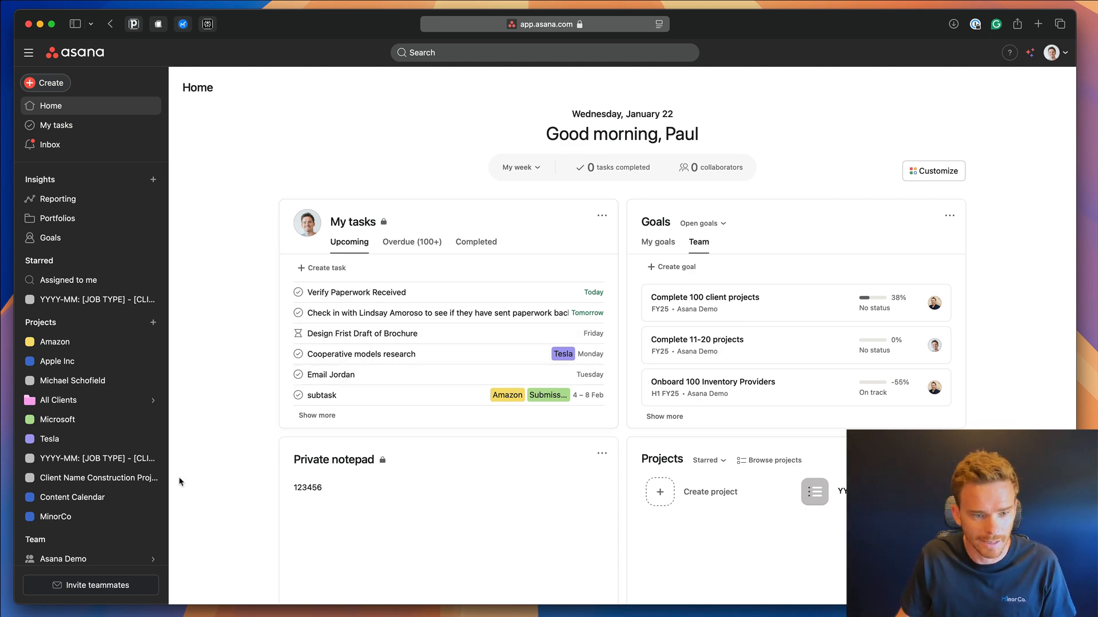
# From the Asana Demo team's full work view, begin a new template.
pyautogui.scroll(-1, 91, 515)
pyautogui.click(90, 546)
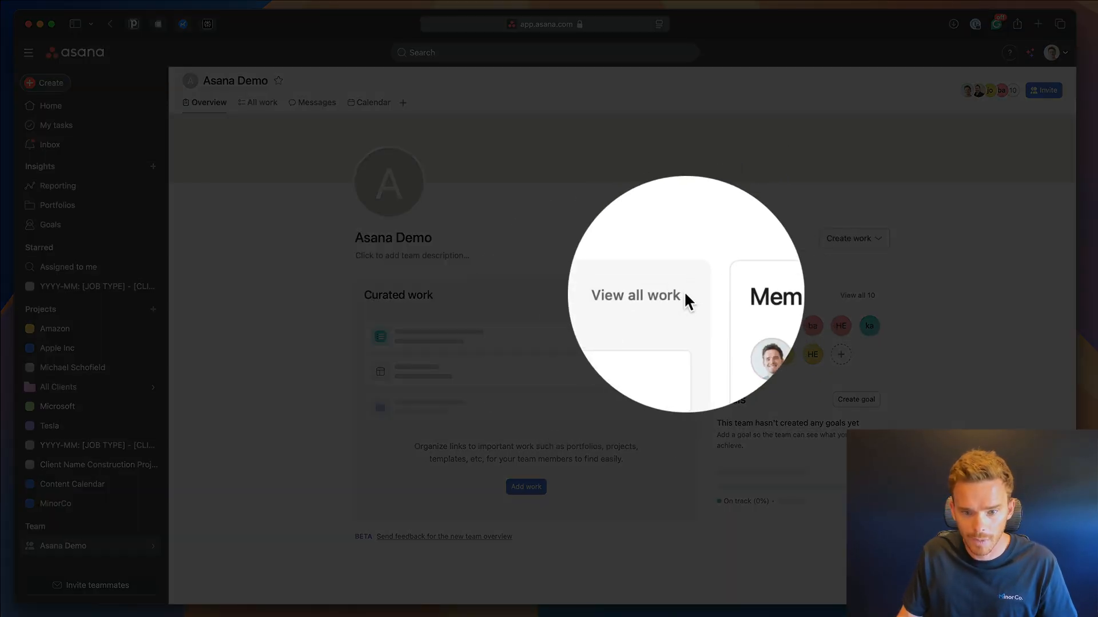
pyautogui.click(657, 295)
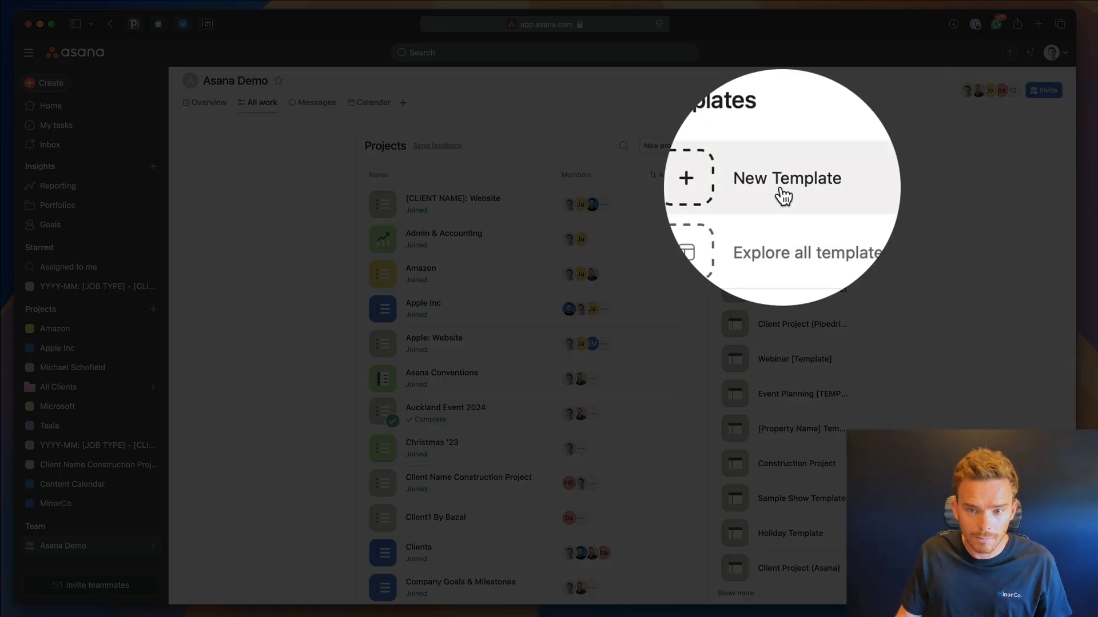
pyautogui.click(783, 194)
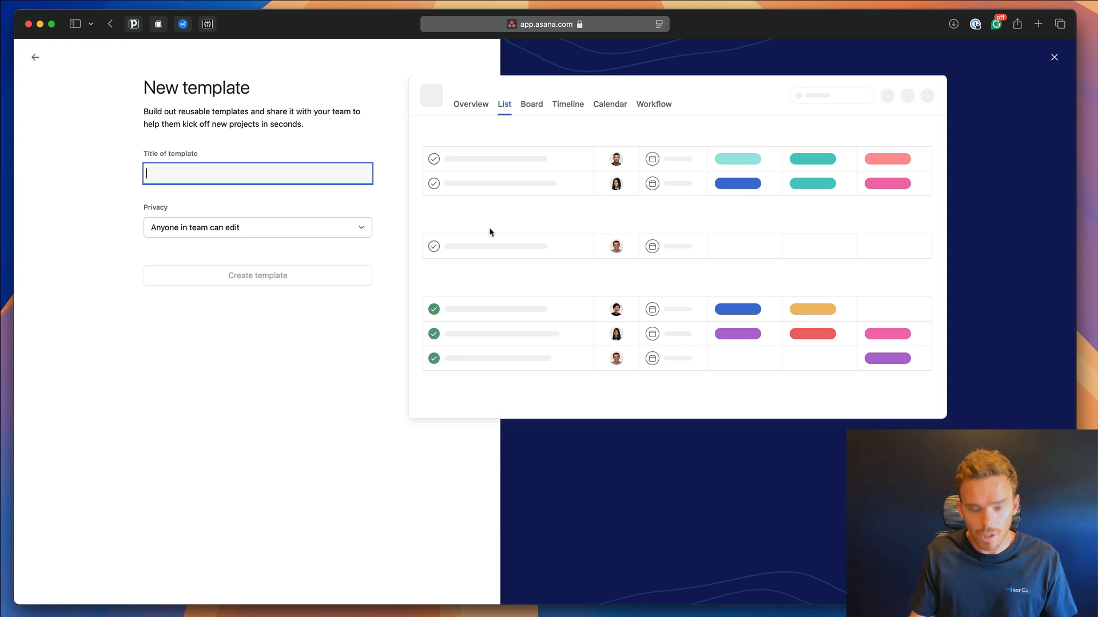
# Title the template 'Company Acquisition (Template)', set privacy to Anyone in team can use, and create it.
pyautogui.write('Company ')
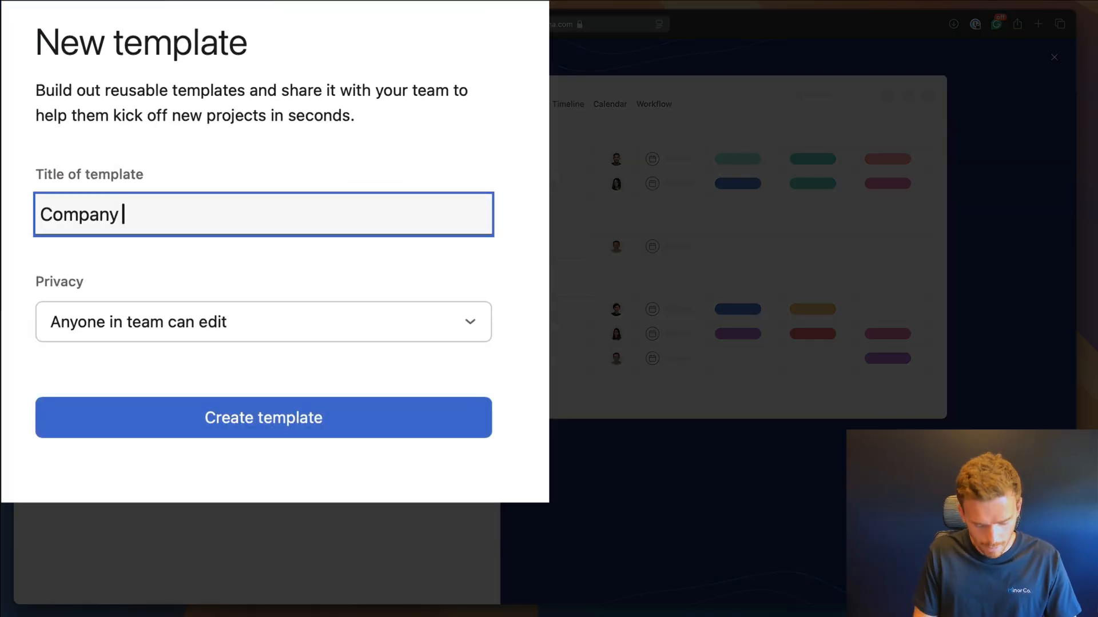
pyautogui.write('Acquisition (Templater)')
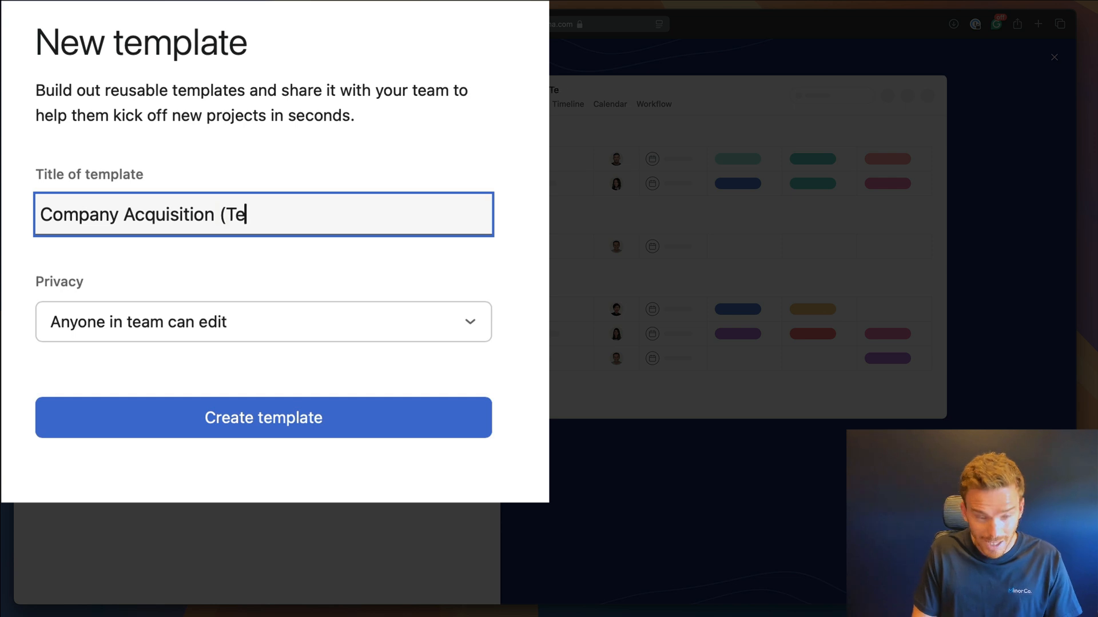
pyautogui.press('BackSpace')
pyautogui.press('BackSpace')
pyautogui.write(')')
pyautogui.press('BackSpace')
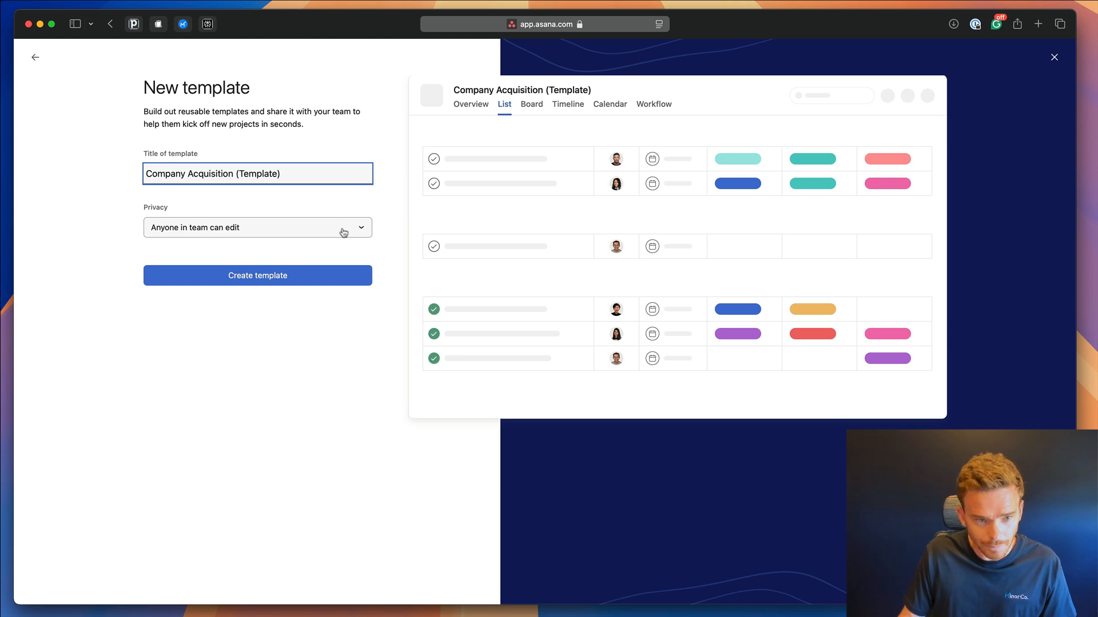
pyautogui.click(343, 231)
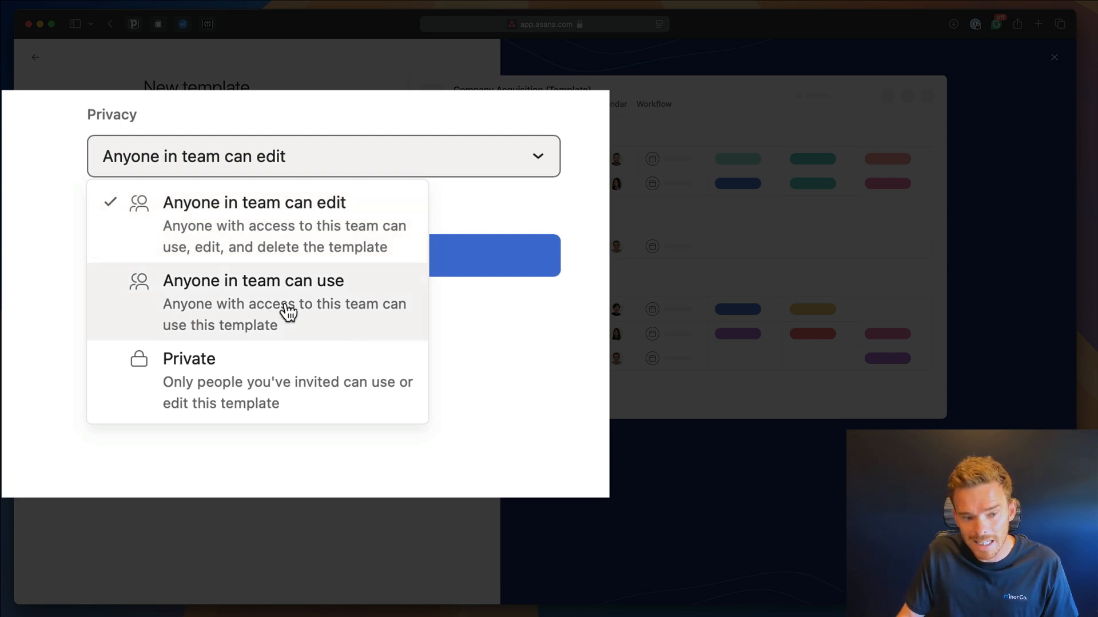
pyautogui.click(327, 309)
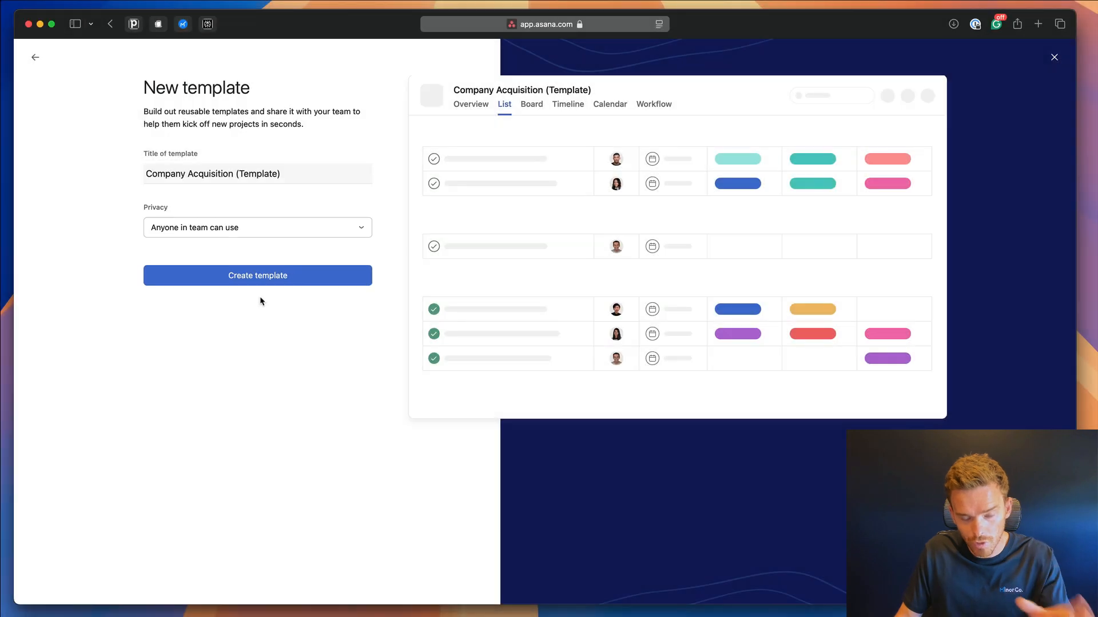
pyautogui.click(260, 282)
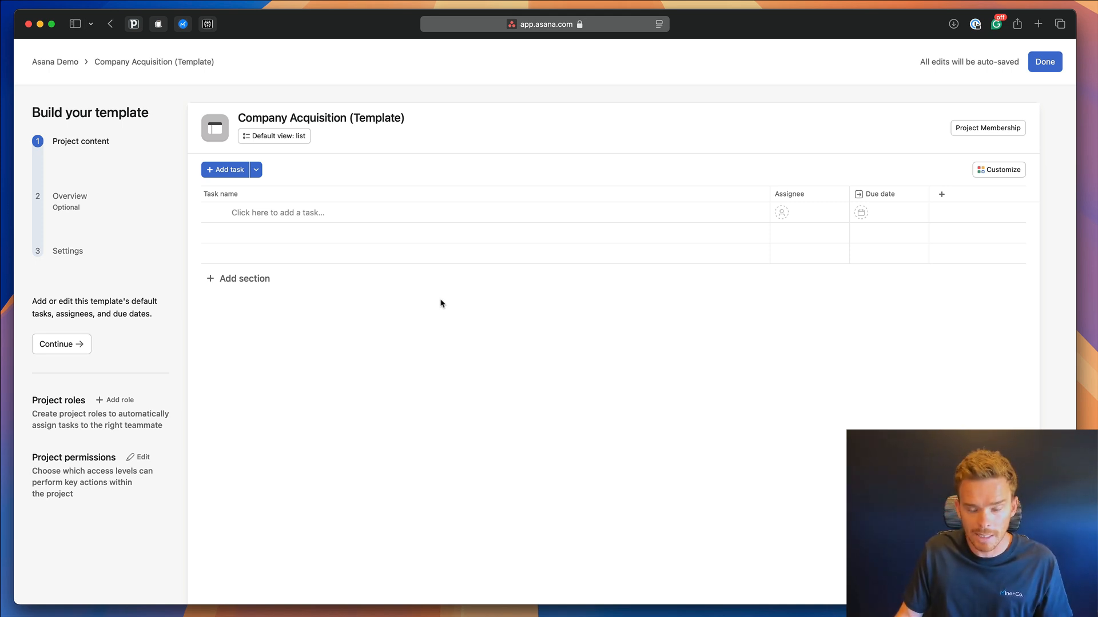
# Add the first section, 'Stage One: Client Onboarding'.
pyautogui.click(263, 280)
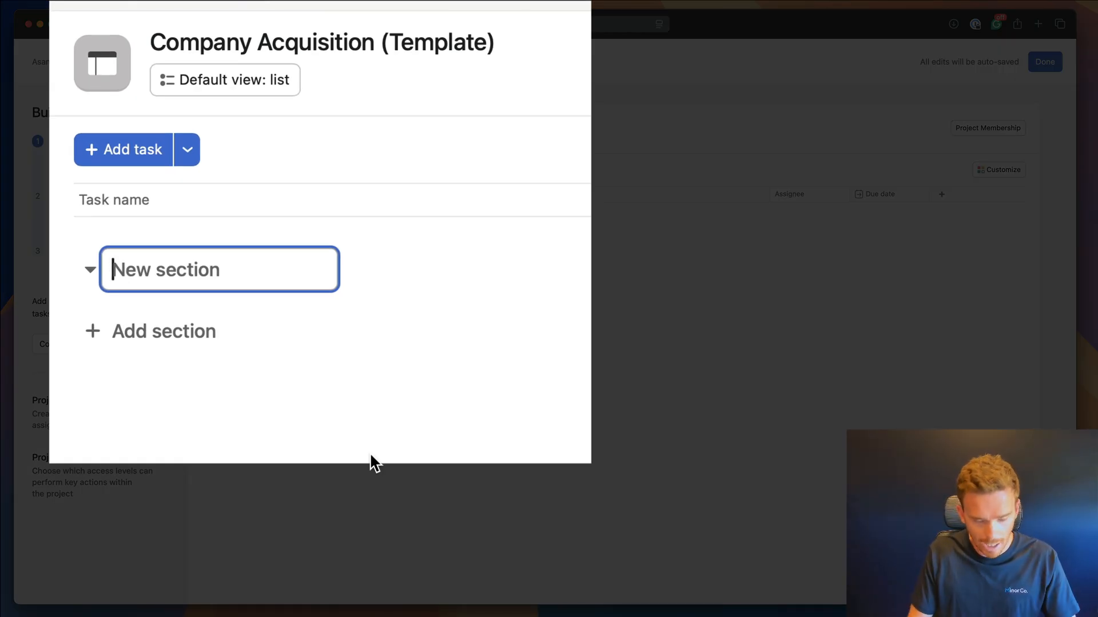
pyautogui.write('Stage One: ')
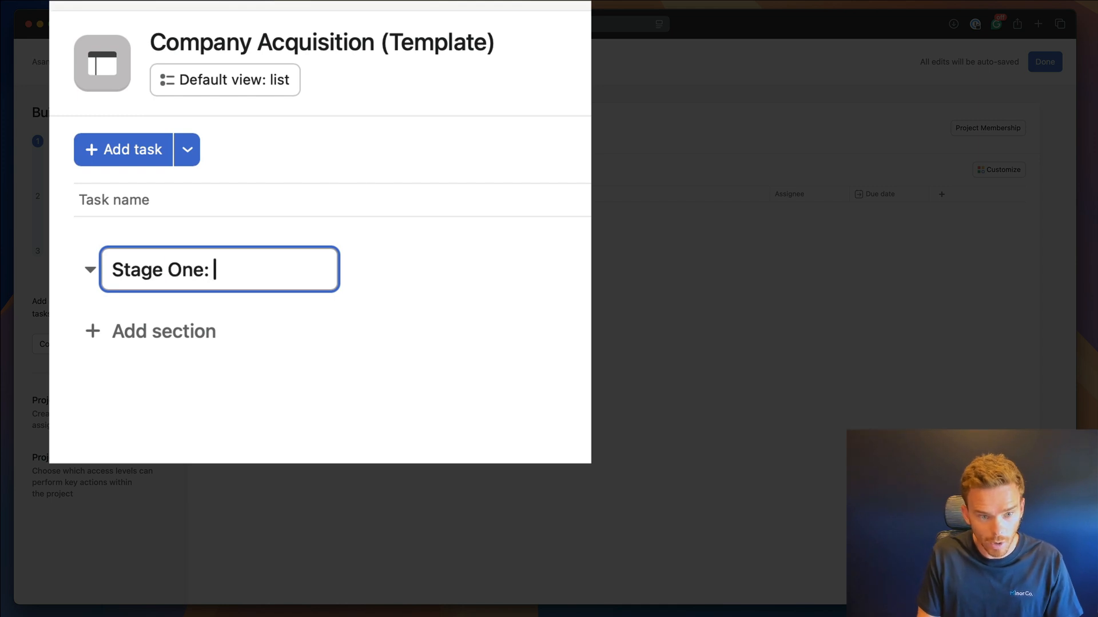
pyautogui.write('Client Onboarding')
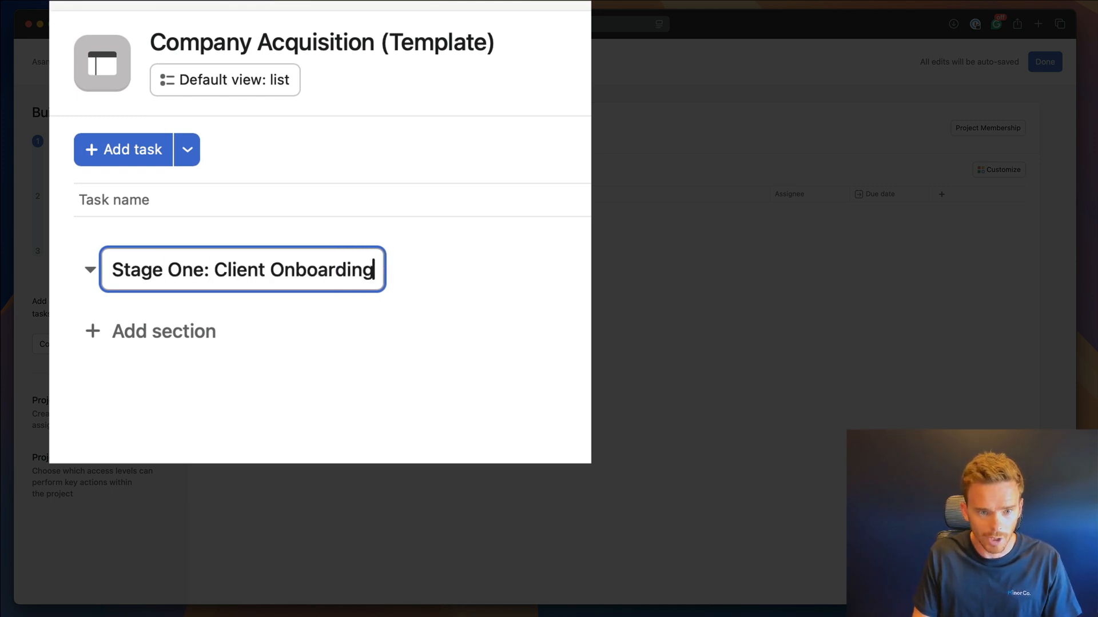
pyautogui.press('Return')
pyautogui.click(258, 298)
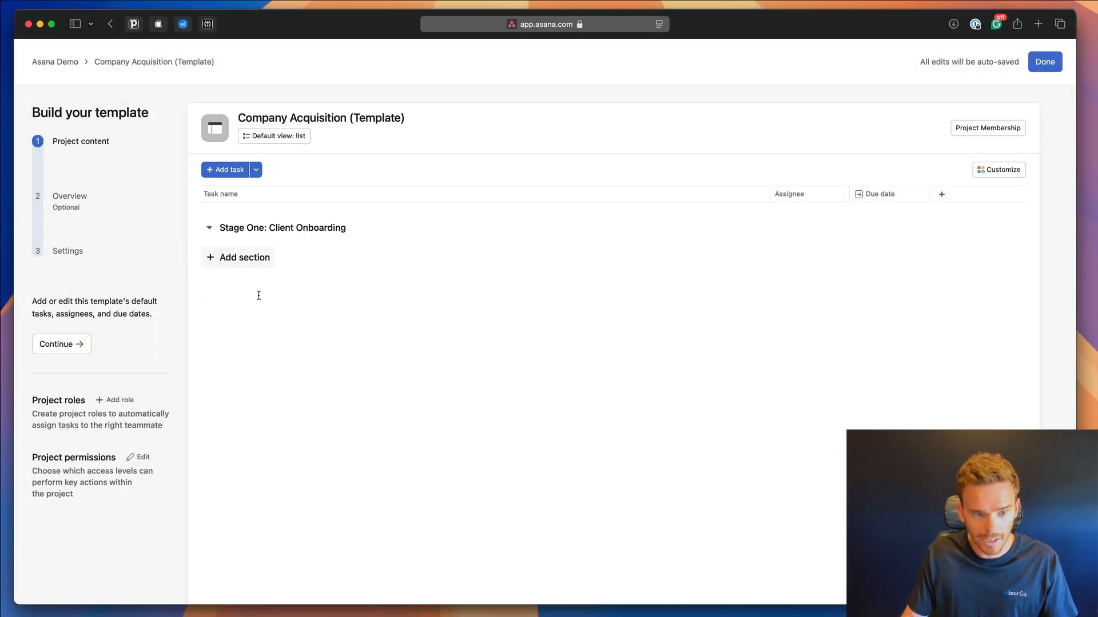
# Add a second section, 'Stage Two: Due Diligence', and discard the stray empty task row.
pyautogui.click(260, 268)
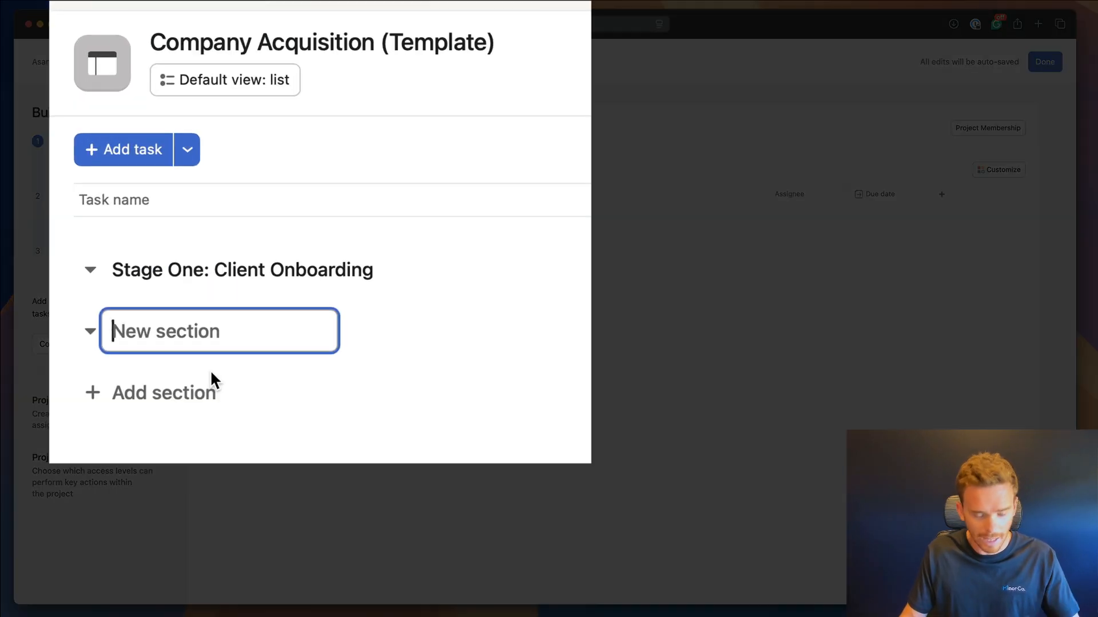
pyautogui.write('Stage Teo:')
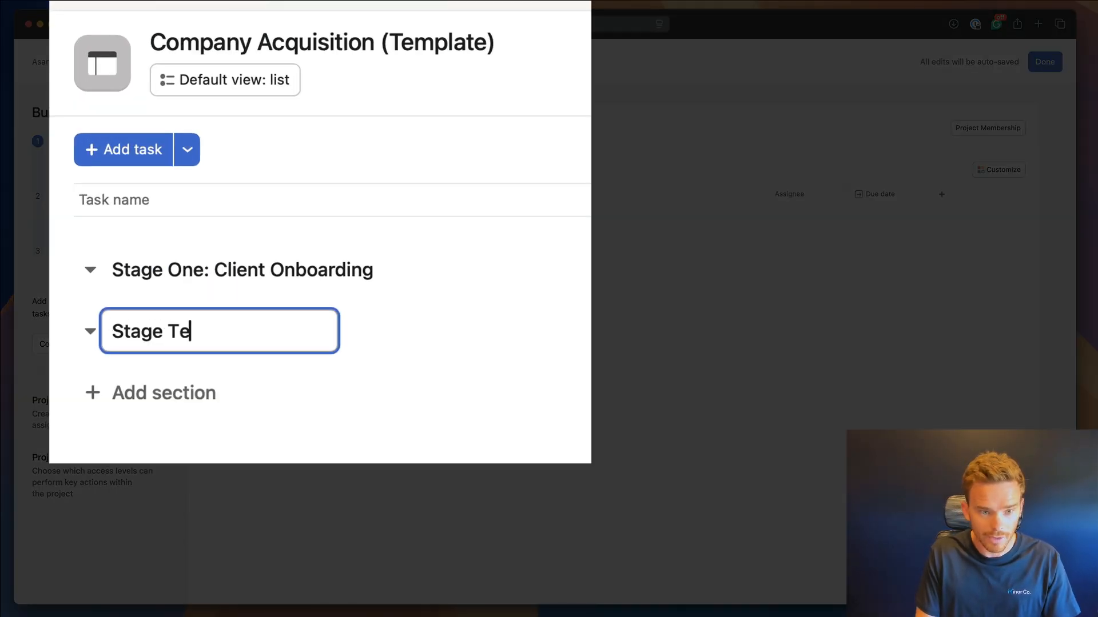
pyautogui.press('BackSpace')
pyautogui.press('BackSpace')
pyautogui.press('BackSpace')
pyautogui.press('BackSpace')
pyautogui.write('wo: D')
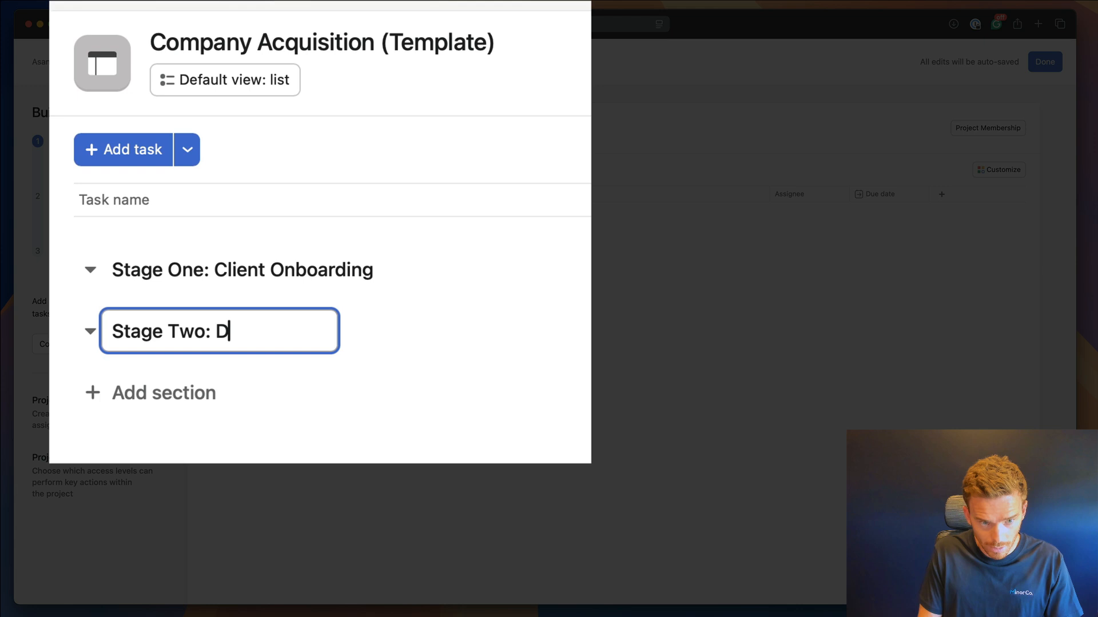
pyautogui.write('ue Dilligv')
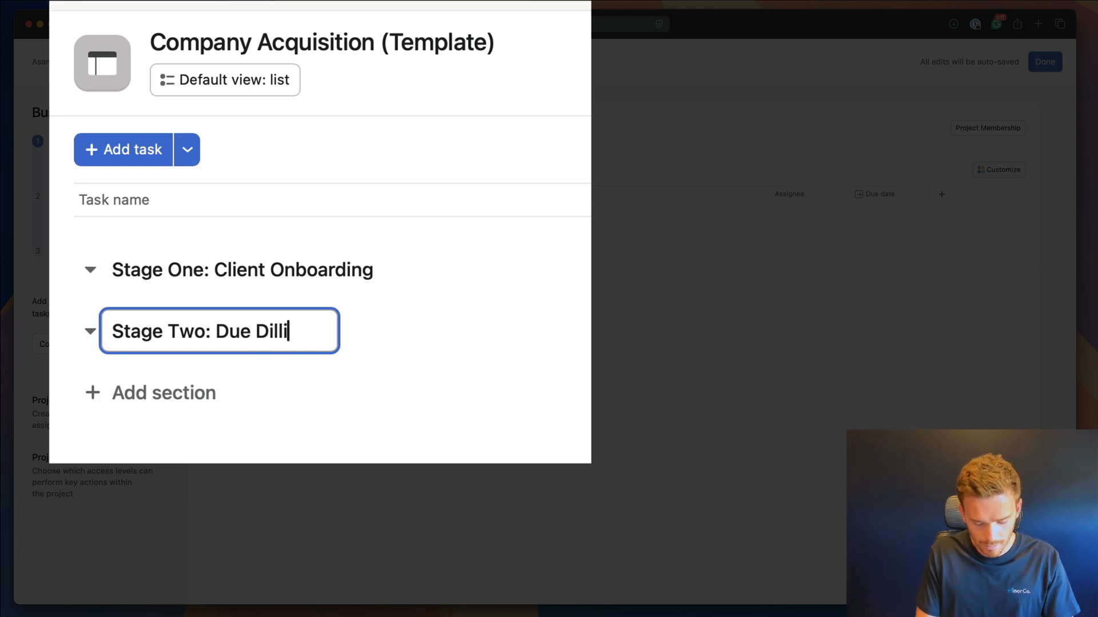
pyautogui.press('BackSpace')
pyautogui.press('BackSpace')
pyautogui.write('gence')
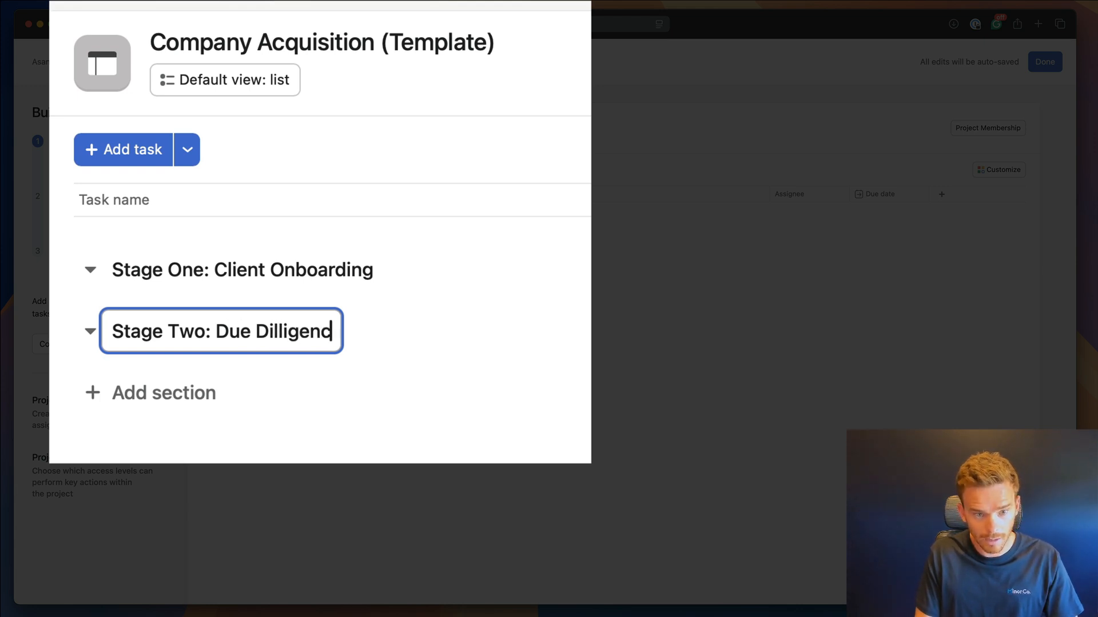
pyautogui.press('BackSpace')
pyautogui.press('BackSpace')
pyautogui.press('BackSpace')
pyautogui.press('BackSpace')
pyautogui.write('ence')
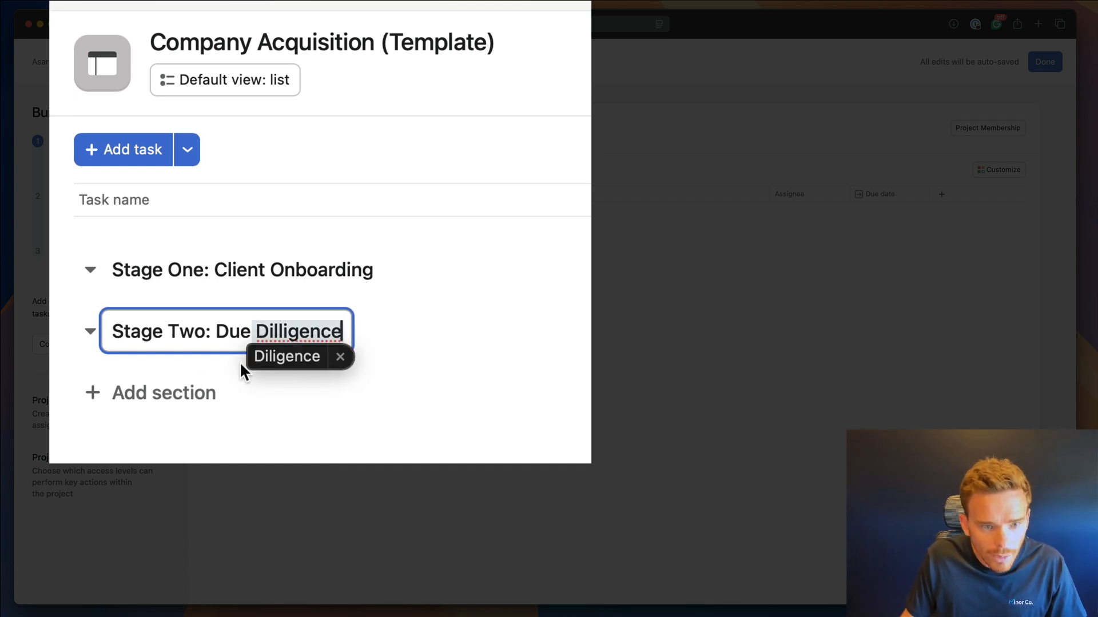
pyautogui.click(280, 356)
pyautogui.press('Return')
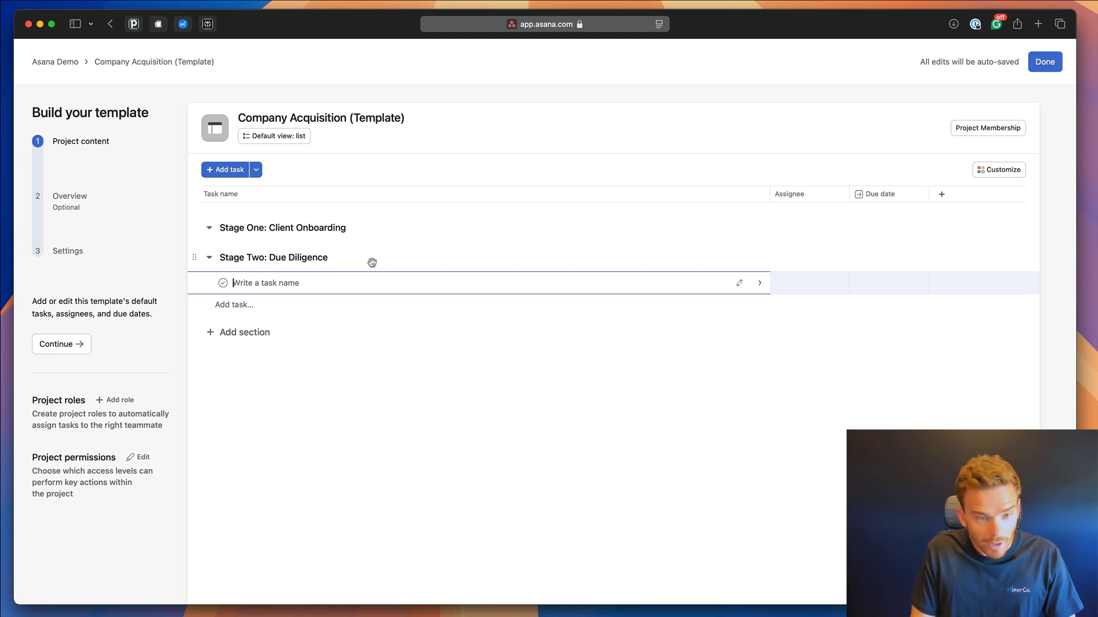
pyautogui.write('Stage T')
pyautogui.press('BackSpace')
pyautogui.press('BackSpace')
pyautogui.press('BackSpace')
pyautogui.press('BackSpace')
pyautogui.press('BackSpace')
pyautogui.press('BackSpace')
pyautogui.press('BackSpace')
pyautogui.click(236, 339)
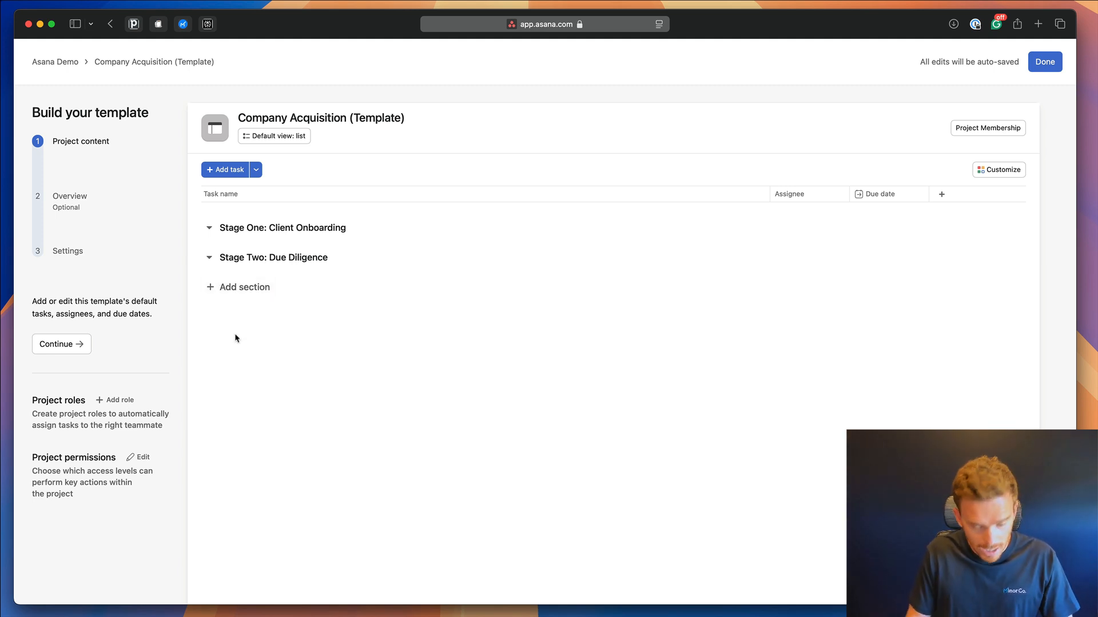
# Add sections 'Stage Three: Documents & Agreements', 'Stage Four: Negotiation' and 'Stage Five: Final Sign-Off'.
pyautogui.click(199, 281)
pyautogui.write('Stage Three: ')
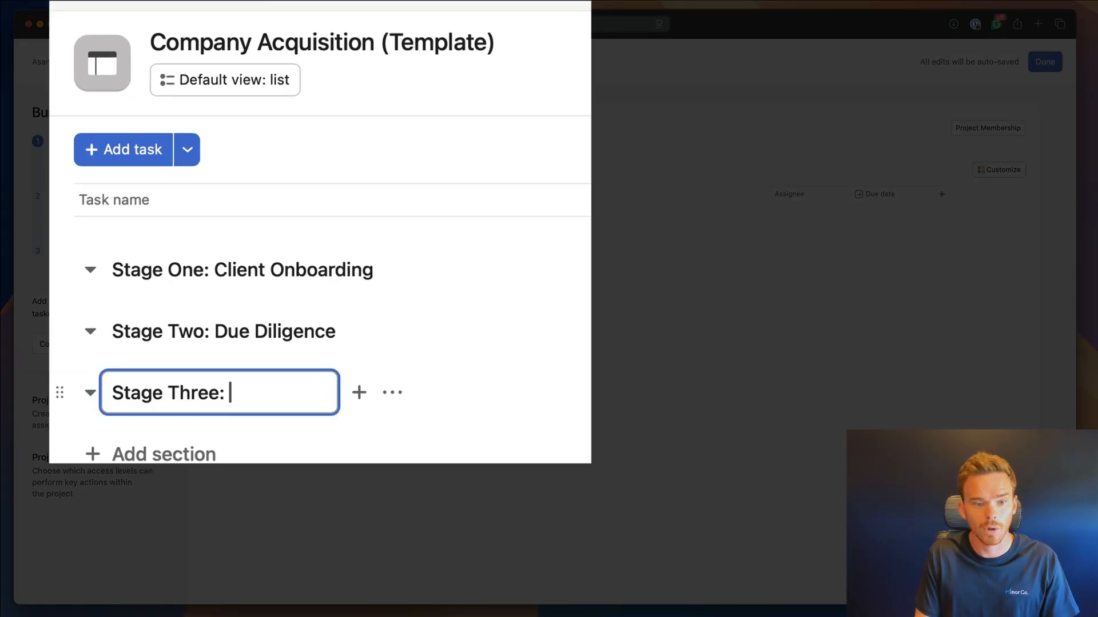
pyautogui.write('Document')
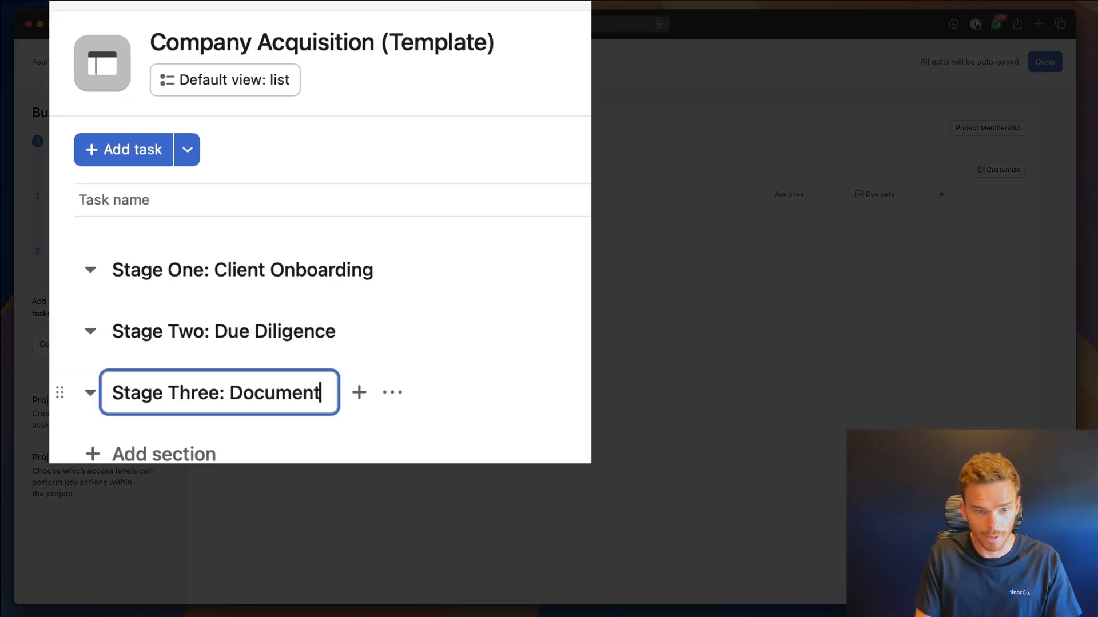
pyautogui.write('s & Agreem')
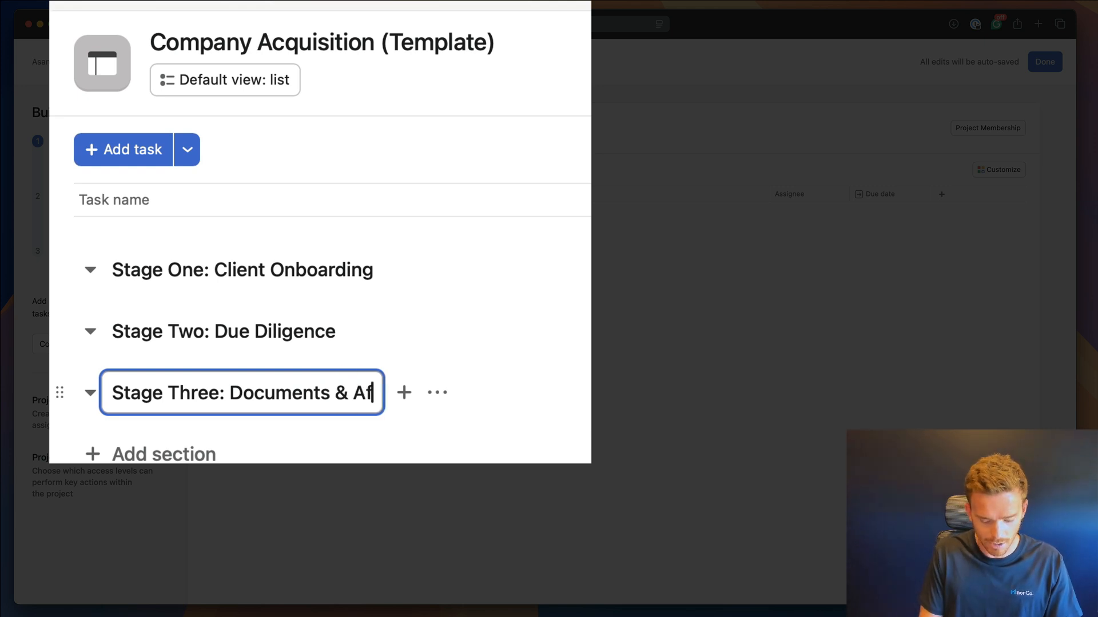
pyautogui.write('ents')
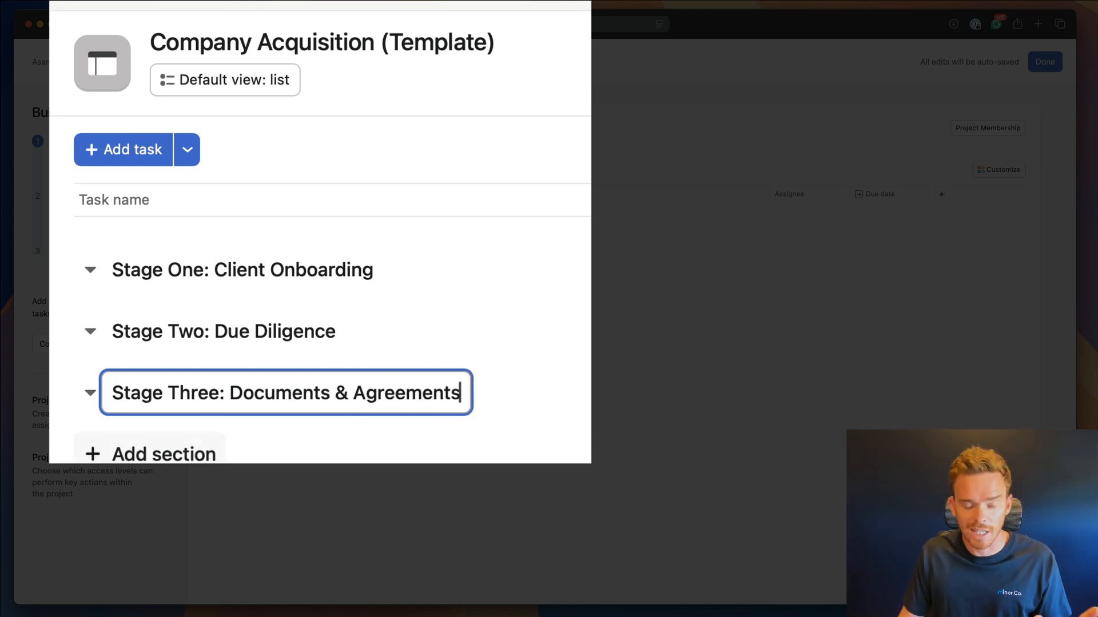
pyautogui.click(196, 458)
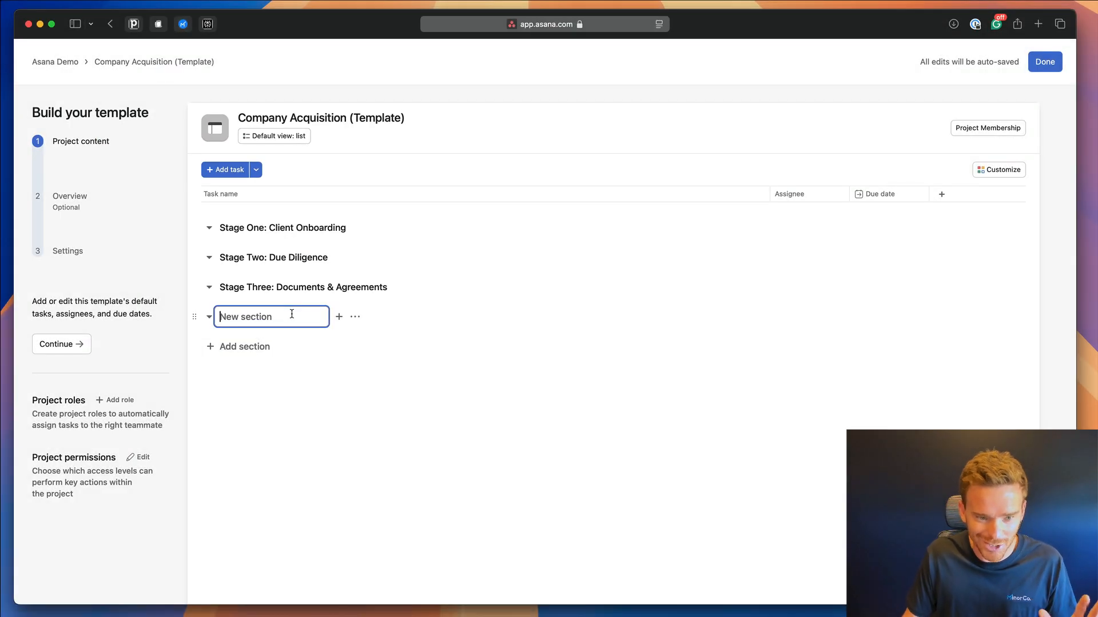
pyautogui.write('Stage ')
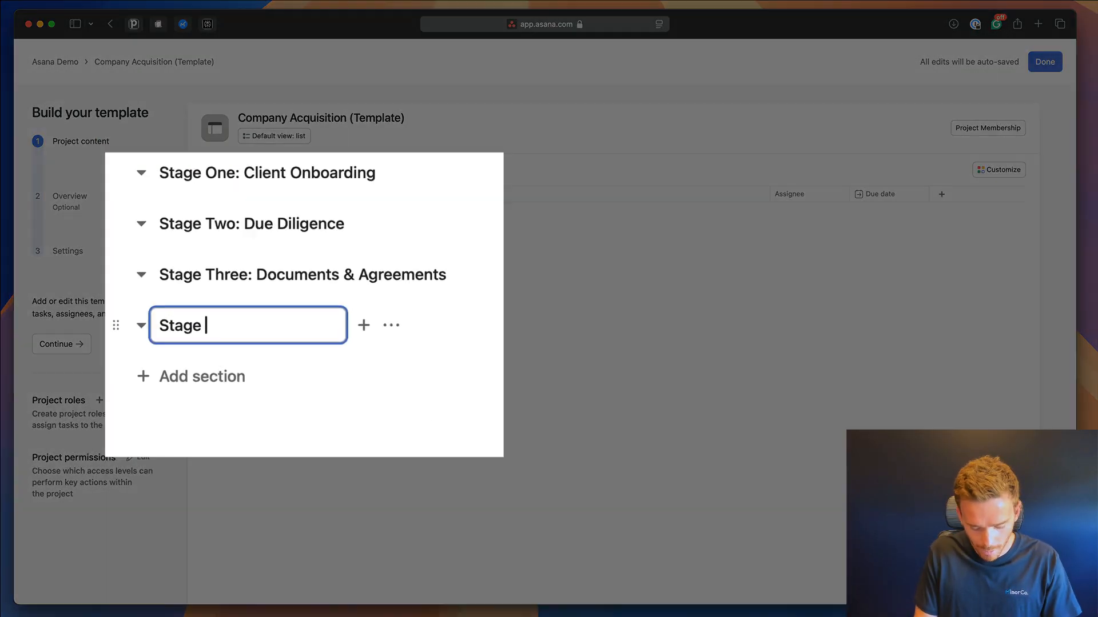
pyautogui.write('Four: Ne')
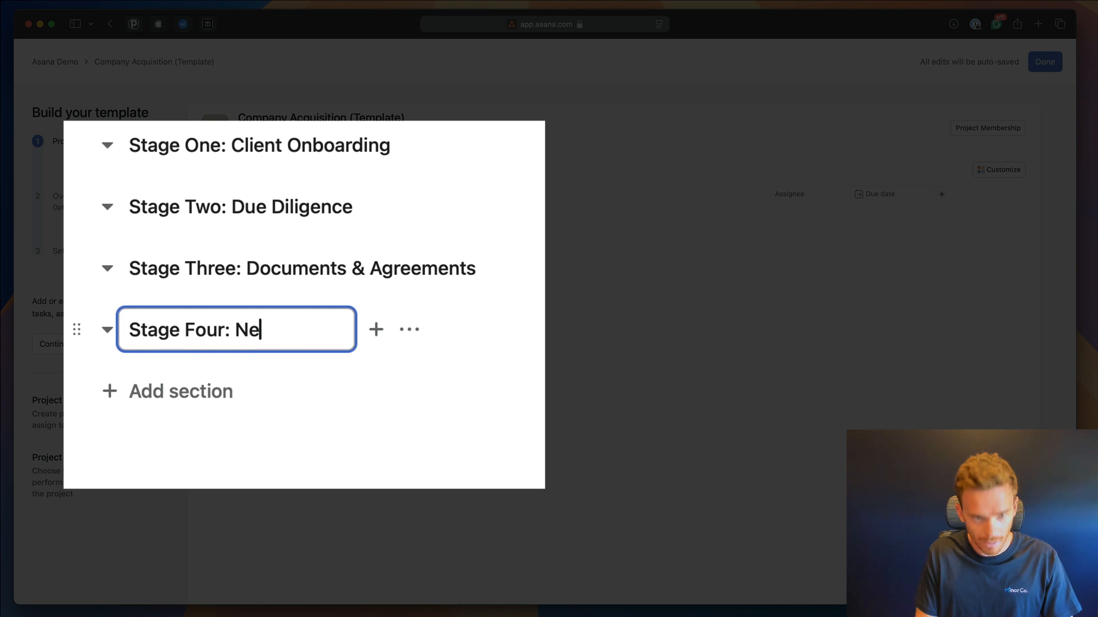
pyautogui.write('gotiation')
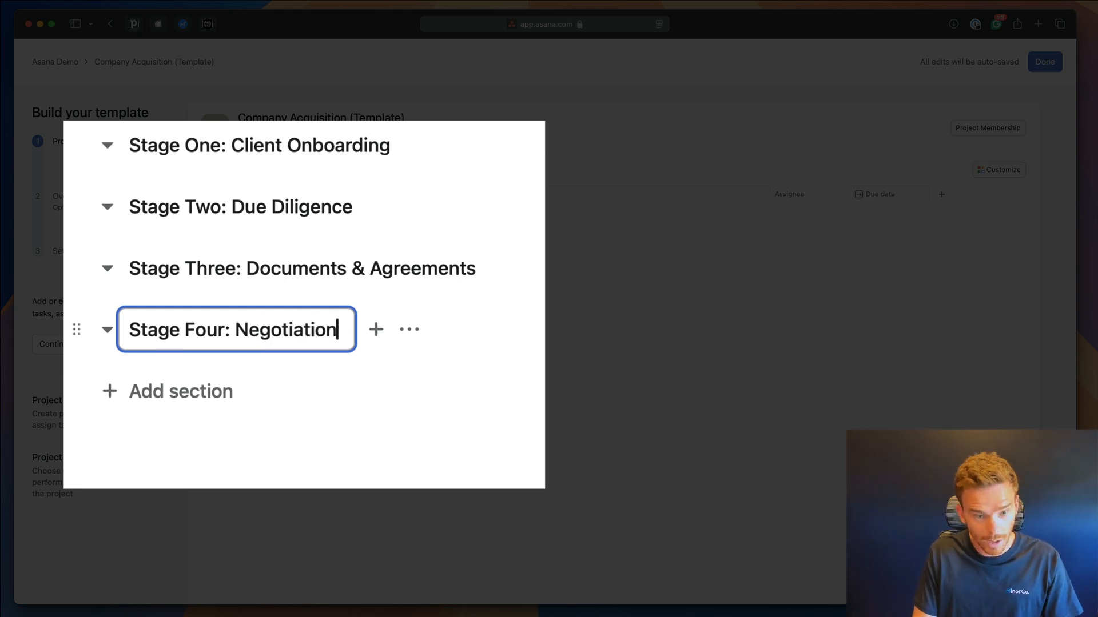
pyautogui.click(308, 349)
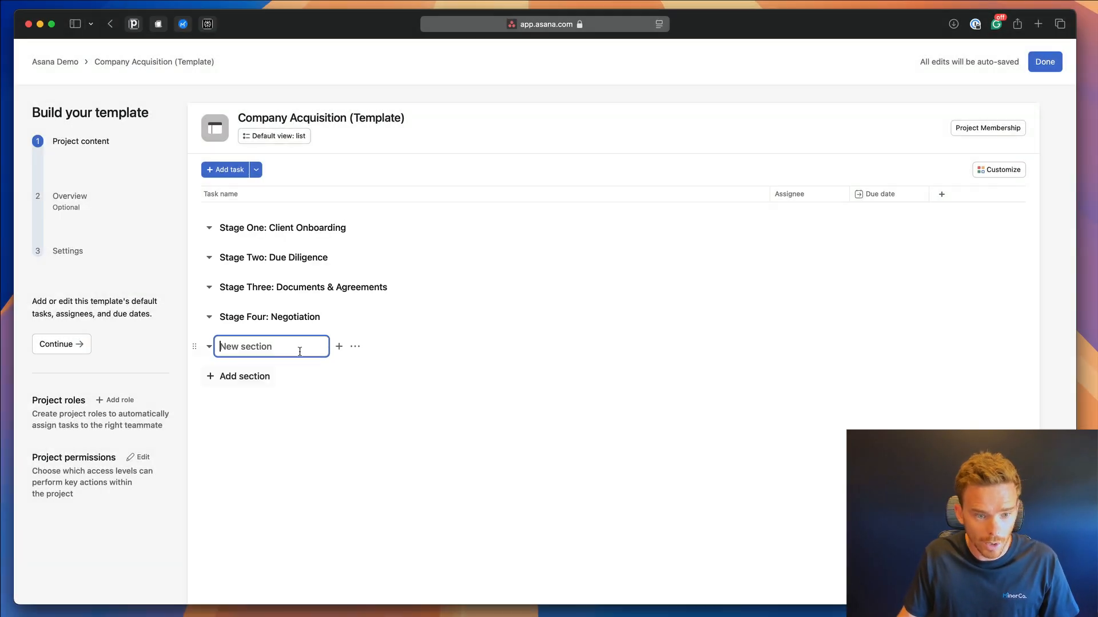
pyautogui.write('Stage Five')
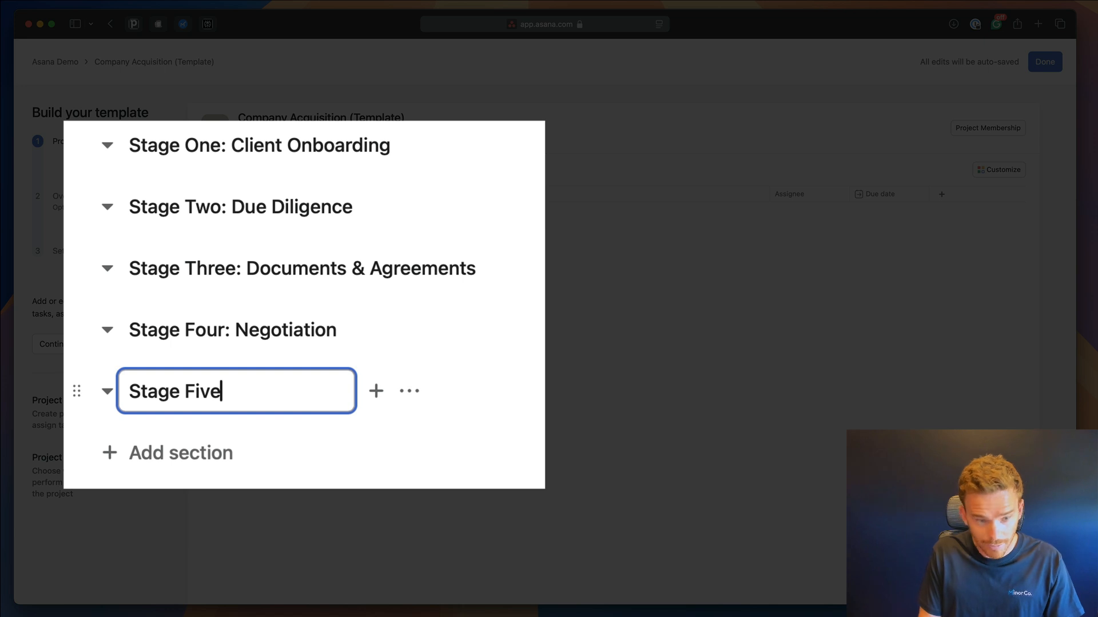
pyautogui.write(': Final Sign')
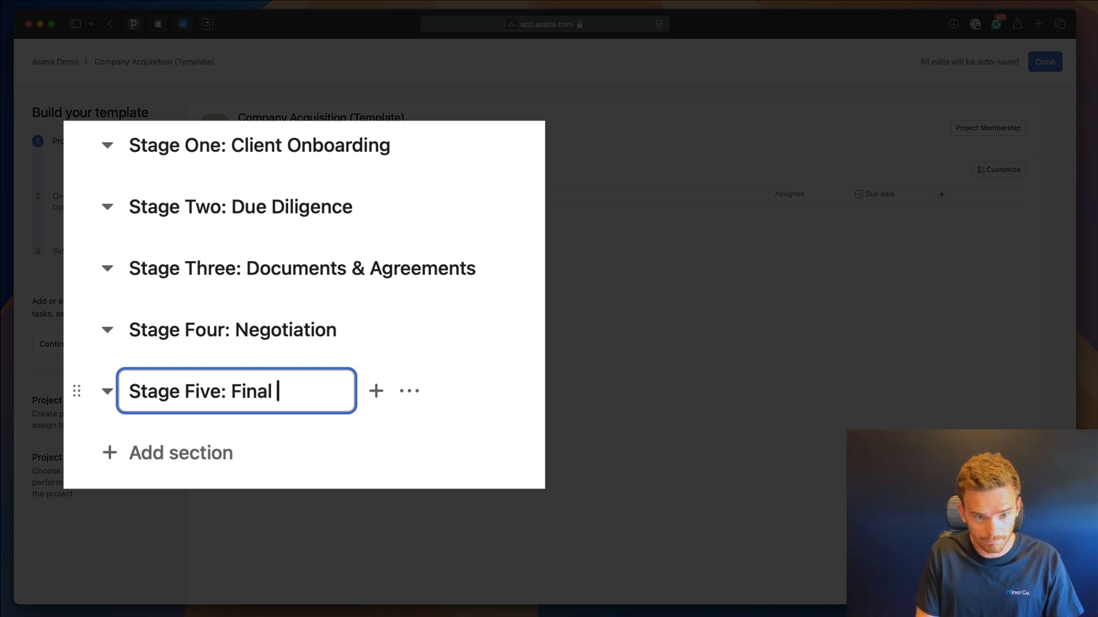
pyautogui.write('-Off')
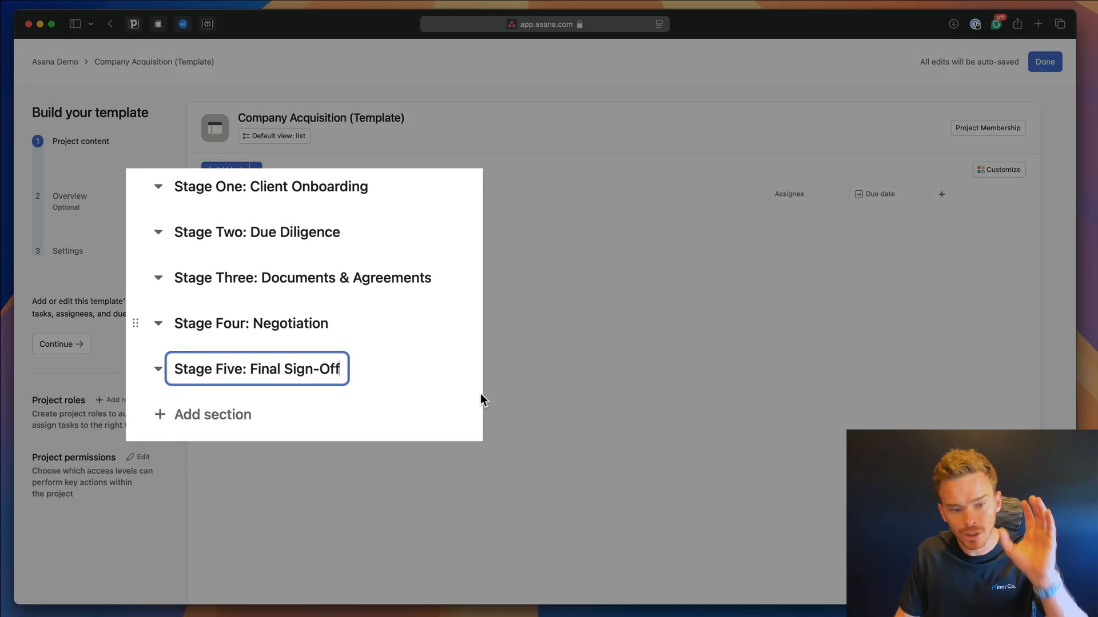
pyautogui.click(398, 413)
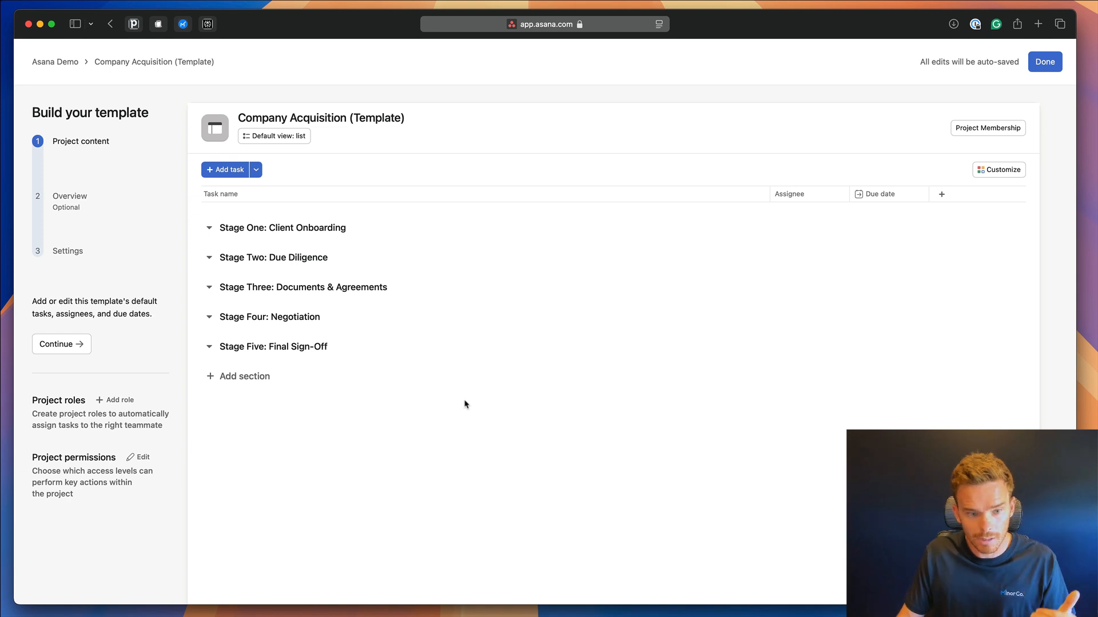
# Add Stage One tasks 'Client to sign agreement', 'Collect client information and documents' and 'Client onboarding complete'.
pyautogui.moveTo(338, 234)
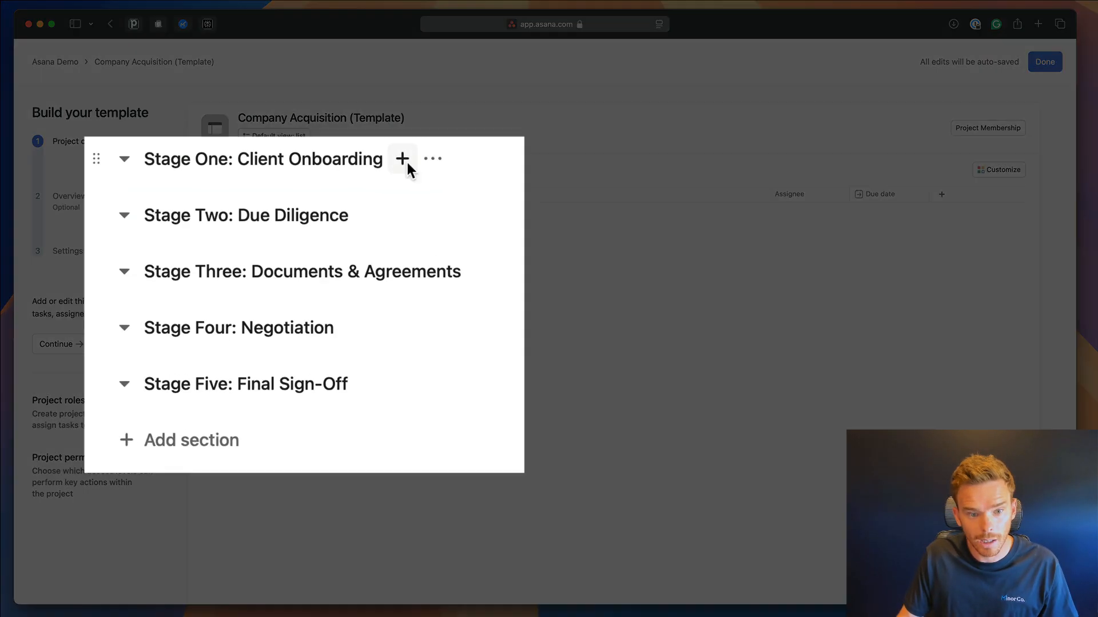
pyautogui.click(403, 159)
pyautogui.write('Client to sign ')
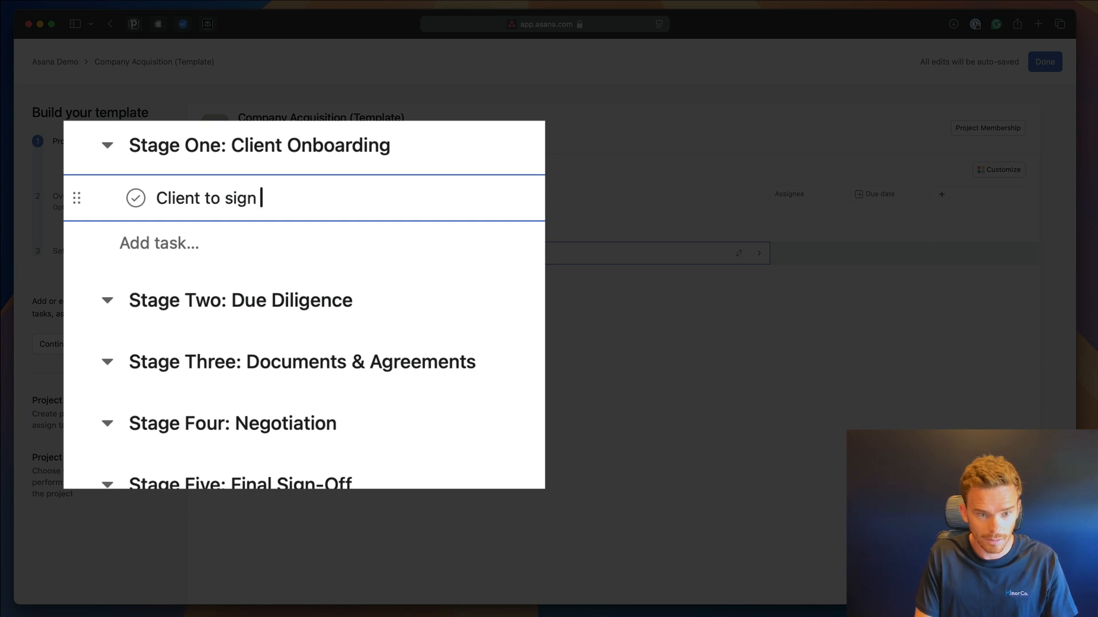
pyautogui.write('agreement')
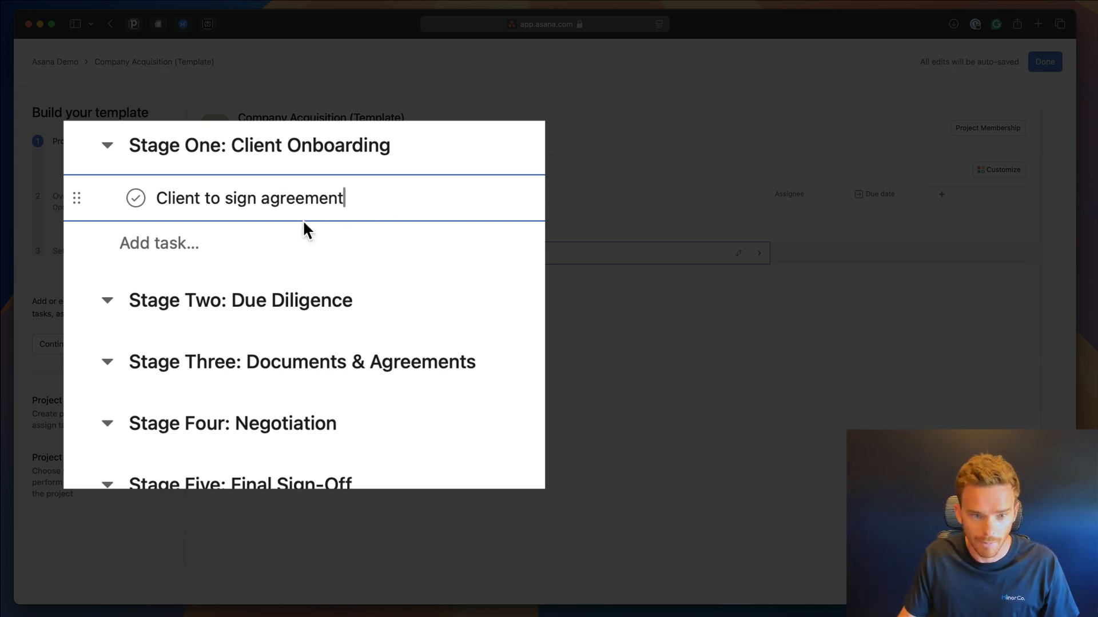
pyautogui.click(296, 257)
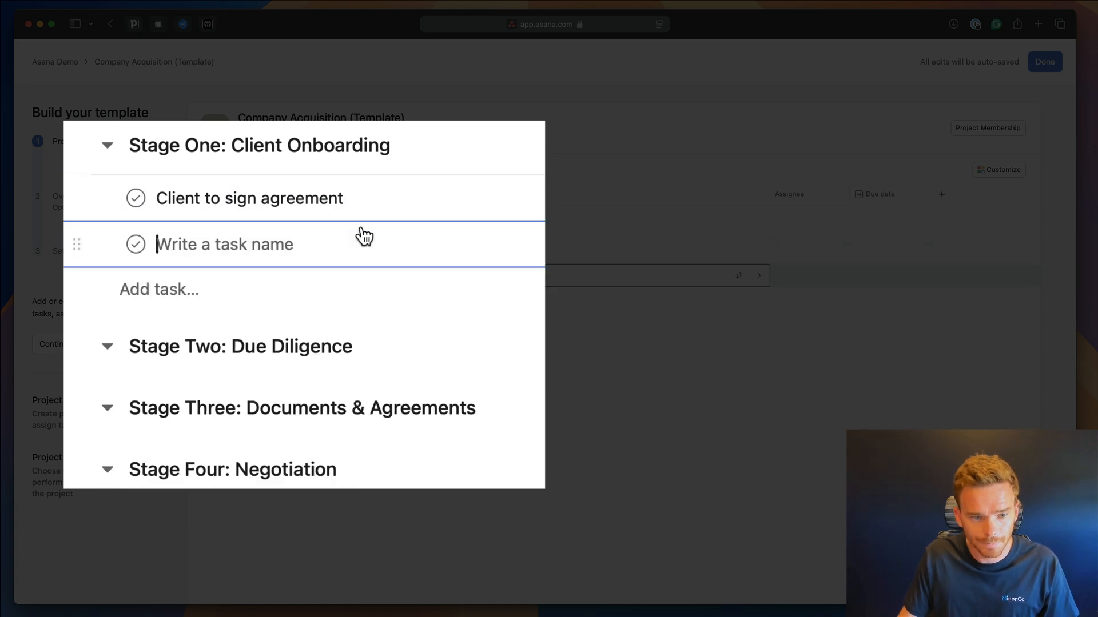
pyautogui.write('Collect client infor')
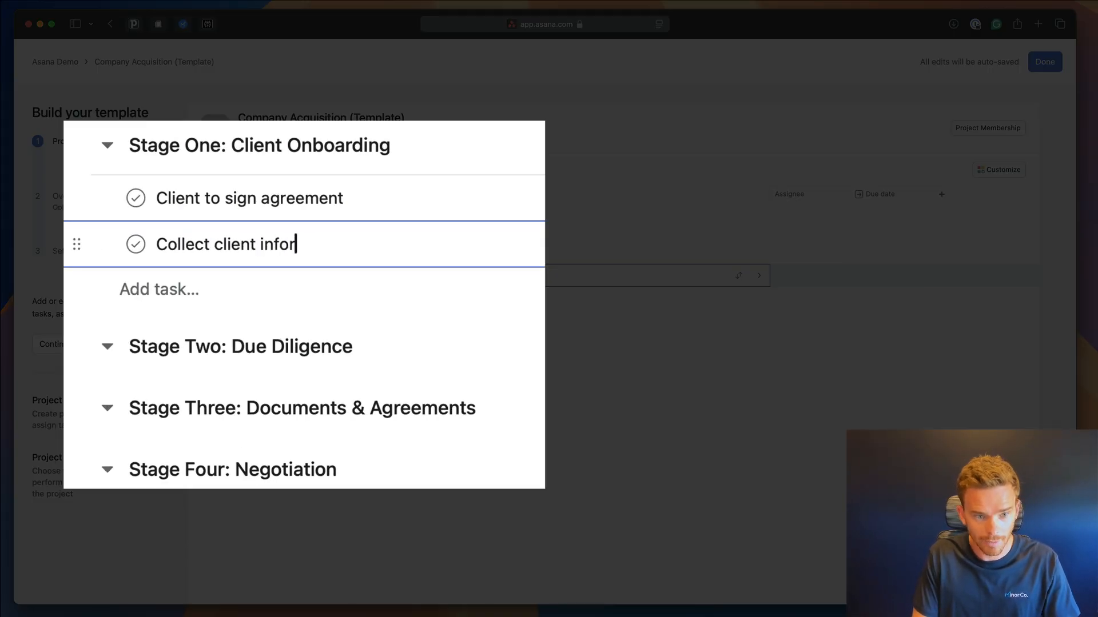
pyautogui.write('mation and documents')
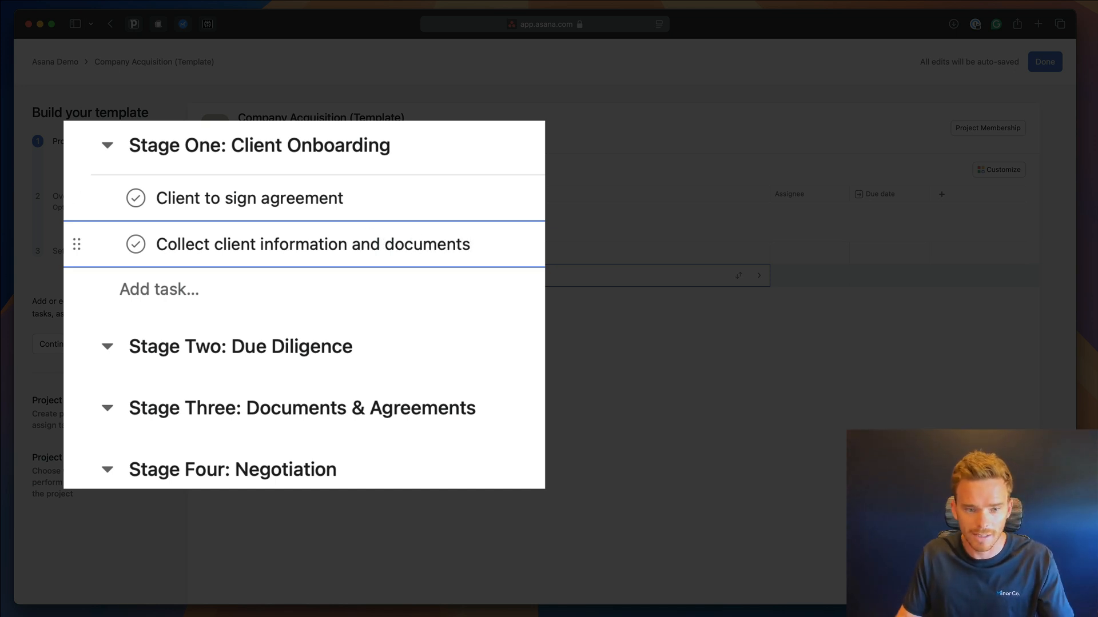
pyautogui.press('Escape')
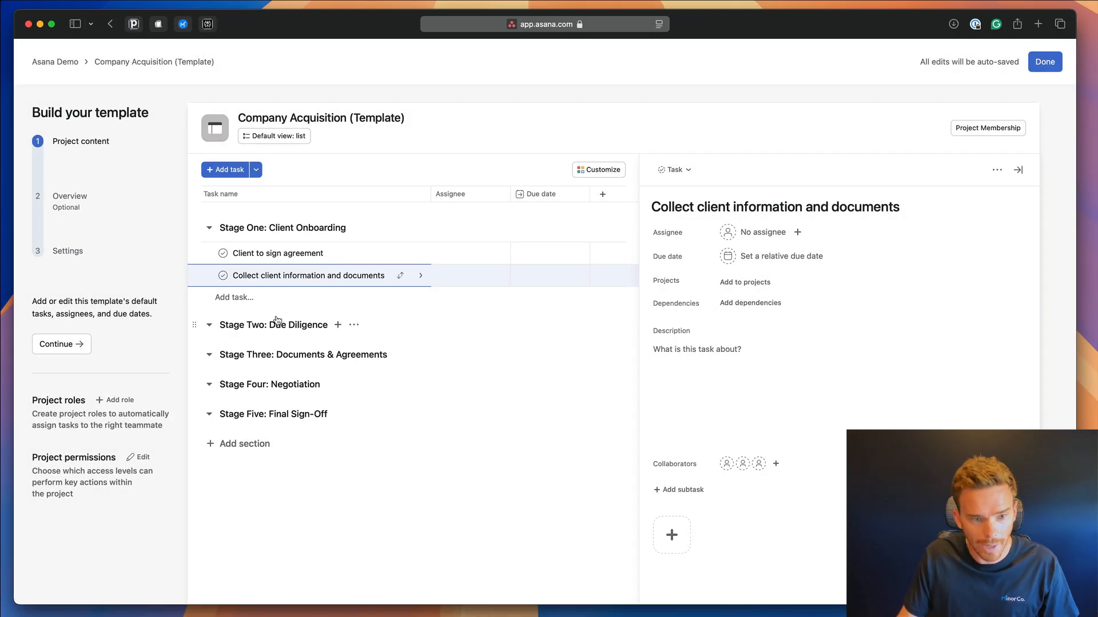
pyautogui.click(274, 298)
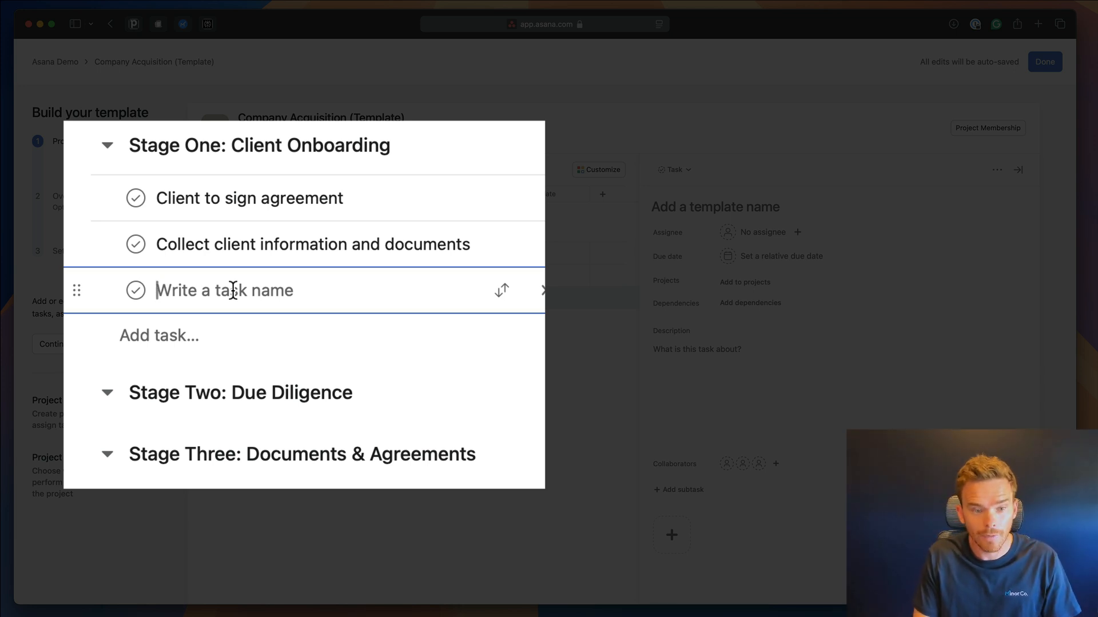
pyautogui.write('Client onb')
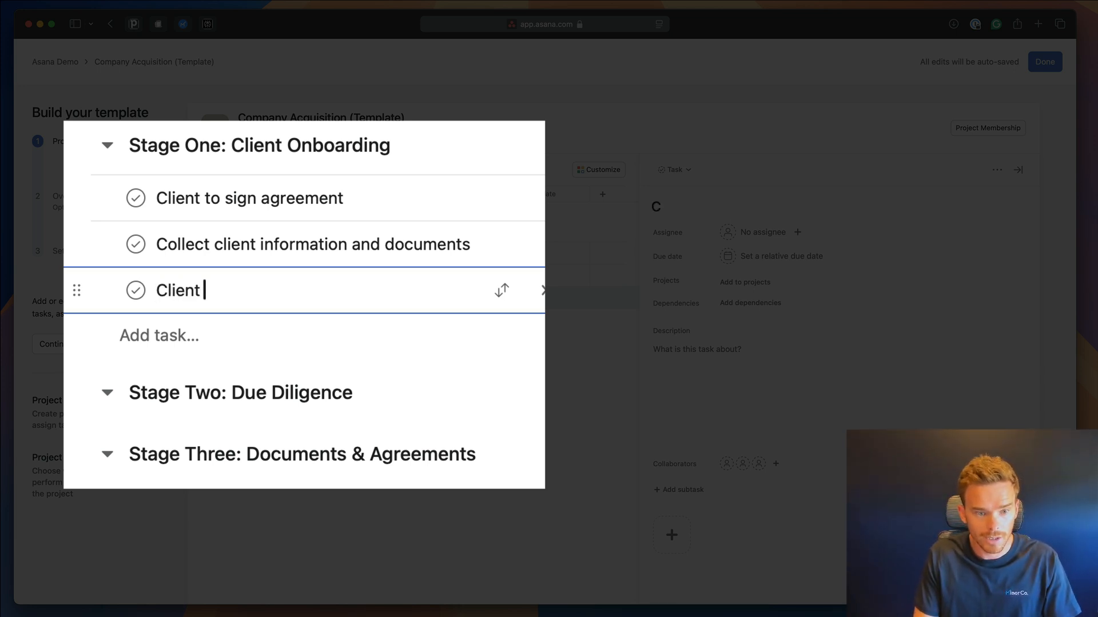
pyautogui.write('oarding complete')
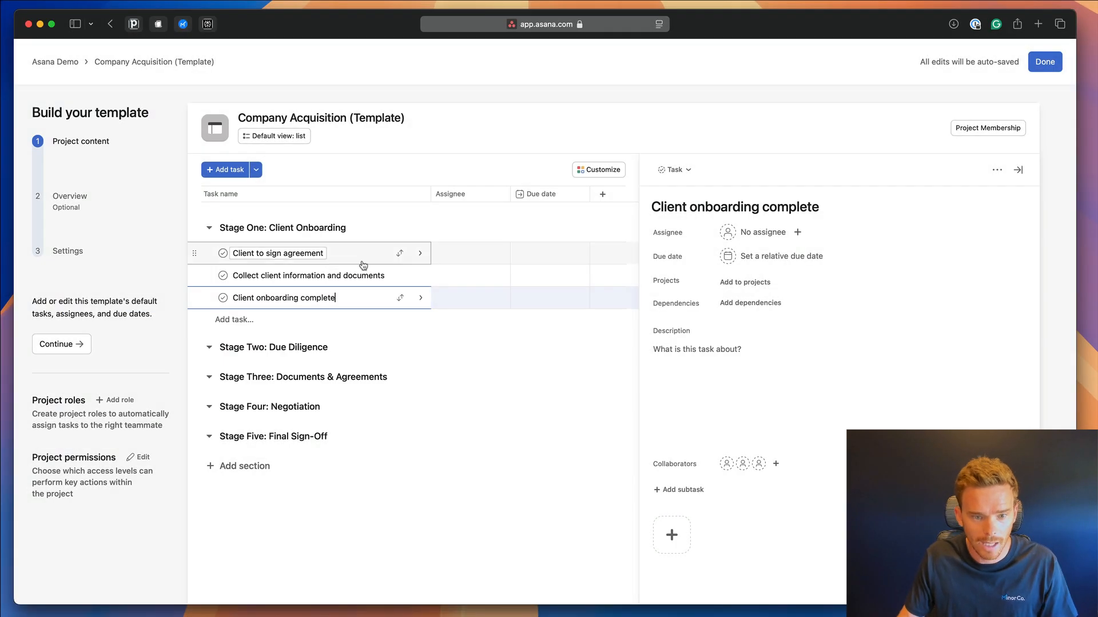
# Mark 'Client onboarding complete' as a milestone.
pyautogui.rightClick(368, 304)
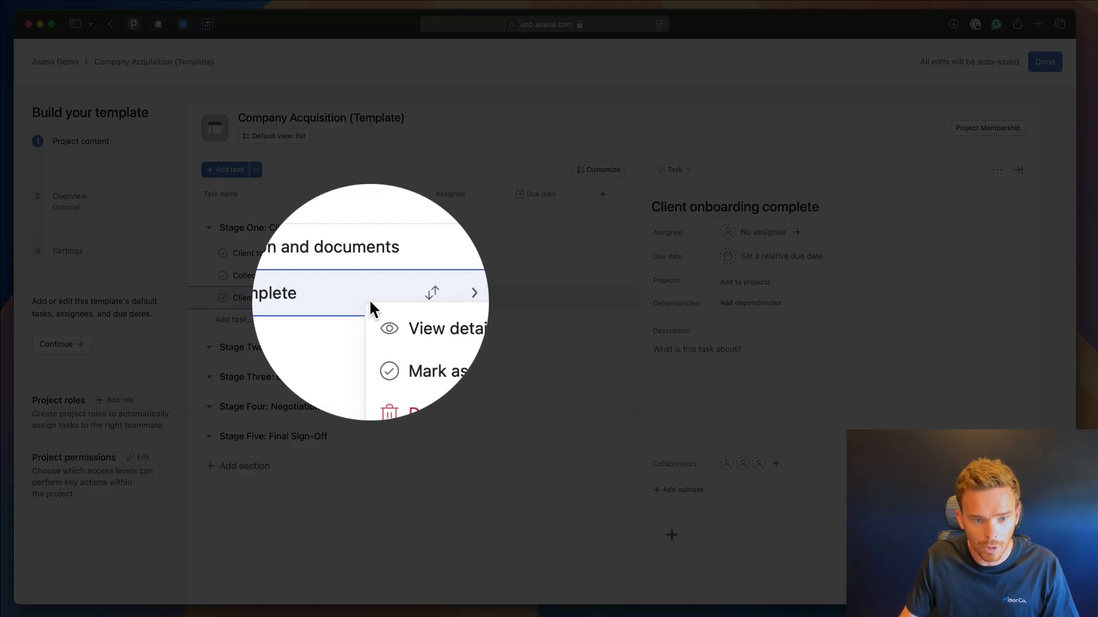
pyautogui.moveTo(400, 336)
pyautogui.click(523, 349)
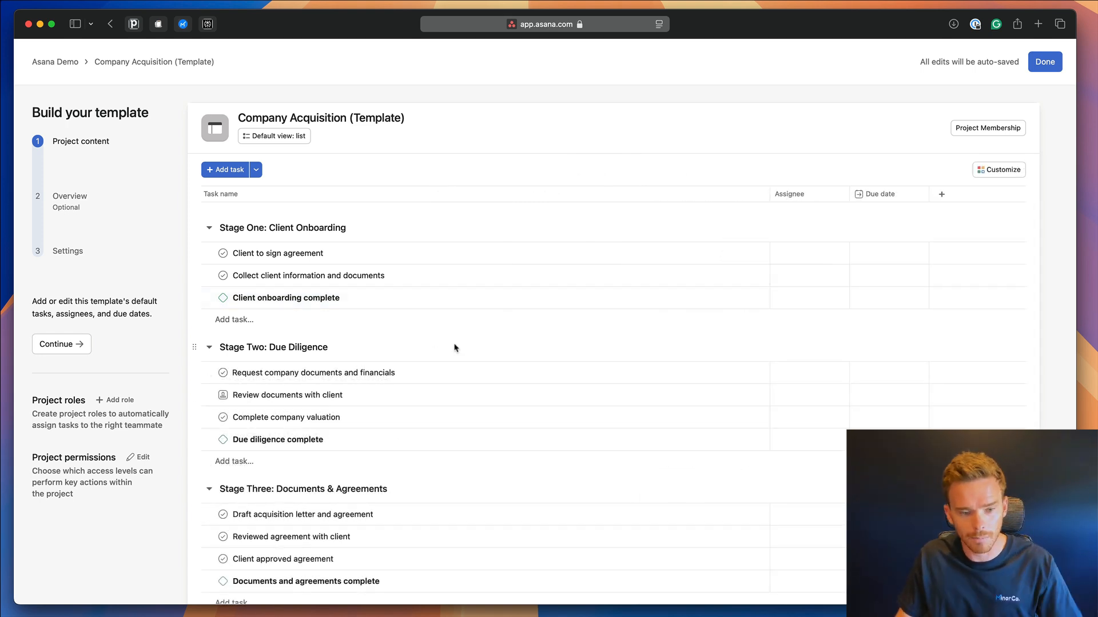
pyautogui.scroll(-5, 478, 435)
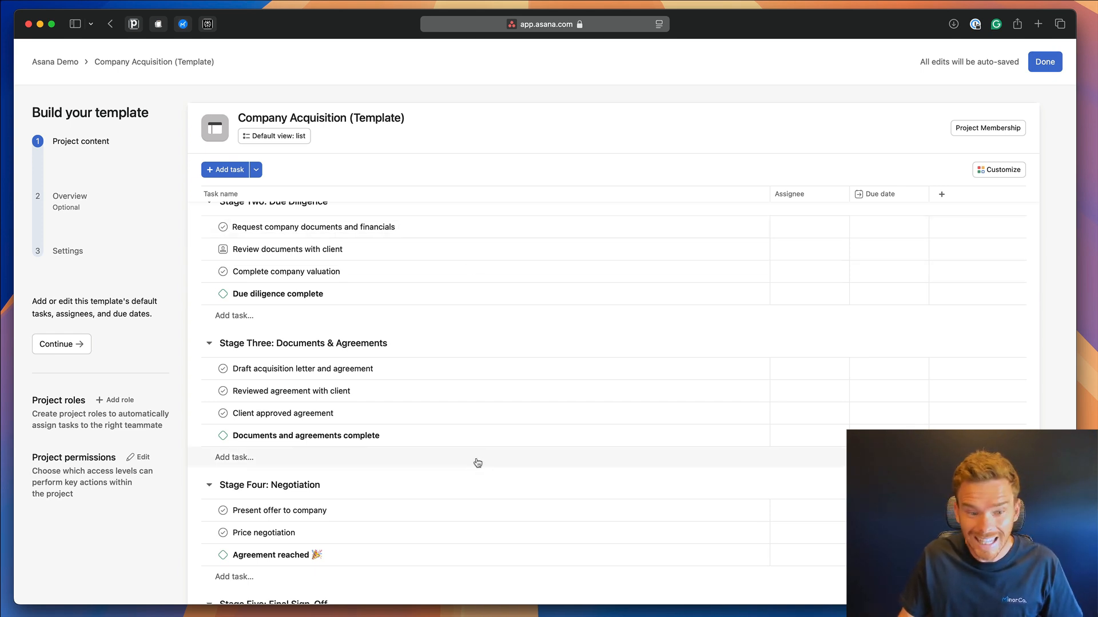
pyautogui.scroll(4, 477, 462)
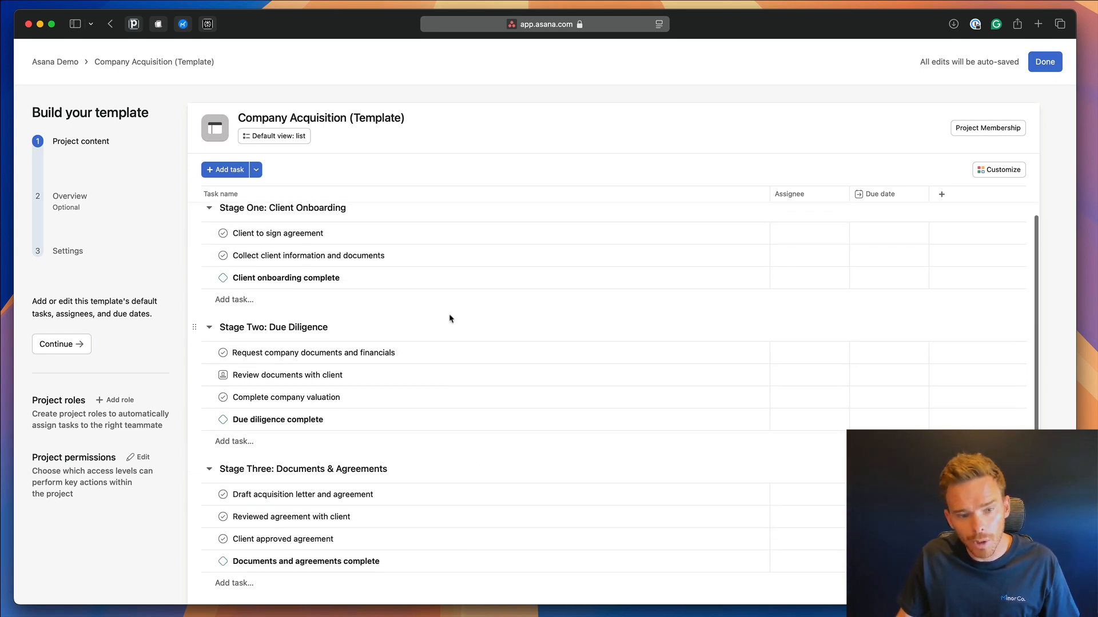
pyautogui.scroll(-2, 461, 436)
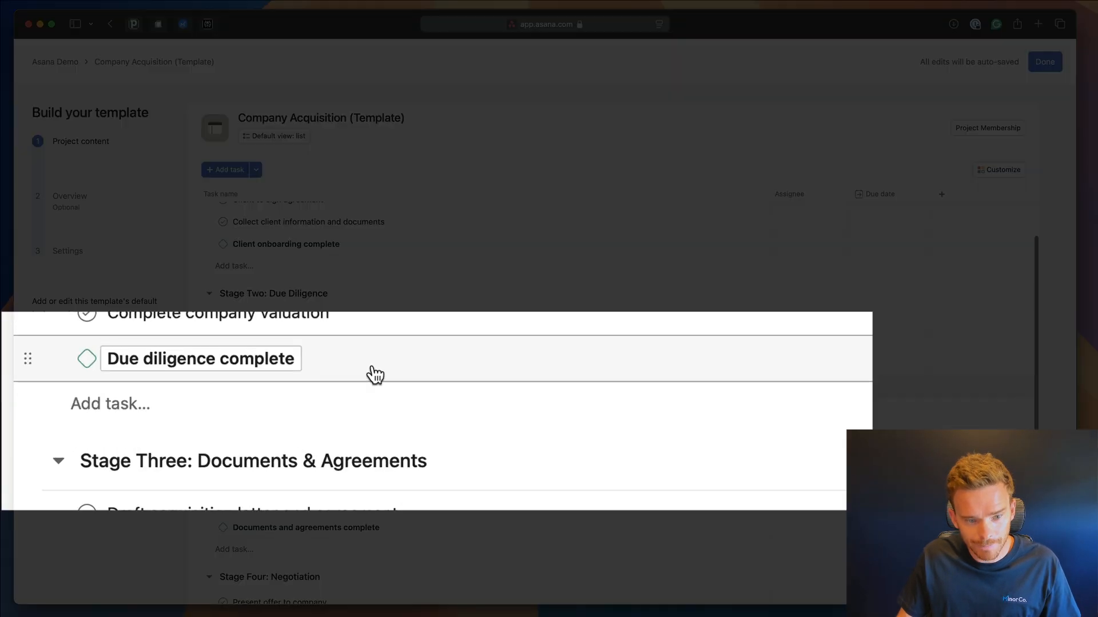
pyautogui.scroll(-3, 406, 465)
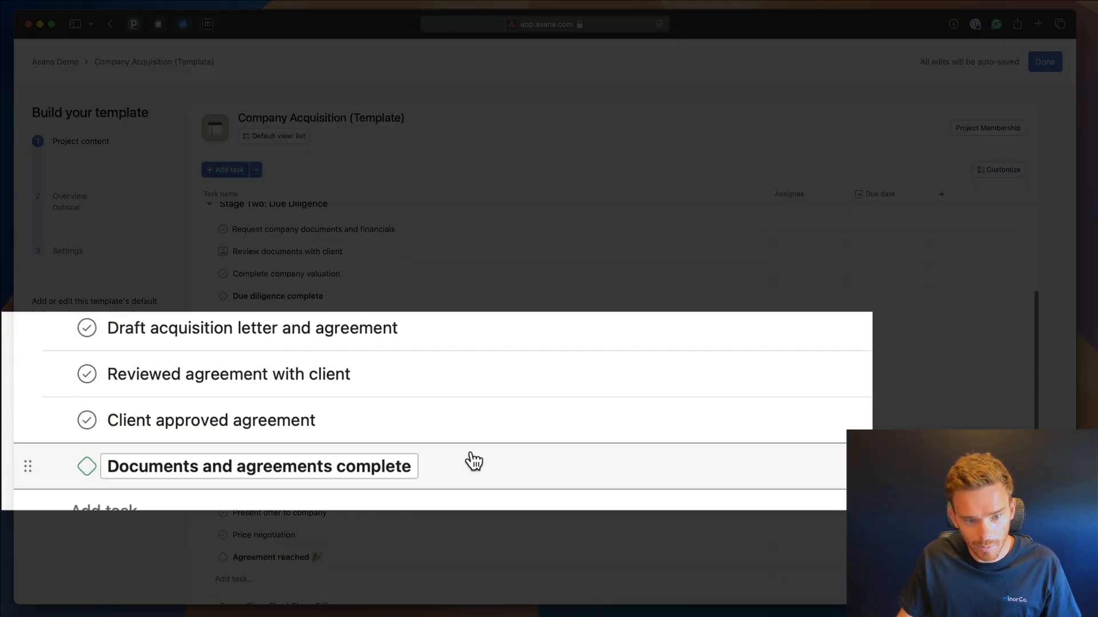
pyautogui.scroll(-4, 473, 461)
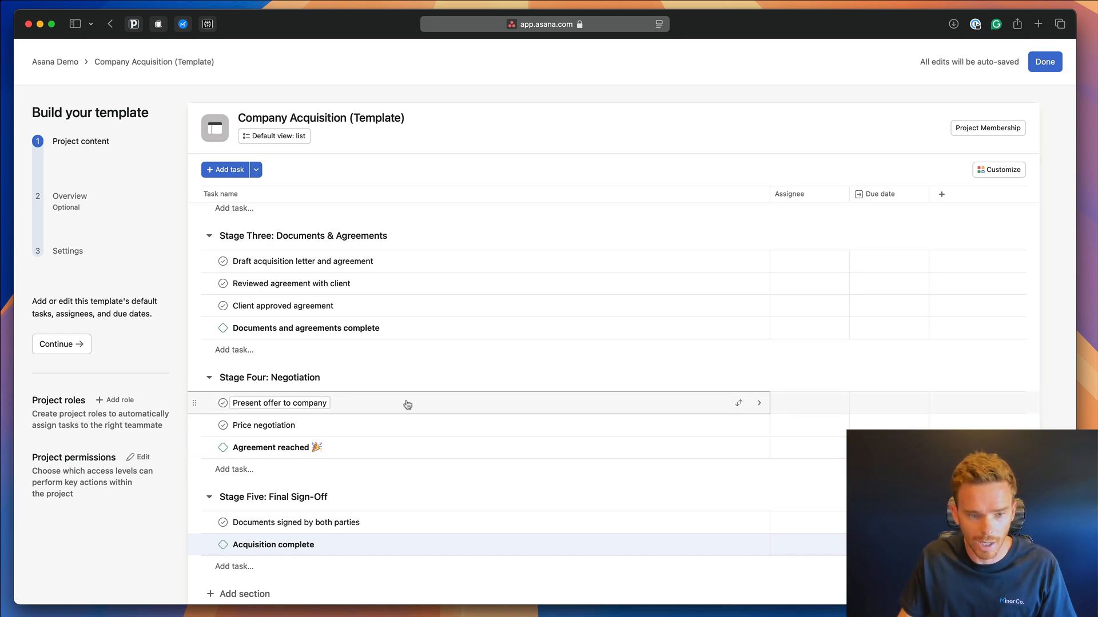
pyautogui.scroll(6, 409, 395)
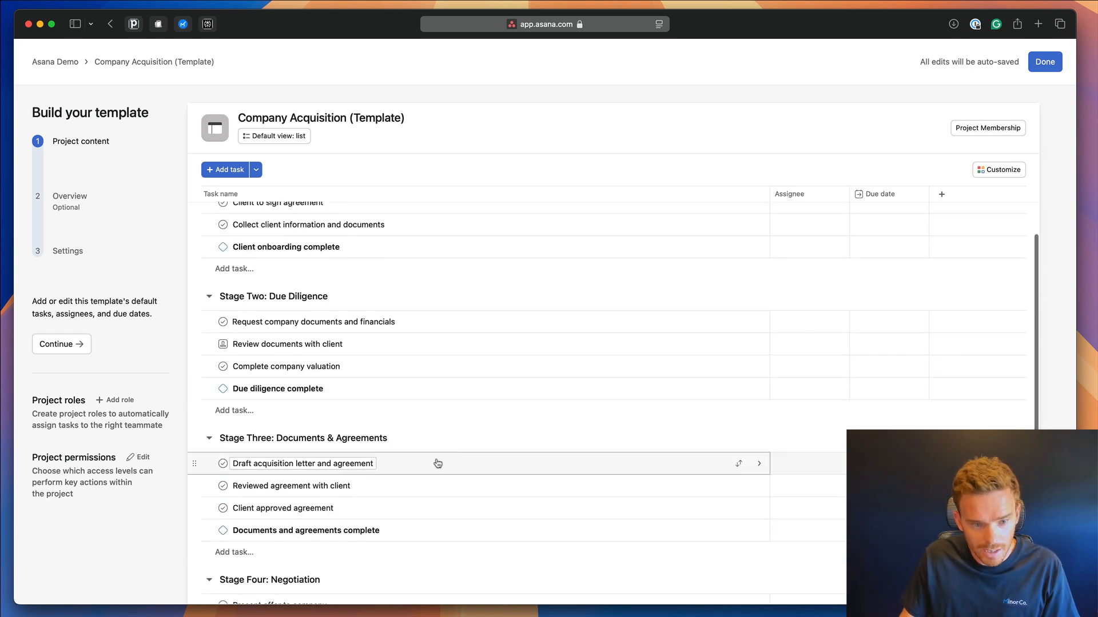
# Open 'Request company documents and financials' to view its subtasks, such as Financial statements and Shareholder agreements.
pyautogui.click(427, 330)
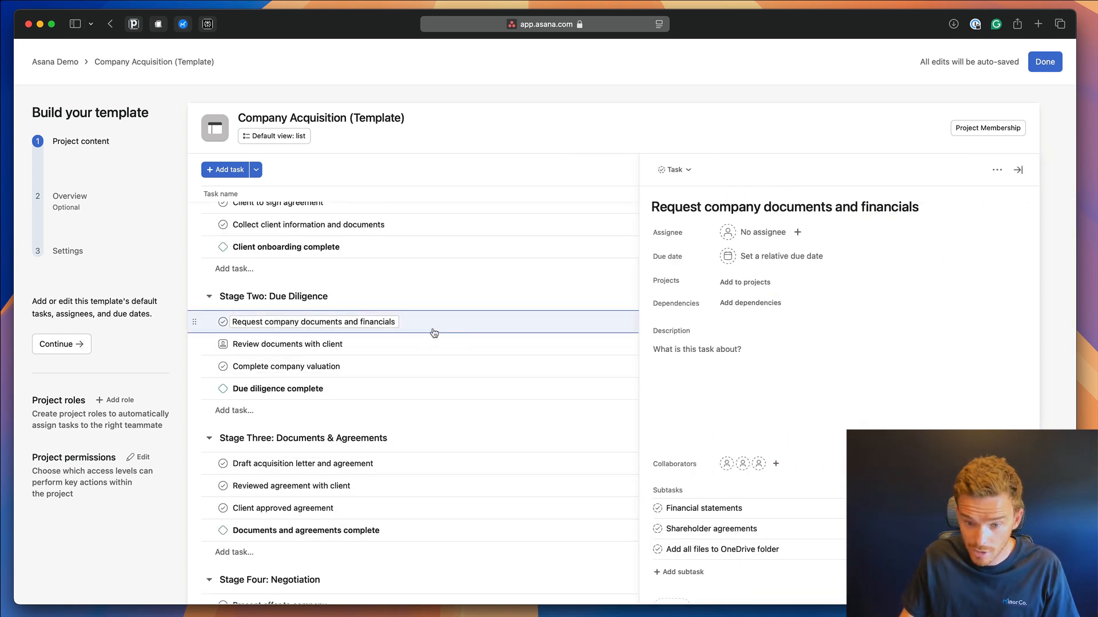
pyautogui.scroll(-2, 684, 352)
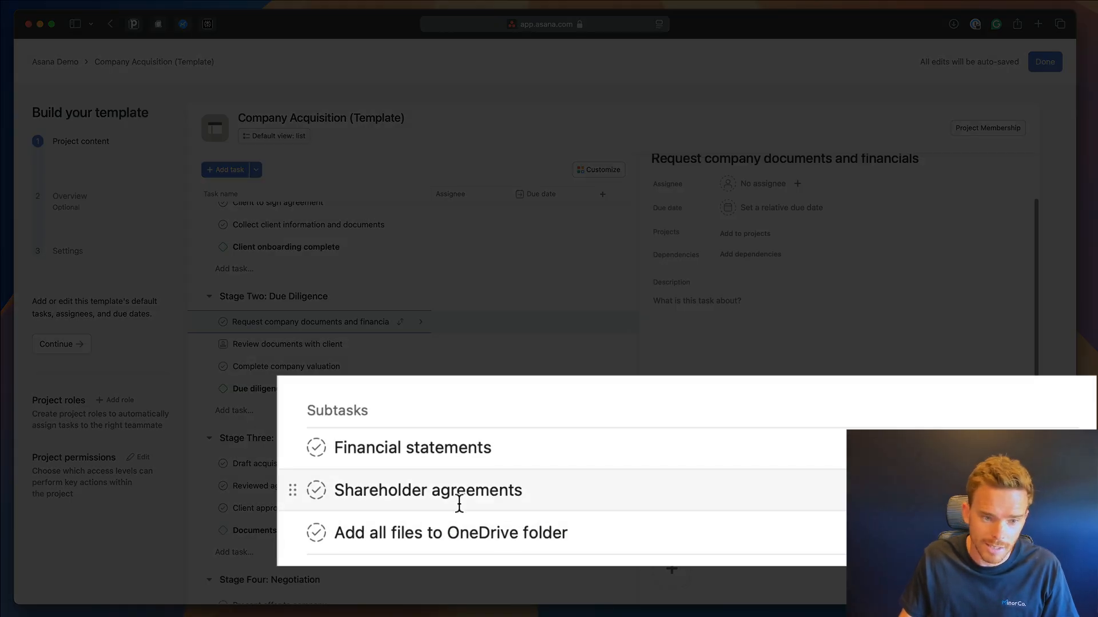
pyautogui.scroll(1, 759, 208)
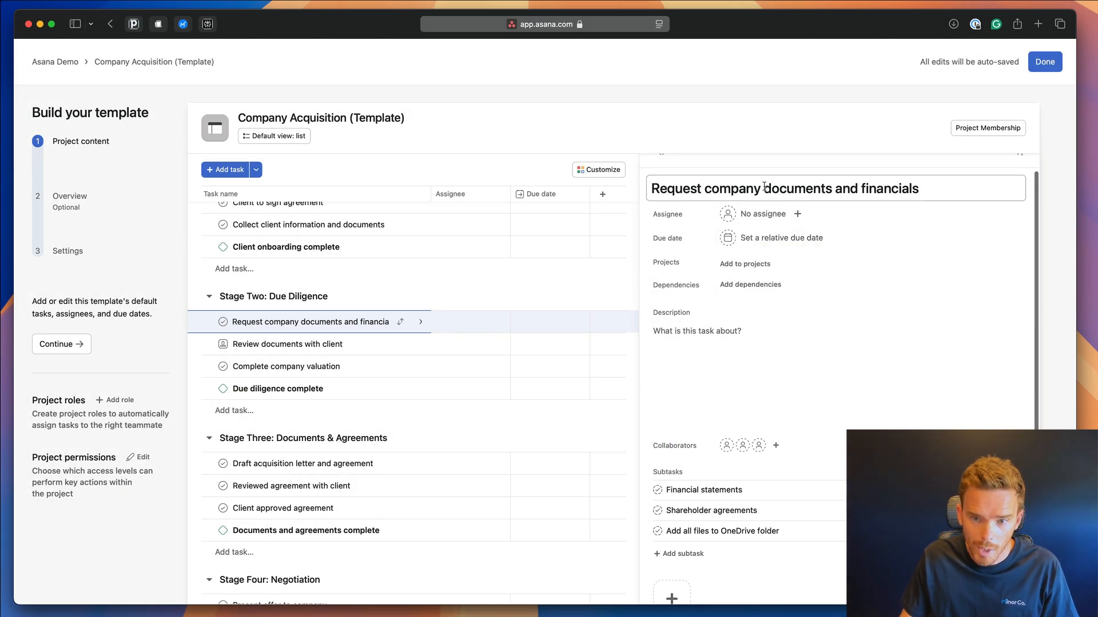
pyautogui.scroll(-1, 842, 410)
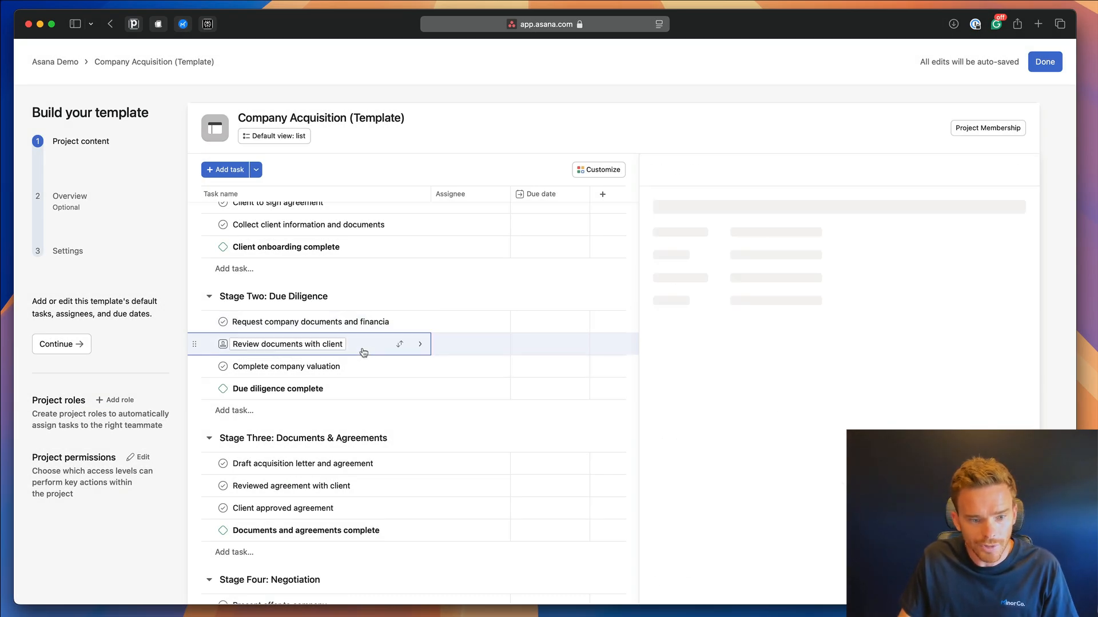
# Mark 'Review documents with client' as an approval task and close its details pane.
pyautogui.rightClick(363, 345)
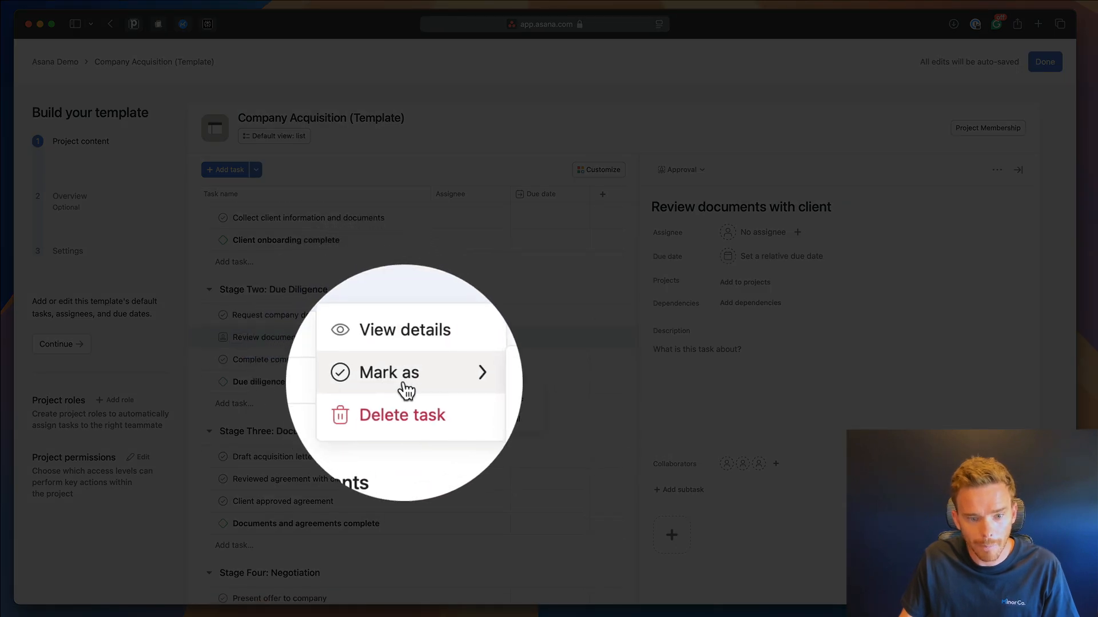
pyautogui.moveTo(394, 378)
pyautogui.click(499, 424)
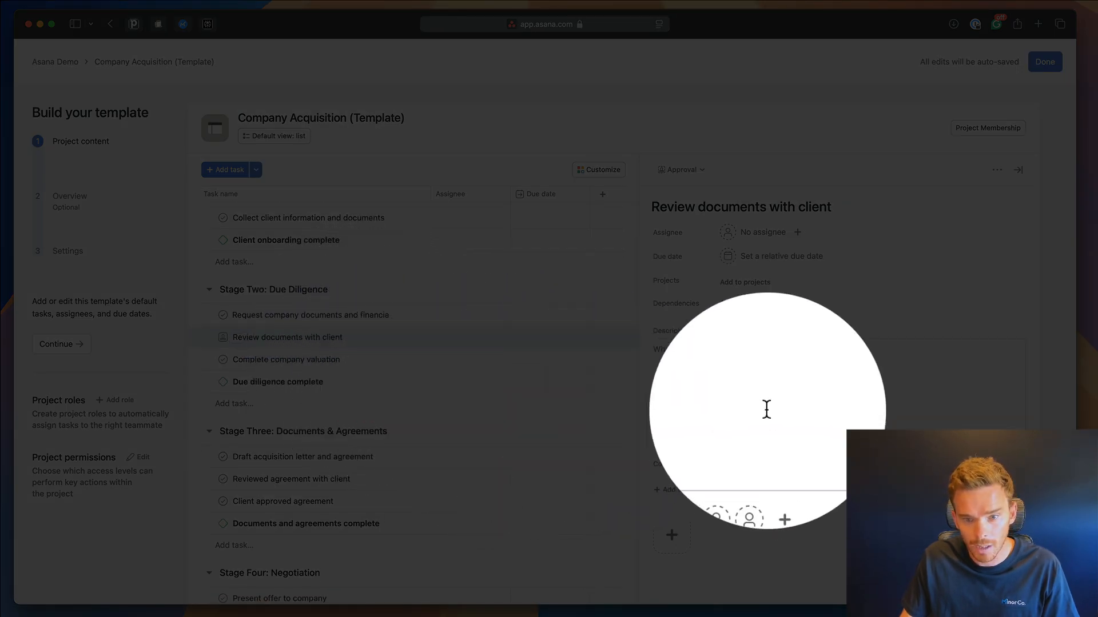
pyautogui.click(702, 170)
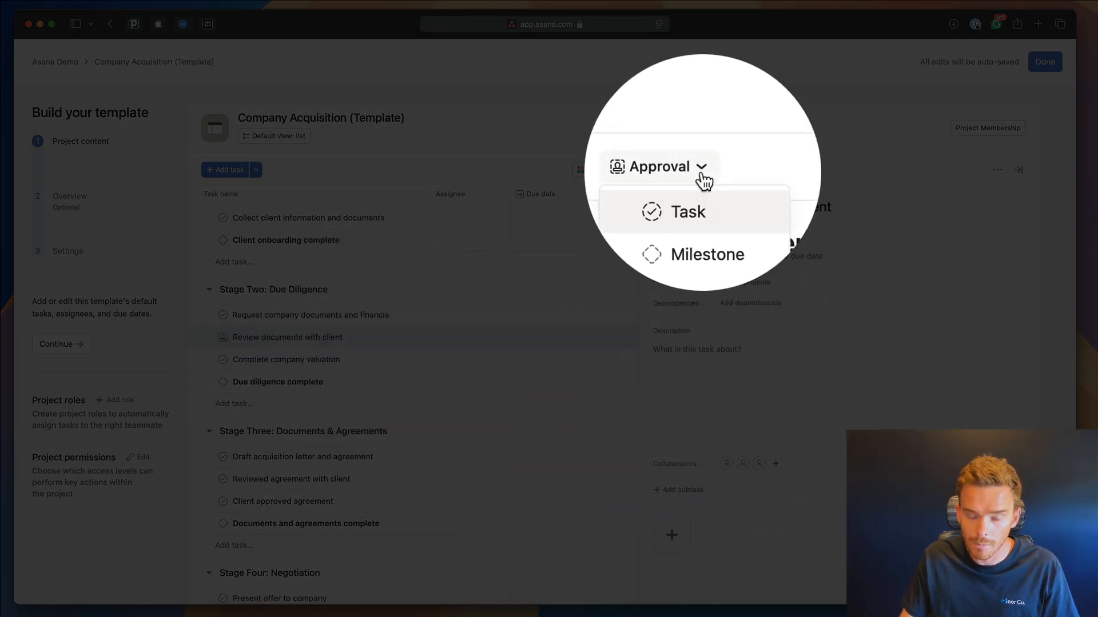
pyautogui.click(793, 304)
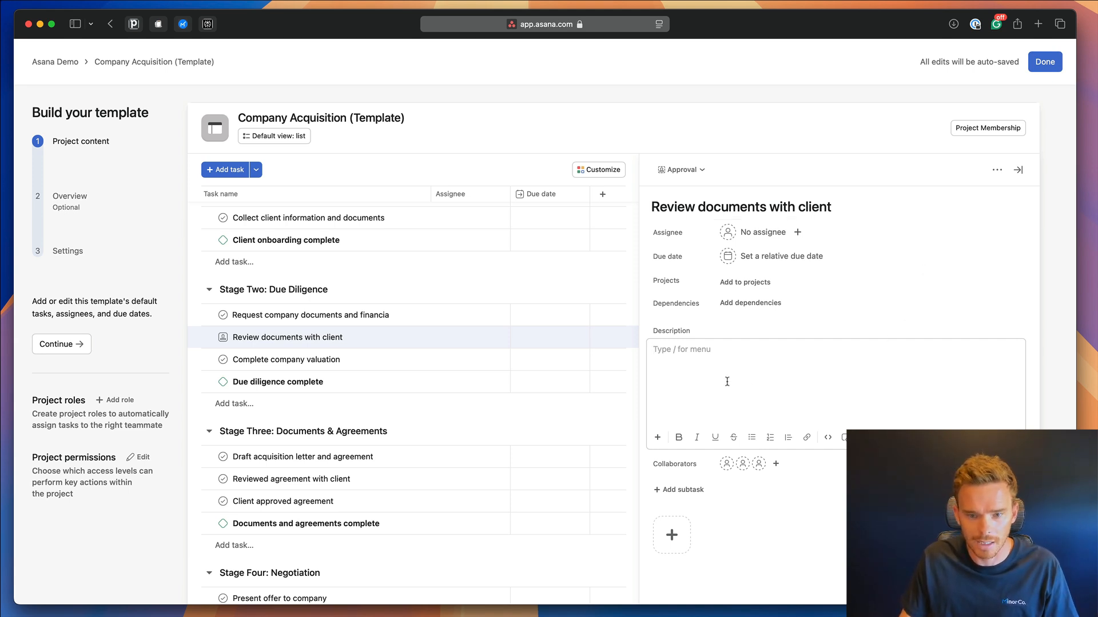
pyautogui.click(1015, 170)
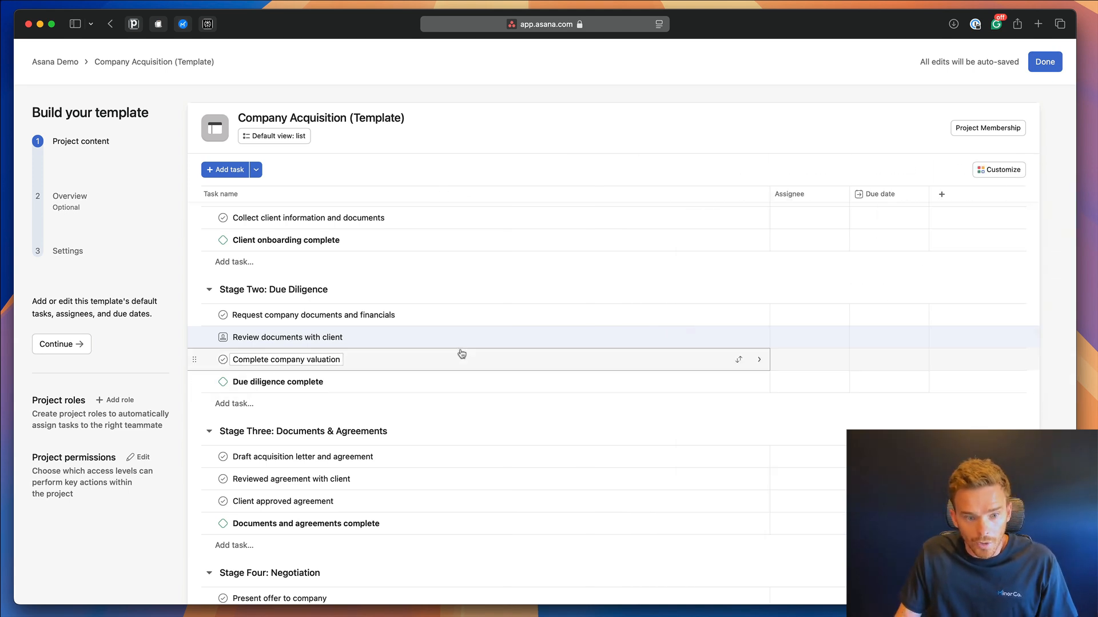
# Open the template's Customize panel to review its fields, with only Assignee and Due date on.
pyautogui.scroll(2, 460, 354)
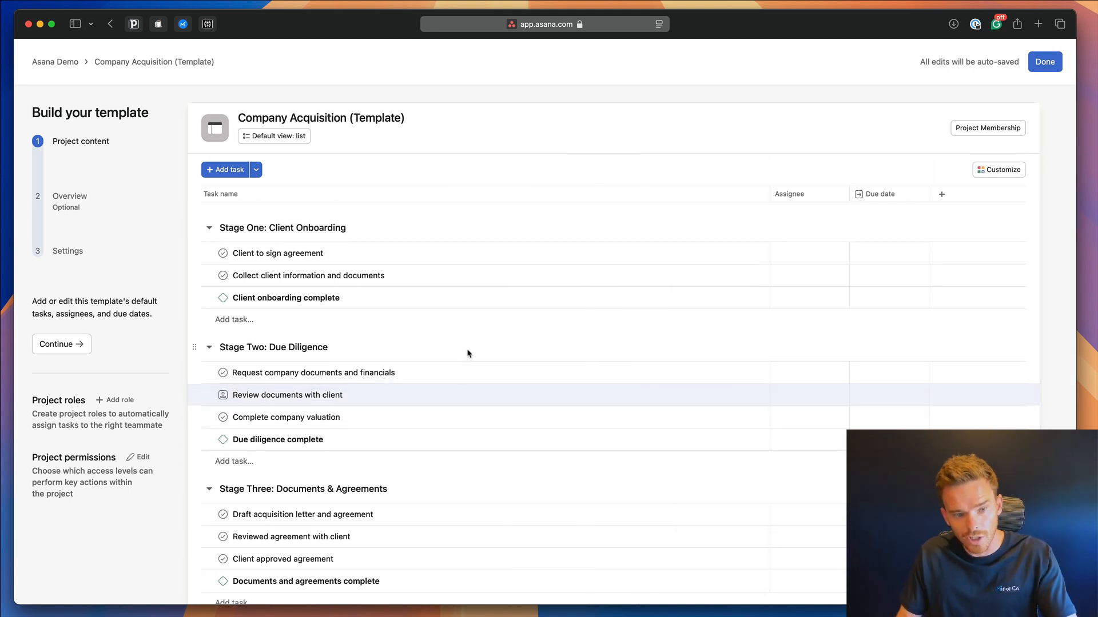
pyautogui.scroll(-5, 461, 430)
pyautogui.scroll(5, 461, 430)
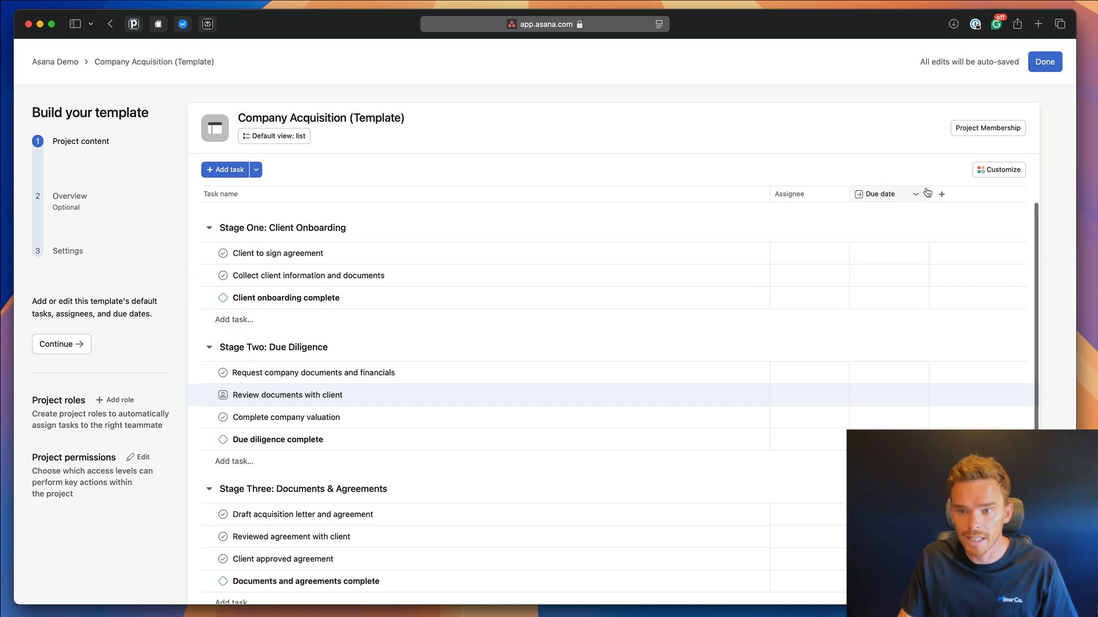
pyautogui.click(984, 169)
pyautogui.scroll(-1, 928, 283)
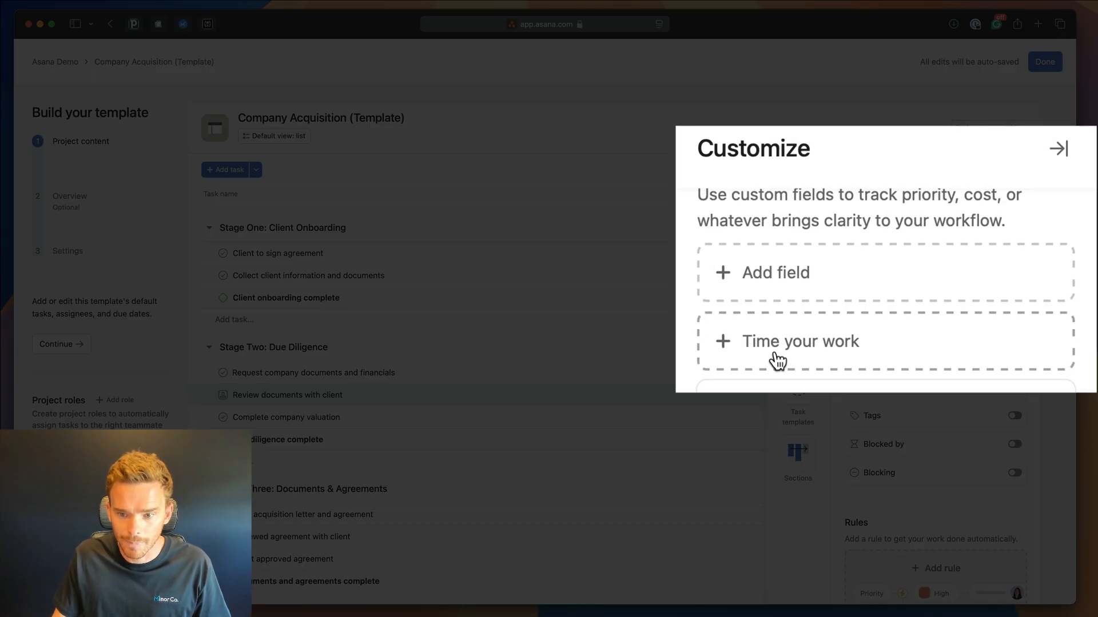
# Enable Estimated and Actual time fields and set 'Client to sign agreement' estimated time to 1h 00m.
pyautogui.click(829, 343)
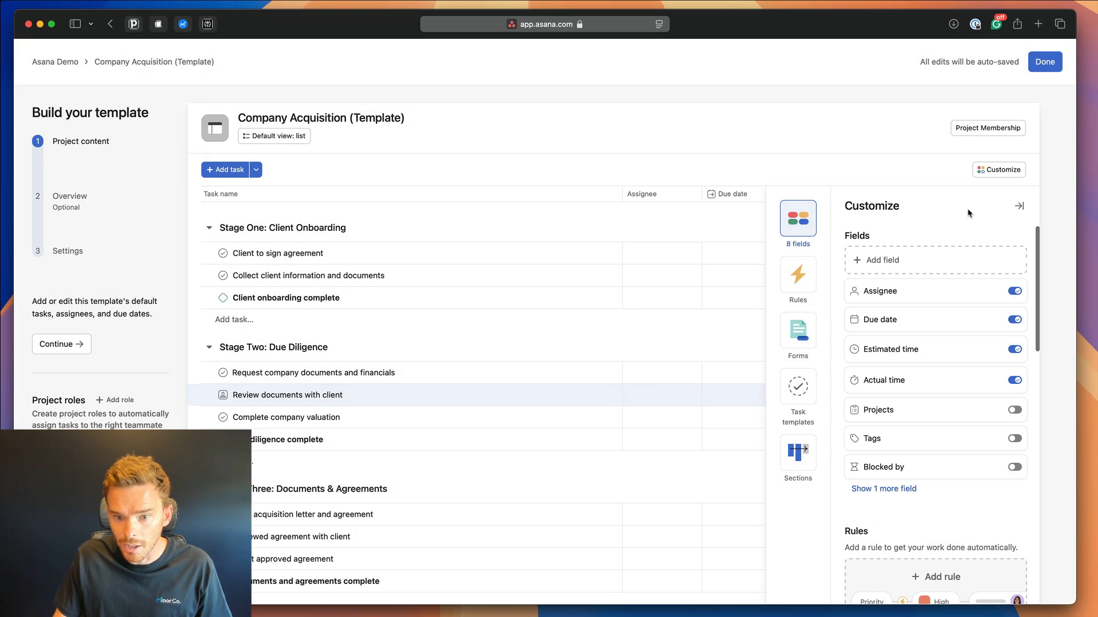
pyautogui.click(1017, 208)
pyautogui.click(442, 262)
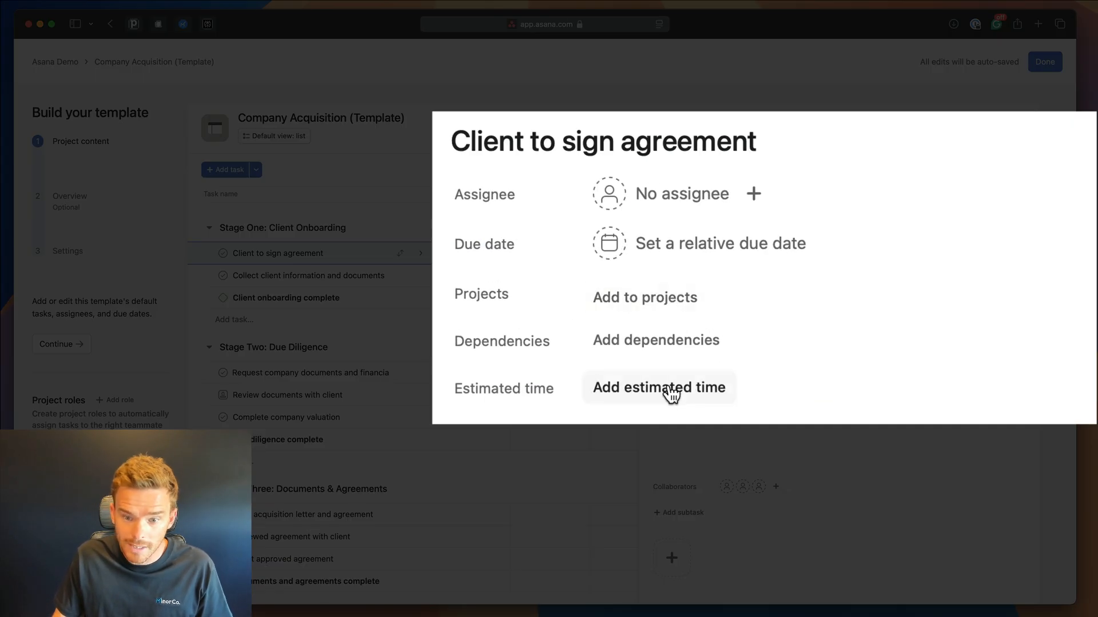
pyautogui.click(640, 393)
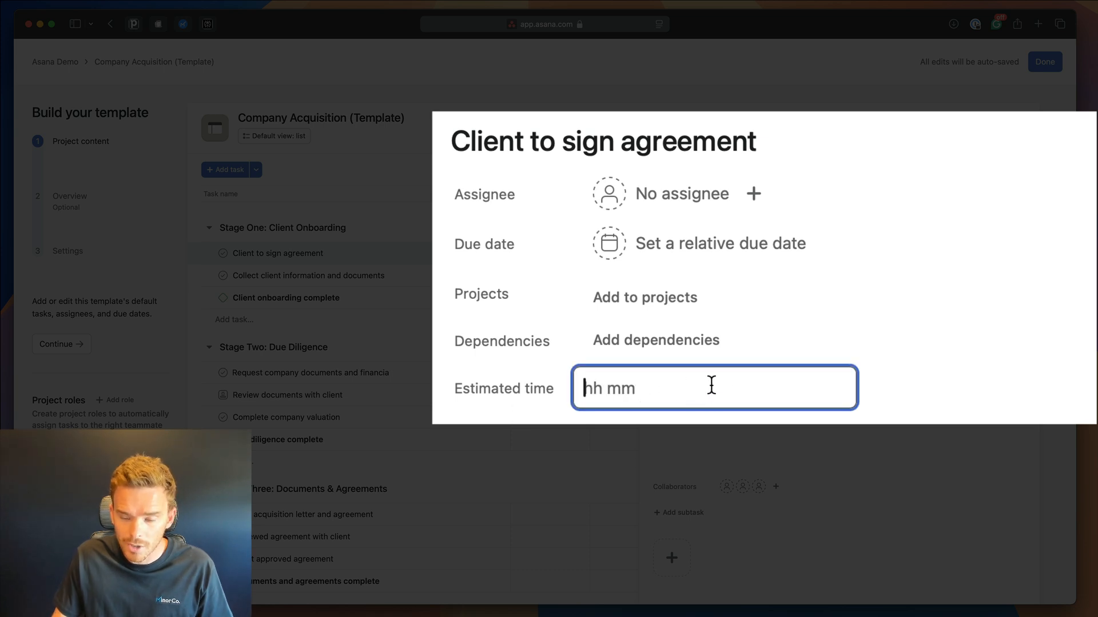
pyautogui.write('1h 00')
pyautogui.press('Return')
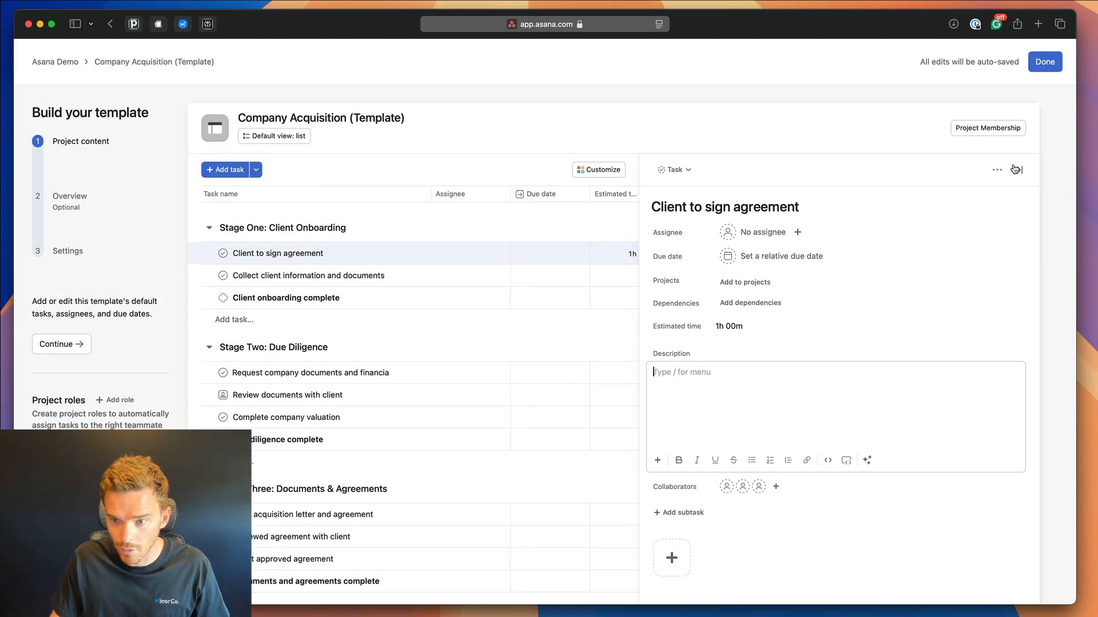
pyautogui.click(1016, 169)
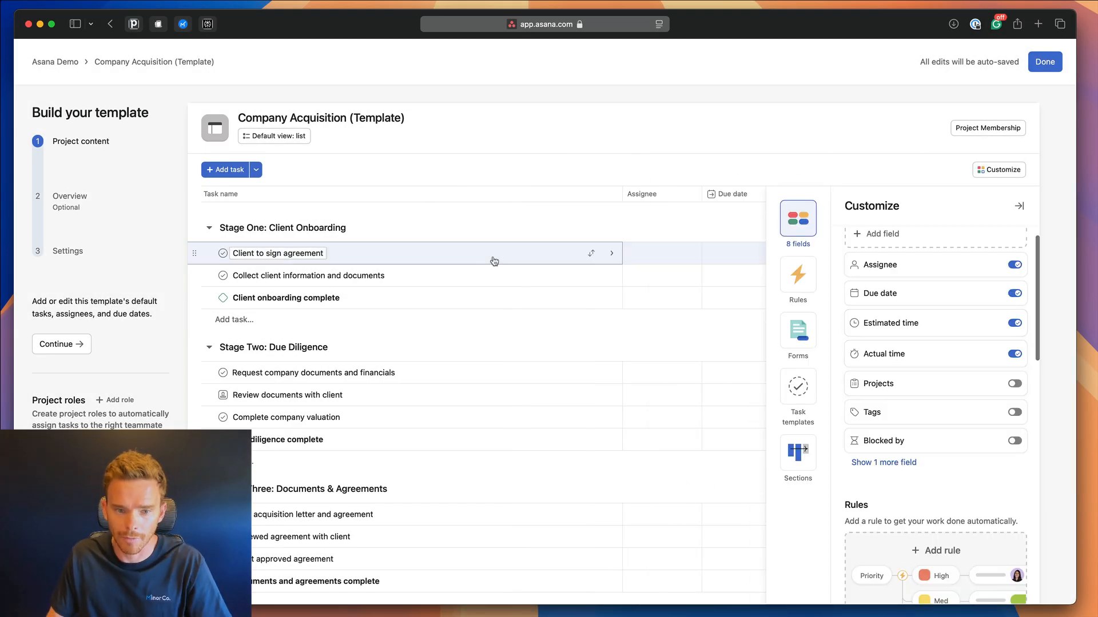
pyautogui.click(547, 249)
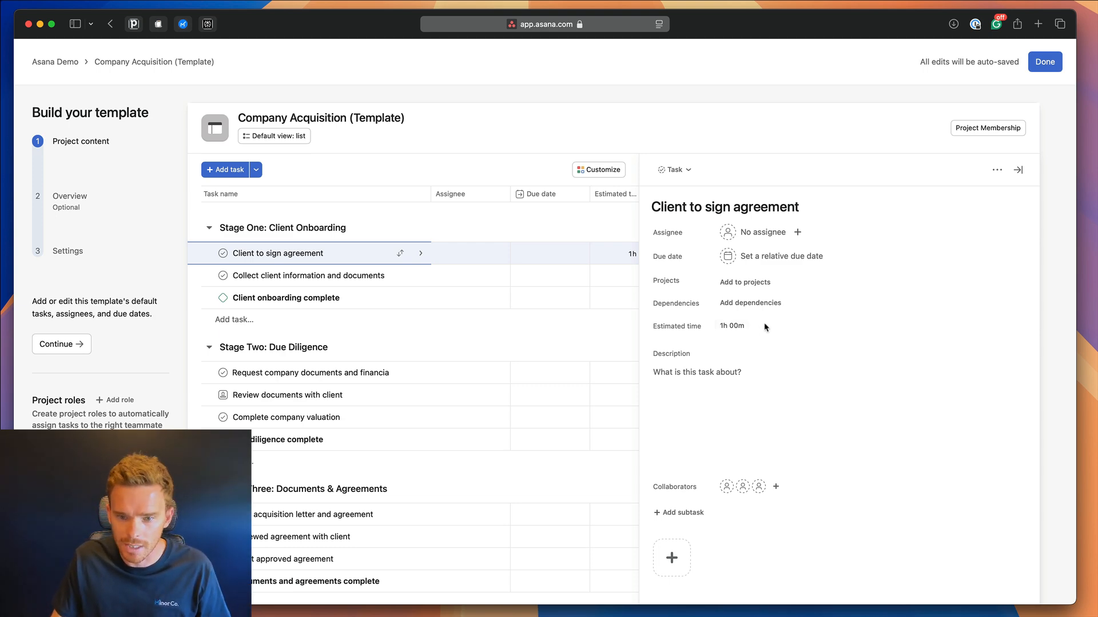
pyautogui.click(598, 169)
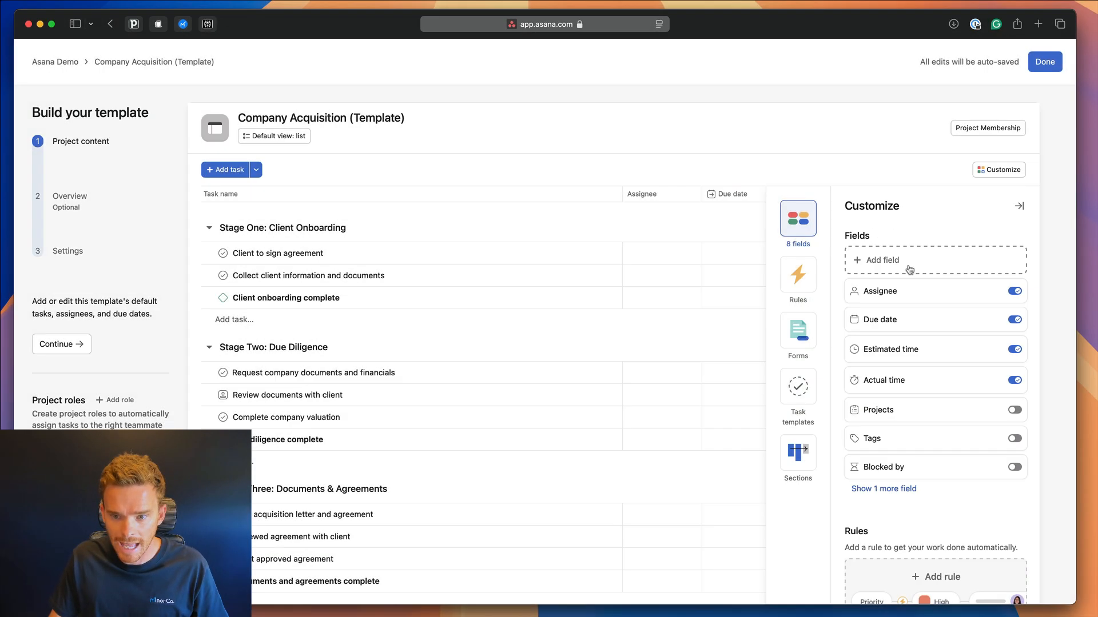
# Start a single-select field titled Status with options Queue and In Progress.
pyautogui.click(812, 92)
pyautogui.click(626, 252)
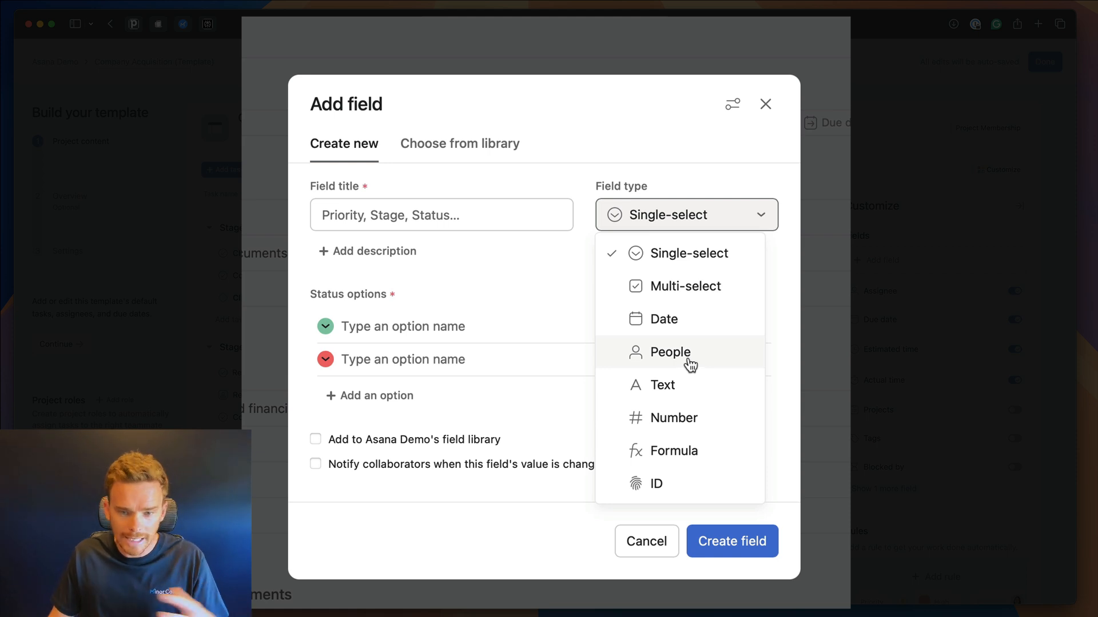
pyautogui.click(503, 217)
pyautogui.write('Status')
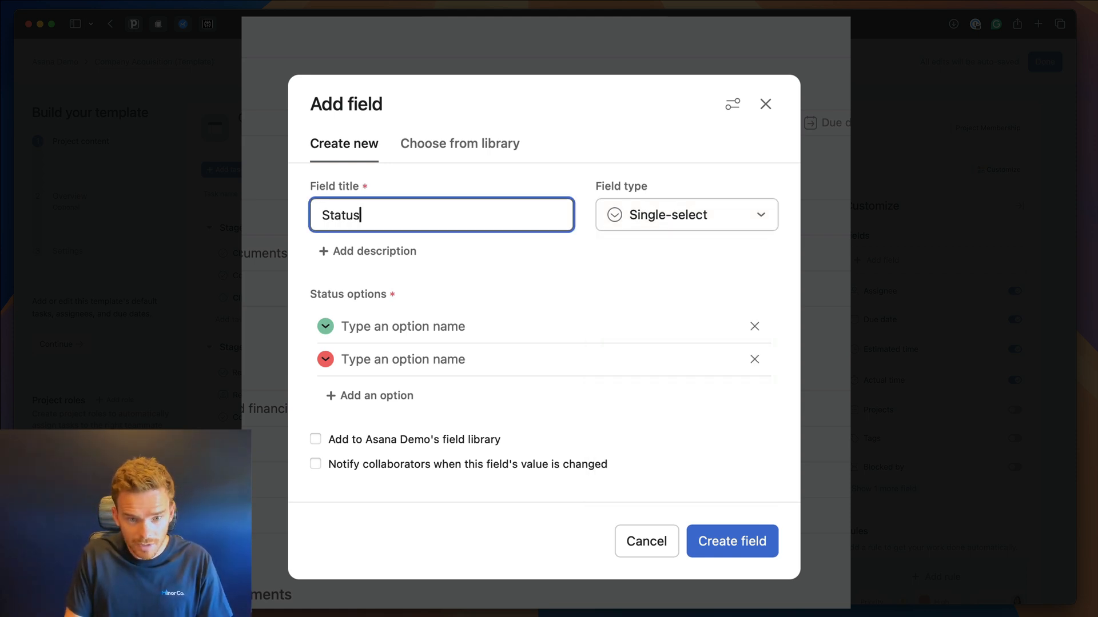
pyautogui.click(461, 325)
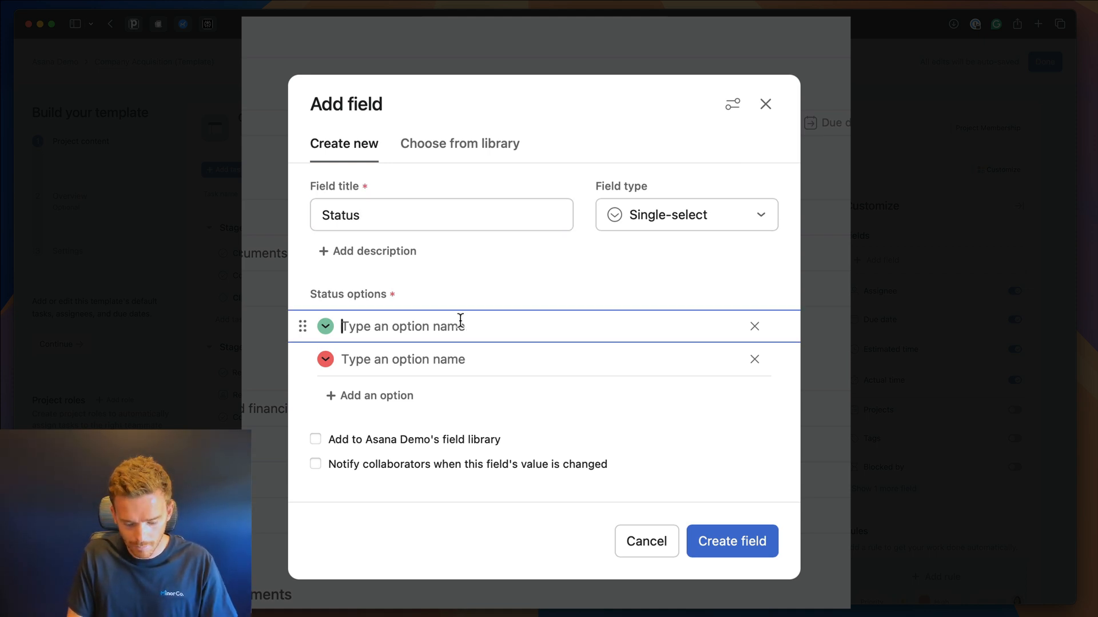
pyautogui.write('Queue')
pyautogui.press('Return')
pyautogui.write('In Progress')
# Add options Waiting on Client, Waiting on Company, Changes Needed and Complete, then create the field.
pyautogui.click(446, 372)
pyautogui.write('Waiting on ')
pyautogui.write('Clinet')
pyautogui.press('BackSpace')
pyautogui.press('BackSpace')
pyautogui.press('BackSpace')
pyautogui.write('ent')
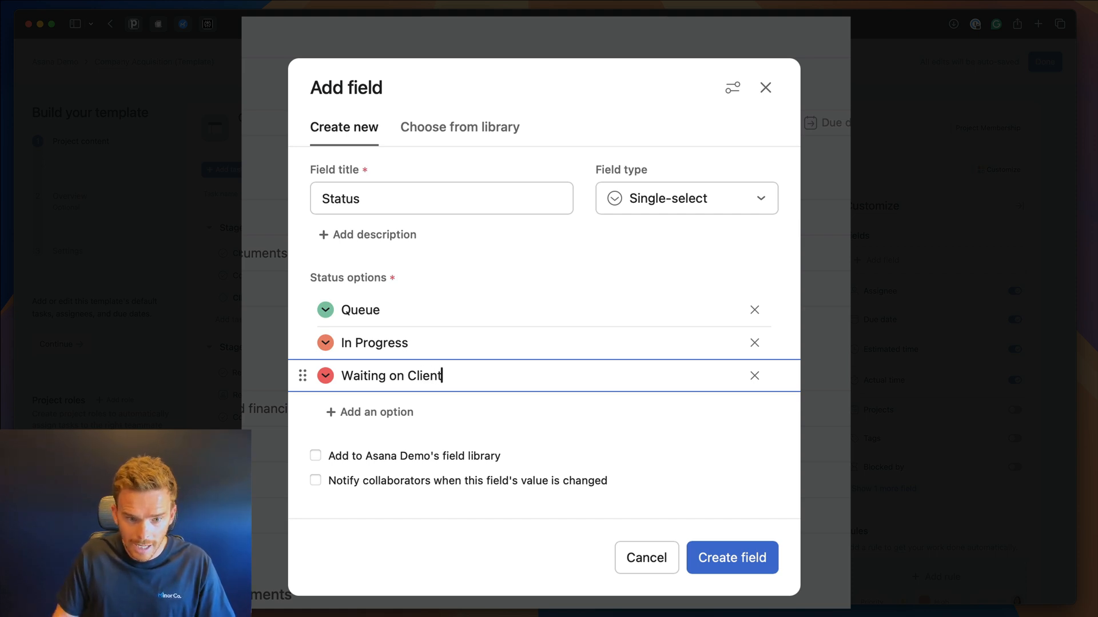
pyautogui.press('Return')
pyautogui.write('Waiting on ')
pyautogui.write('Coum')
pyautogui.press('BackSpace')
pyautogui.press('BackSpace')
pyautogui.write('mpany')
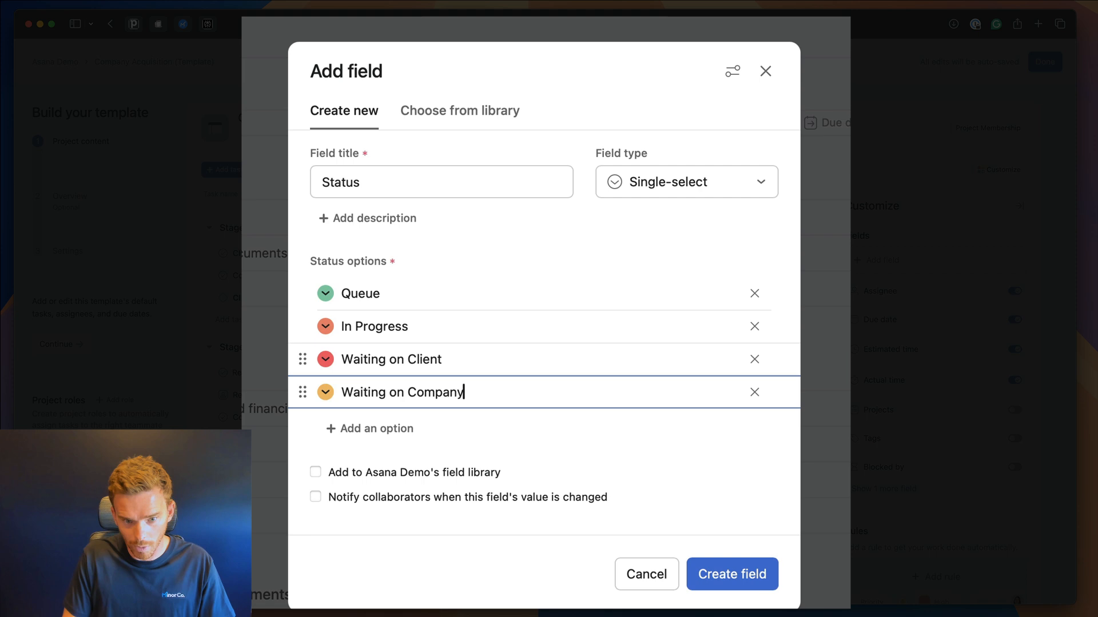
pyautogui.press('Return')
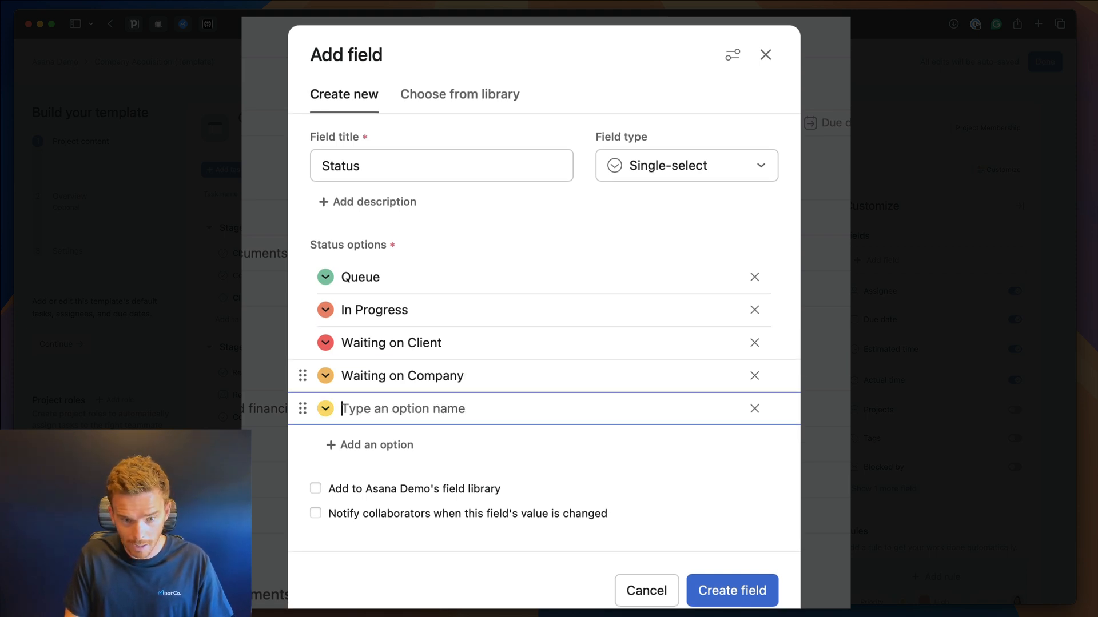
pyautogui.write('Chante')
pyautogui.write('ges ')
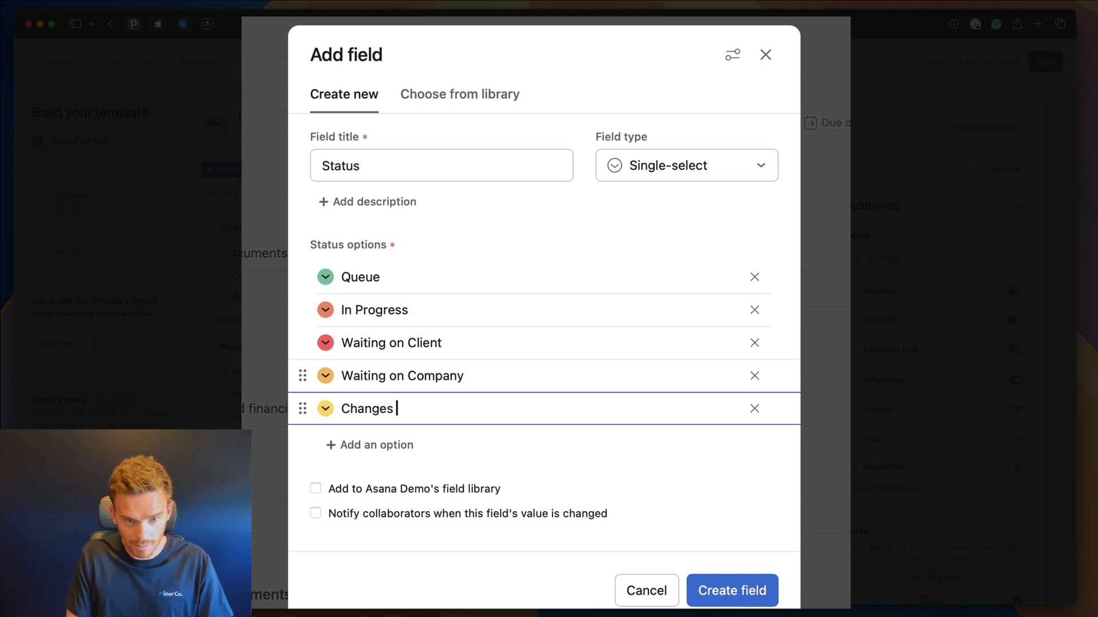
pyautogui.write('Needede')
pyautogui.press('Return')
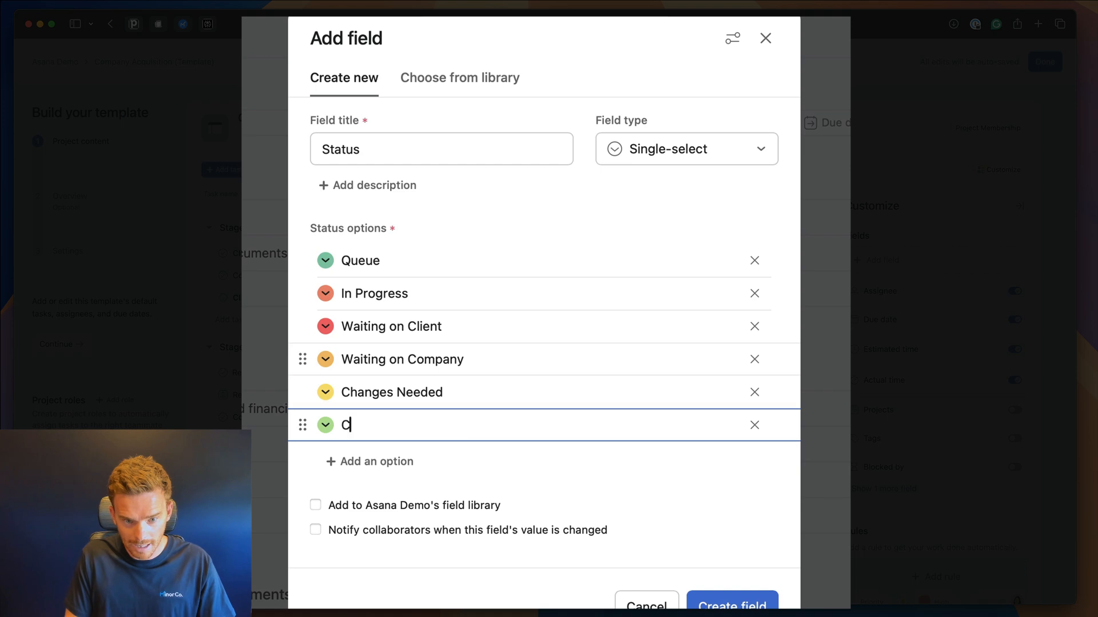
pyautogui.write('Complete')
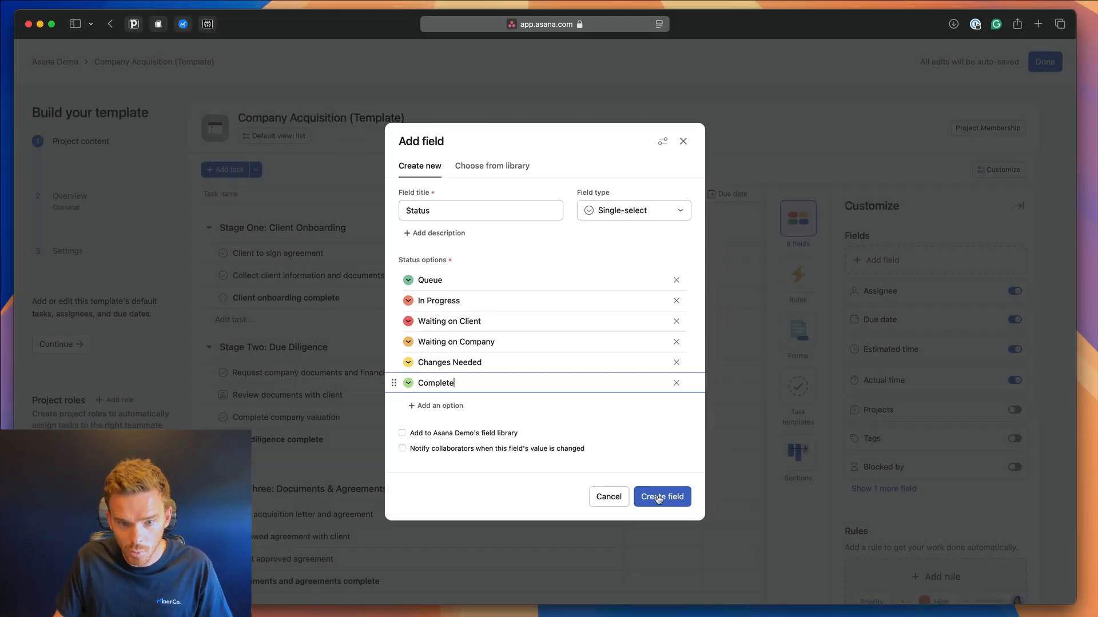
pyautogui.click(732, 605)
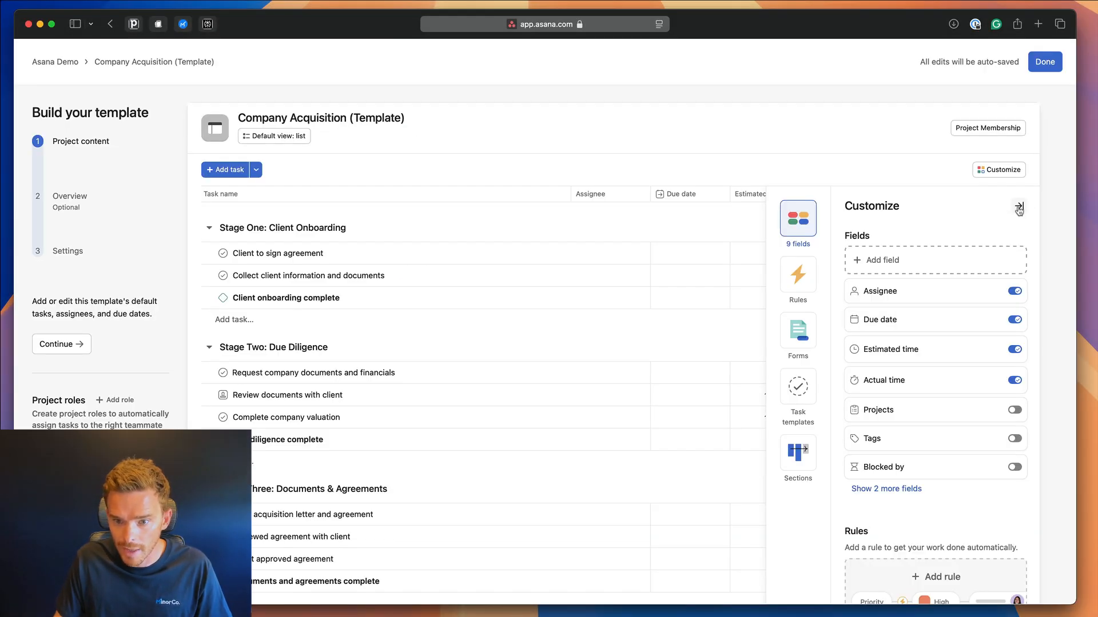
# Close the customization panel and set Review documents with client's status to Waiting on Client.
pyautogui.click(1018, 206)
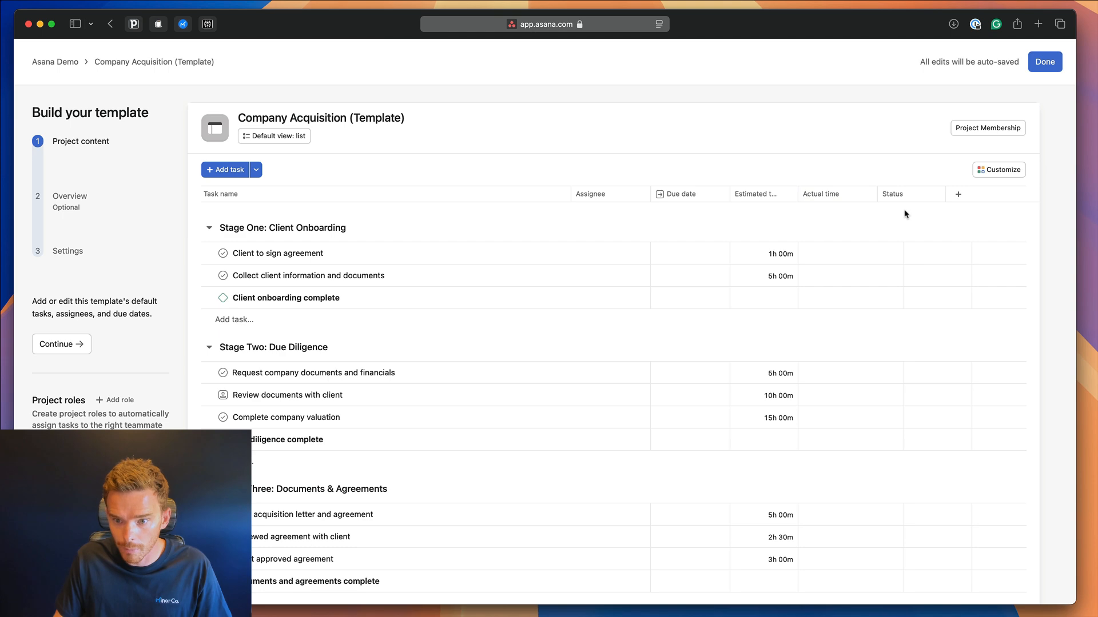
pyautogui.click(927, 253)
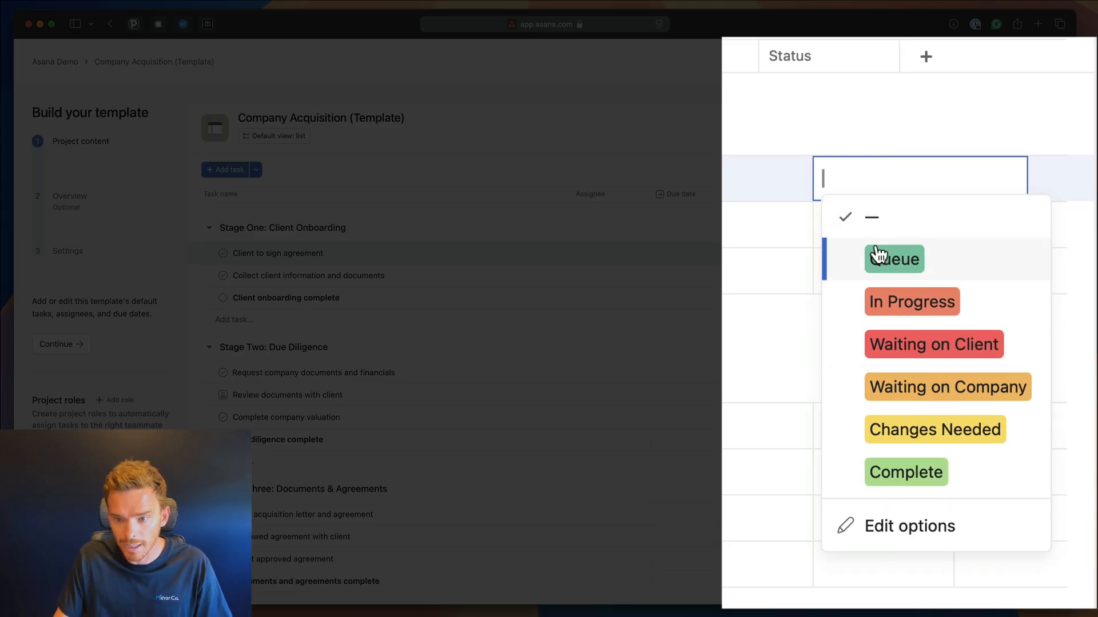
pyautogui.scroll(-4, 484, 398)
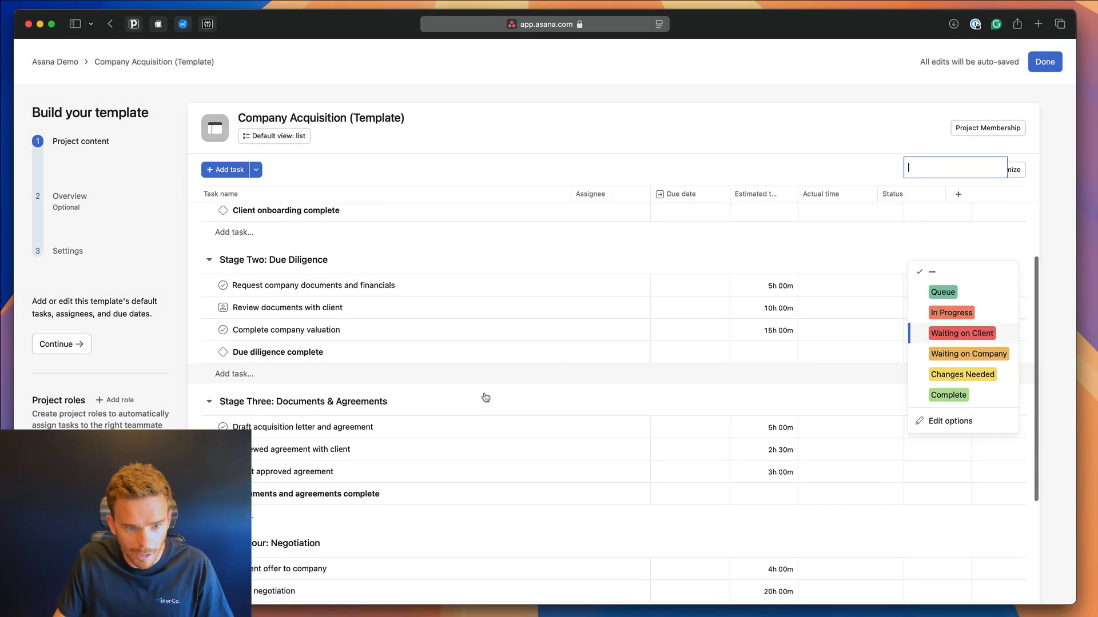
pyautogui.click(442, 281)
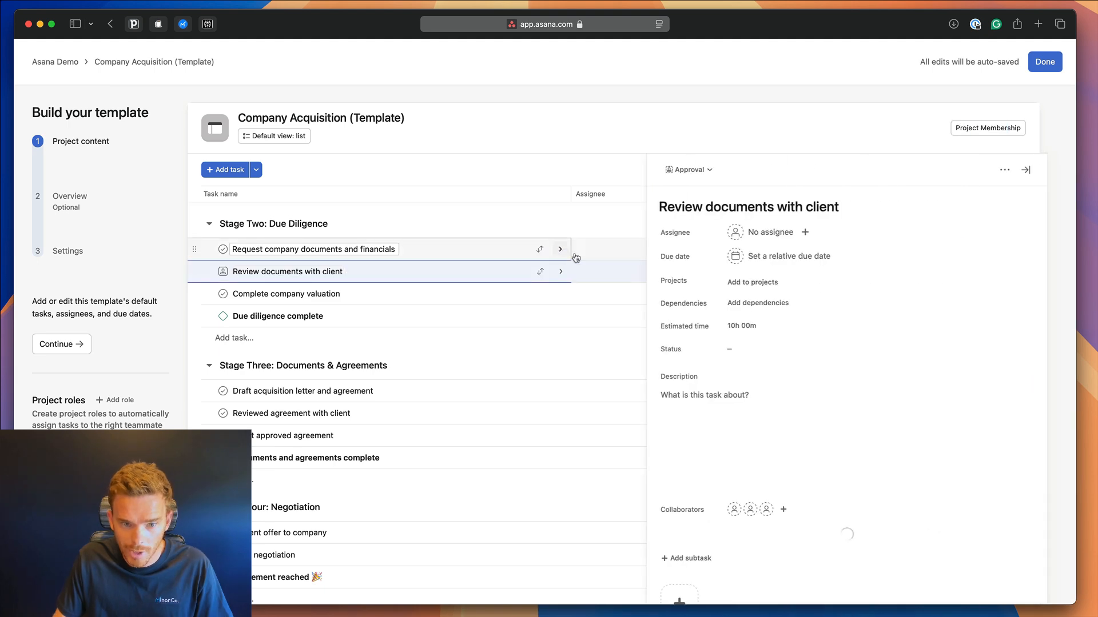
pyautogui.click(727, 348)
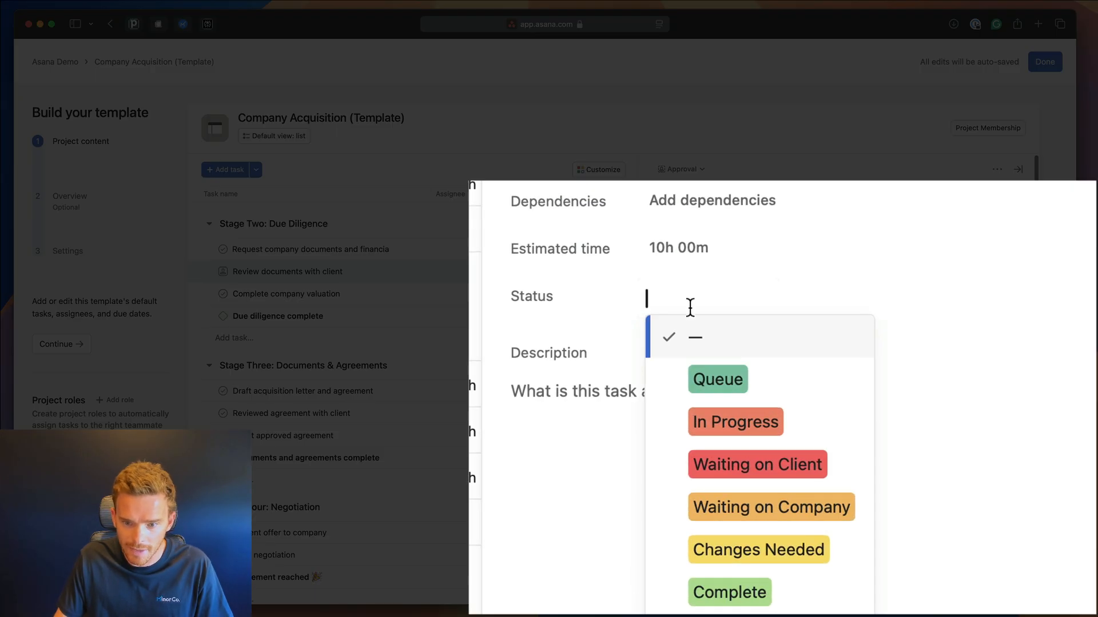
pyautogui.click(780, 433)
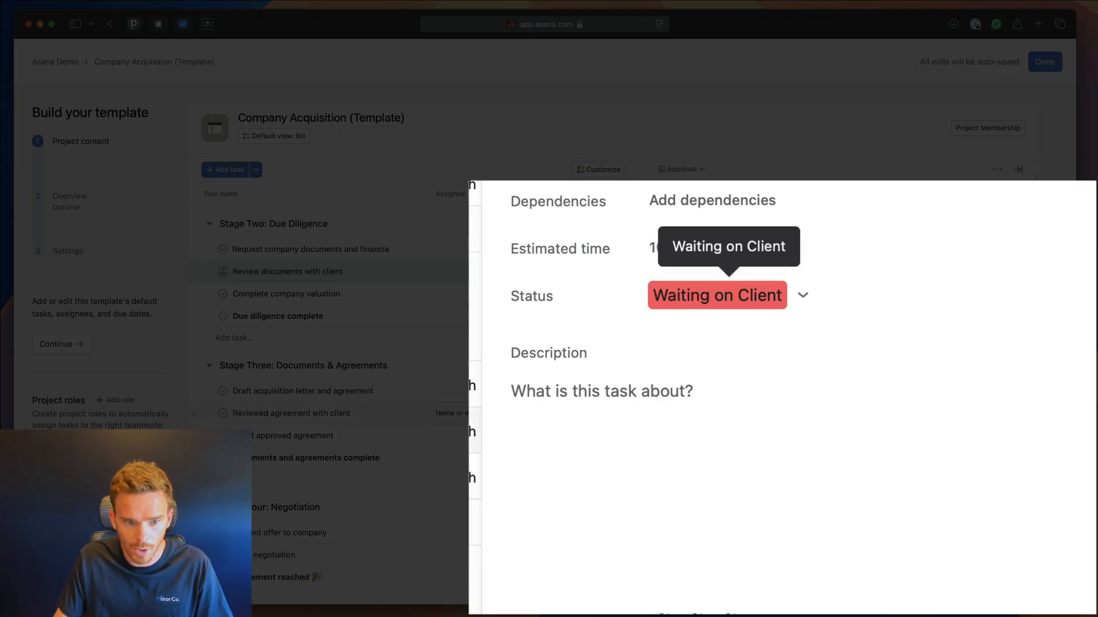
# Set Present offer to company's status to Waiting on Company and close its details pane.
pyautogui.scroll(-2, 499, 370)
pyautogui.scroll(-2, 377, 400)
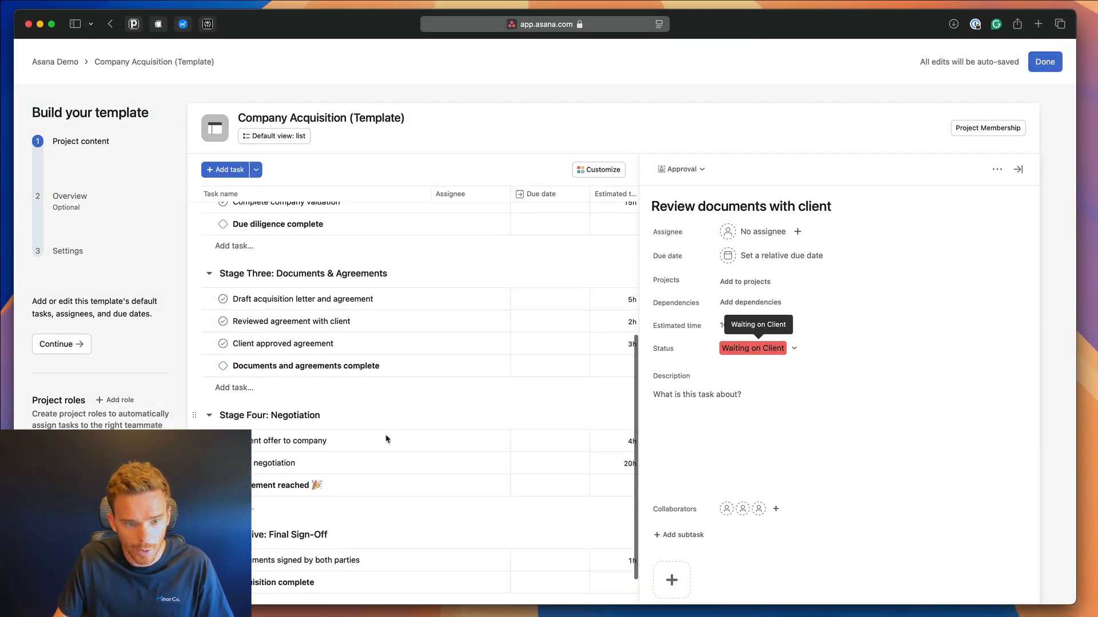
pyautogui.click(366, 406)
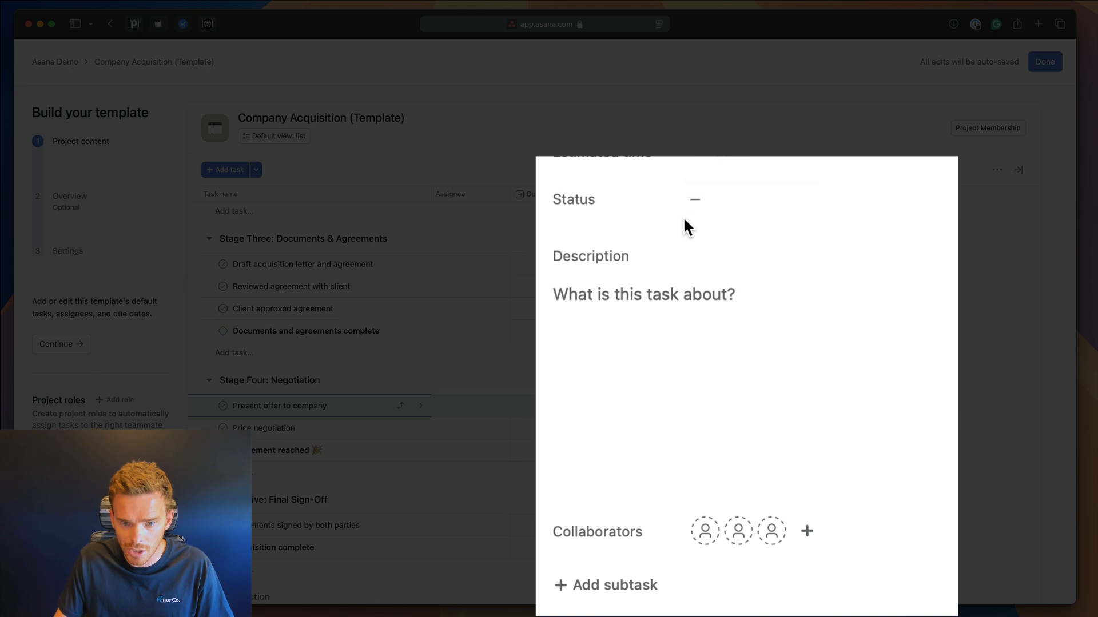
pyautogui.click(722, 350)
pyautogui.click(868, 424)
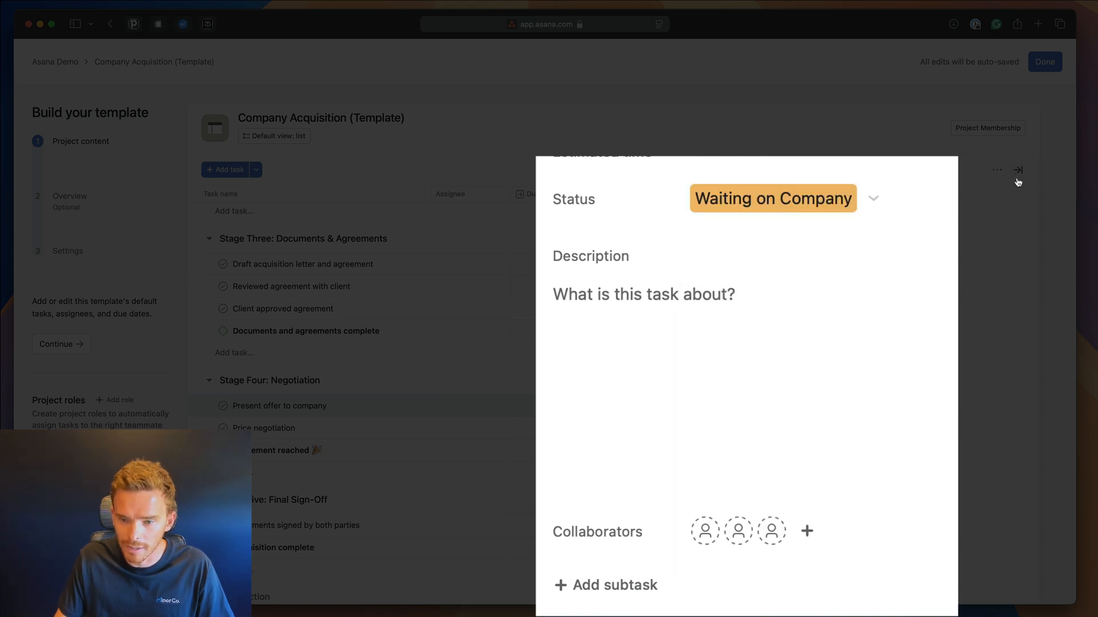
pyautogui.click(1018, 170)
pyautogui.scroll(1, 802, 349)
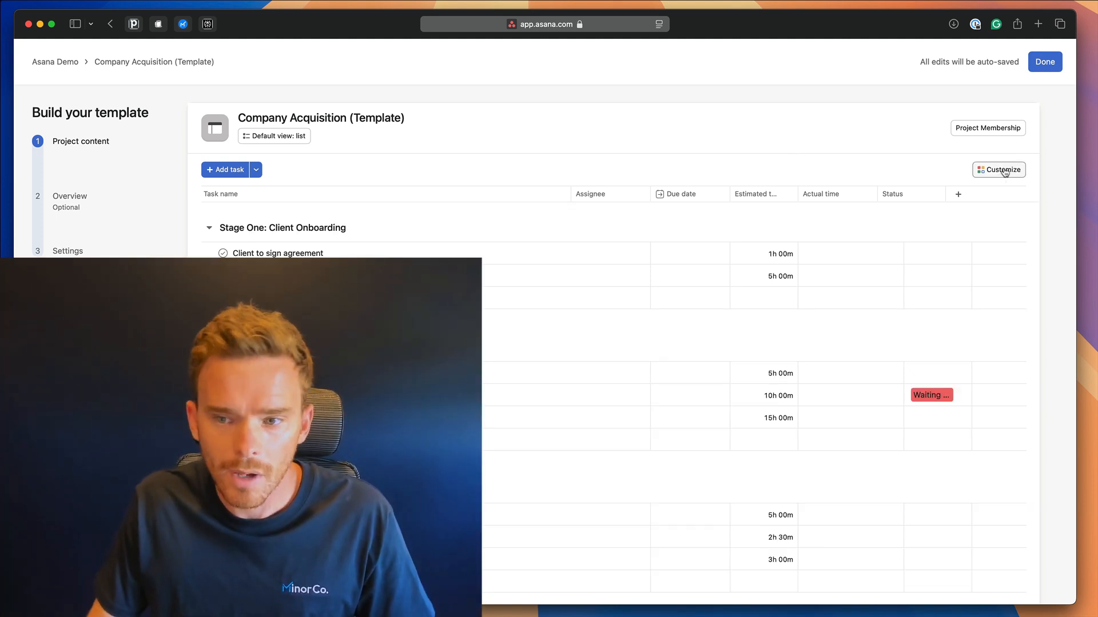
# Reopen Customize and move past Rules and Forms to the Task templates section.
pyautogui.click(998, 170)
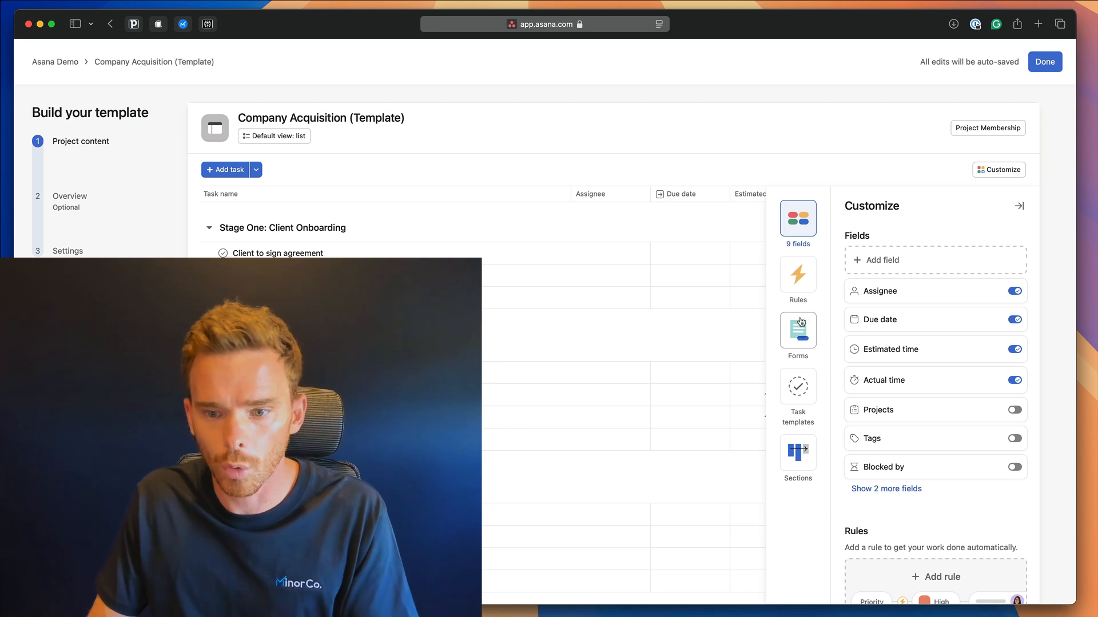
pyautogui.click(802, 285)
pyautogui.click(804, 323)
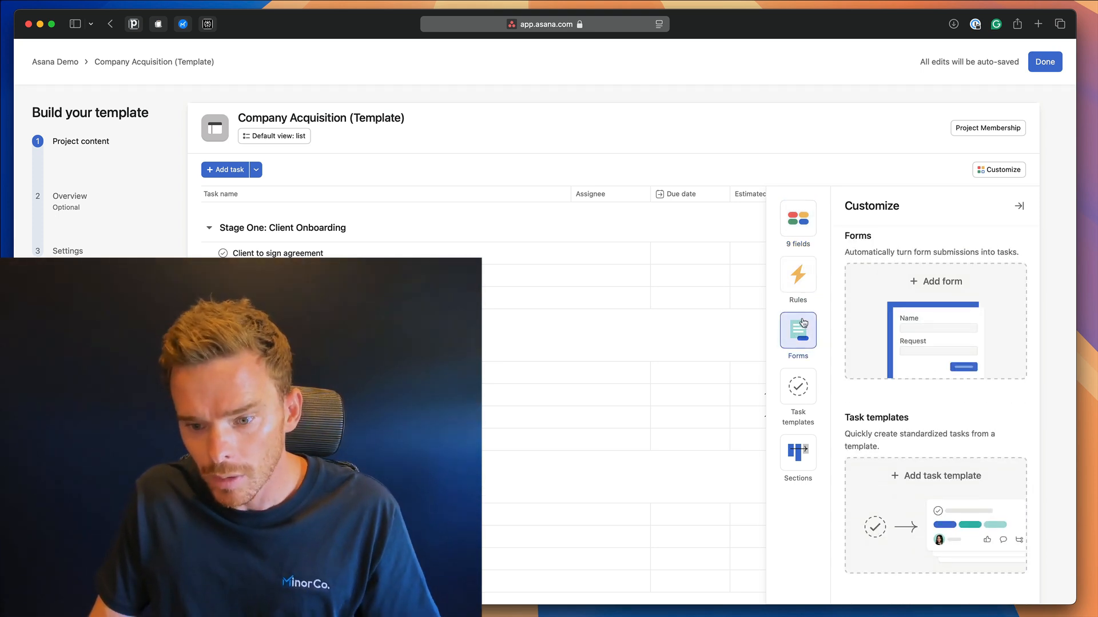
pyautogui.click(803, 396)
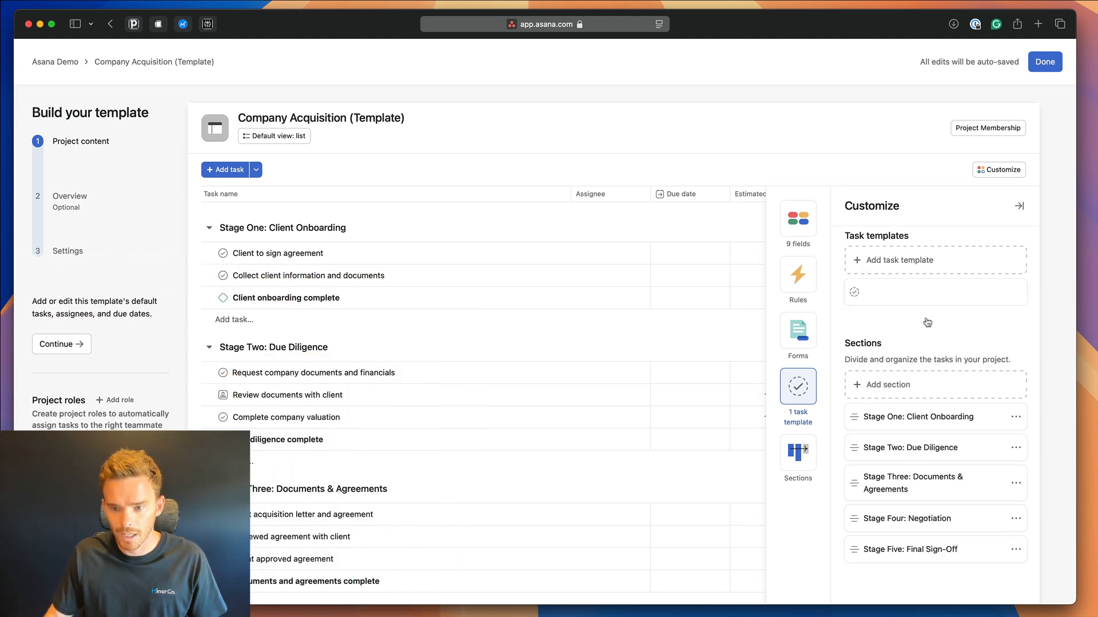
# Name the new task template 'Document Review' and add the subtask 'Print and reviewed by attorney'.
pyautogui.click(927, 322)
pyautogui.write('D')
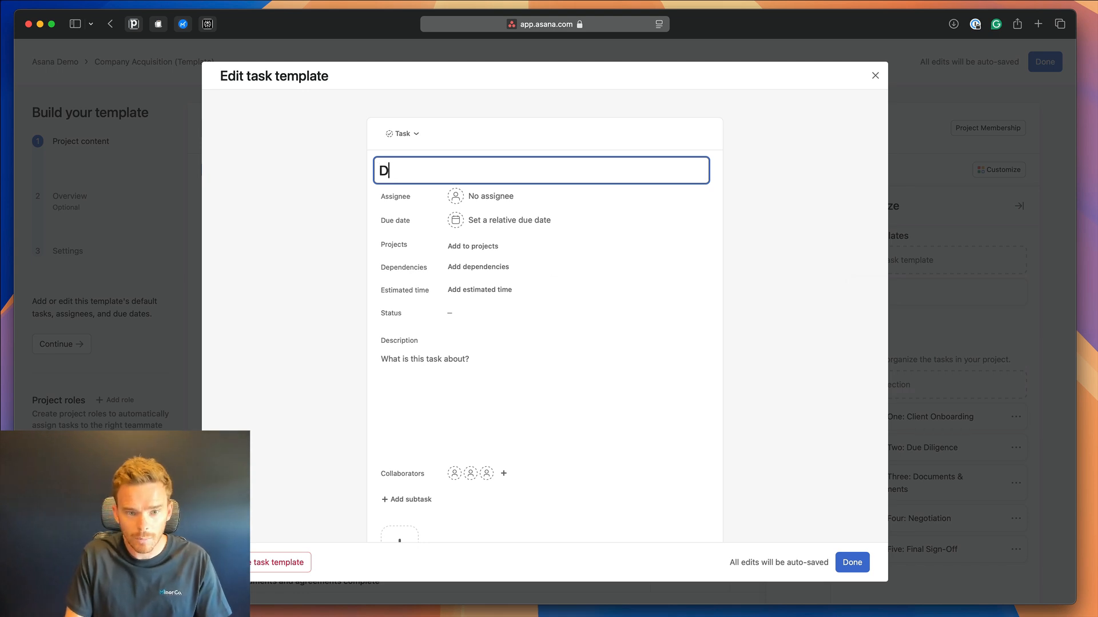
pyautogui.write('ocument Review')
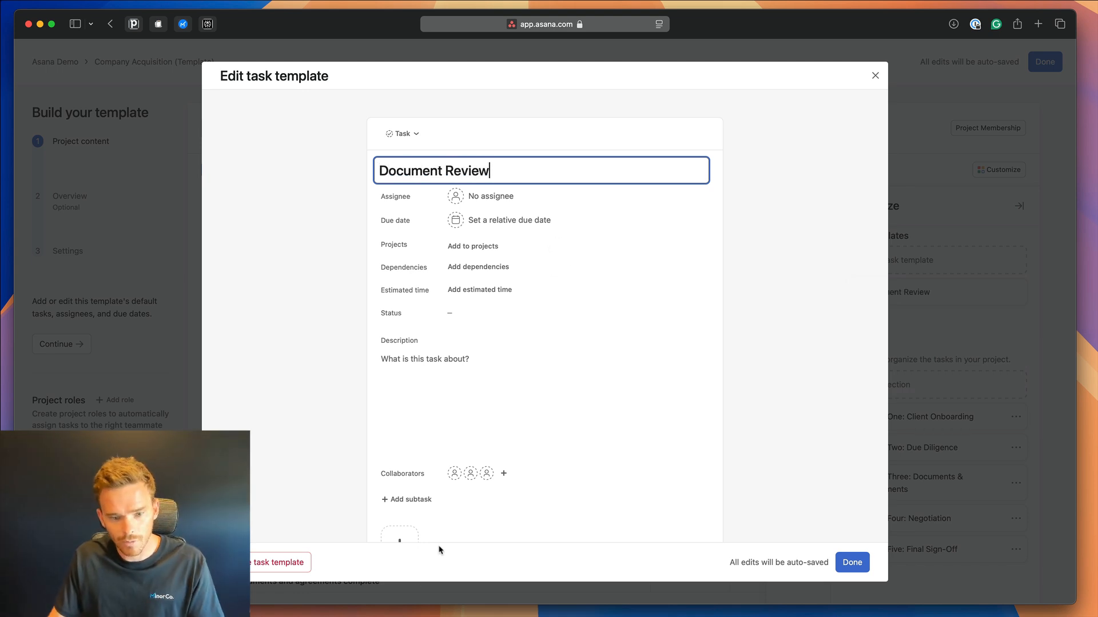
pyautogui.scroll(-2, 443, 514)
pyautogui.click(426, 444)
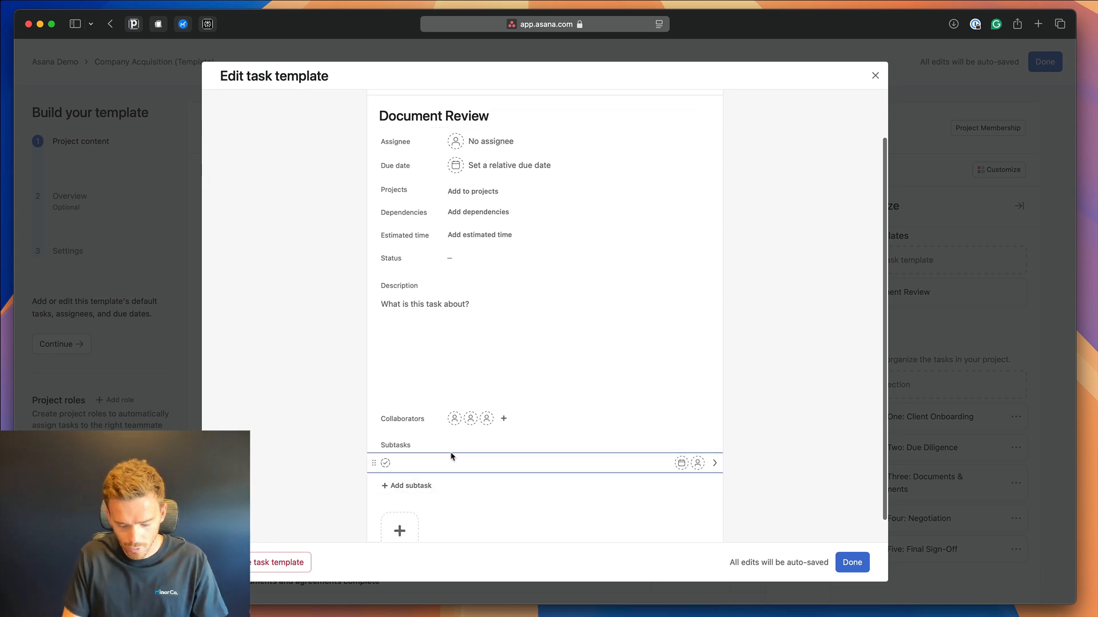
pyautogui.write('Print and reviewed buy')
pyautogui.press('BackSpace')
pyautogui.press('BackSpace')
pyautogui.write('y attorney')
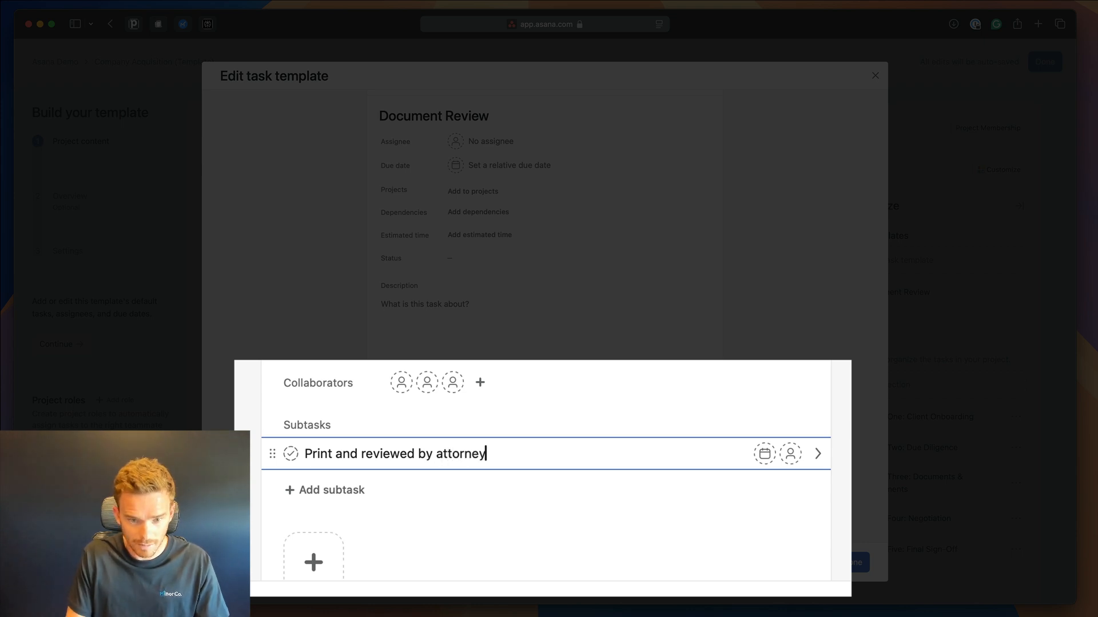
pyautogui.press('Return')
# Add subtasks 'Present to client', 'Feedback received' and 'Changes made', then finish the template.
pyautogui.write('Present to client')
pyautogui.press('Return')
pyautogui.write('Feedback received')
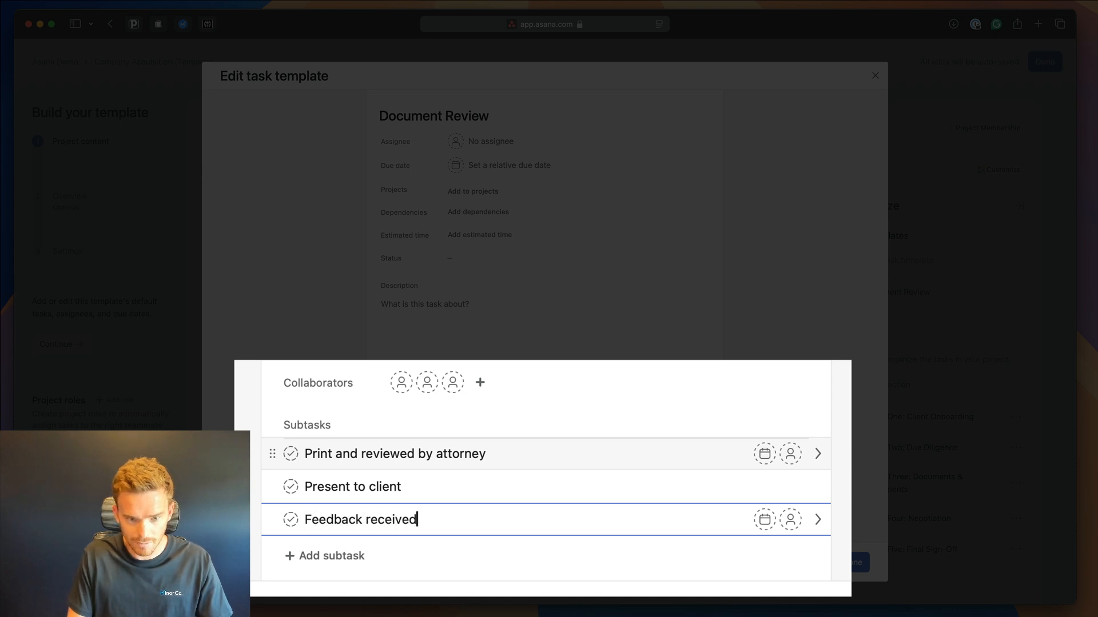
pyautogui.press('Return')
pyautogui.write('Ch')
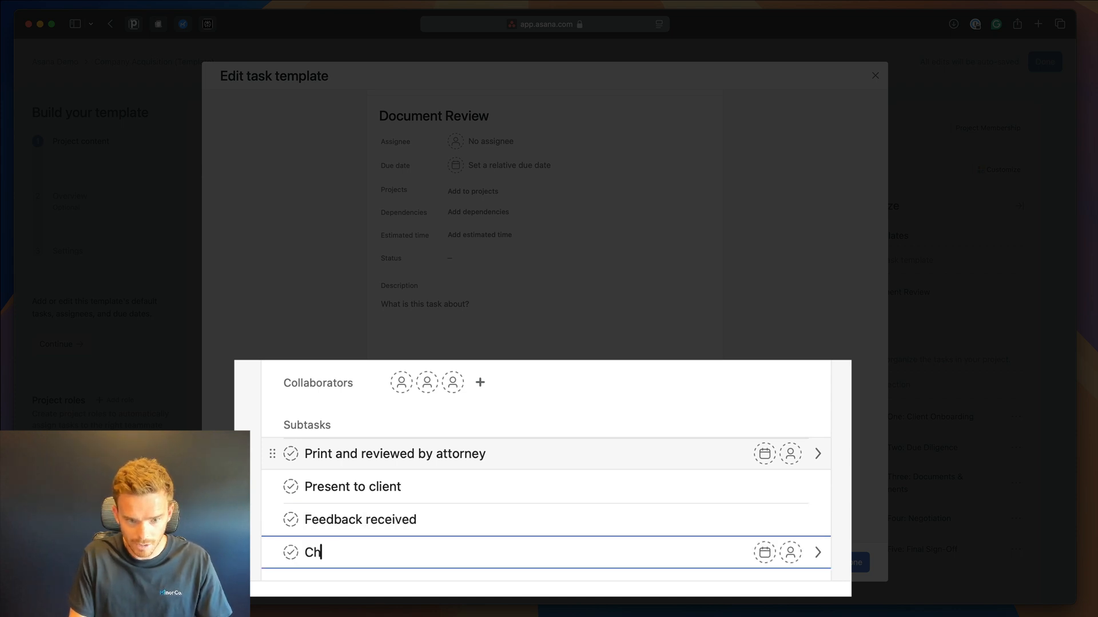
pyautogui.write('anges made')
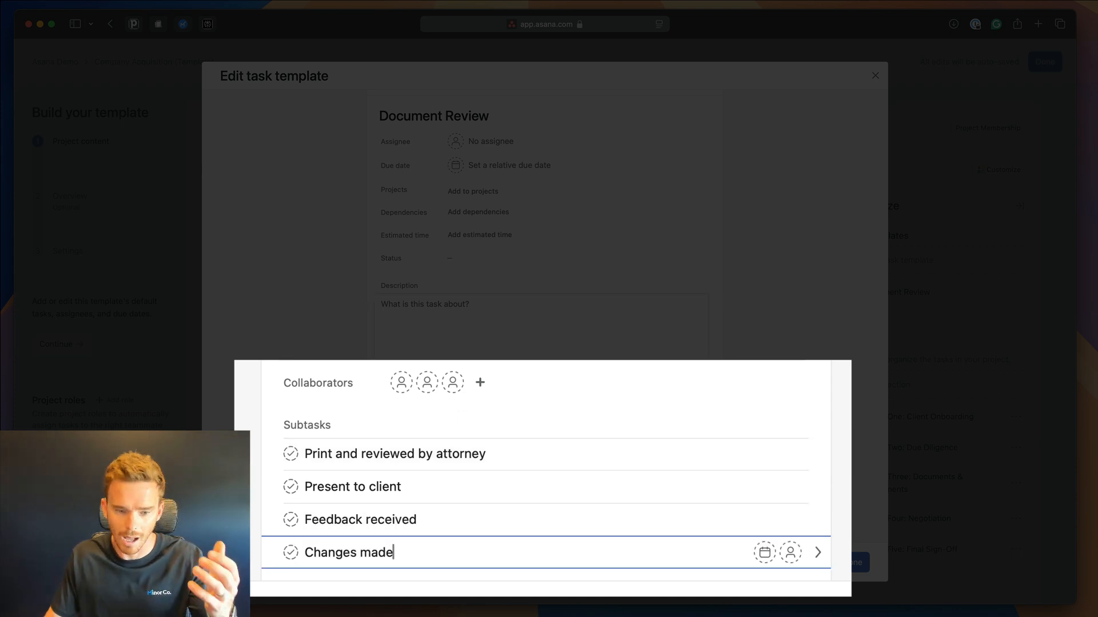
pyautogui.scroll(-2, 593, 375)
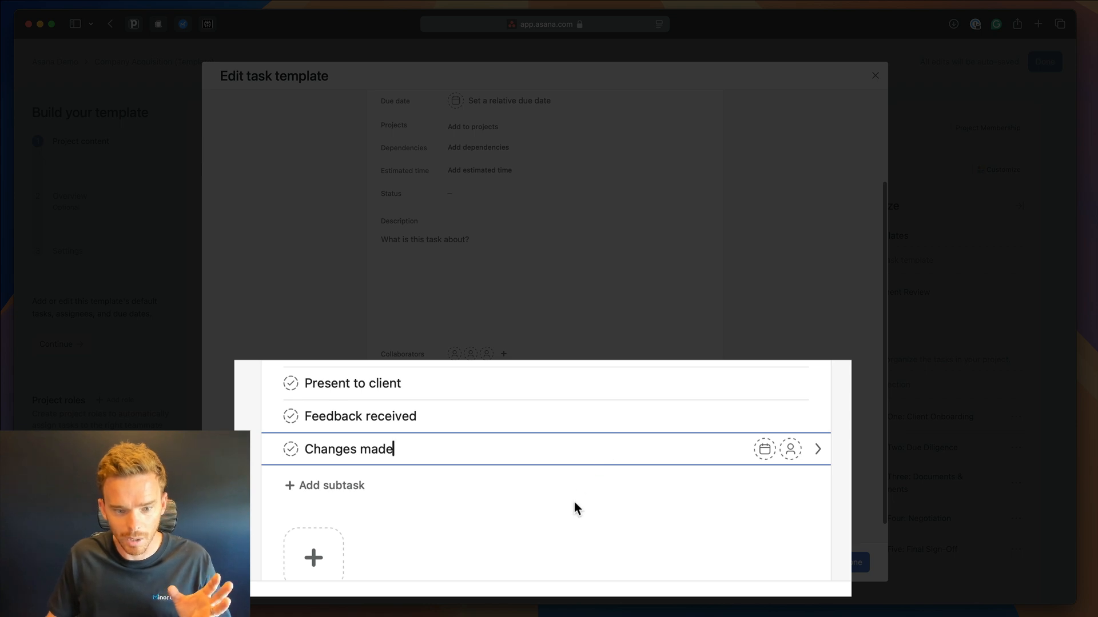
pyautogui.scroll(2, 578, 501)
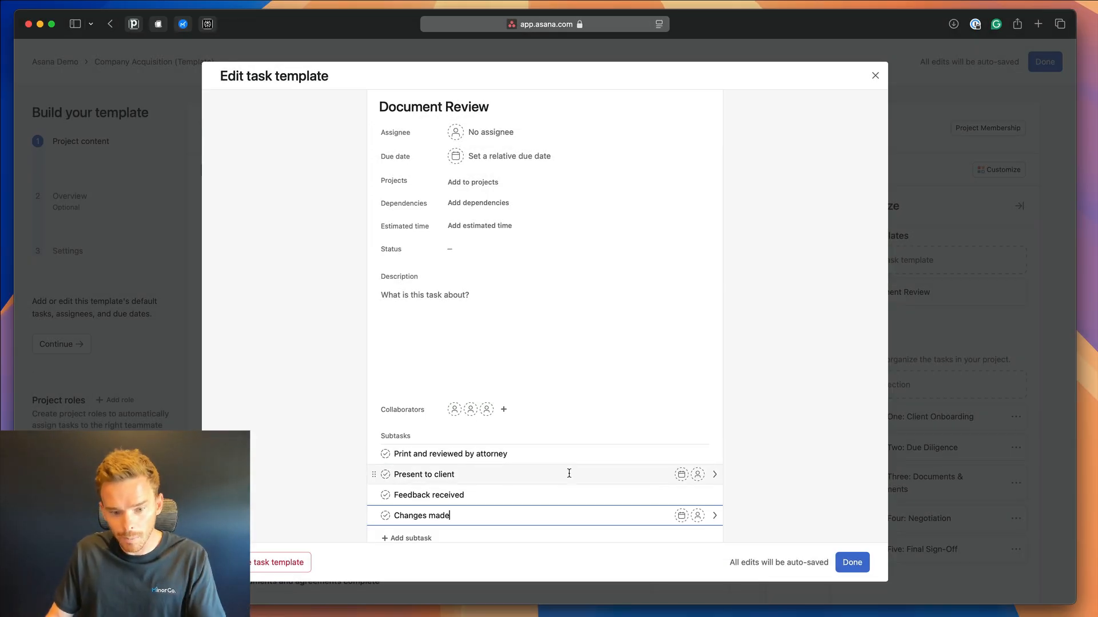
pyautogui.click(851, 563)
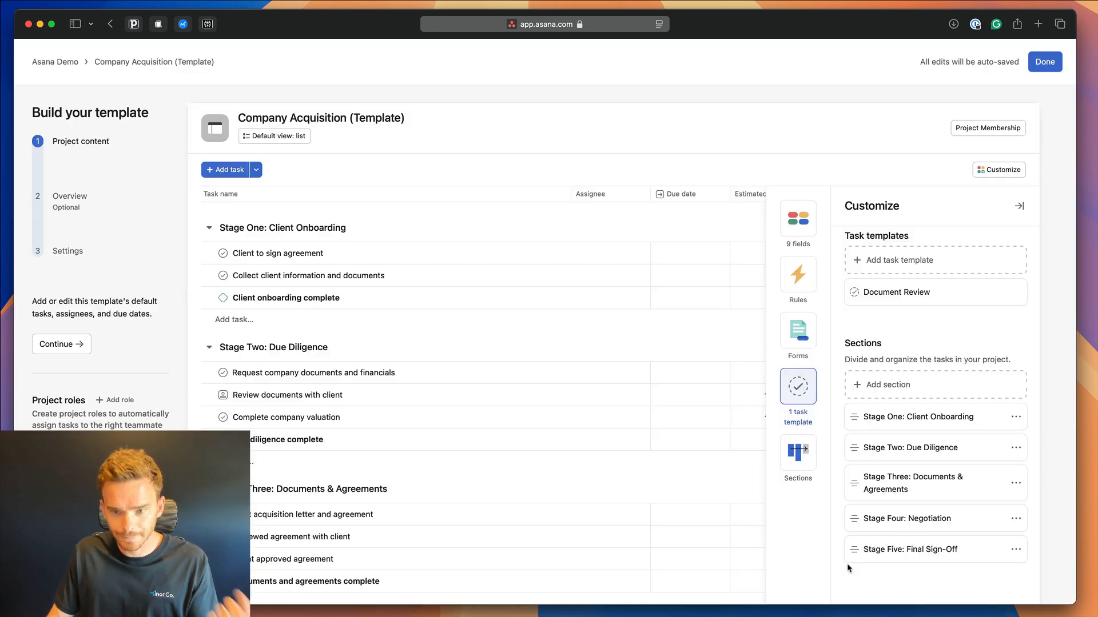
# Close Customize and reset the Status of Review documents with client and Present offer to company to blank.
pyautogui.click(1004, 170)
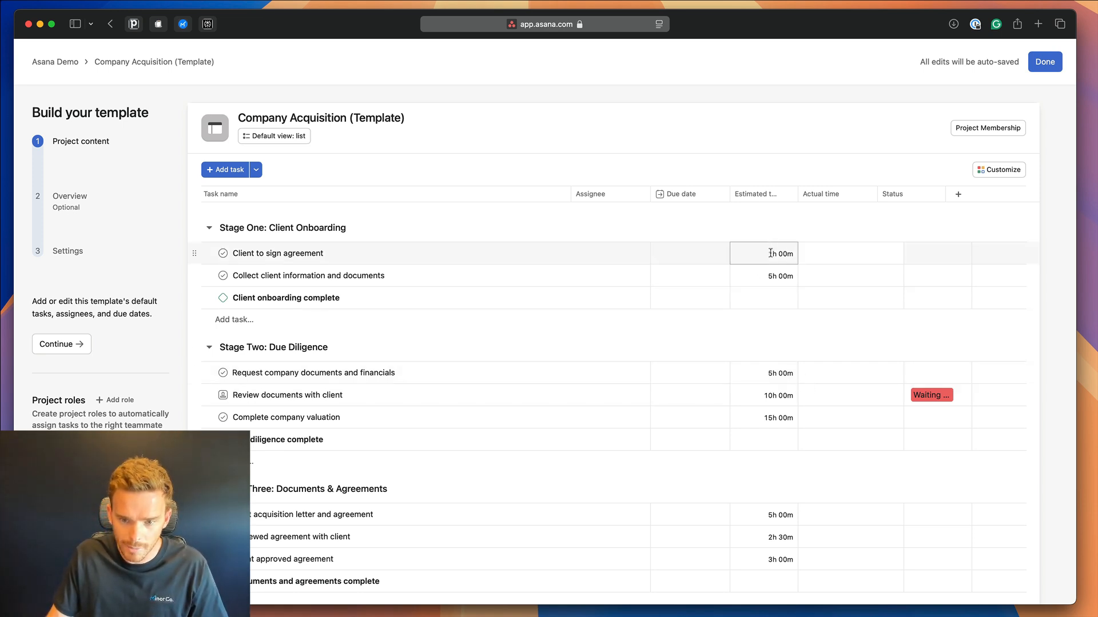
pyautogui.scroll(-5, 769, 482)
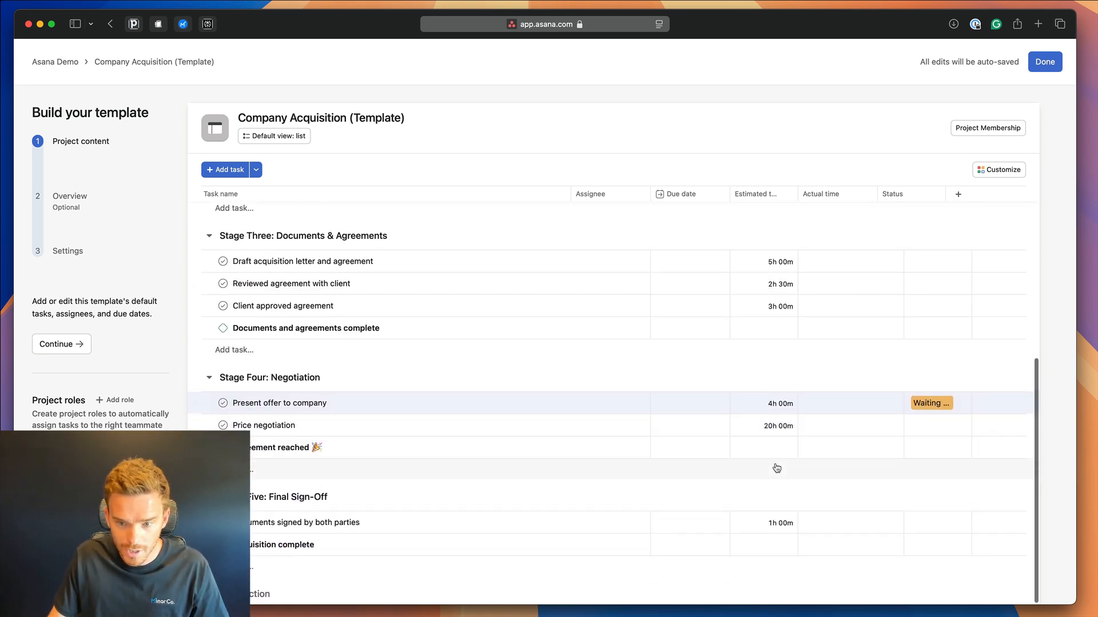
pyautogui.scroll(5, 774, 446)
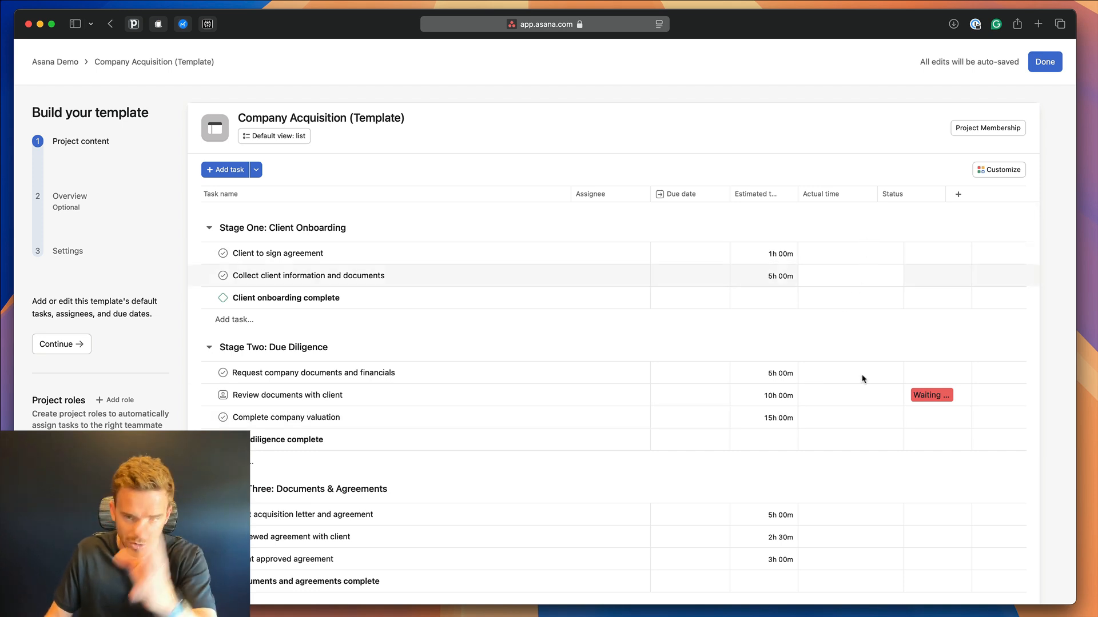
pyautogui.click(947, 395)
pyautogui.click(940, 416)
pyautogui.scroll(-4, 946, 406)
pyautogui.click(944, 425)
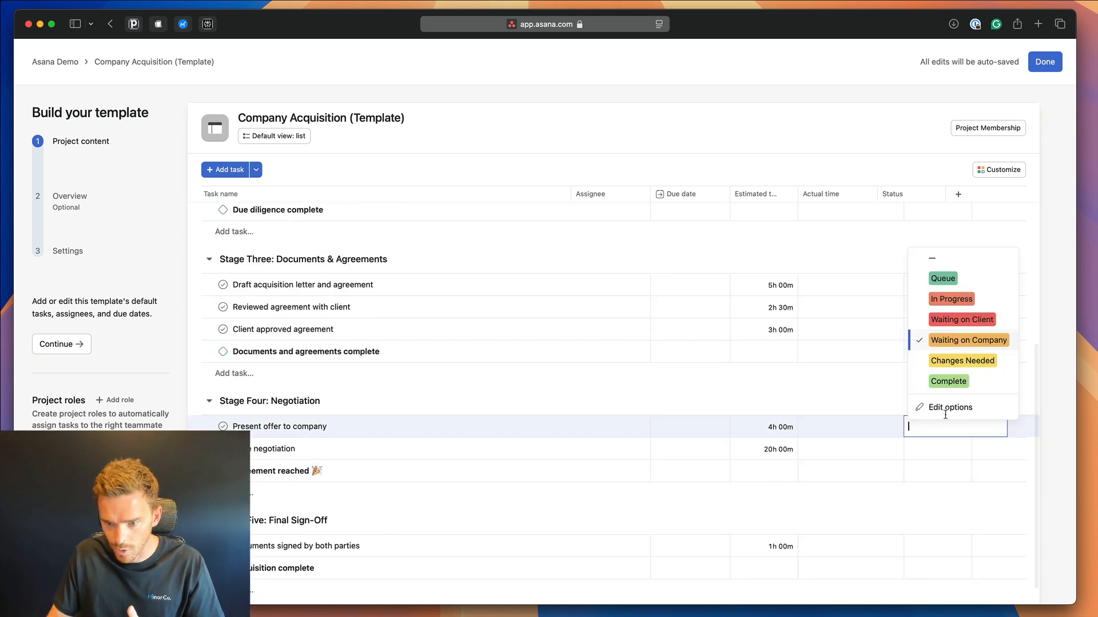
pyautogui.click(947, 257)
pyautogui.scroll(4, 801, 411)
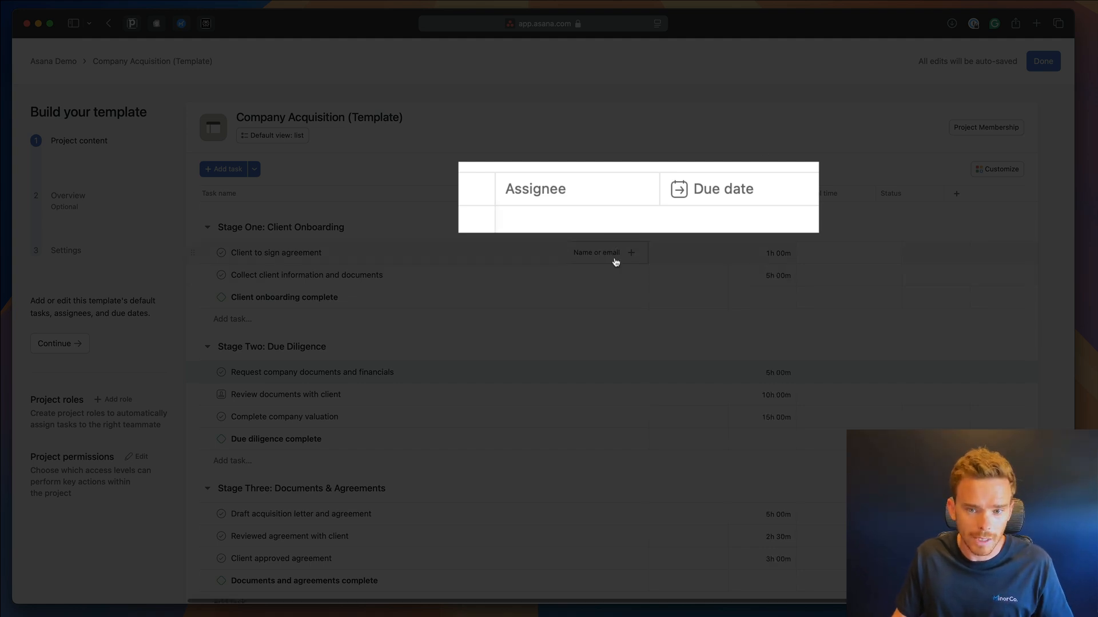
# Assign a teammate to Request company documents and financials.
pyautogui.click(632, 259)
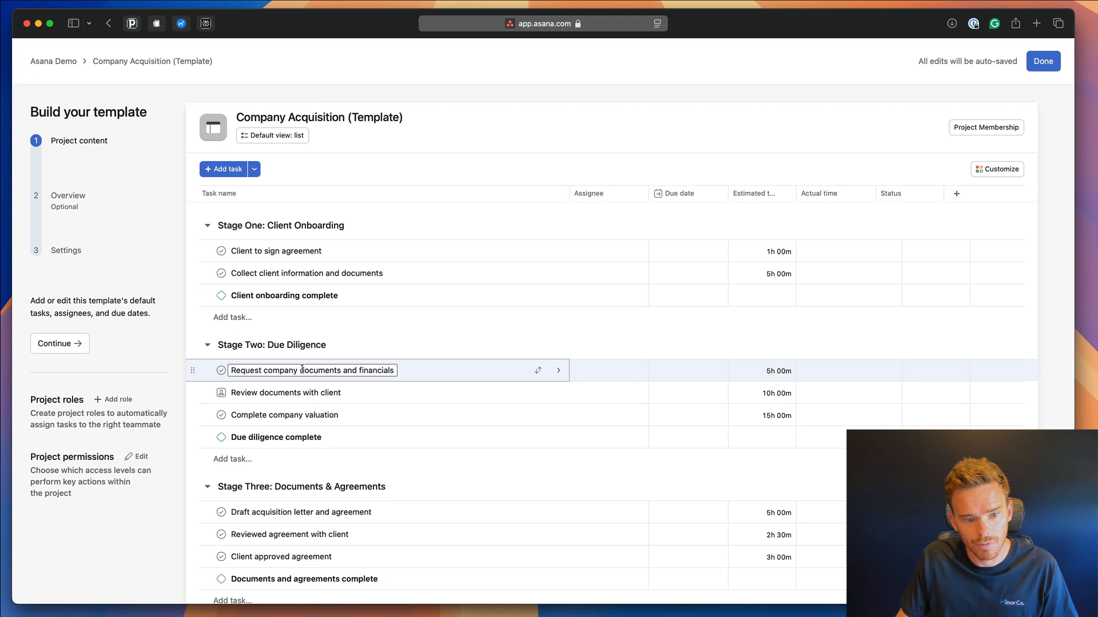
pyautogui.click(601, 370)
pyautogui.scroll(-3, 629, 432)
pyautogui.click(627, 394)
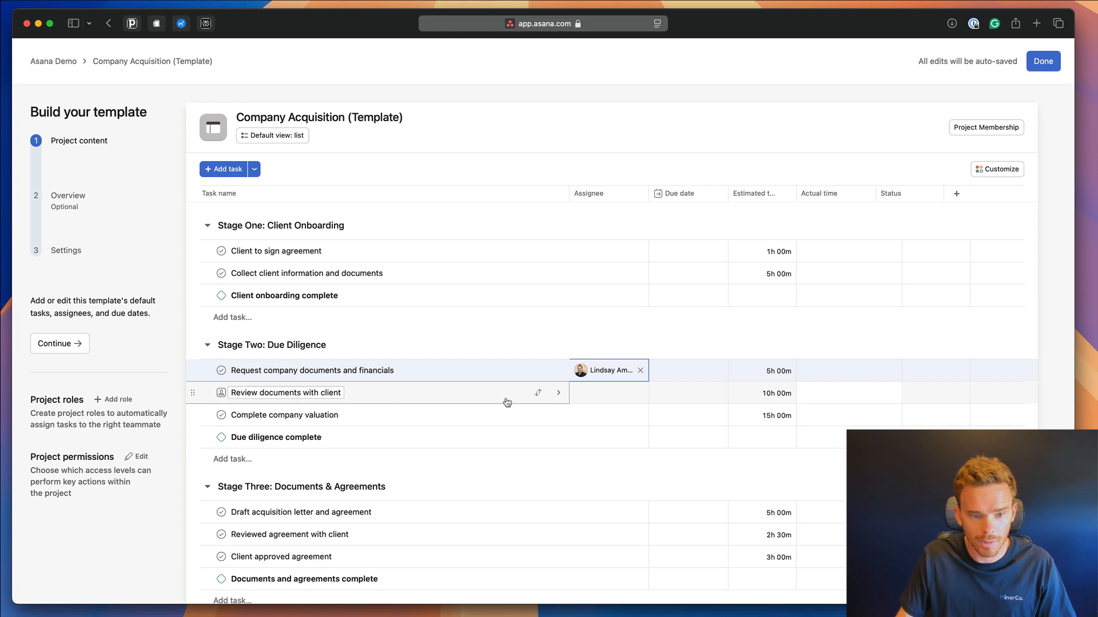
pyautogui.click(608, 399)
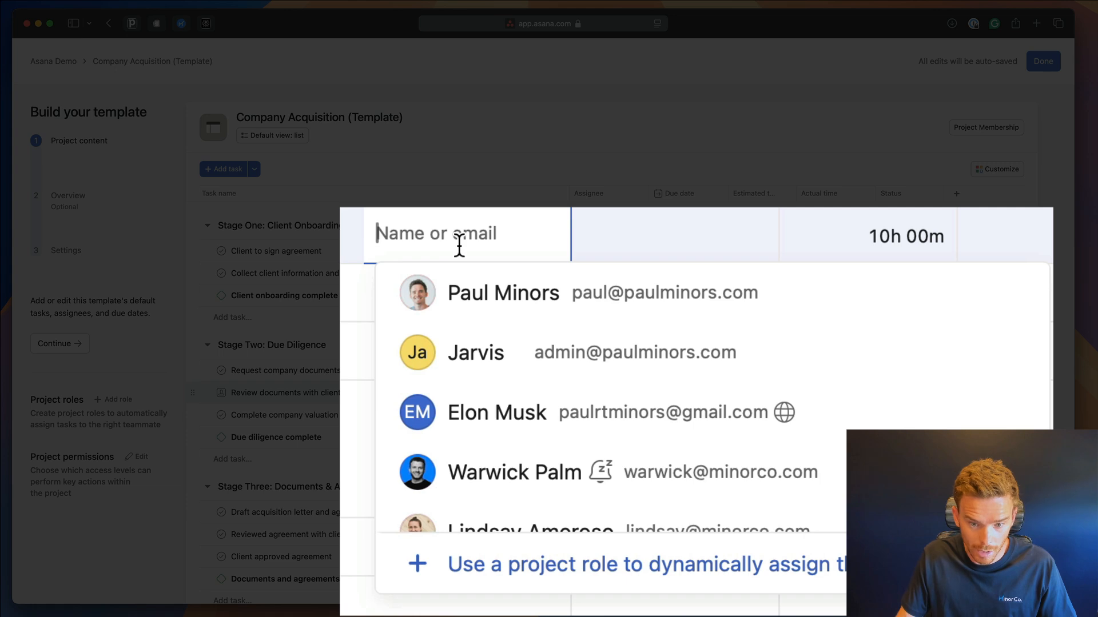
# Create the project roles Lawyer, Attorney and Paralegal, then close the Project roles dialog.
pyautogui.click(533, 570)
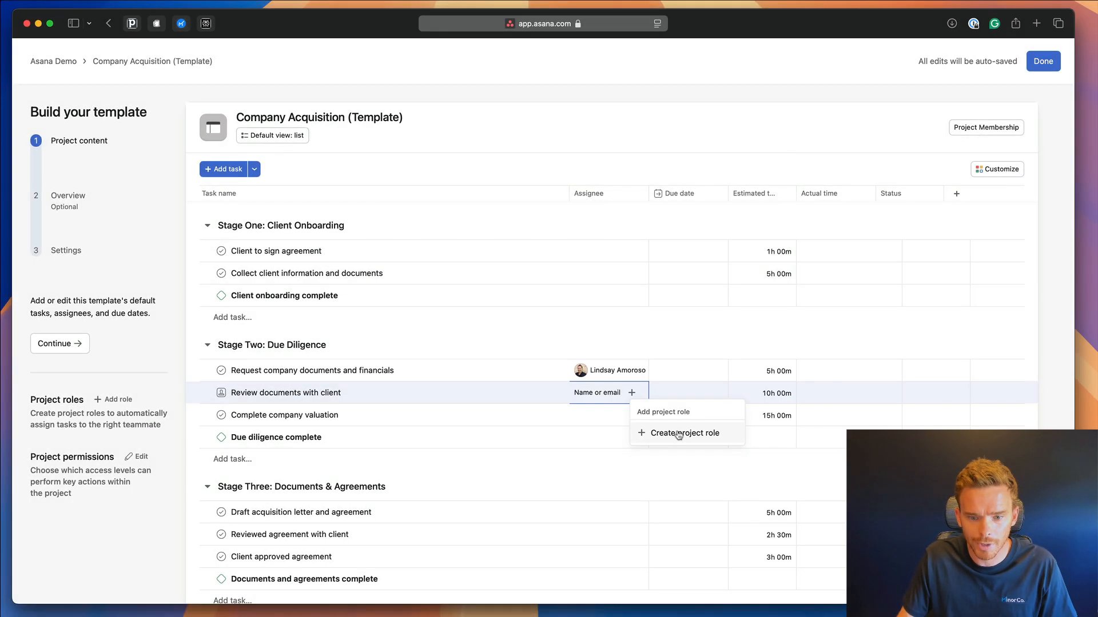
pyautogui.click(659, 372)
pyautogui.click(325, 266)
pyautogui.write('Lawyer')
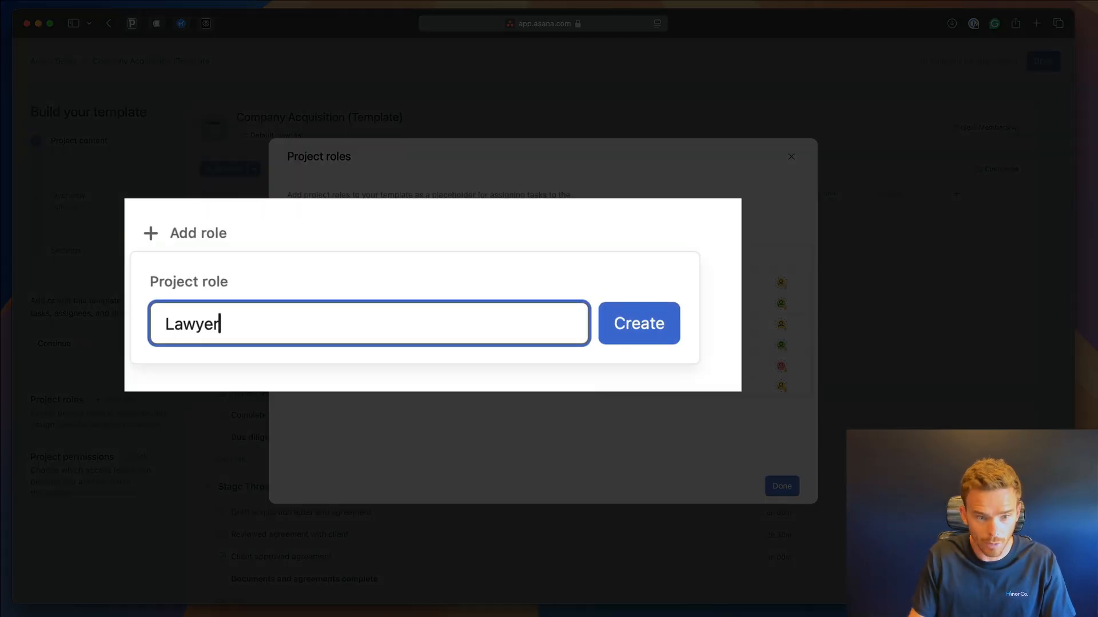
pyautogui.click(629, 337)
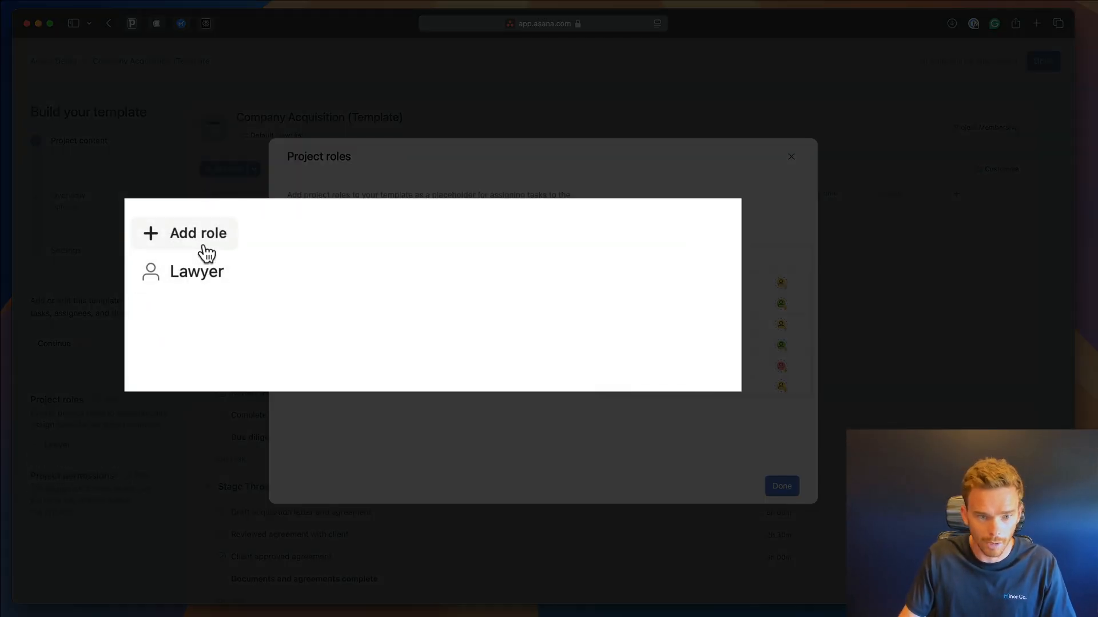
pyautogui.click(203, 252)
pyautogui.write('Attorney')
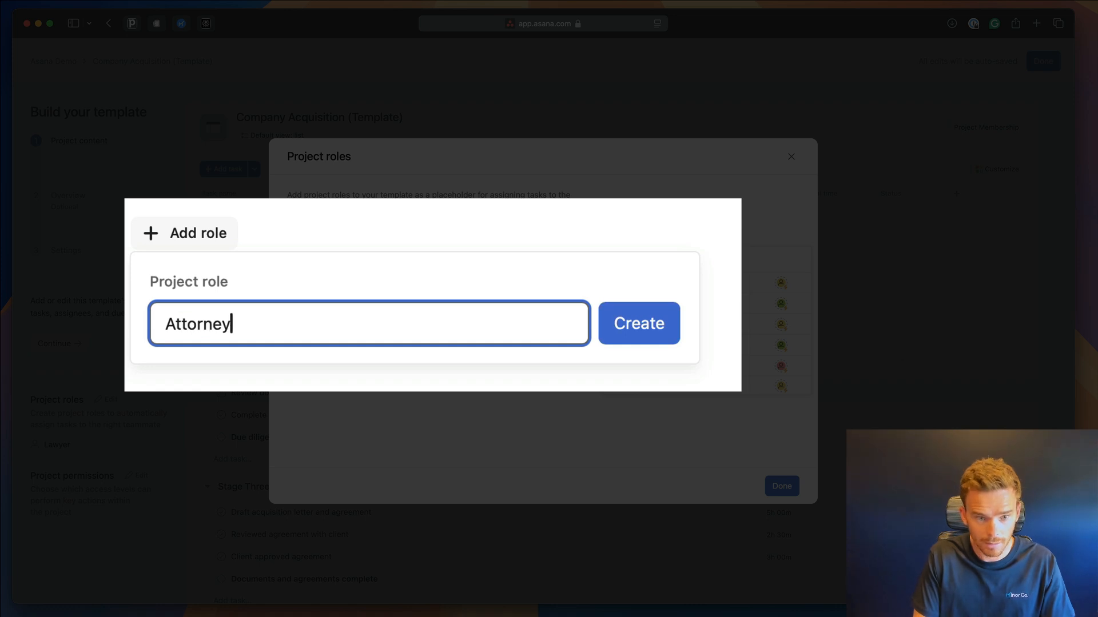
pyautogui.click(644, 339)
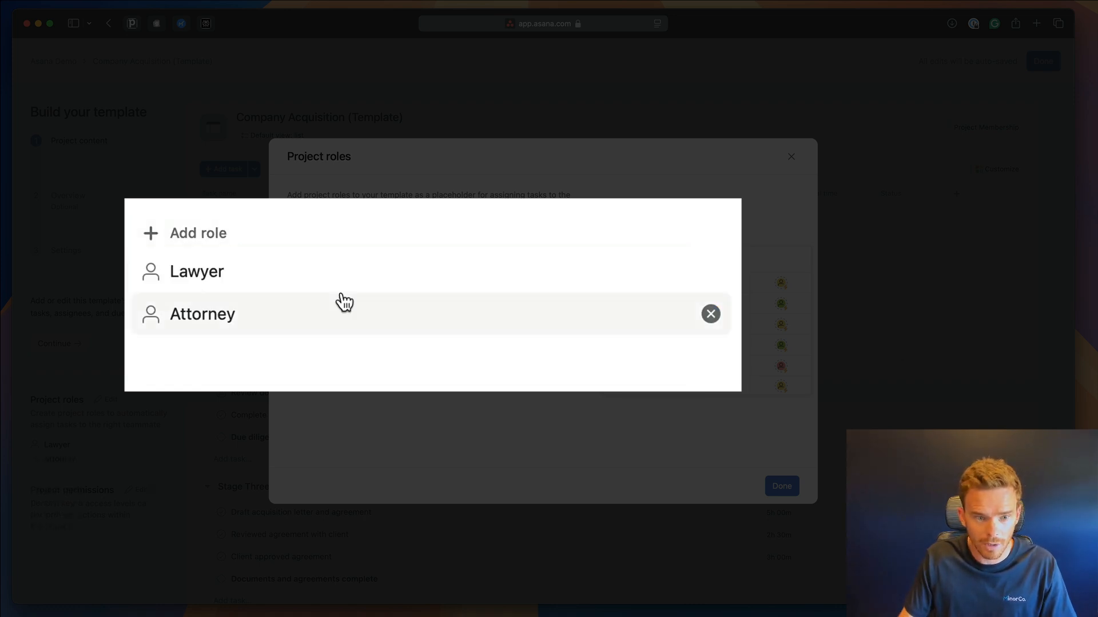
pyautogui.click(205, 239)
pyautogui.write('Paralegal')
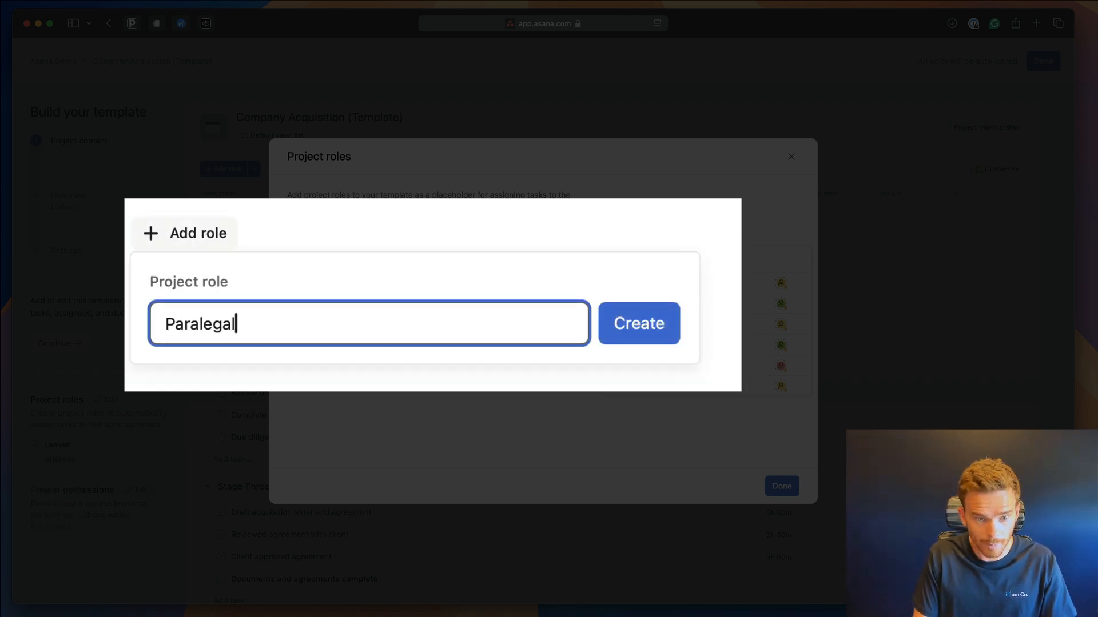
pyautogui.click(660, 331)
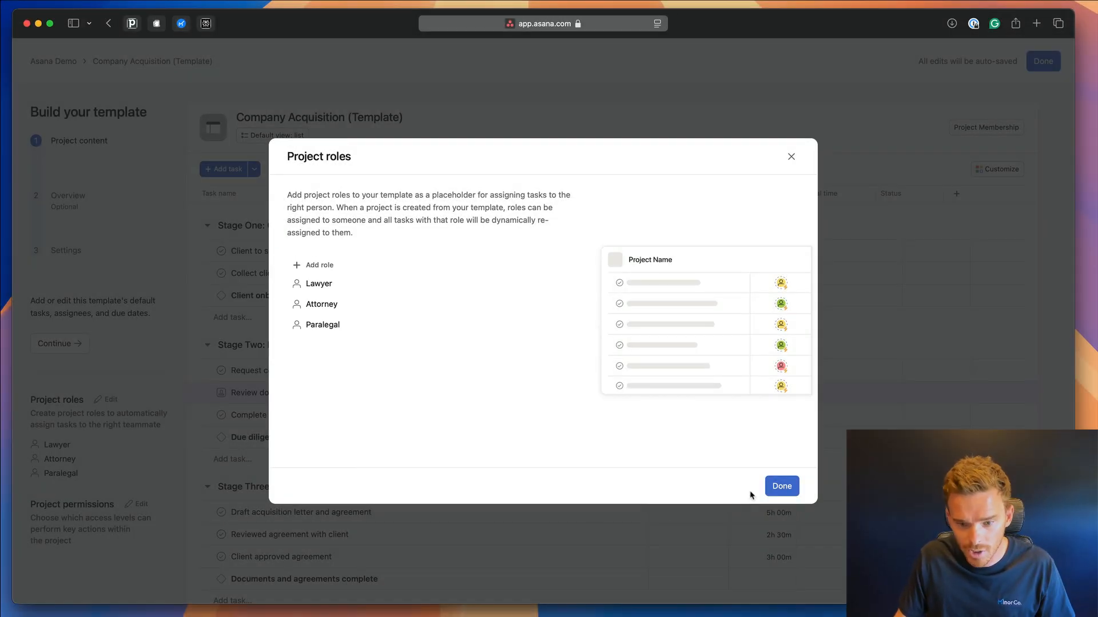
pyautogui.click(781, 487)
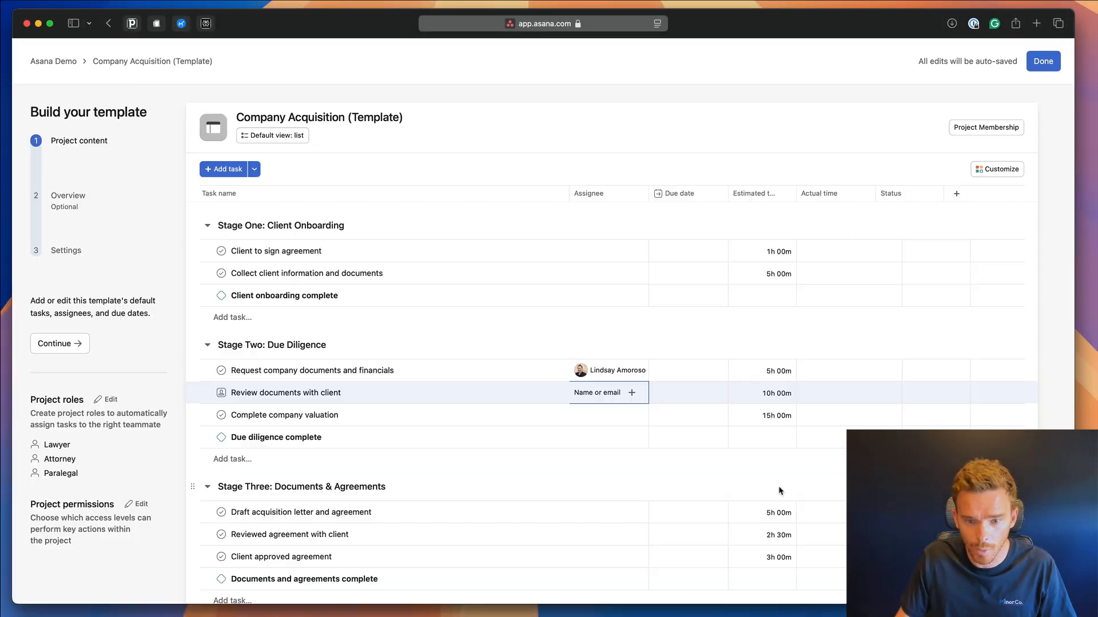
# Pick Lawyer from the project role list in Review documents with client's Assignee cell.
pyautogui.click(631, 394)
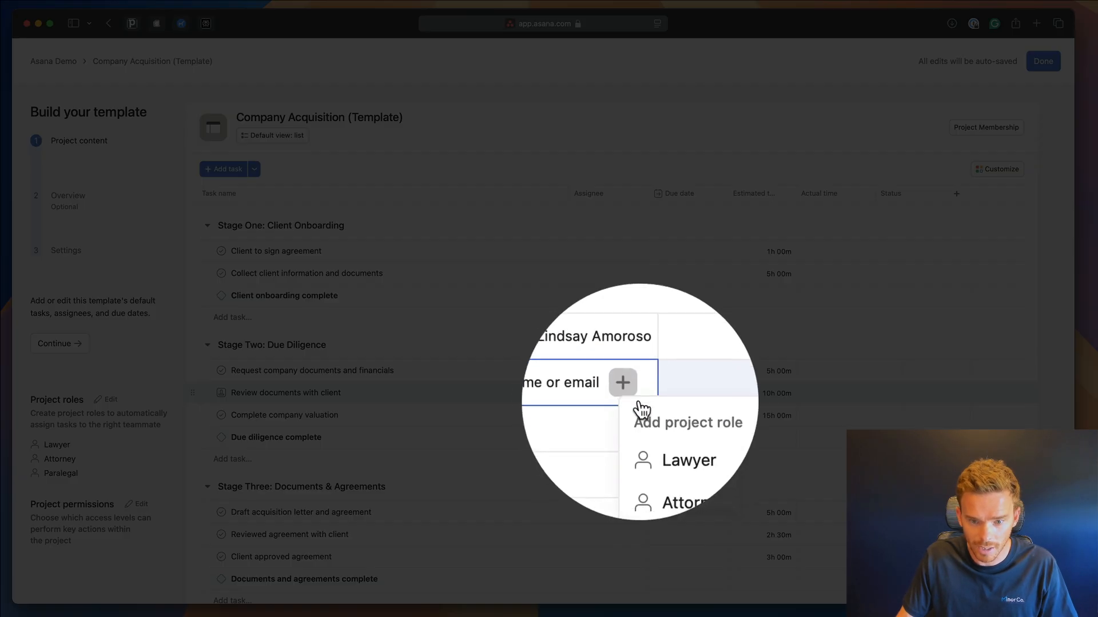
pyautogui.click(662, 435)
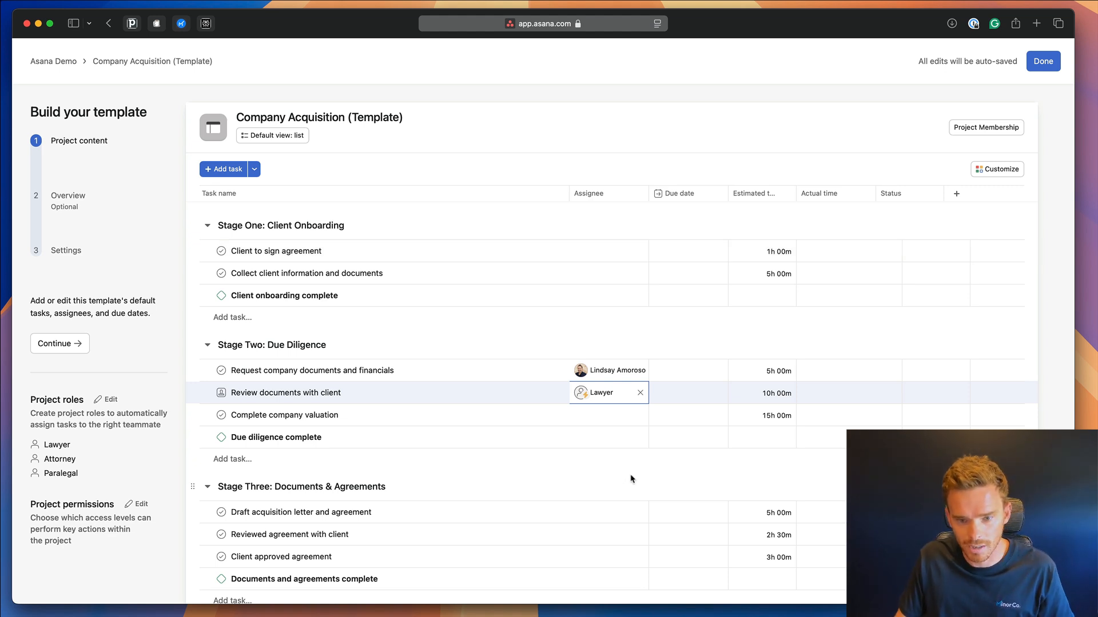
# Give Client to sign agreement a due date of 7 days after the project start.
pyautogui.click(688, 375)
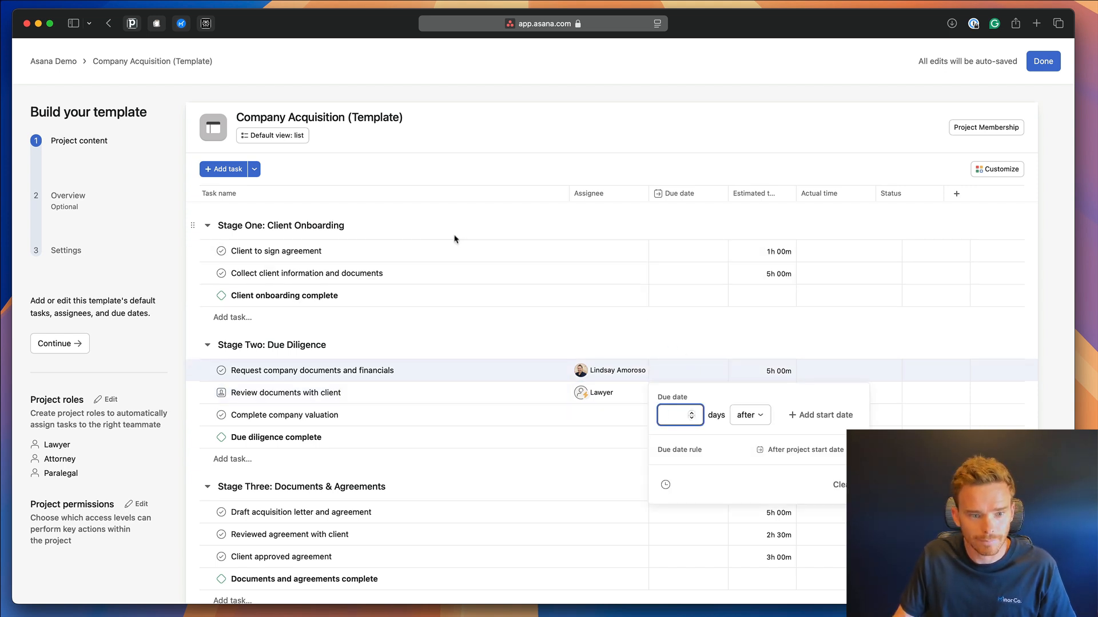
pyautogui.click(698, 252)
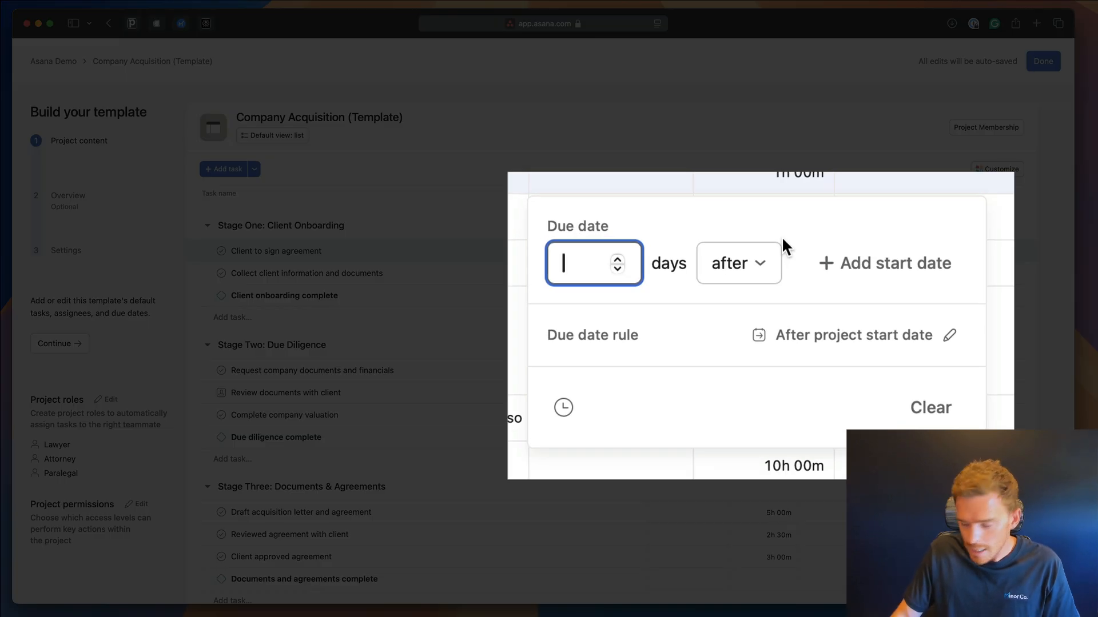
pyautogui.write('070')
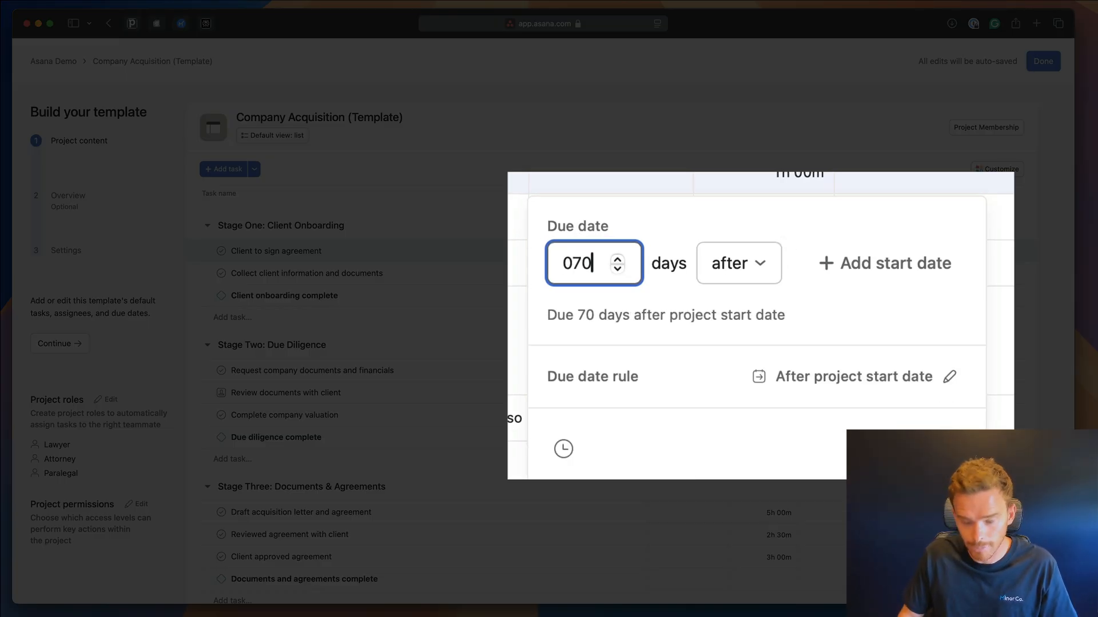
pyautogui.press('BackSpace')
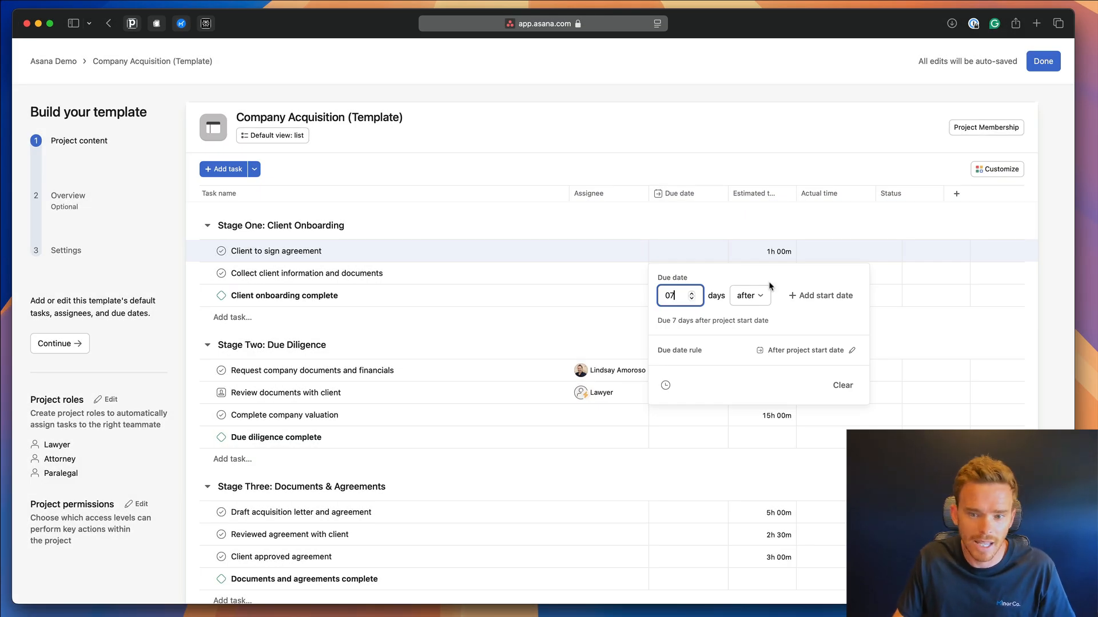
pyautogui.click(798, 331)
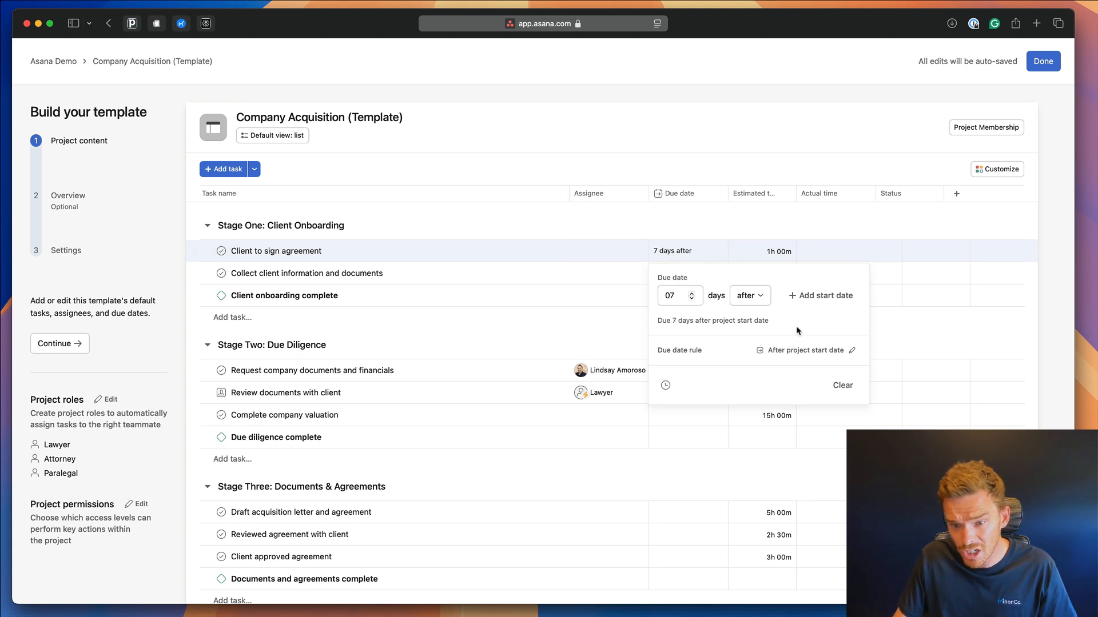
pyautogui.click(834, 352)
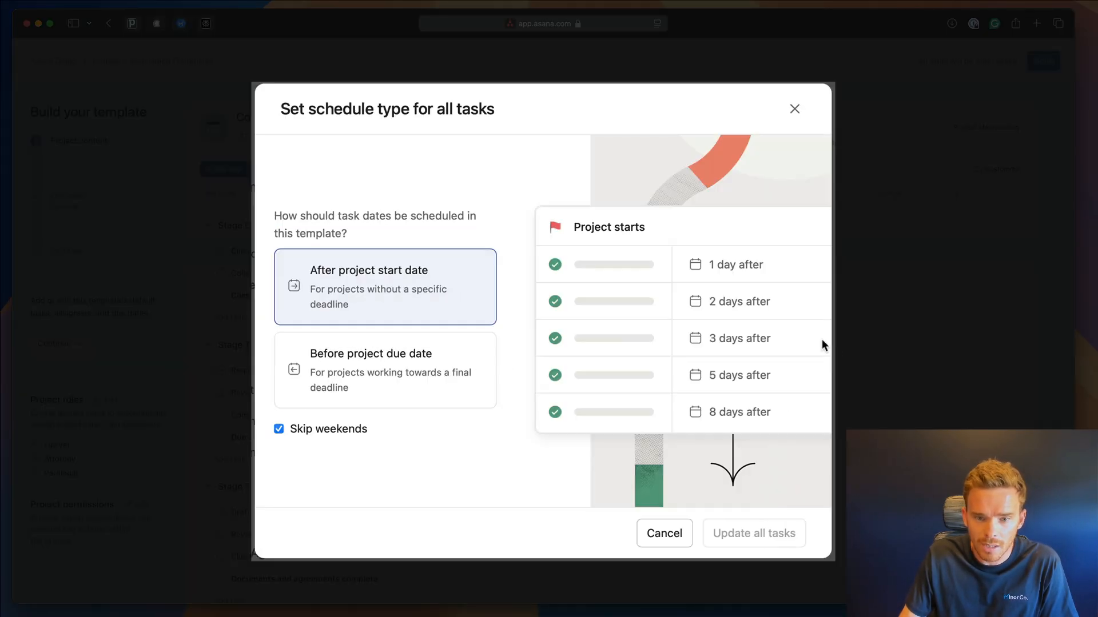
pyautogui.click(422, 363)
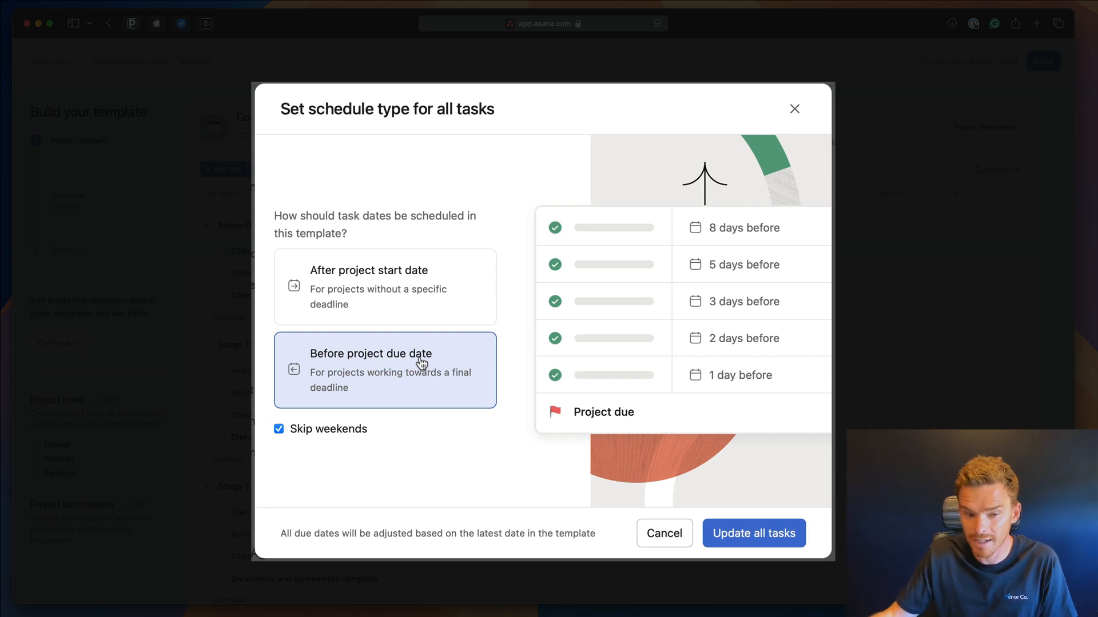
pyautogui.click(423, 287)
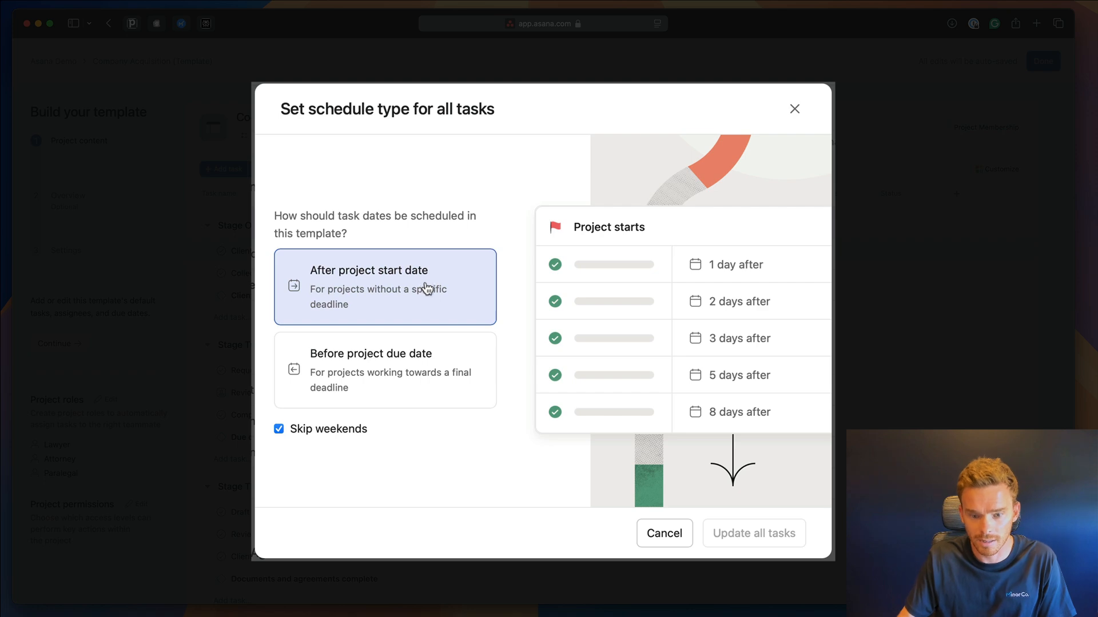
pyautogui.click(663, 523)
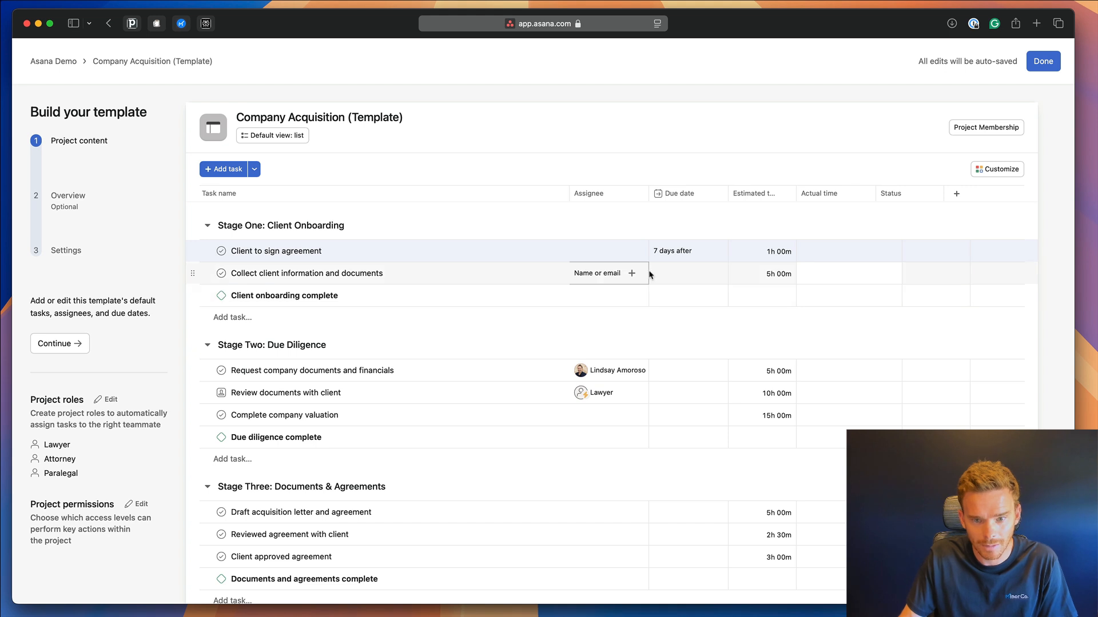
# Set due dates of 14, 30 and 45 days after start for Collect client information, Request company documents, Review documents.
pyautogui.click(689, 274)
pyautogui.write('14')
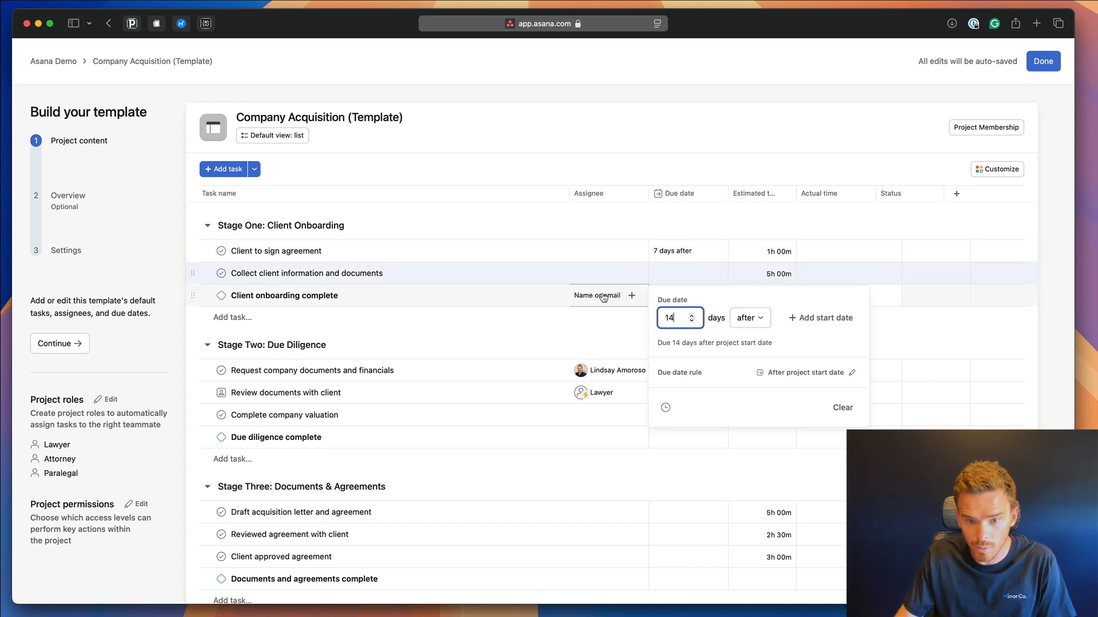
pyautogui.press('Return')
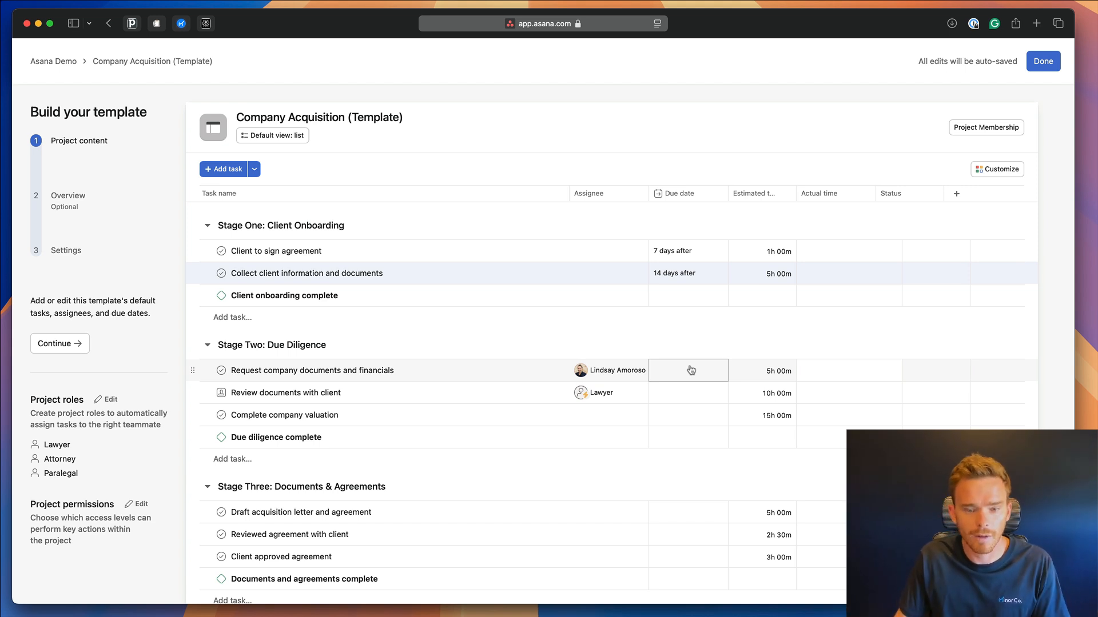
pyautogui.scroll(-3, 692, 373)
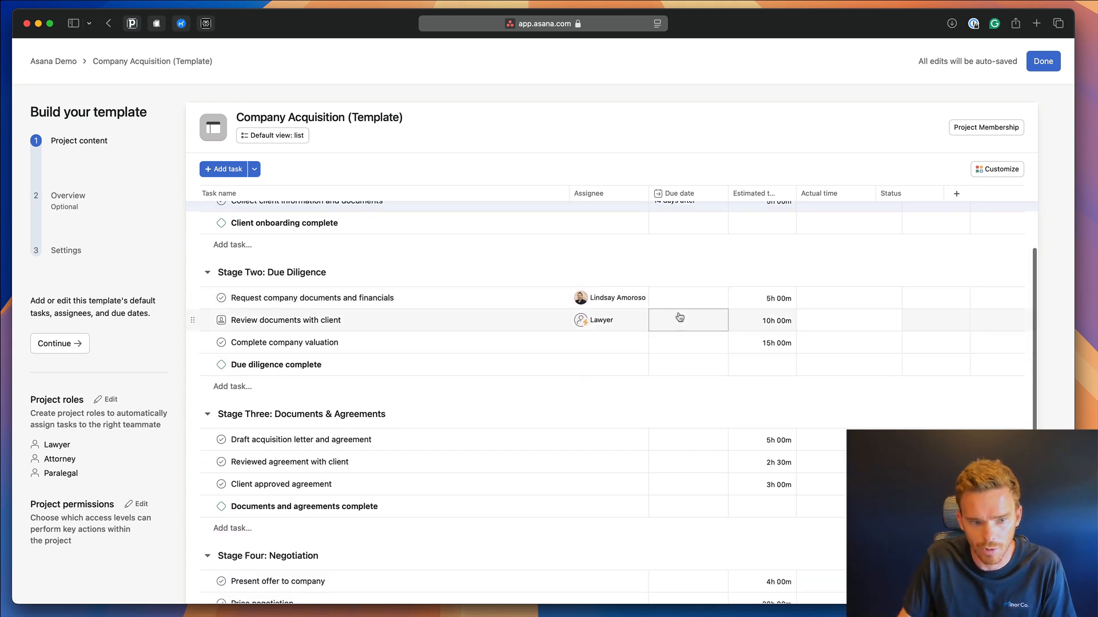
pyautogui.click(686, 305)
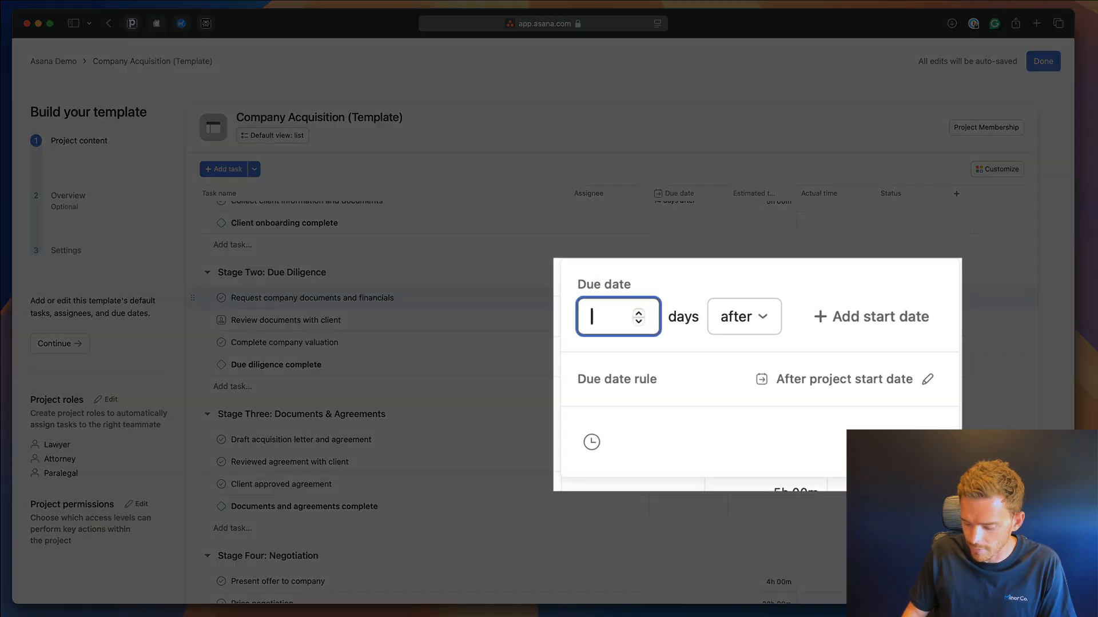
pyautogui.write('30')
pyautogui.click(627, 388)
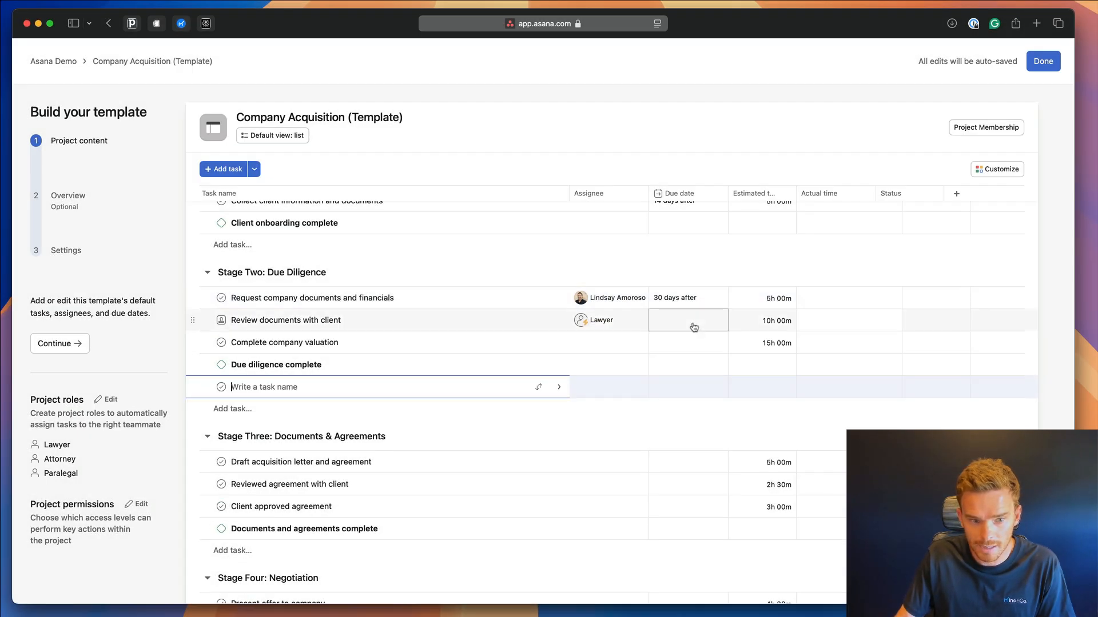
pyautogui.click(692, 324)
pyautogui.write('45')
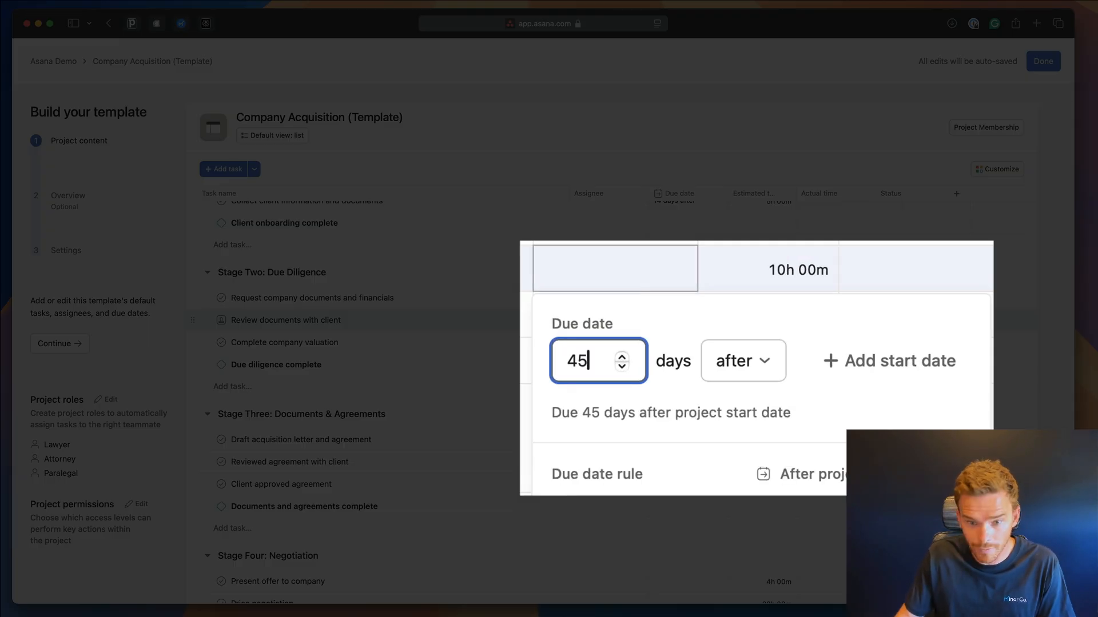
pyautogui.press('Return')
pyautogui.scroll(3, 600, 263)
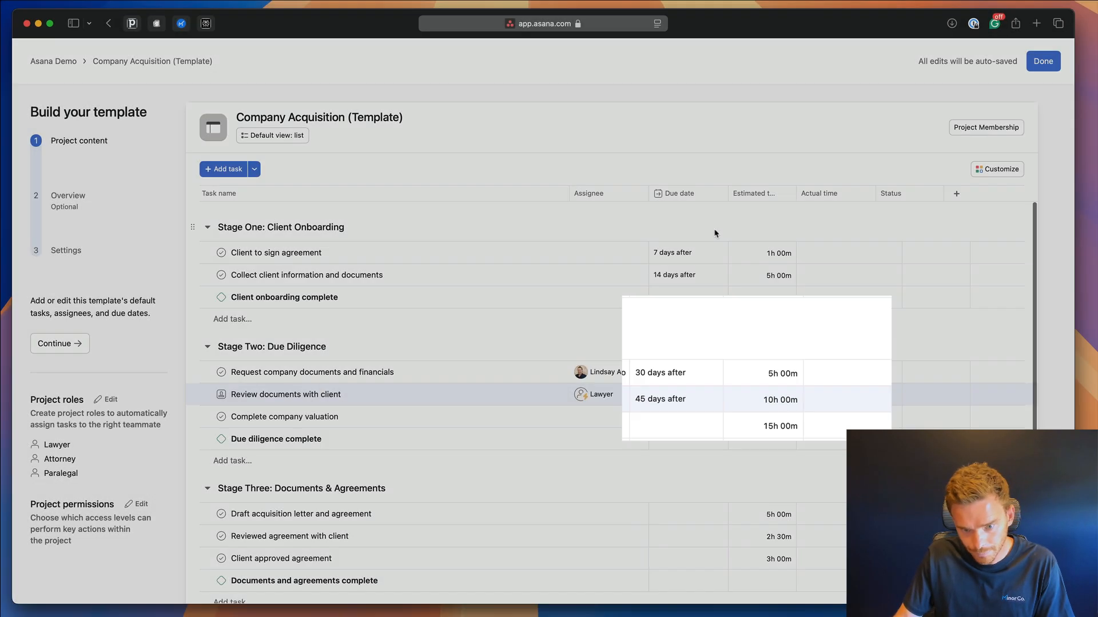
pyautogui.scroll(-5, 635, 457)
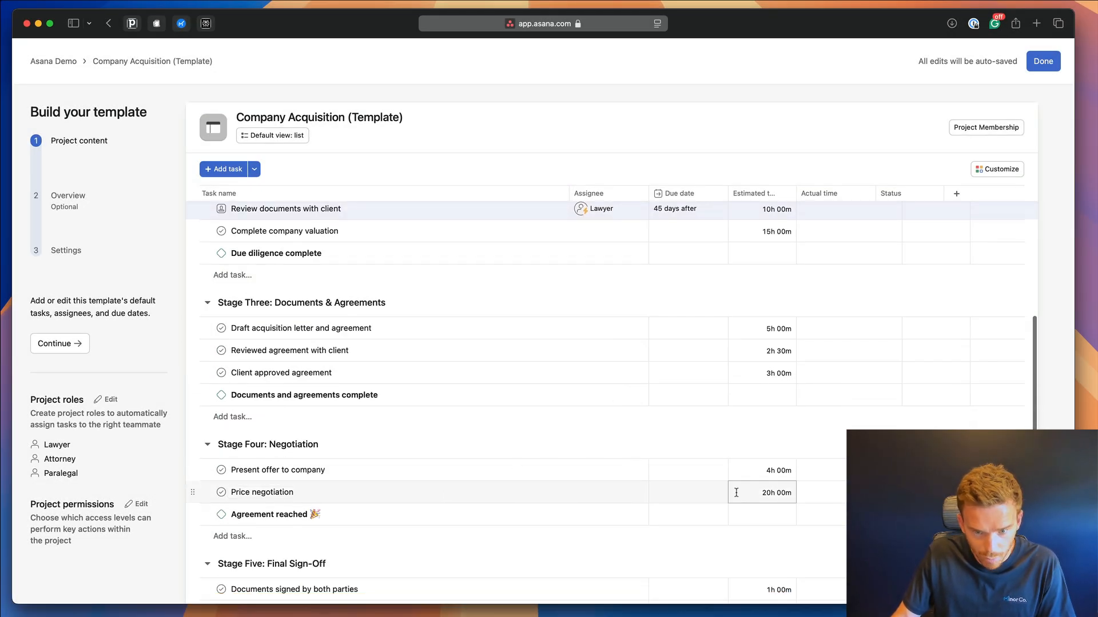
# Give Price negotiation a start date of 60 days and a due date of 90 days after project start.
pyautogui.click(686, 495)
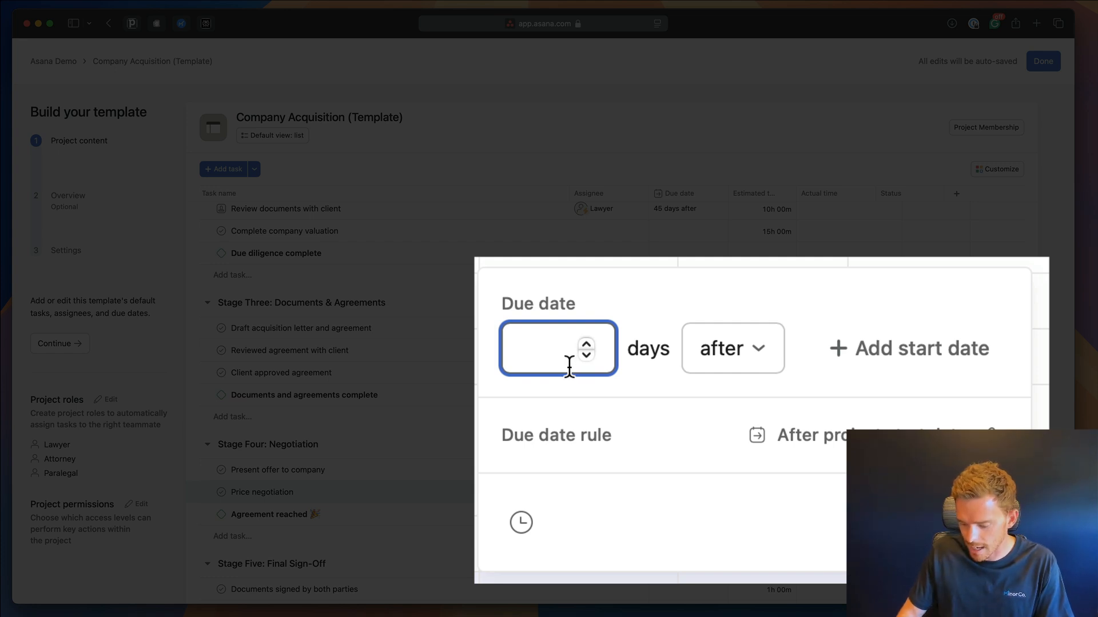
pyautogui.write('60')
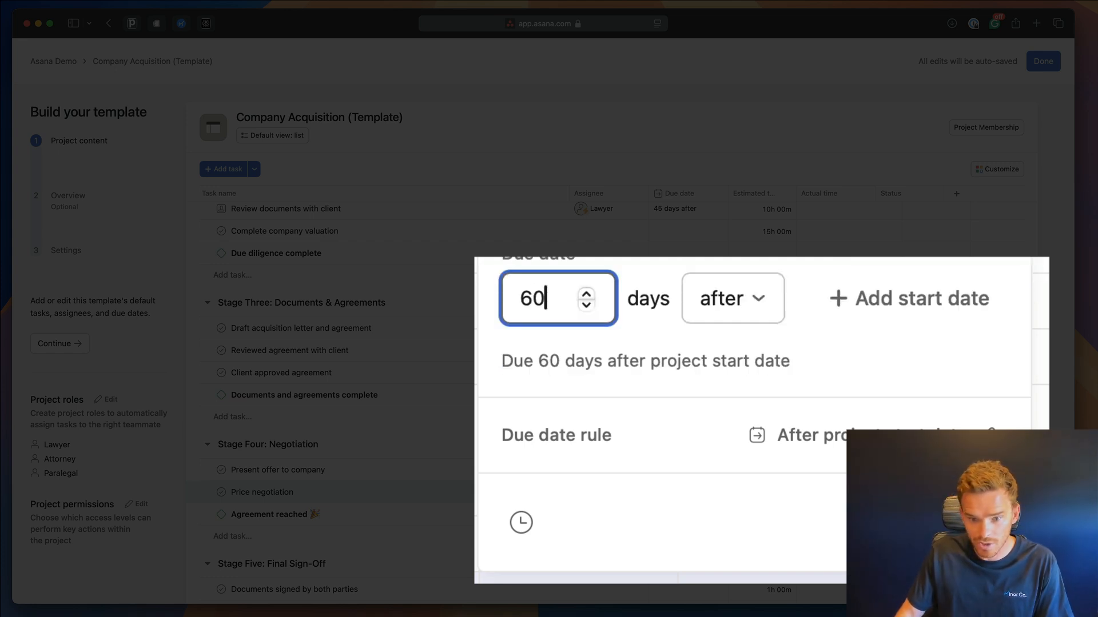
pyautogui.click(730, 303)
pyautogui.click(887, 296)
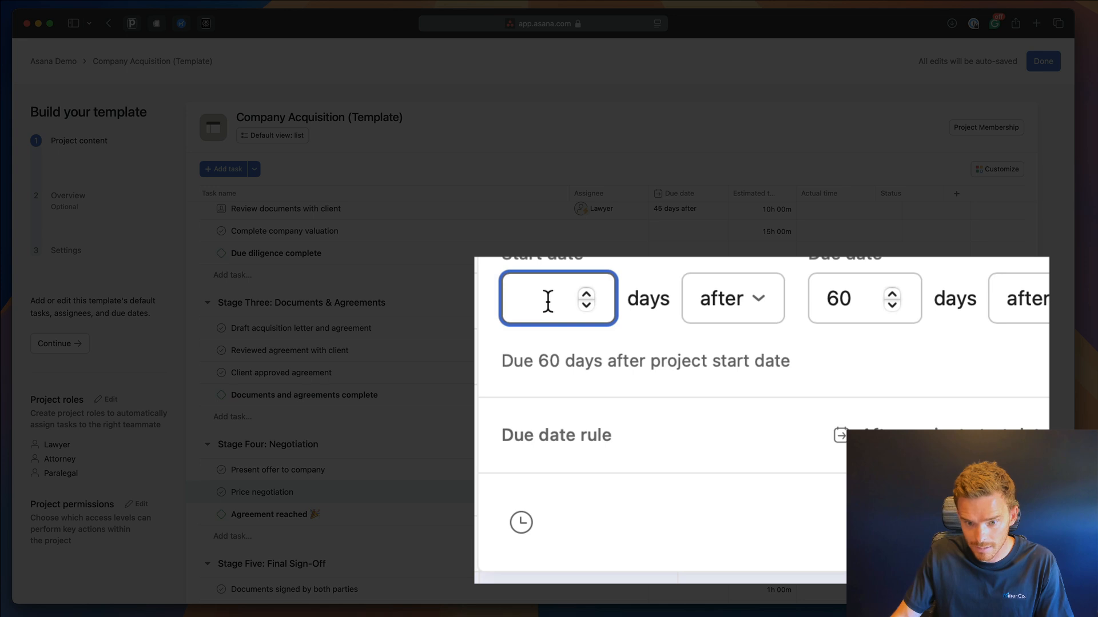
pyautogui.write('60')
pyautogui.click(831, 297)
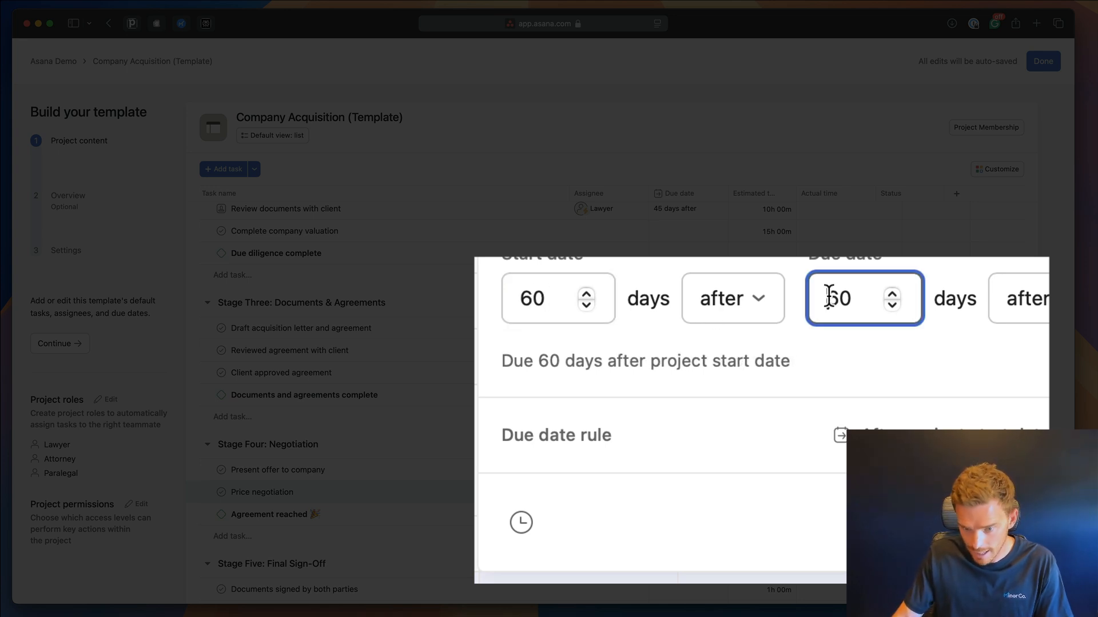
pyautogui.press('BackSpace')
pyautogui.press('BackSpace')
pyautogui.write('90')
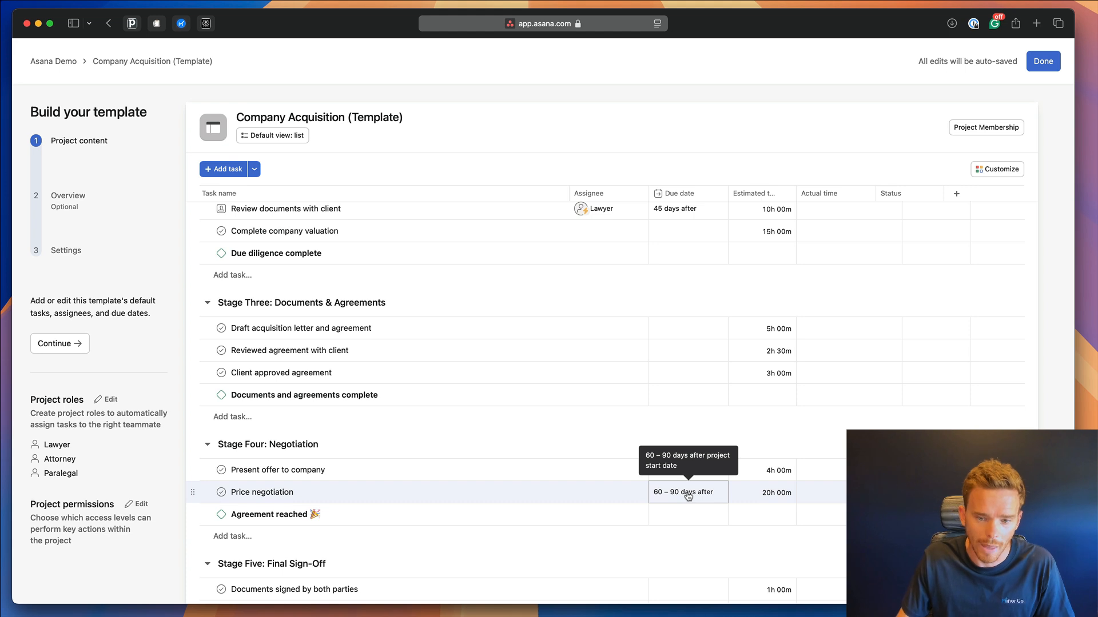
pyautogui.scroll(5, 687, 492)
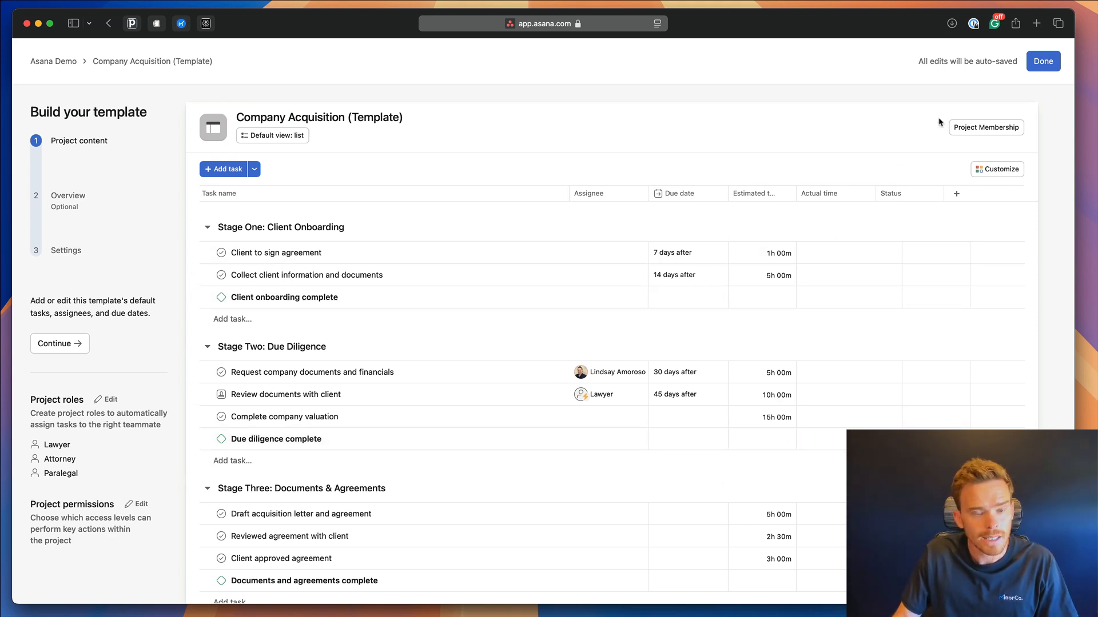
# Exit the template editor, view the new-project page, and return to the template preview.
pyautogui.click(1037, 65)
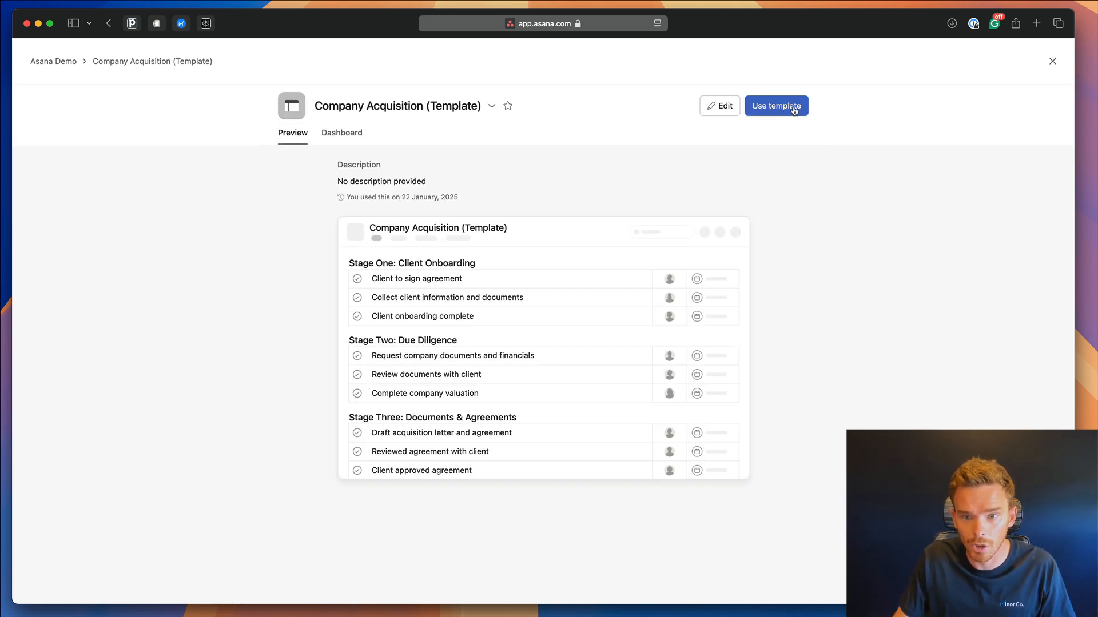
pyautogui.click(776, 106)
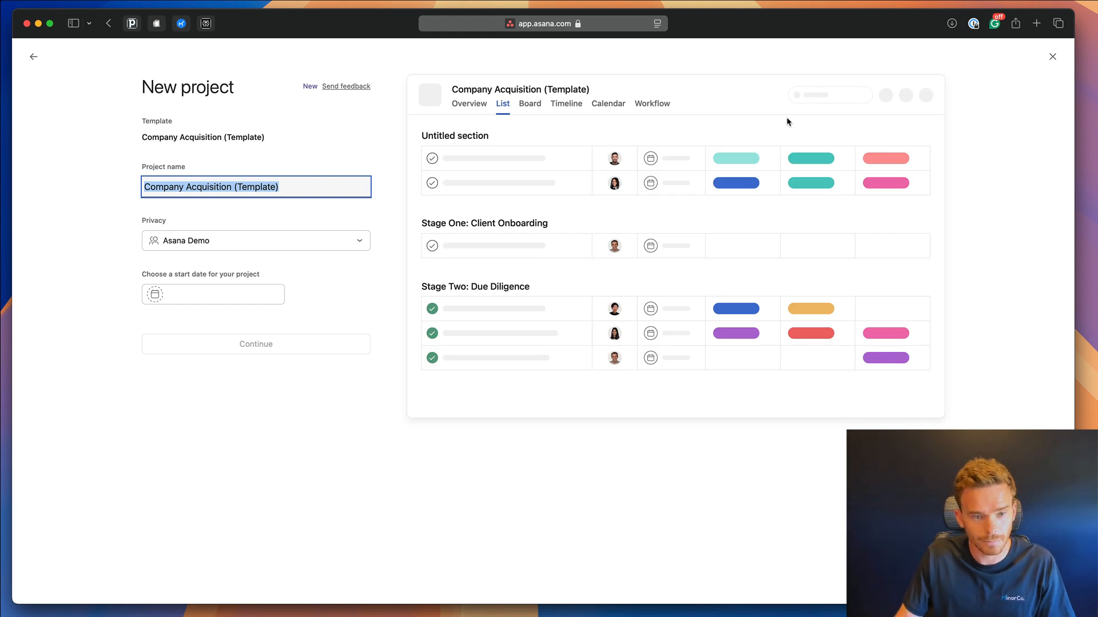
pyautogui.click(34, 57)
# In the editor's Settings, enter then clear portfolio 'Company Acquisitions', finish, and close the template preview.
pyautogui.click(721, 112)
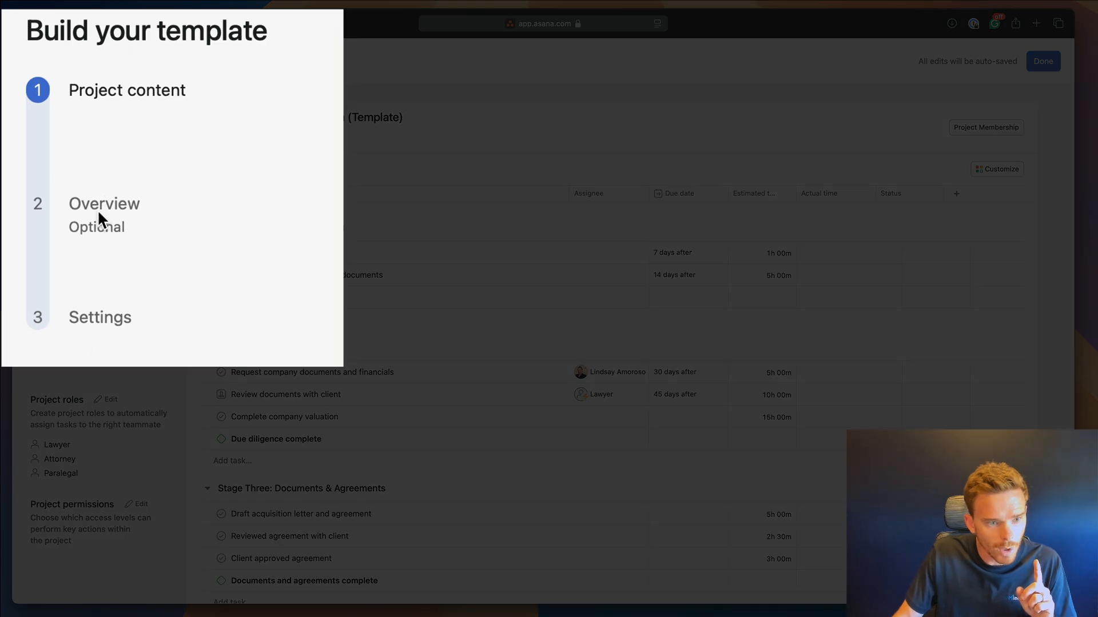
pyautogui.click(105, 329)
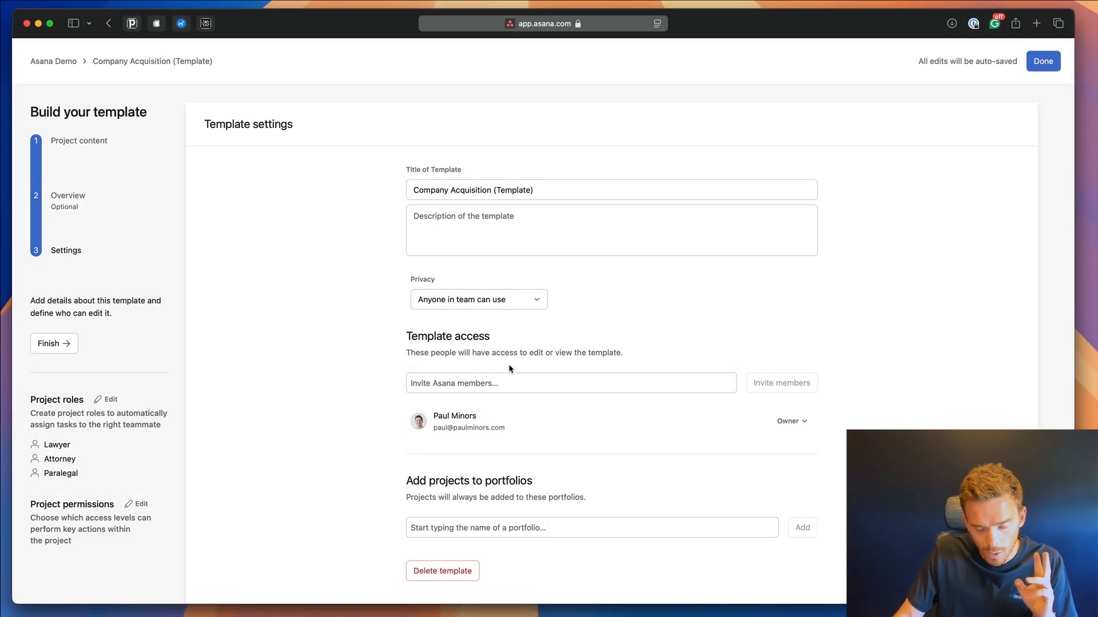
pyautogui.click(524, 528)
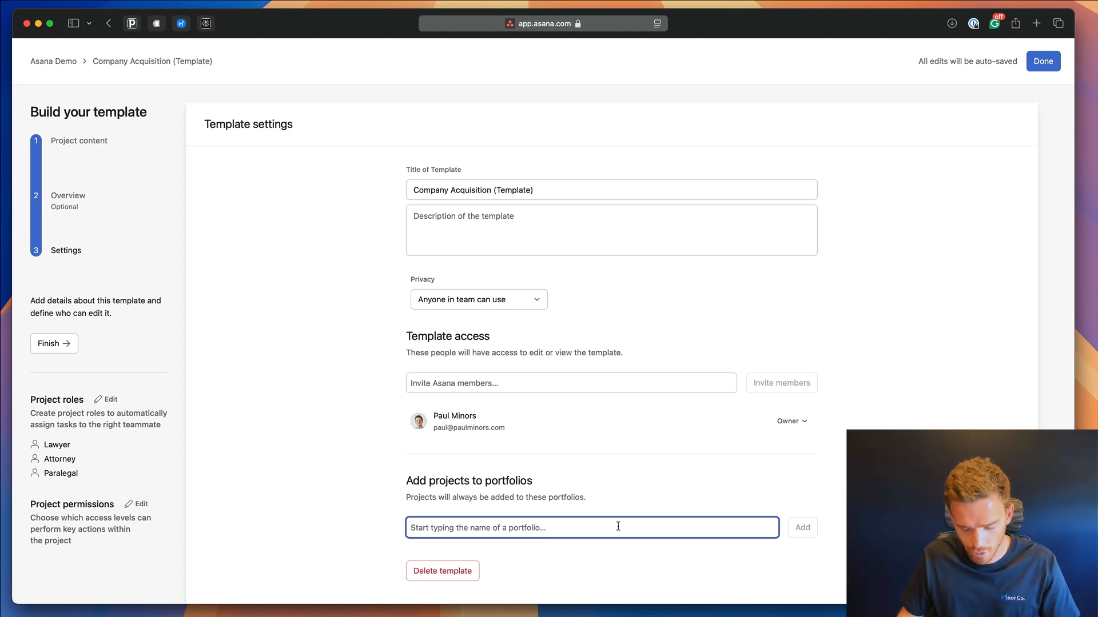
pyautogui.write('Company ')
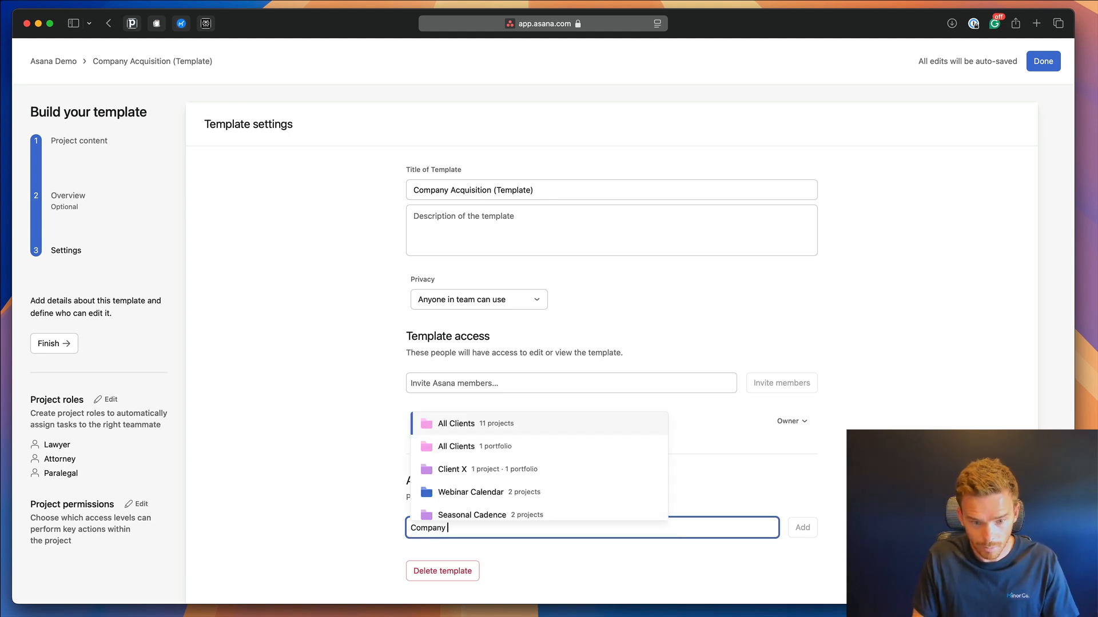
pyautogui.write('Acquisitions')
pyautogui.press('super+a')
pyautogui.press('super+c')
pyautogui.press('BackSpace')
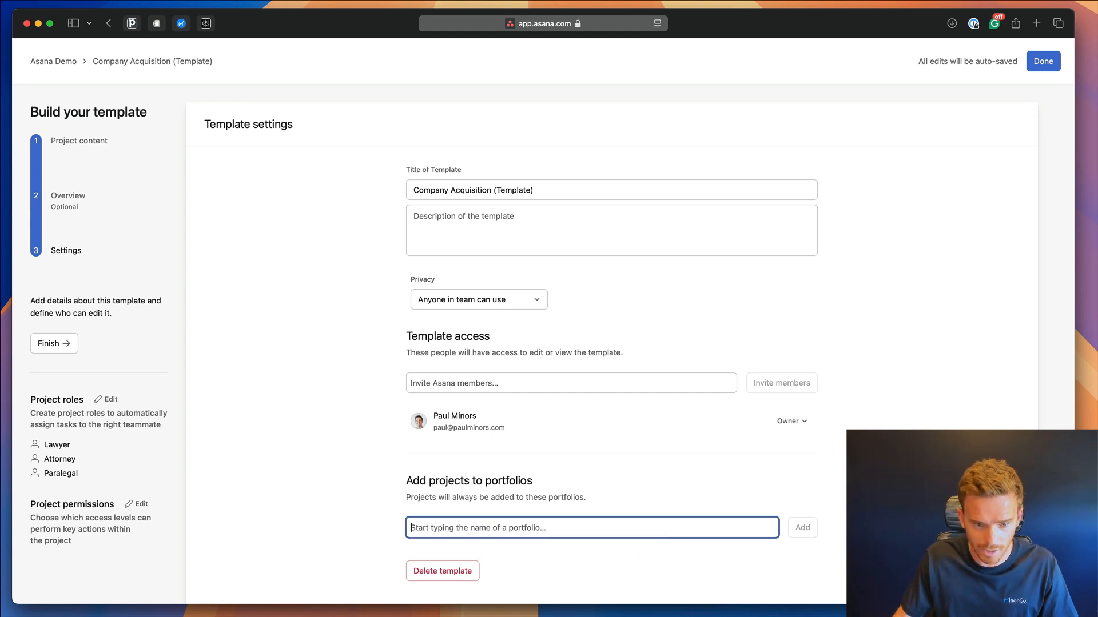
pyautogui.click(1042, 63)
pyautogui.click(1055, 58)
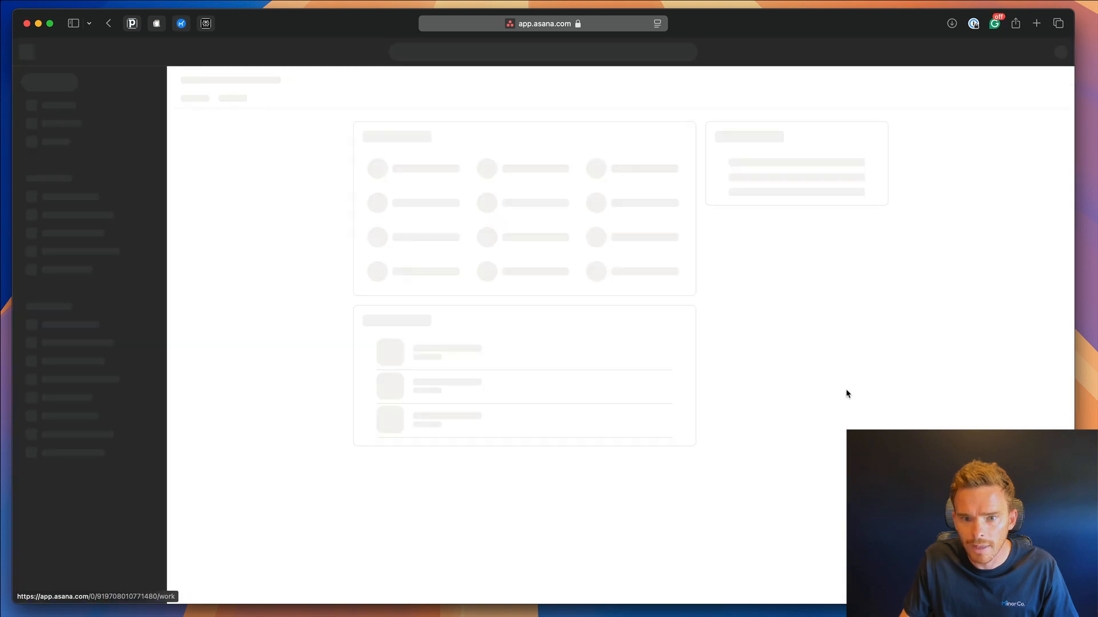
# Create a new portfolio named 'Company Acquisitions' and go to it.
pyautogui.click(108, 219)
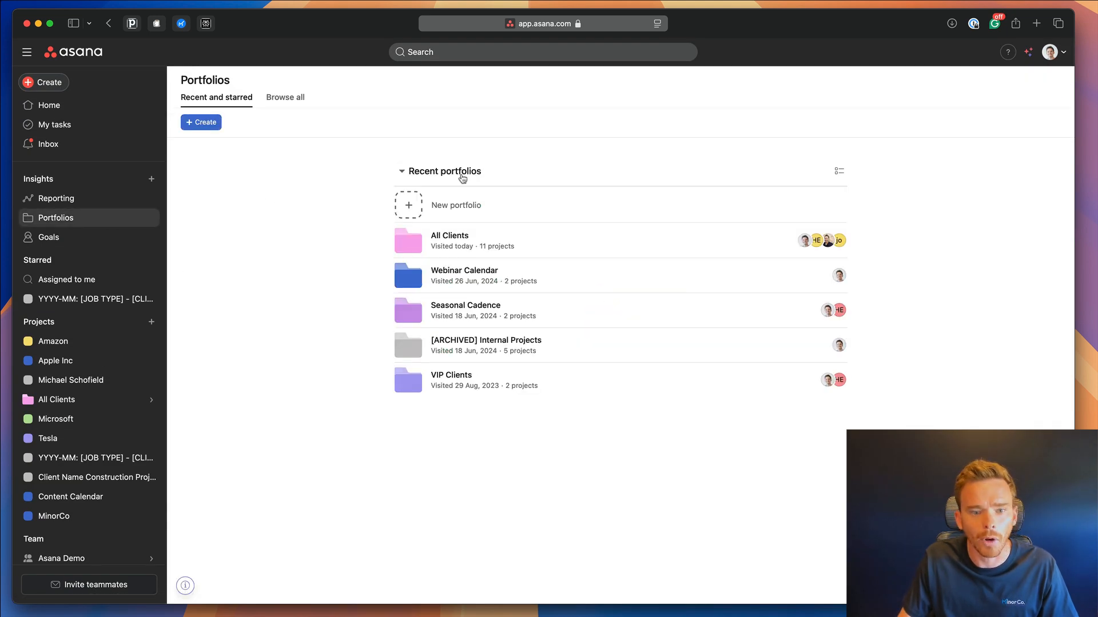
pyautogui.click(539, 213)
pyautogui.press('super+f')
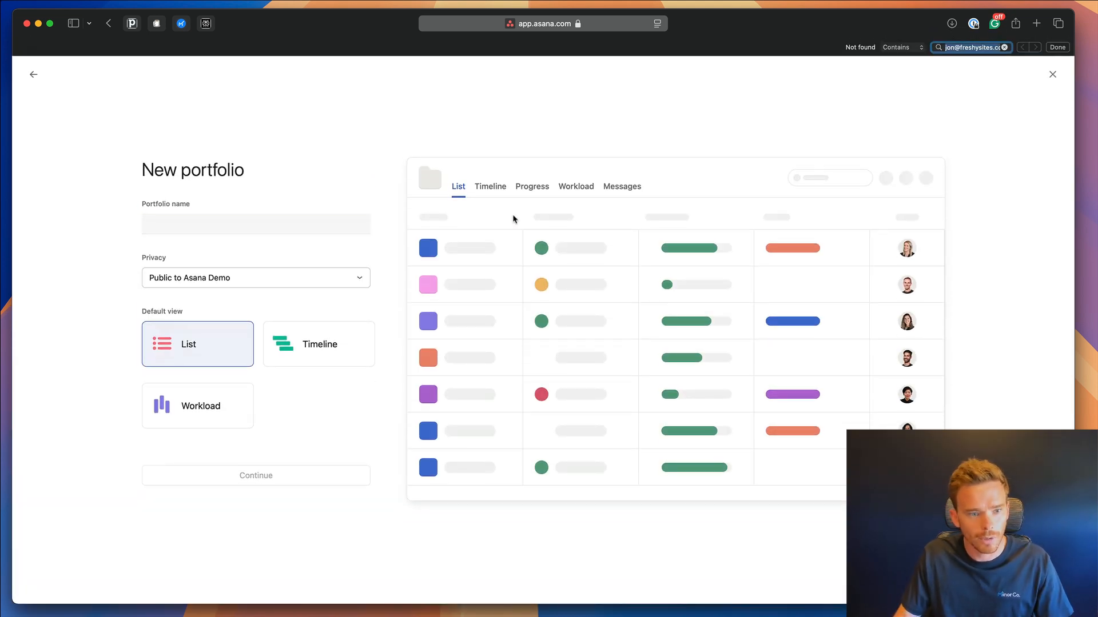
pyautogui.click(307, 230)
pyautogui.press('super+v')
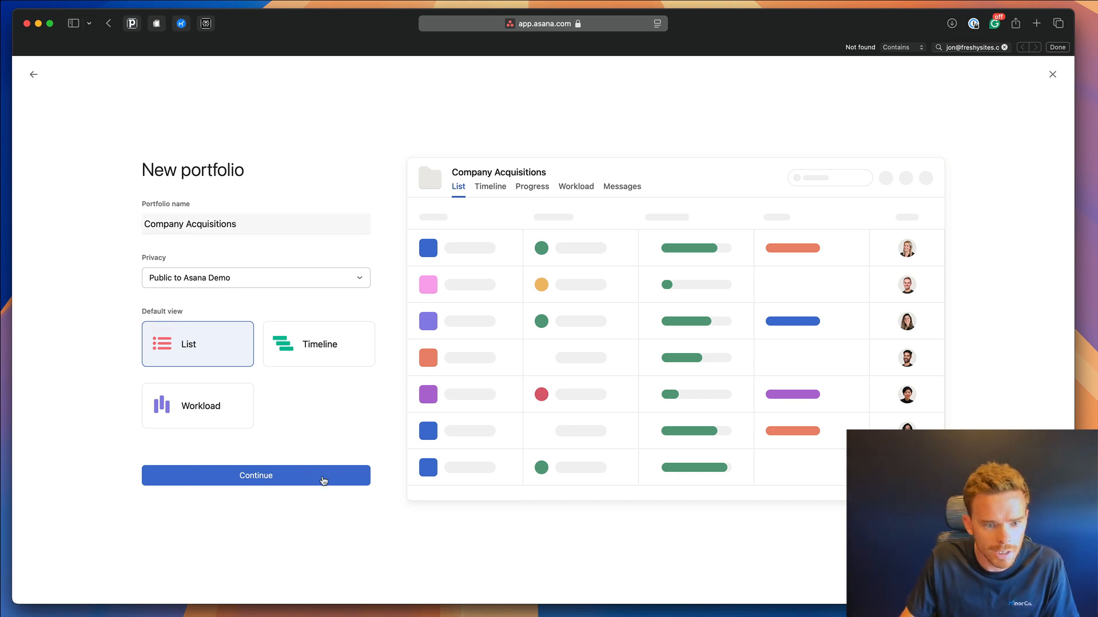
pyautogui.click(321, 478)
pyautogui.click(367, 339)
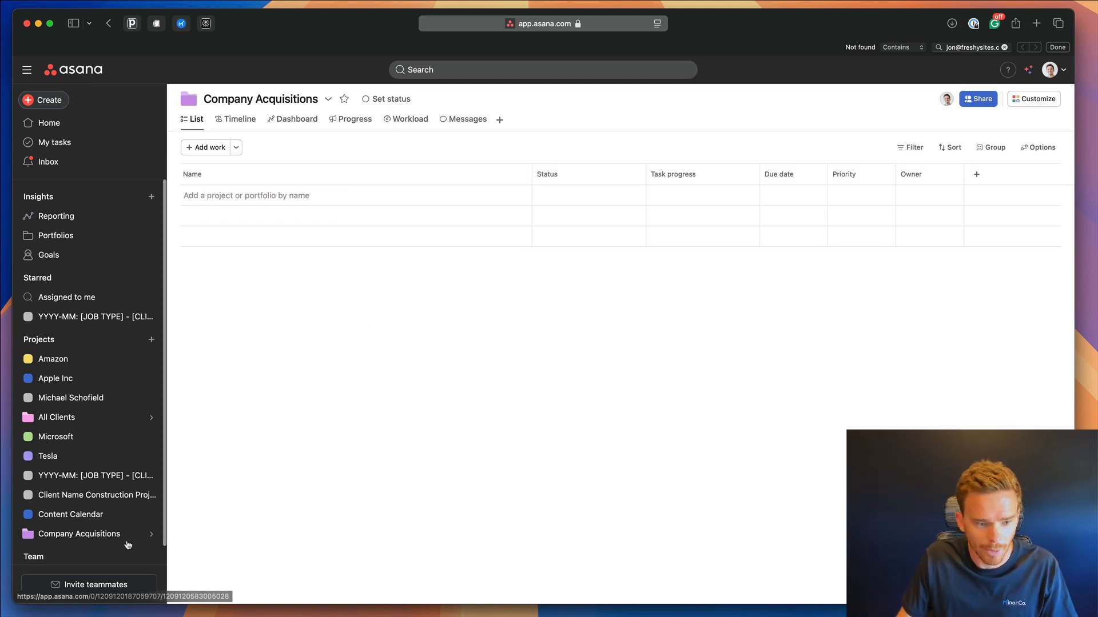
# From the Asana Demo team's work, open the Company Acquisition template for editing.
pyautogui.scroll(-2, 74, 521)
pyautogui.click(62, 545)
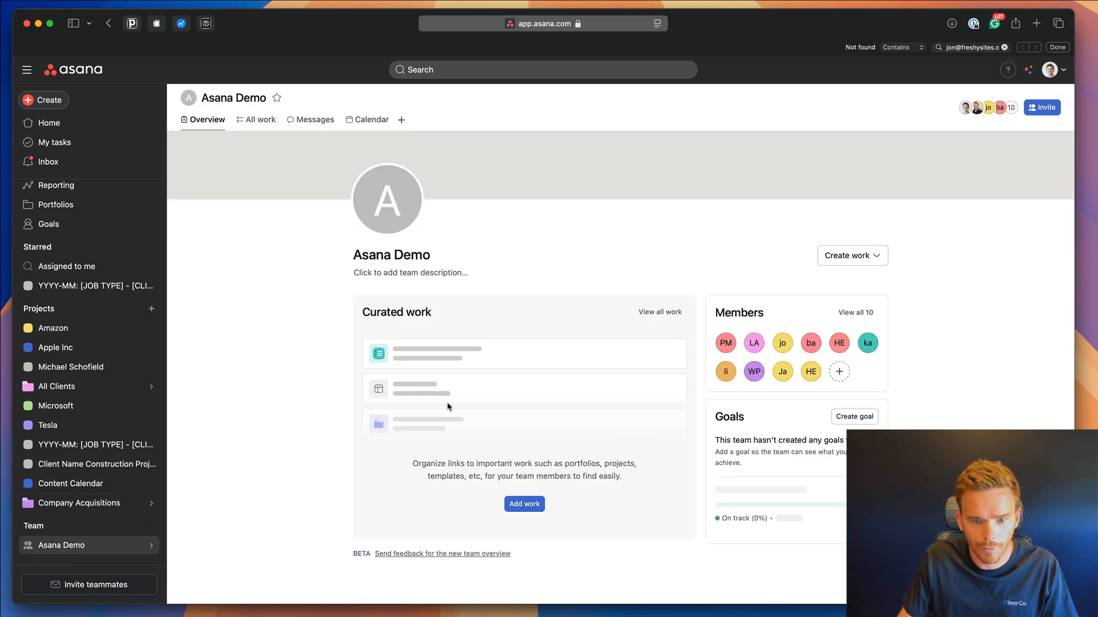
pyautogui.click(663, 313)
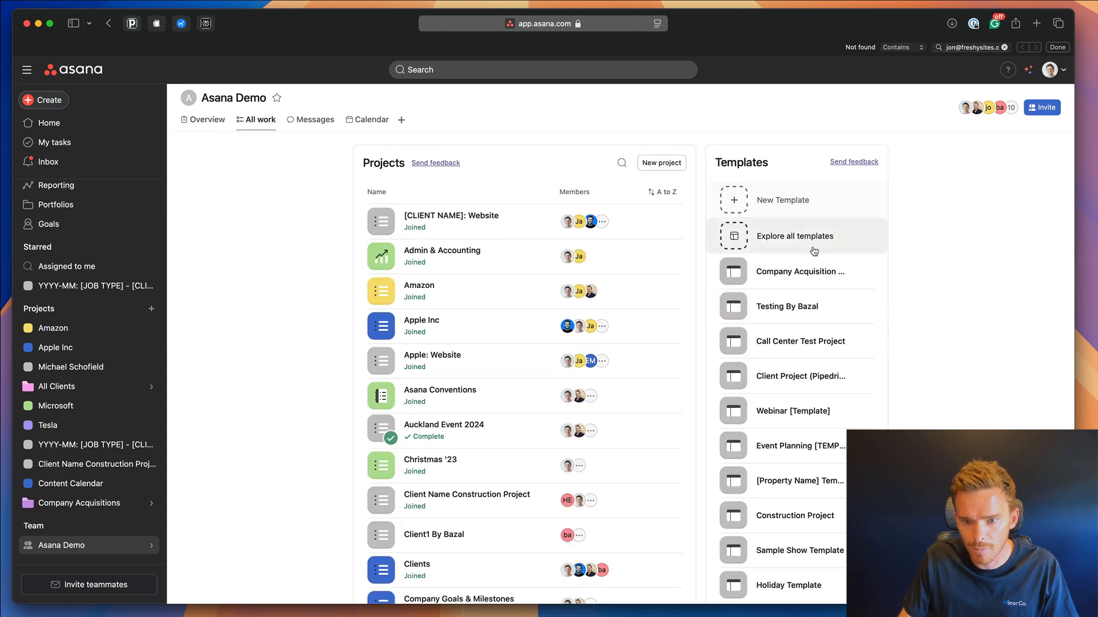
pyautogui.click(808, 272)
pyautogui.click(719, 126)
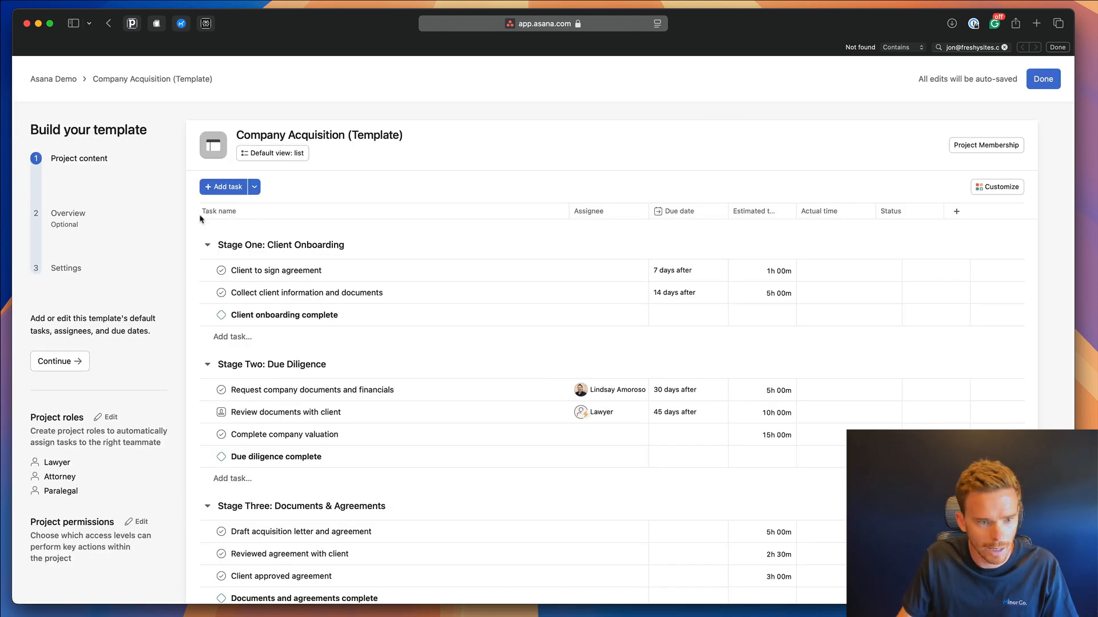
# In template settings, add the Company Acquisitions portfolio under Add projects to portfolios and finish editing.
pyautogui.click(66, 268)
pyautogui.click(488, 526)
pyautogui.write('Company Acquisitions')
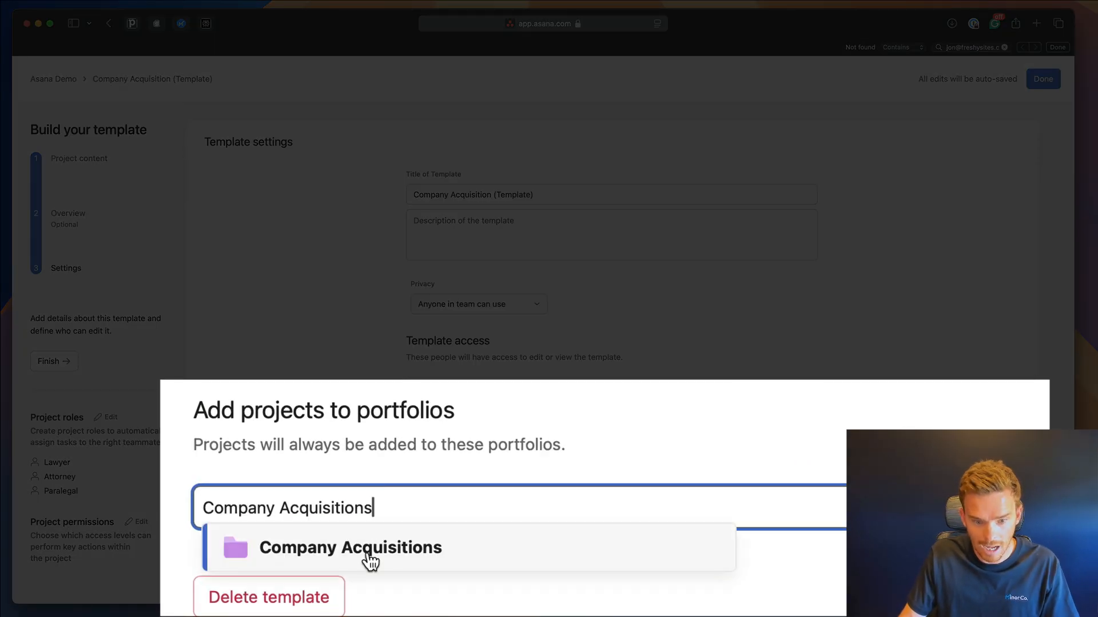
pyautogui.click(490, 559)
pyautogui.press('Return')
pyautogui.scroll(-1, 360, 522)
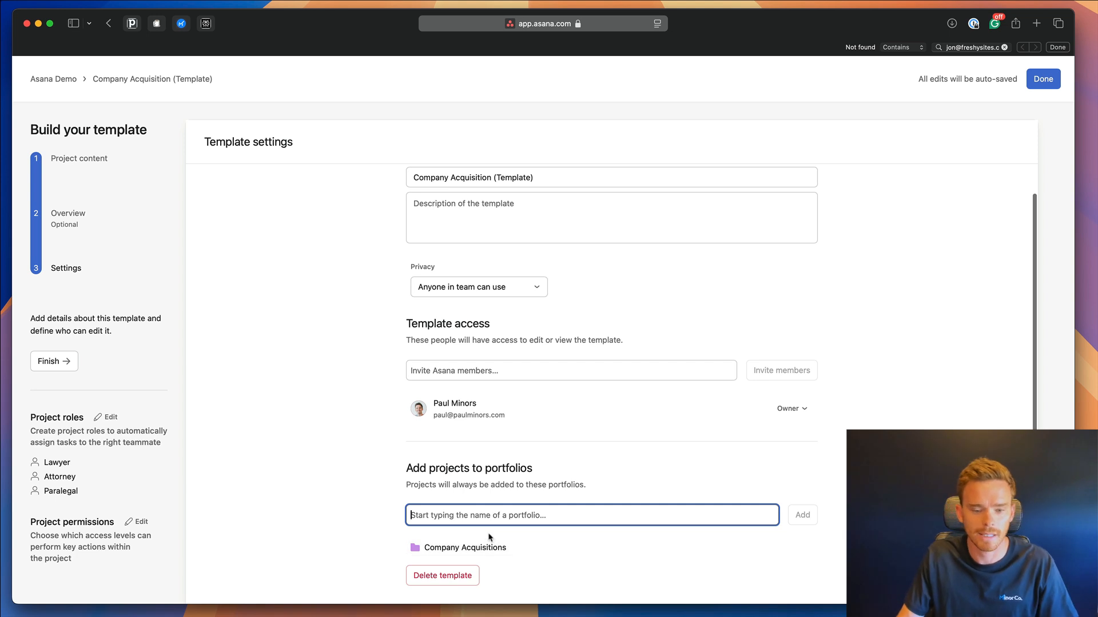
pyautogui.scroll(1, 882, 169)
pyautogui.click(1054, 74)
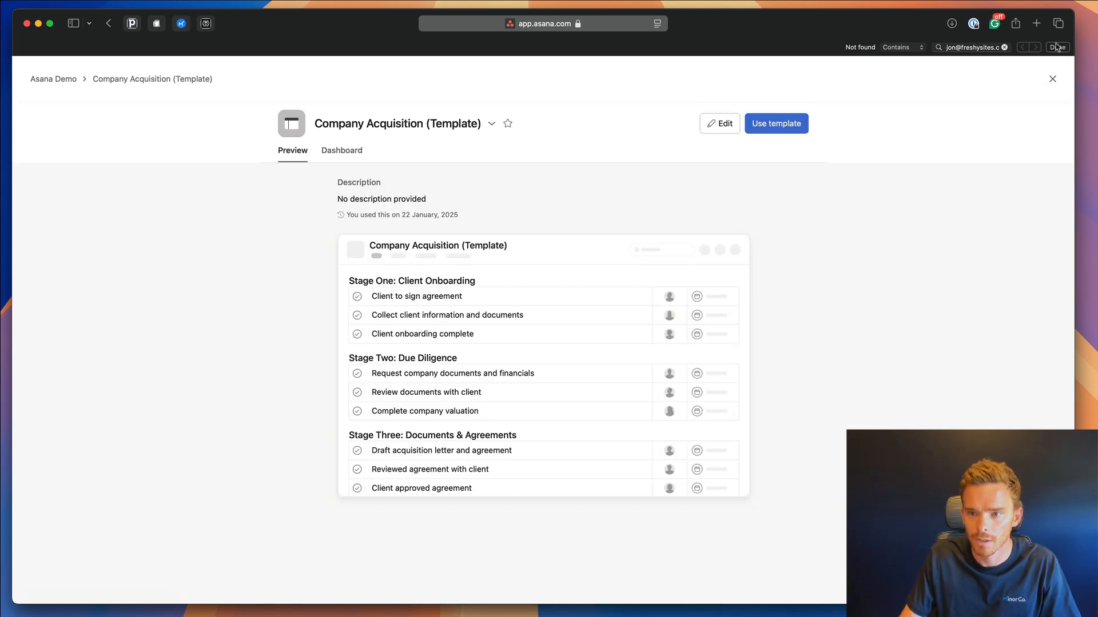
pyautogui.click(1057, 47)
# Name the new project 'Apple Acquisition', set its start date to 1 February 2025, and continue.
pyautogui.click(720, 120)
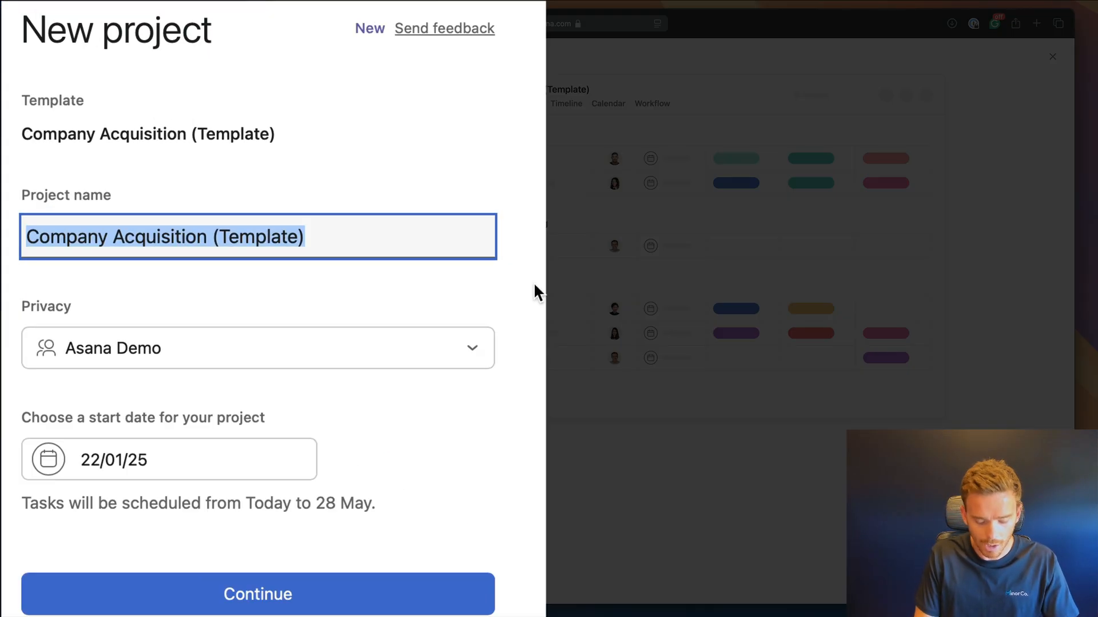
pyautogui.write('Apple Acuisition')
pyautogui.hotkey('alt', 'BackSpace')
pyautogui.write('Acquisition')
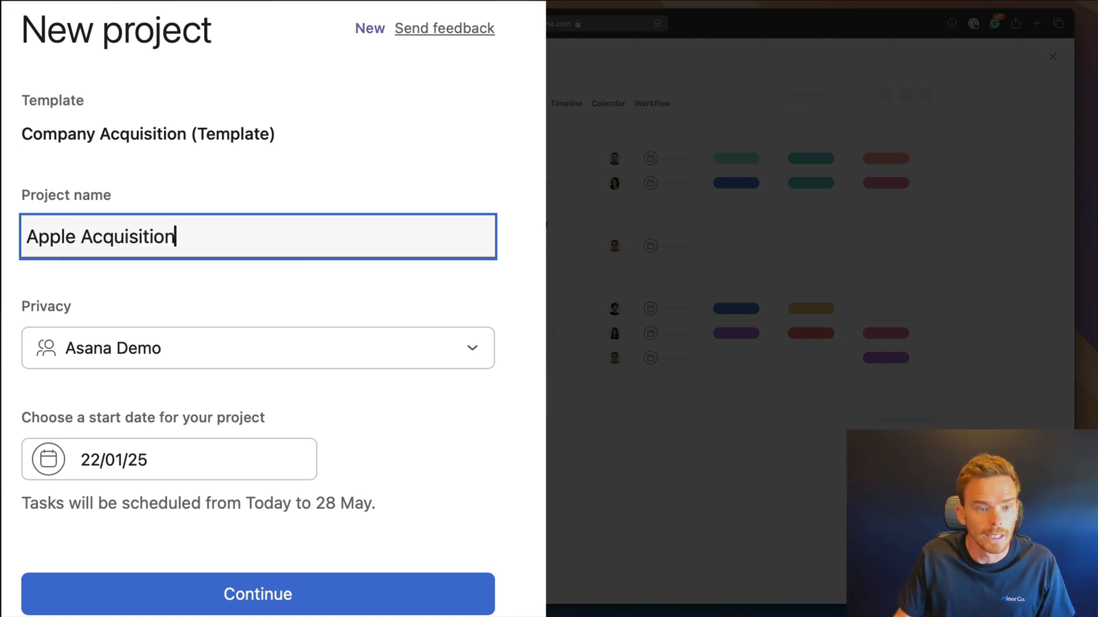
pyautogui.click(533, 289)
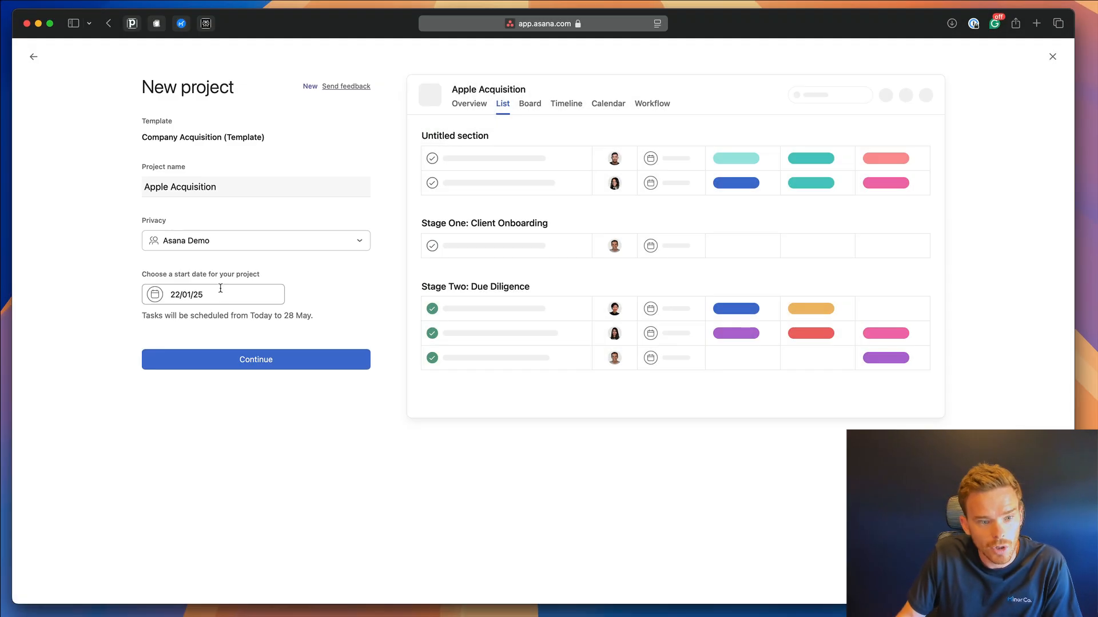
pyautogui.click(186, 452)
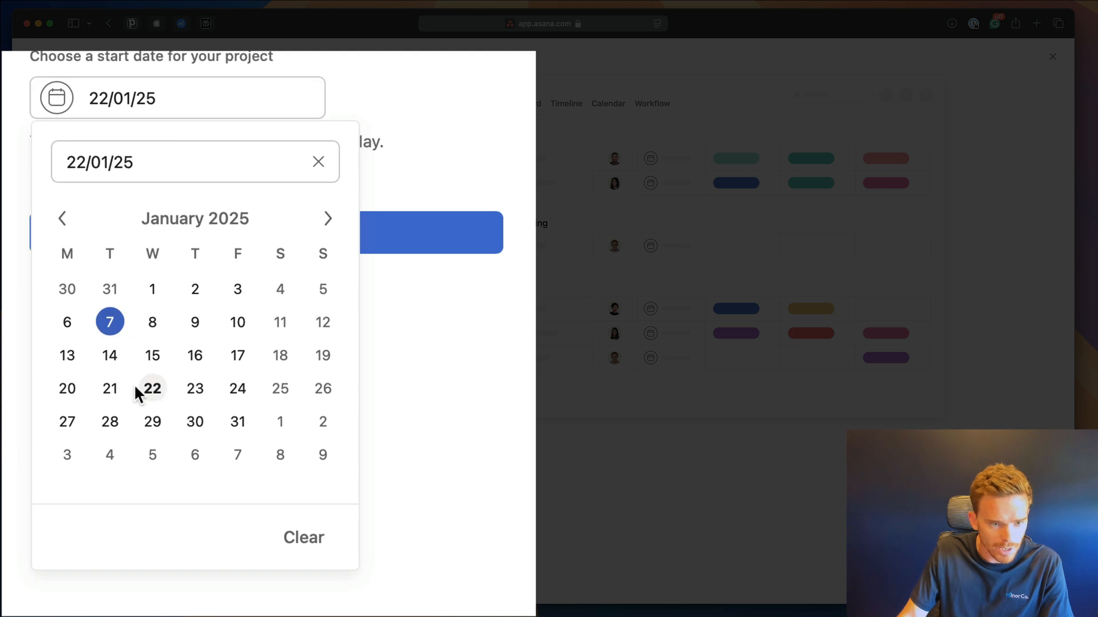
pyautogui.click(280, 422)
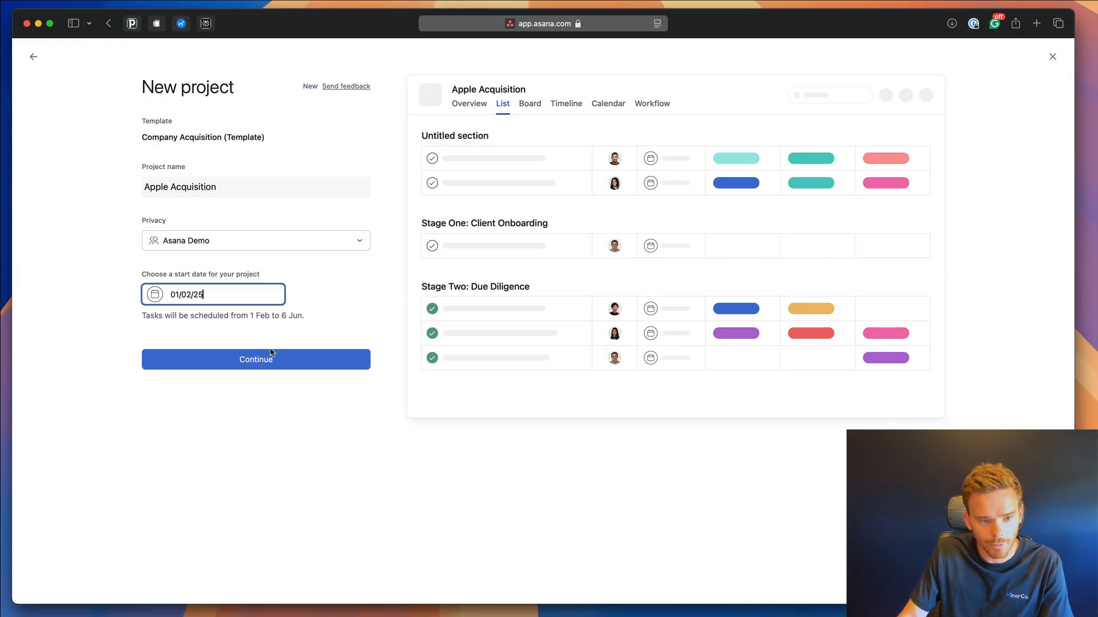
pyautogui.click(271, 353)
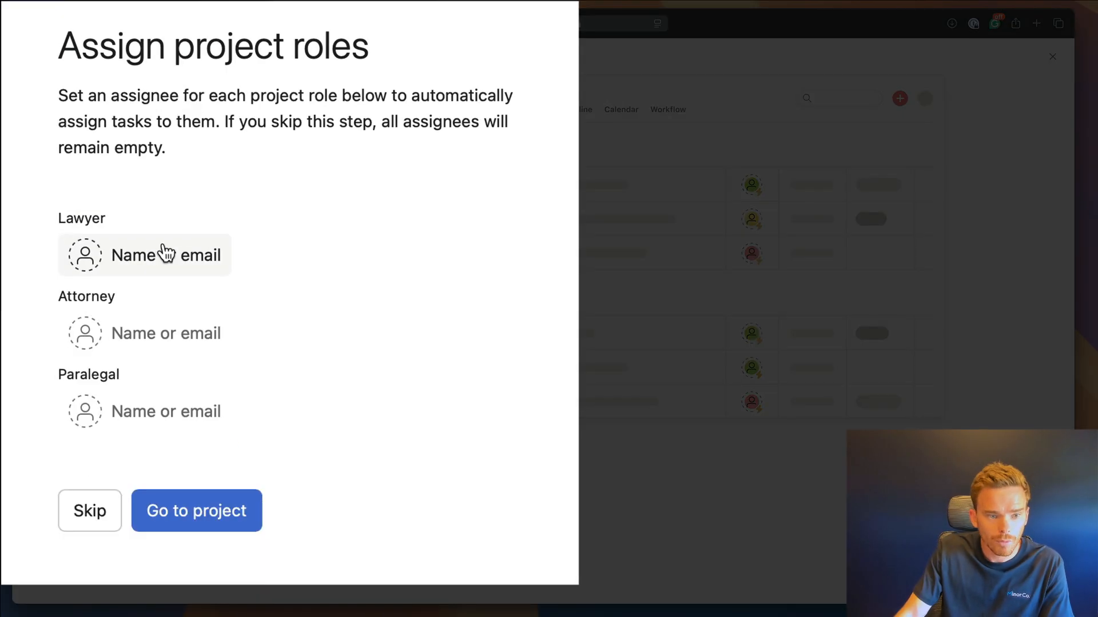
# Pick a teammate from each dropdown for the Lawyer, Attorney and Paralegal roles.
pyautogui.click(191, 183)
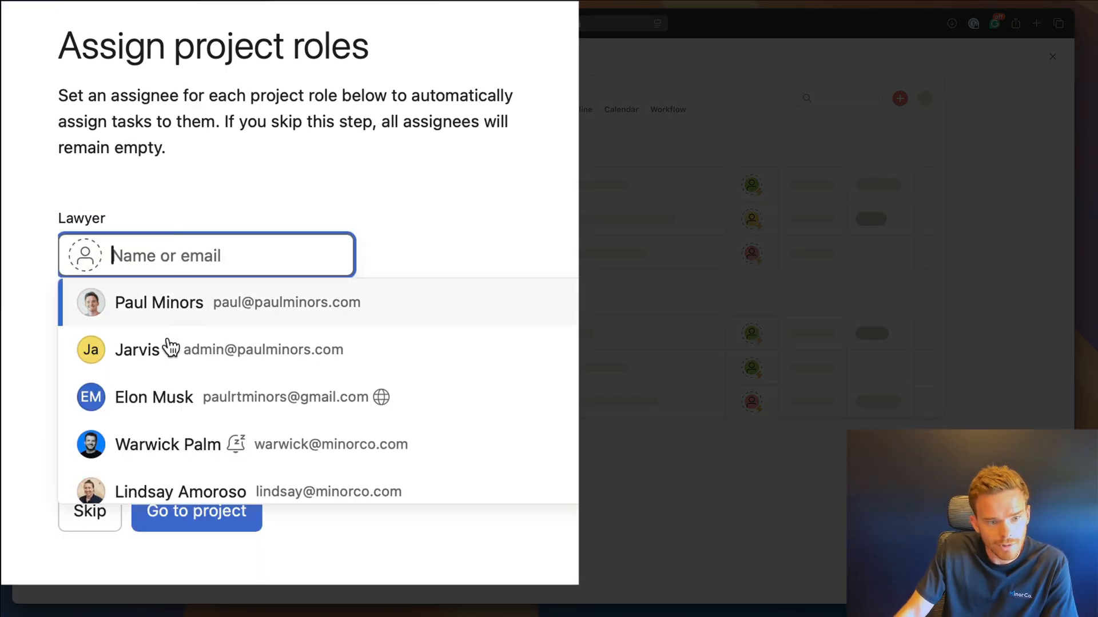
pyautogui.click(150, 444)
pyautogui.click(167, 350)
pyautogui.scroll(-3, 200, 410)
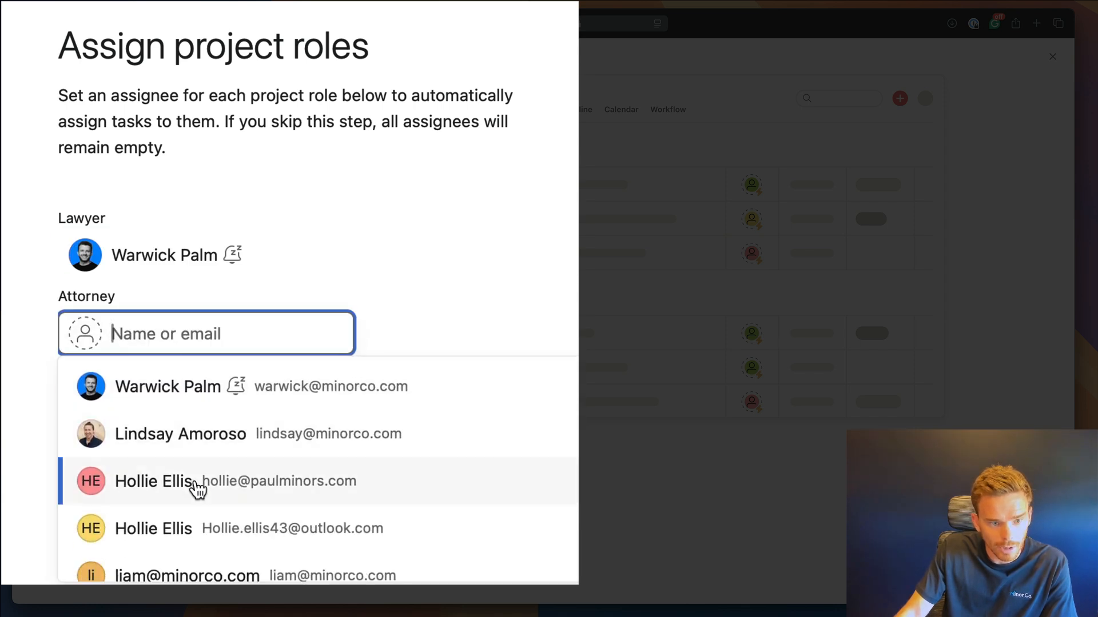
pyautogui.click(195, 484)
pyautogui.click(157, 407)
pyautogui.scroll(-5, 220, 511)
pyautogui.scroll(-1, 220, 510)
pyautogui.click(216, 490)
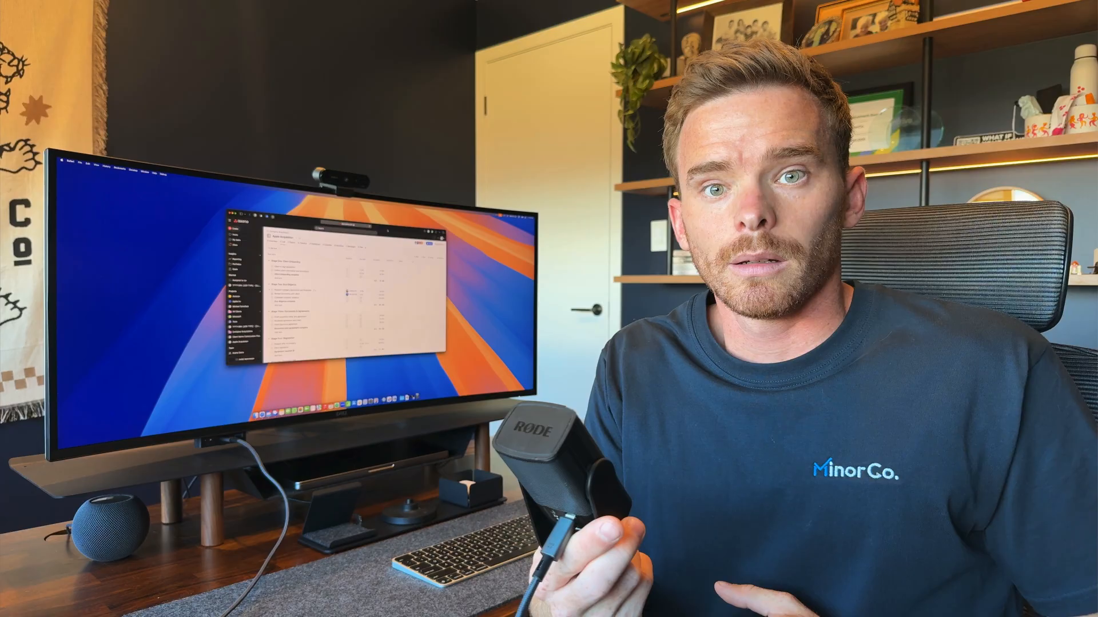
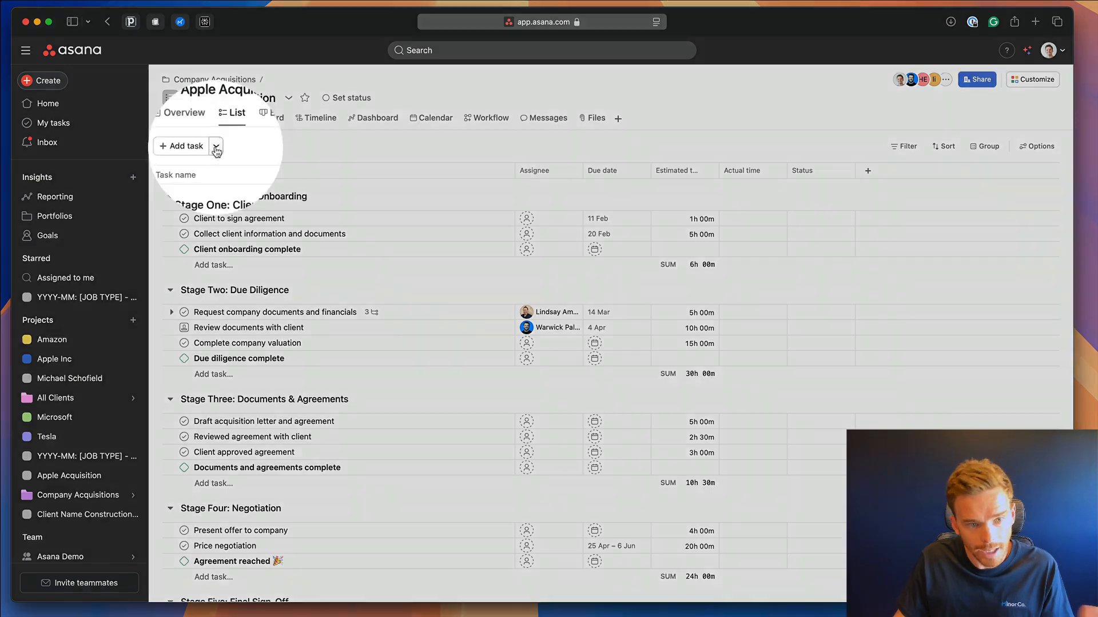
# Add a Document Review template task renamed 'Financial statement review', then go to Portfolios.
pyautogui.click(216, 146)
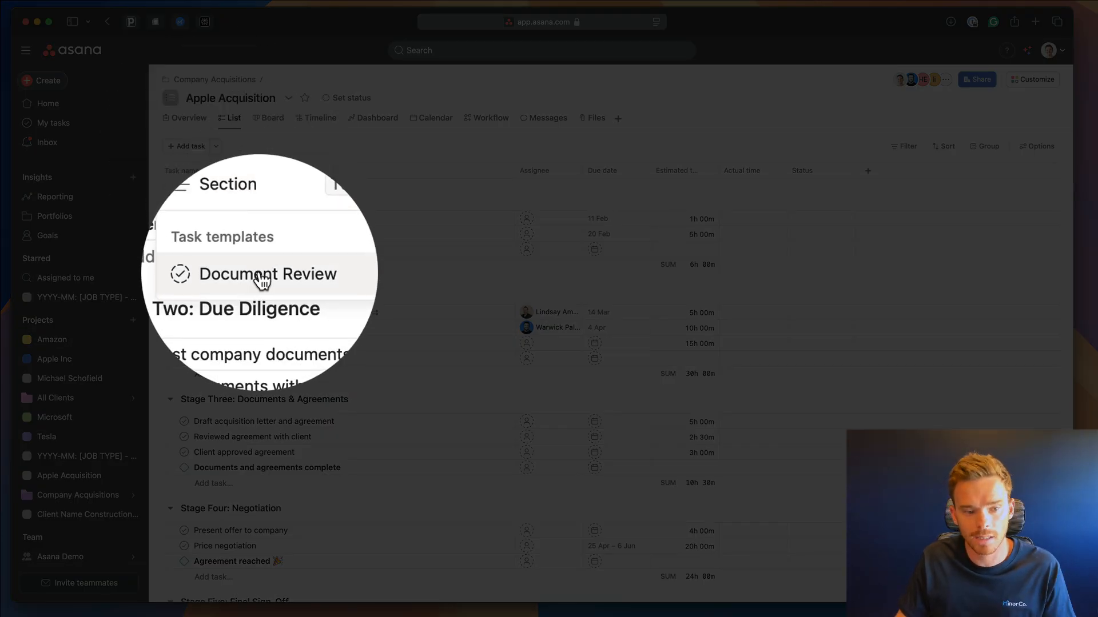
pyautogui.click(268, 280)
pyautogui.click(343, 185)
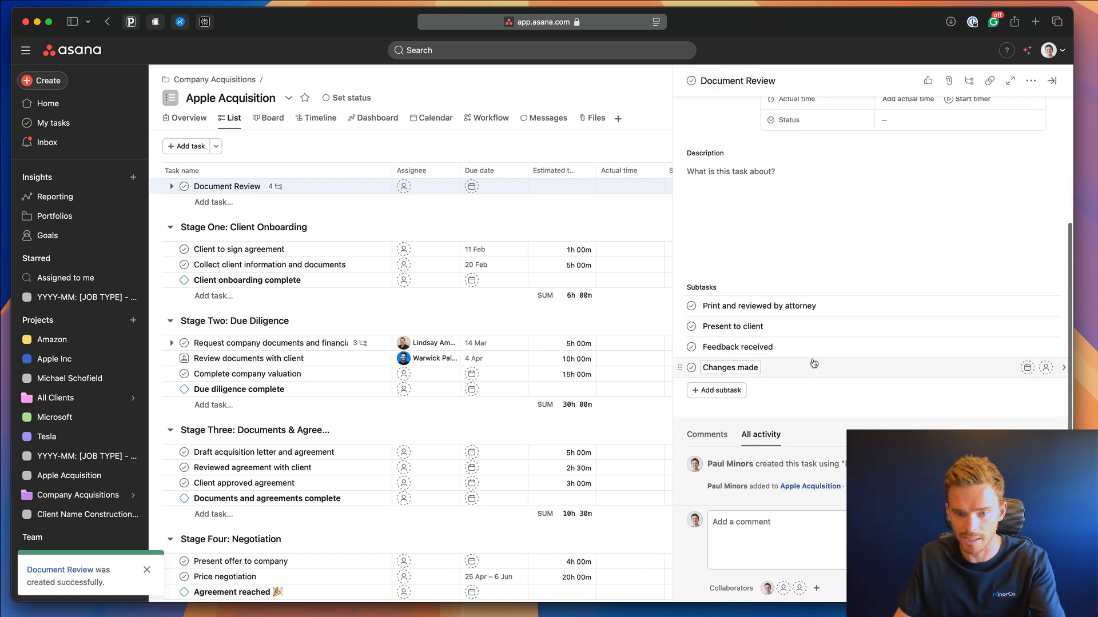
pyautogui.tripleClick(804, 117)
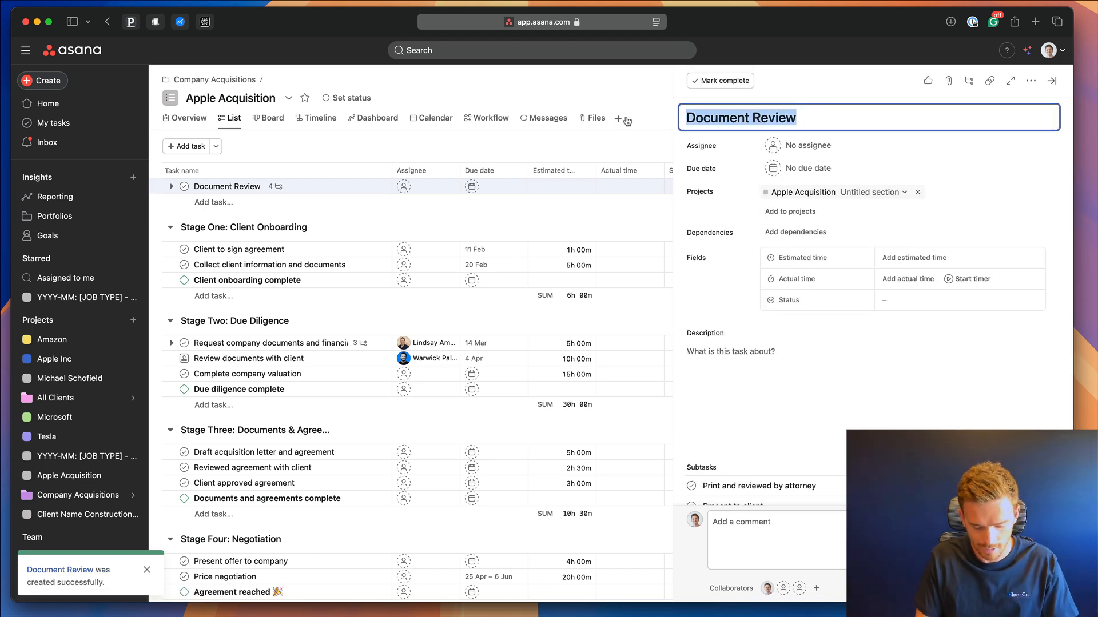
pyautogui.write('Financii')
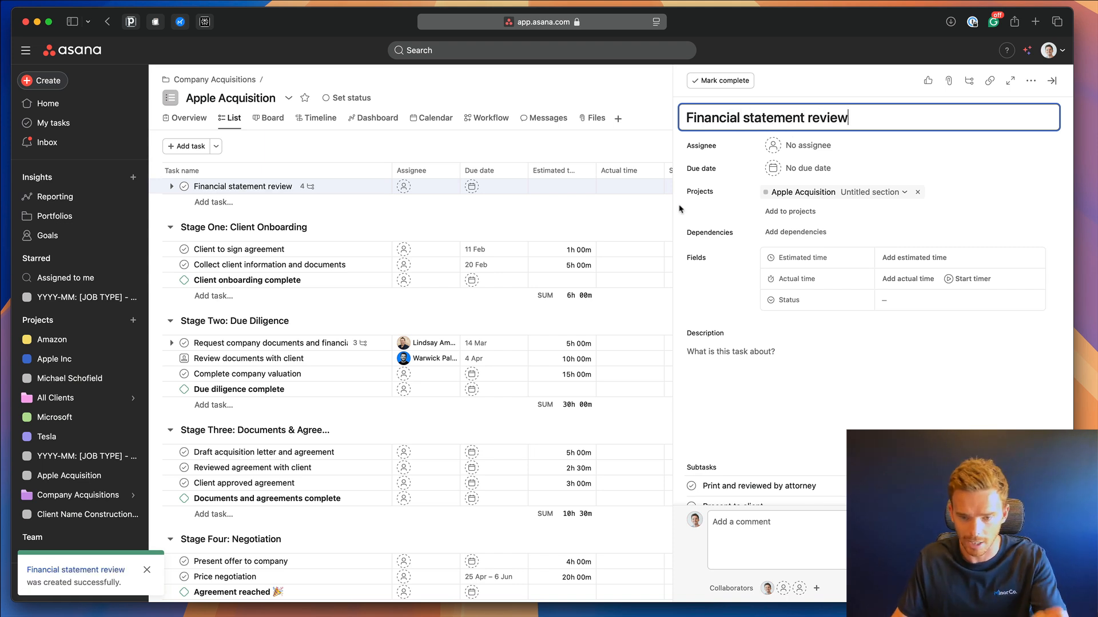
pyautogui.scroll(-4, 702, 215)
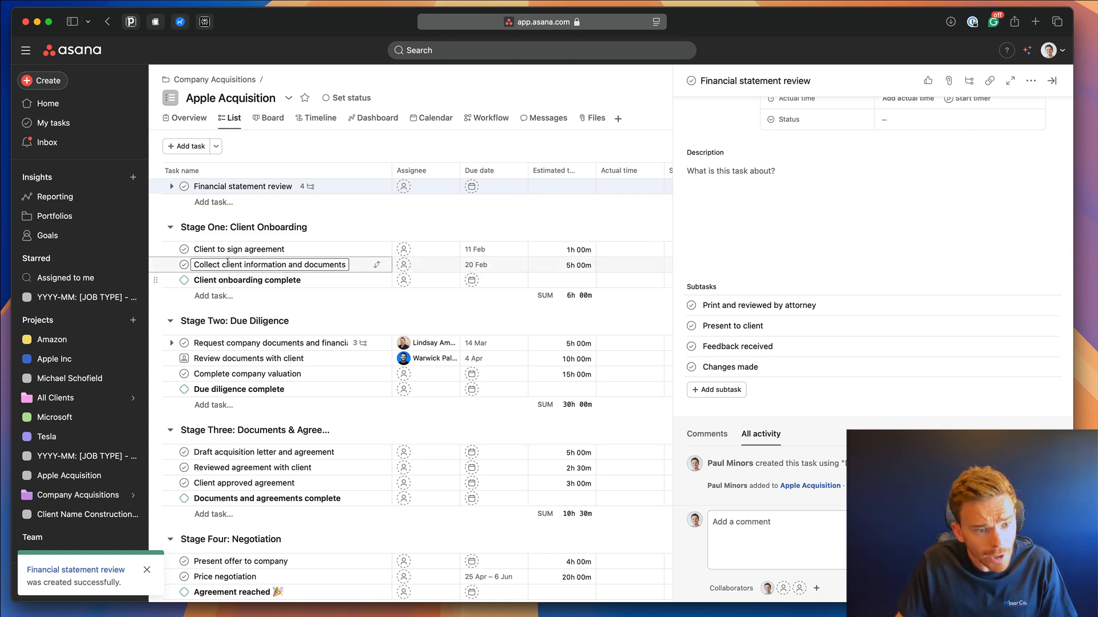
pyautogui.click(101, 217)
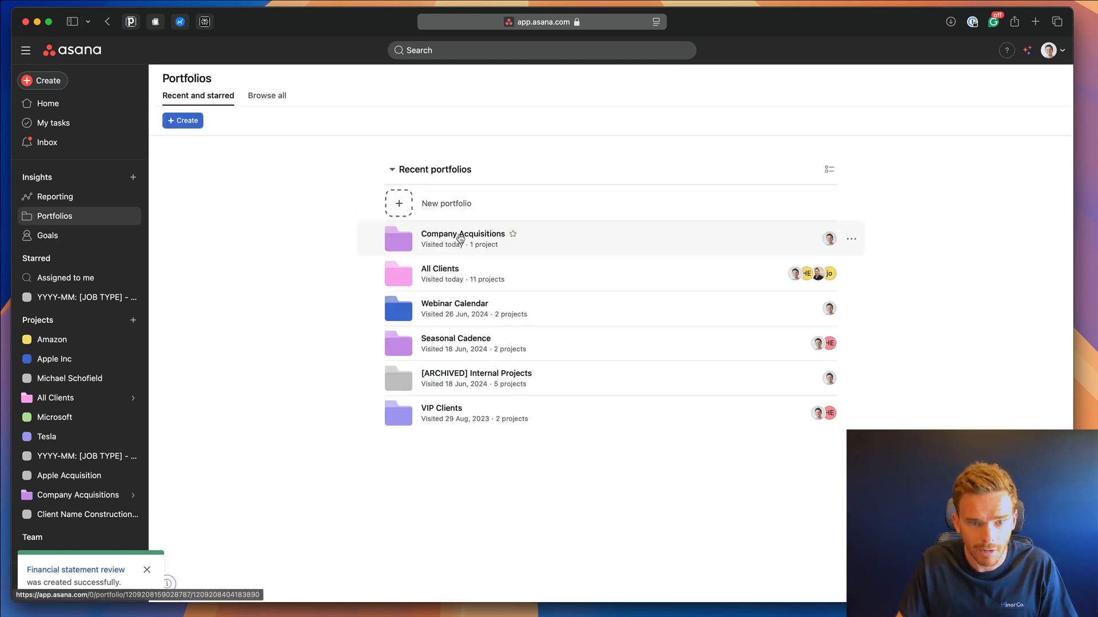
# Show Milestone progress beside Task progress in Company Acquisitions, then tick Client onboarding complete.
pyautogui.click(462, 237)
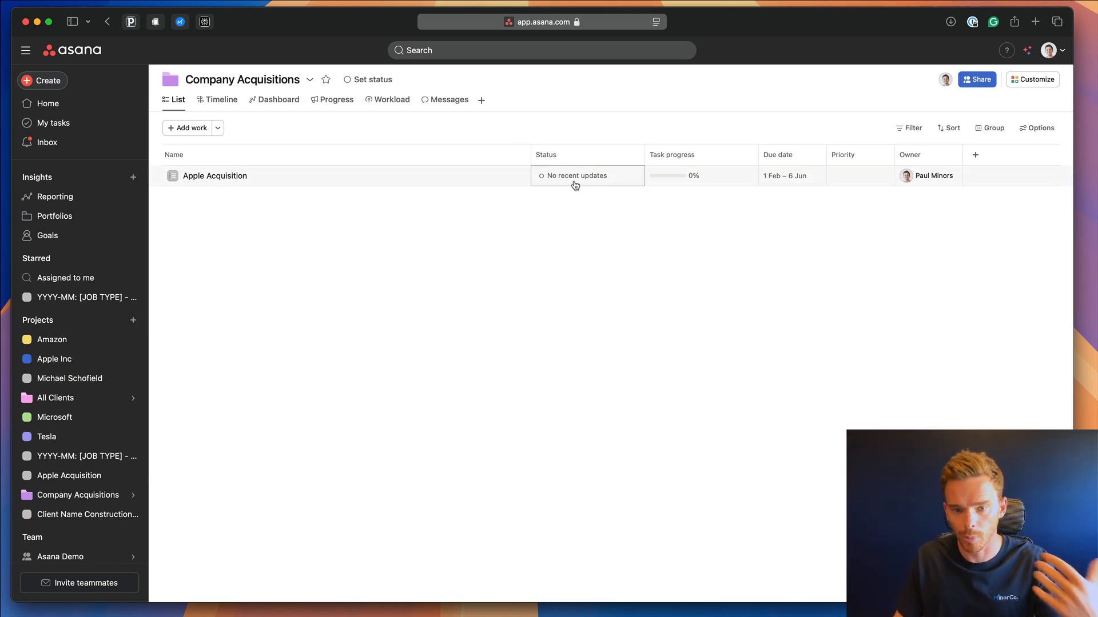
pyautogui.moveTo(718, 185)
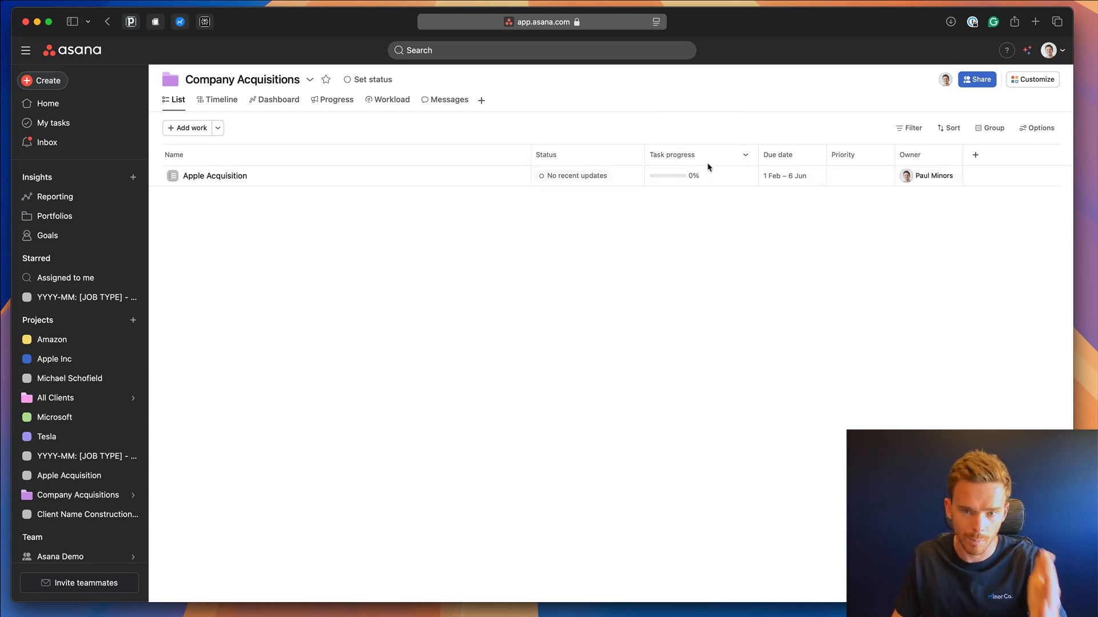
pyautogui.click(1032, 131)
pyautogui.scroll(-2, 937, 320)
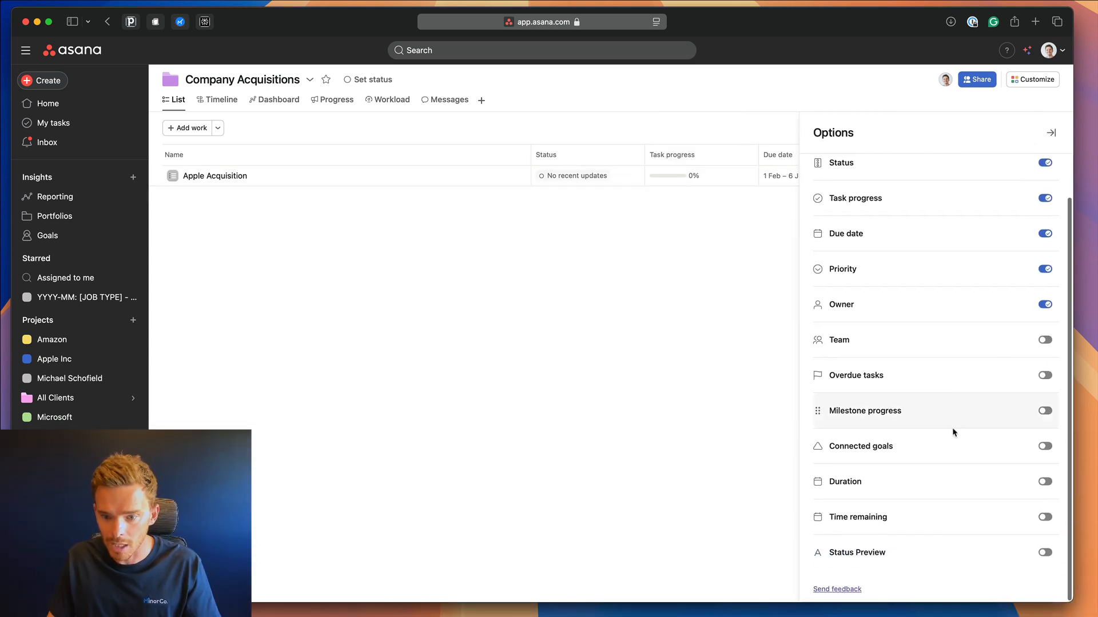
pyautogui.click(1044, 412)
pyautogui.click(1051, 135)
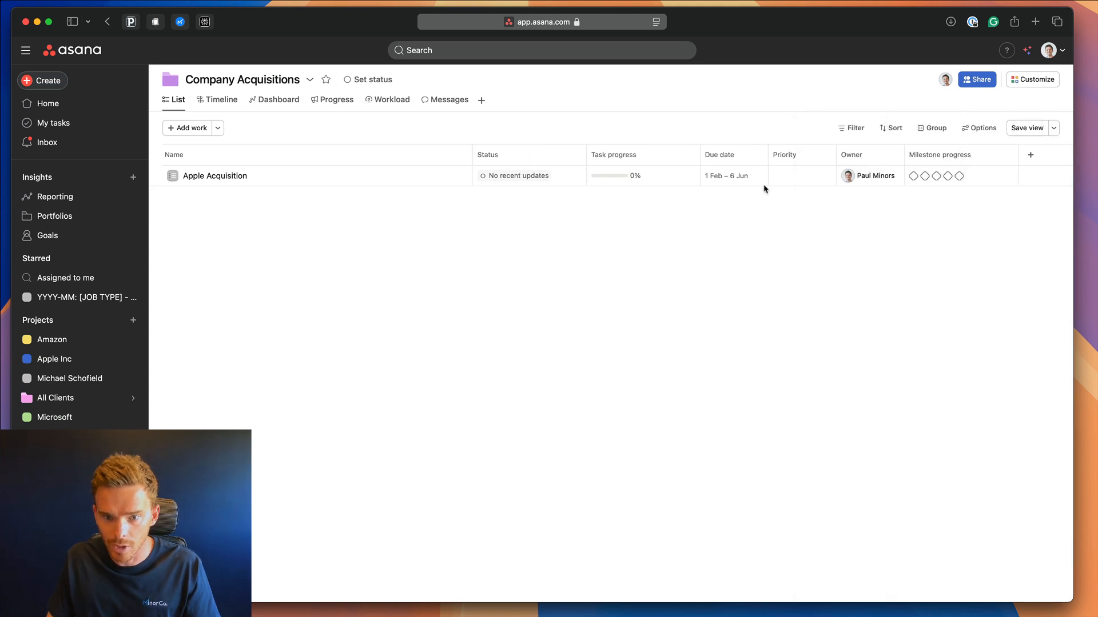
pyautogui.moveTo(938, 155); pyautogui.dragTo(710, 162)
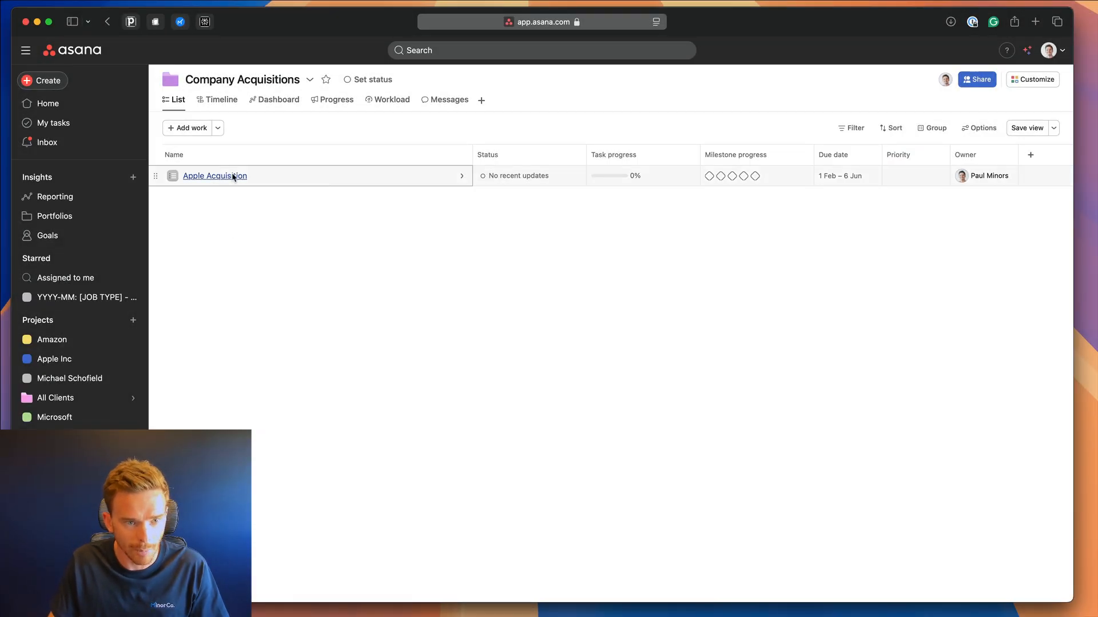
pyautogui.click(233, 177)
pyautogui.click(184, 280)
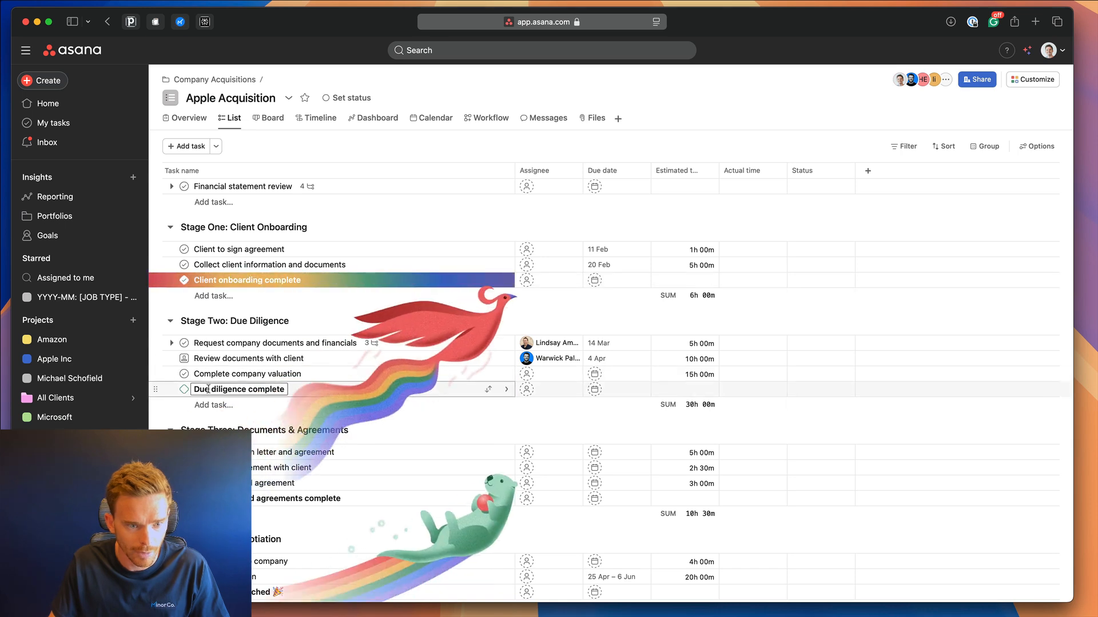
# Tick Due diligence complete, then re-enable Milestone progress beside Task progress in Company Acquisitions.
pyautogui.click(184, 390)
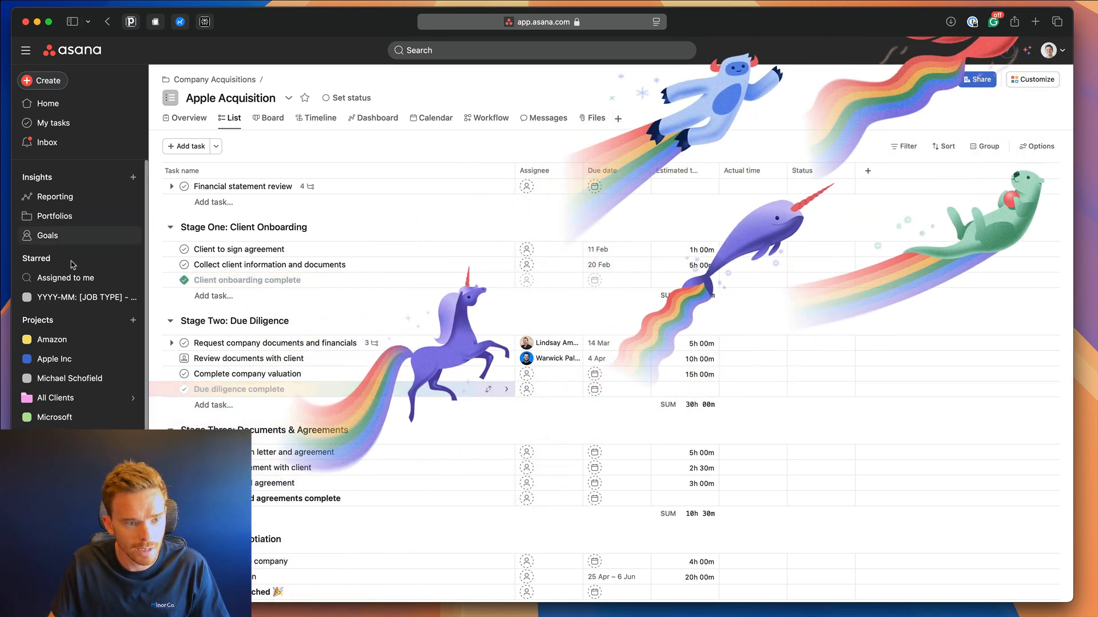
pyautogui.click(55, 216)
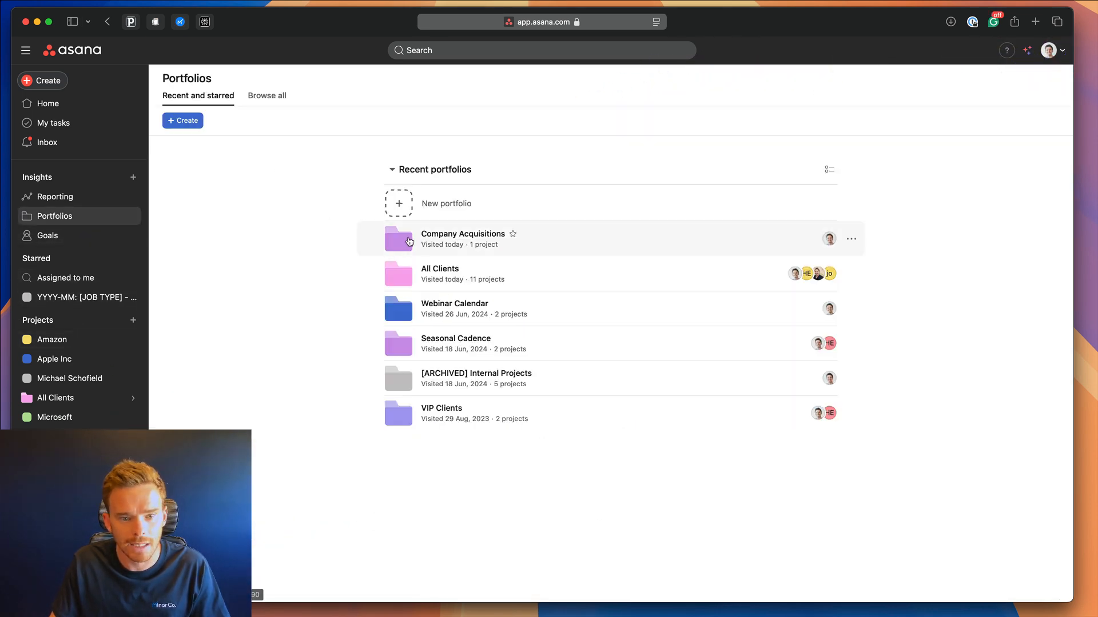
pyautogui.click(432, 237)
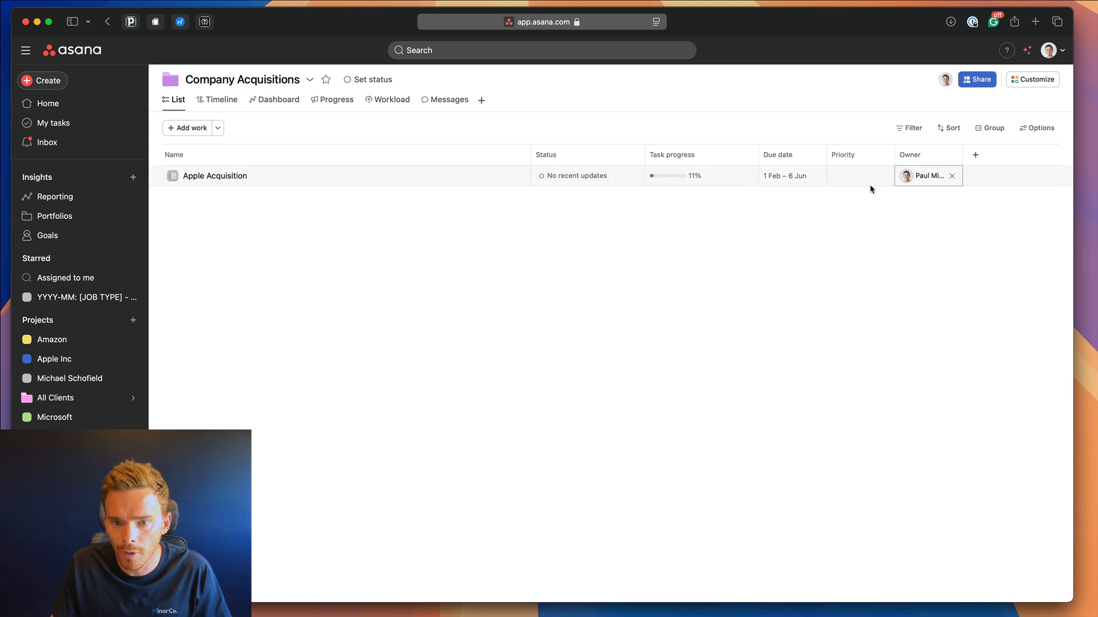
pyautogui.click(1033, 128)
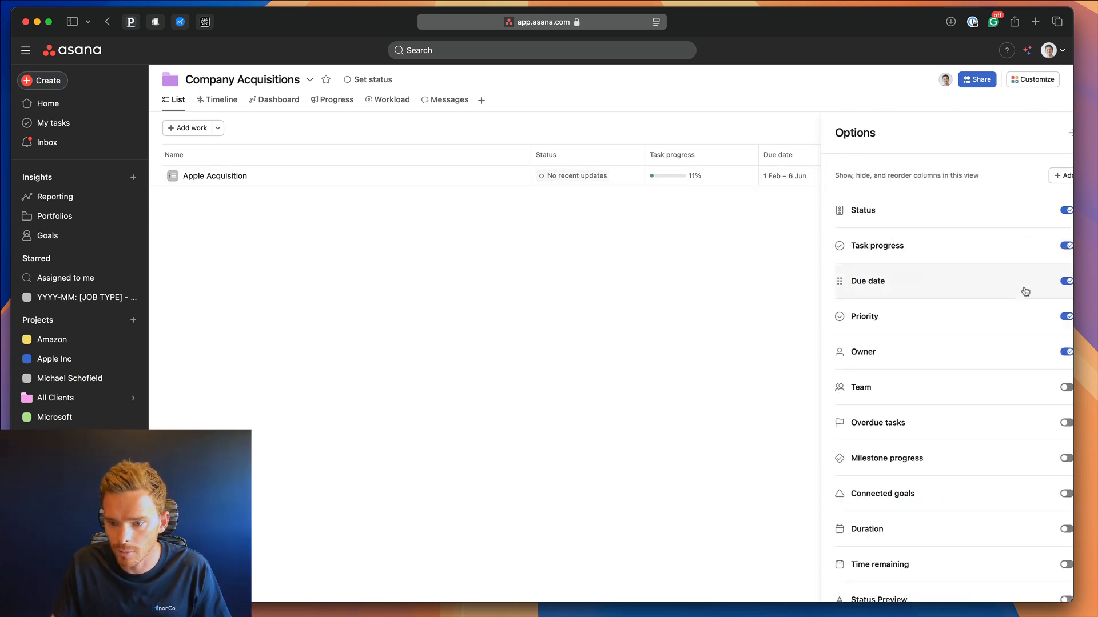
pyautogui.click(1045, 458)
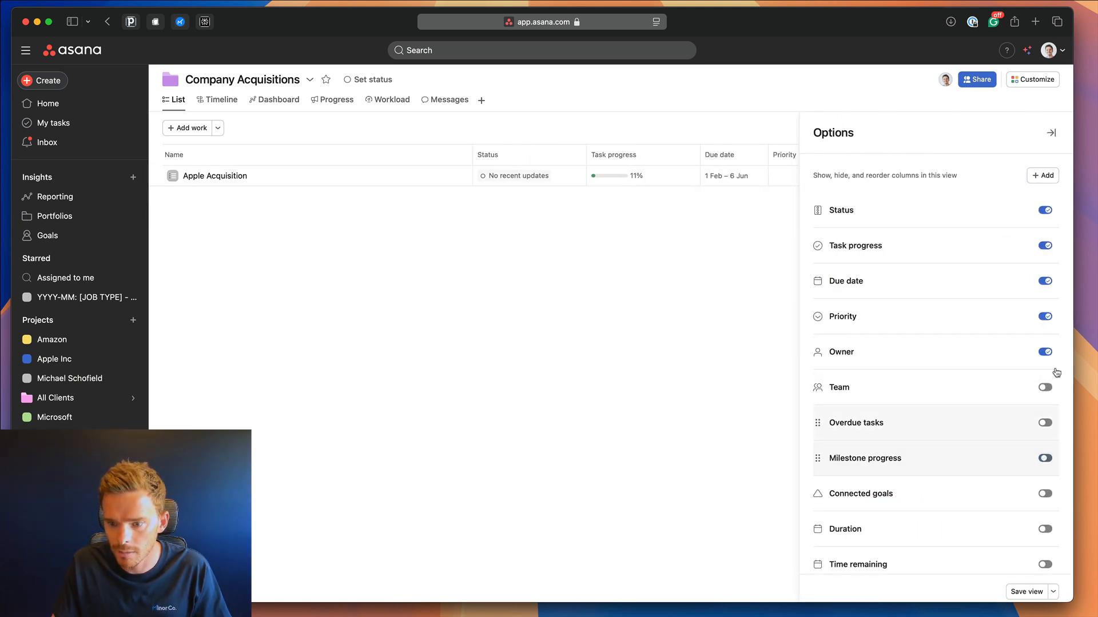
pyautogui.click(1050, 134)
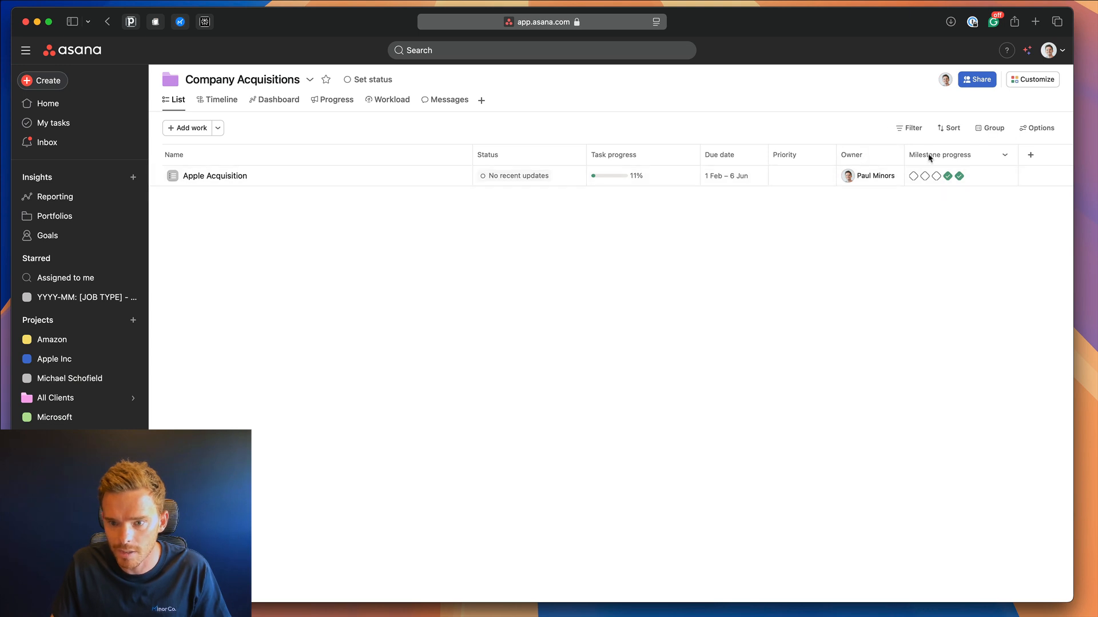
pyautogui.moveTo(931, 154); pyautogui.dragTo(718, 161)
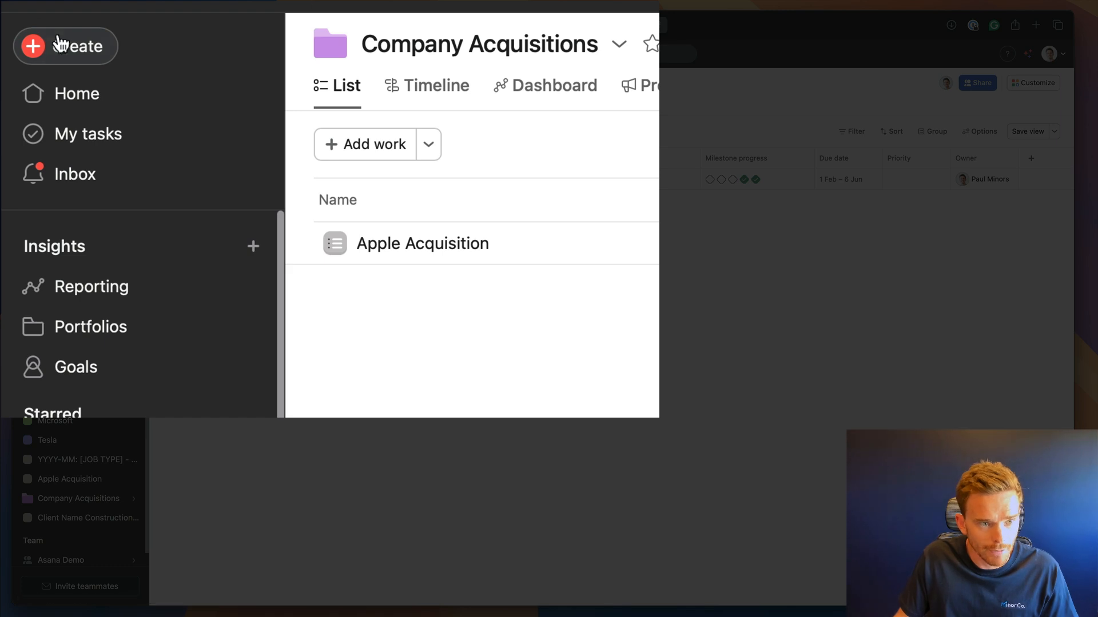
# Create a blank project 'Divorce Settlements' shared with Asana Demo, using the recommended views.
pyautogui.click(69, 52)
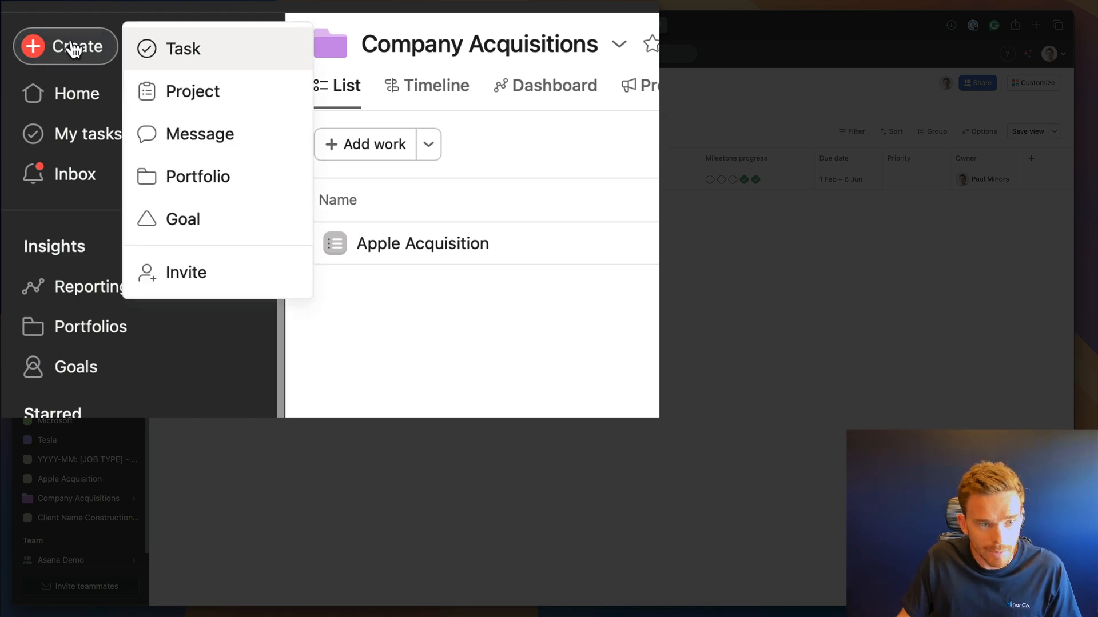
pyautogui.click(267, 95)
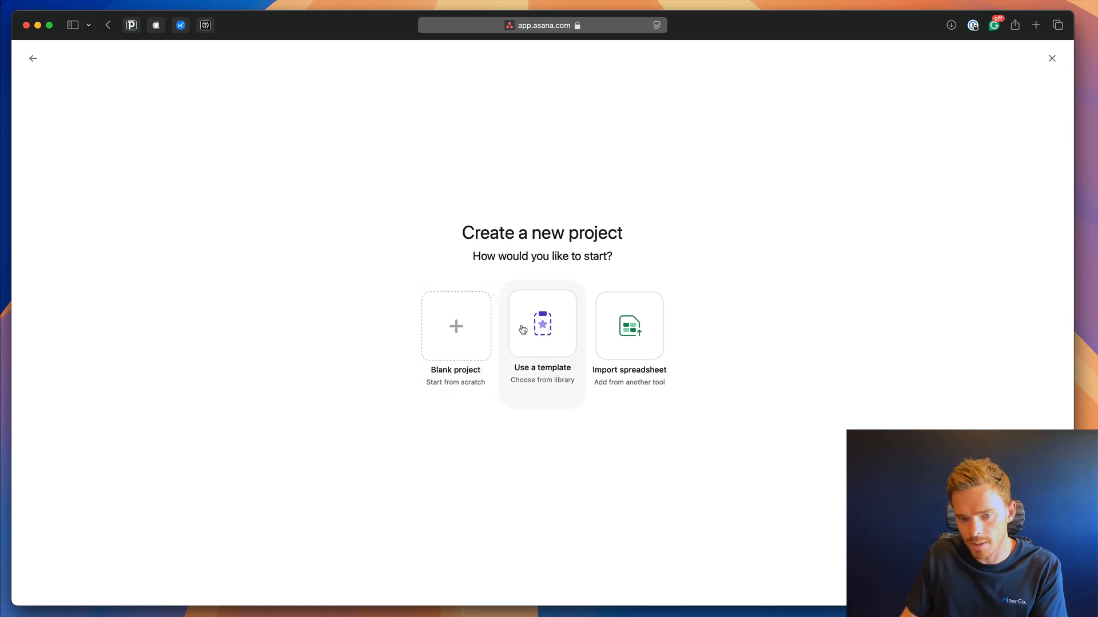
pyautogui.click(482, 331)
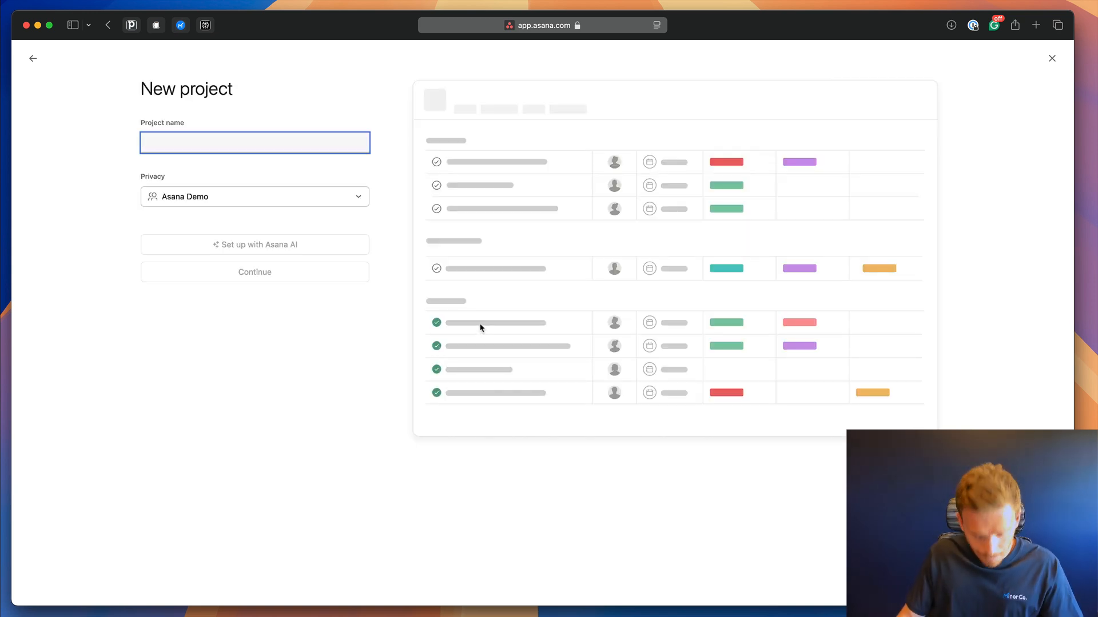
pyautogui.write('Divorce Settlements')
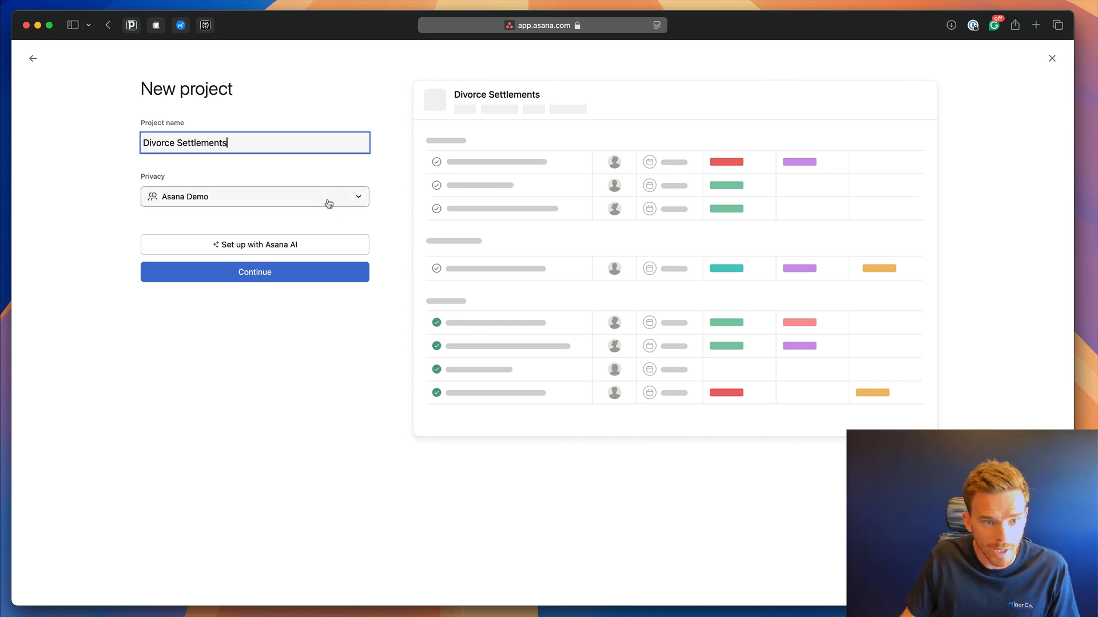
pyautogui.click(326, 204)
pyautogui.click(320, 213)
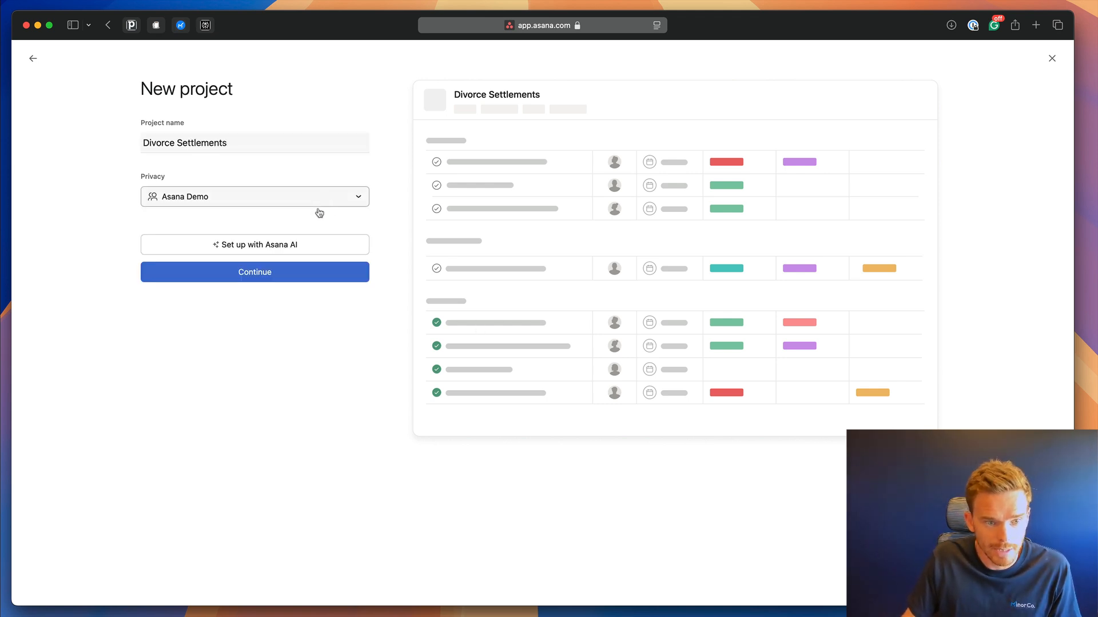
pyautogui.click(300, 270)
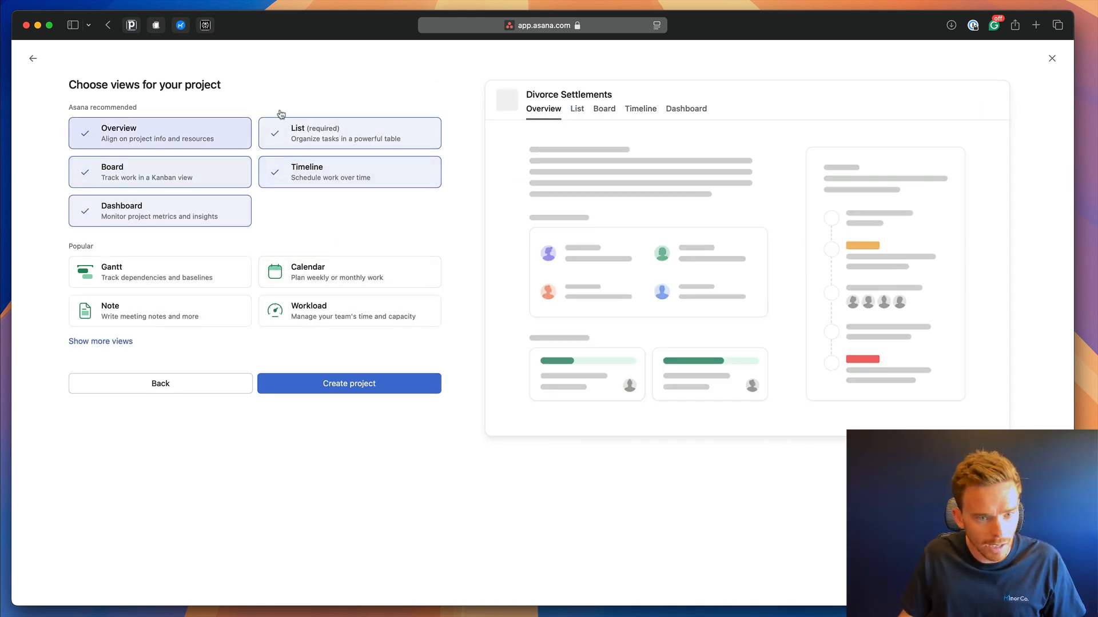
pyautogui.click(350, 384)
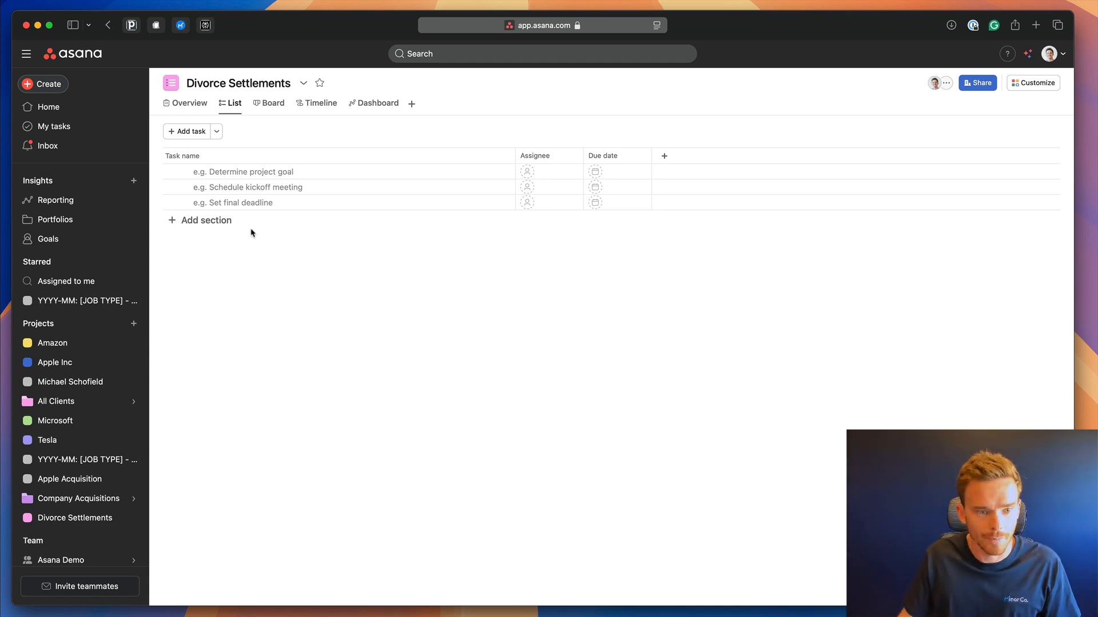
# Add sections Client Onboarding and Initial Review & Due Diligence, accepting the Diligence spelling fix.
pyautogui.click(231, 221)
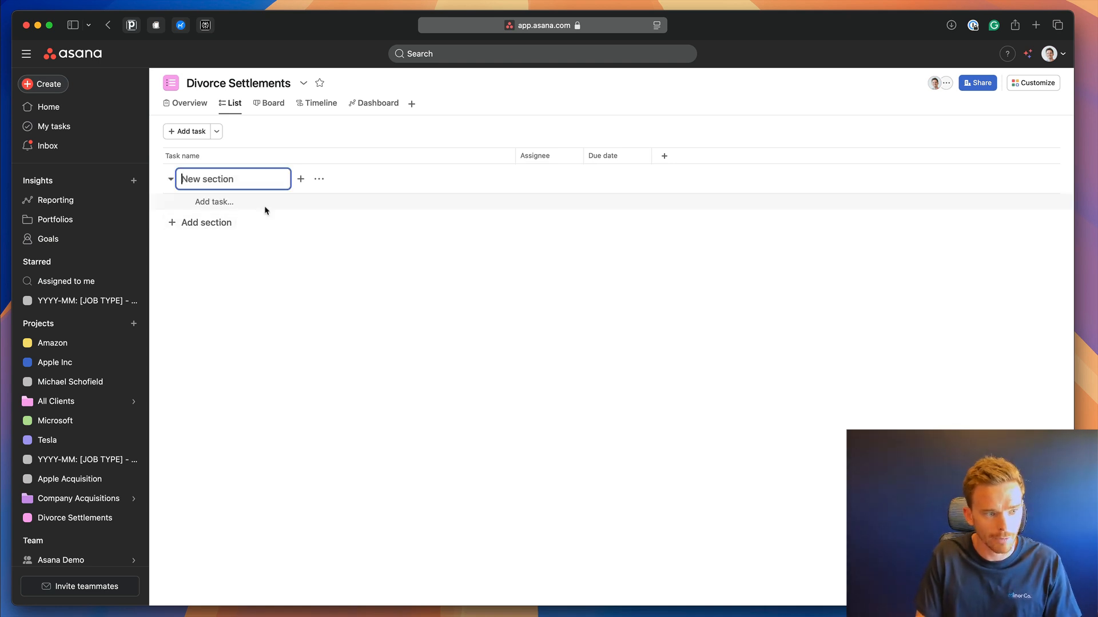
pyautogui.write('New C')
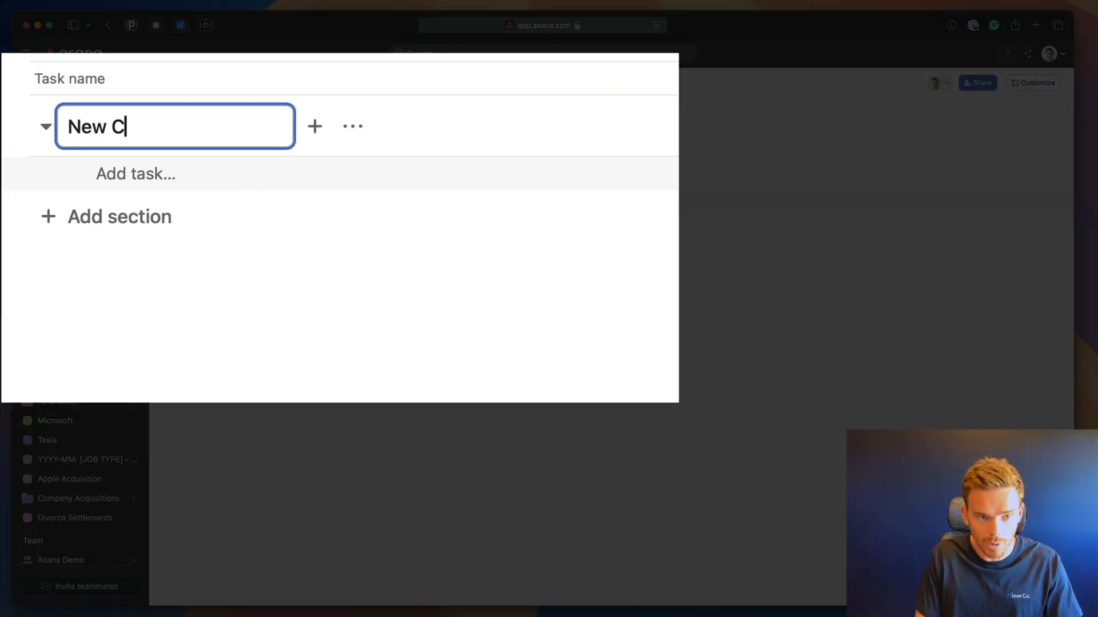
pyautogui.write('l')
pyautogui.hotkey('alt', 'BackSpace')
pyautogui.hotkey('alt', 'BackSpace')
pyautogui.write('Cl')
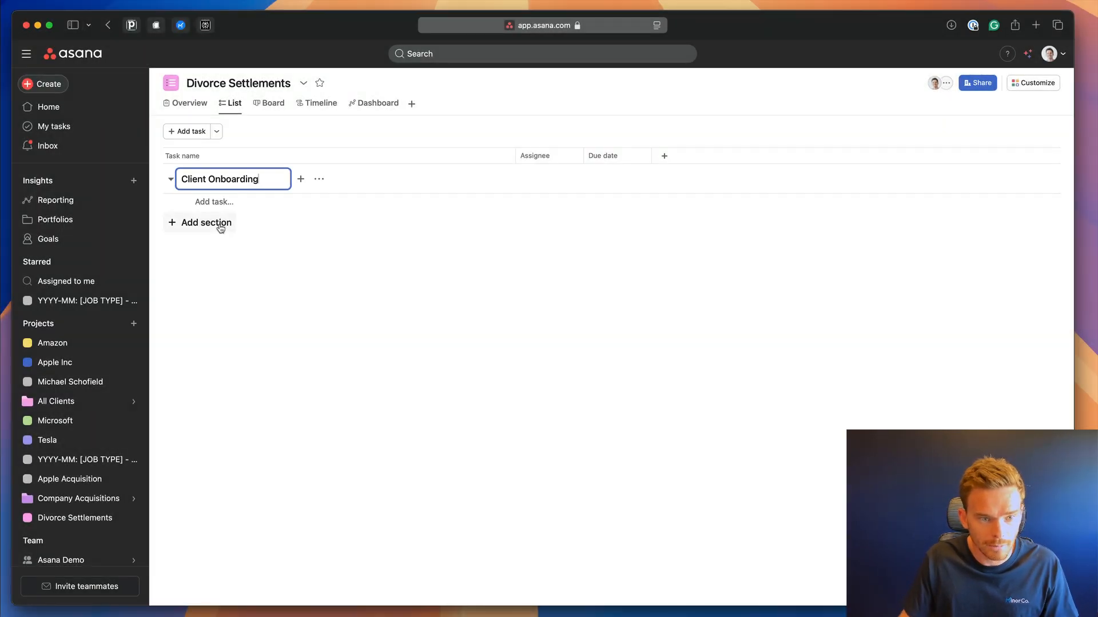
pyautogui.click(218, 224)
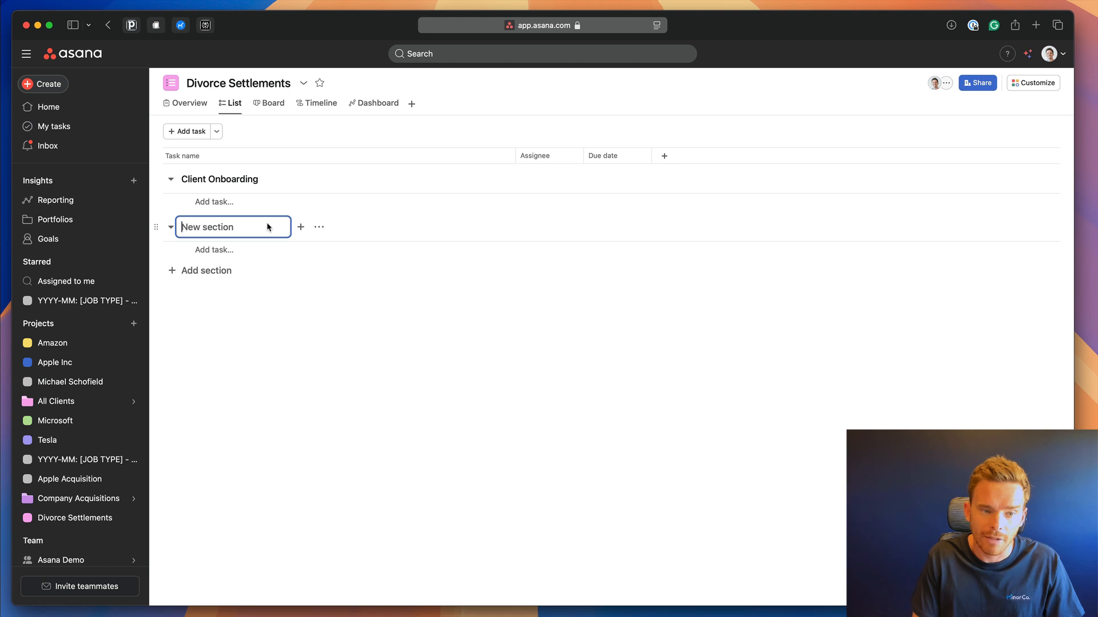
pyautogui.write('Initial Review &')
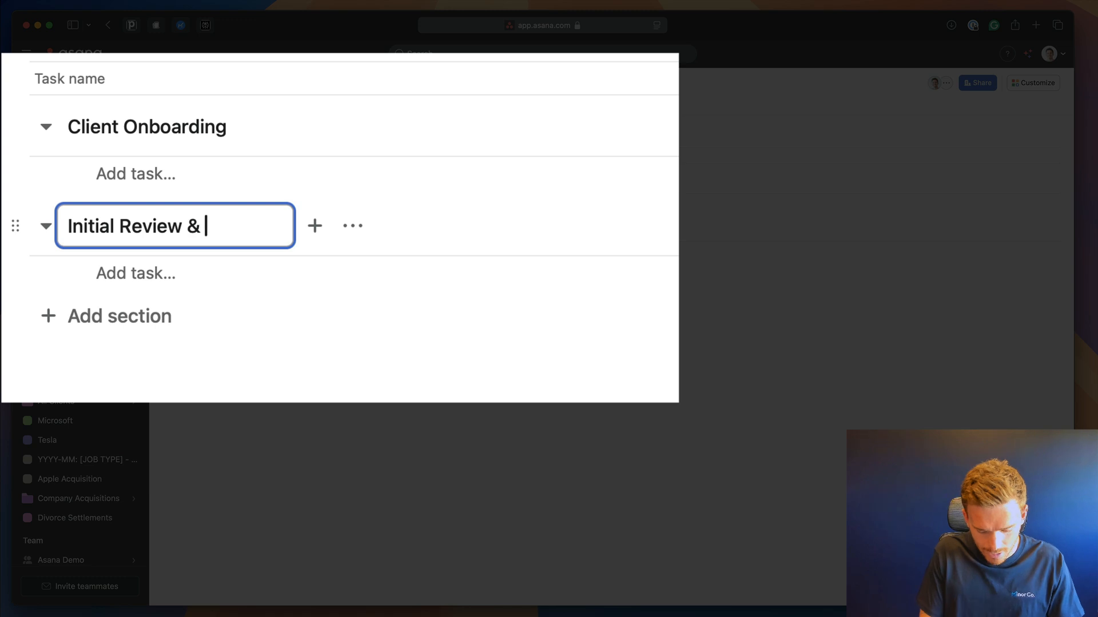
pyautogui.write('Due Dilli')
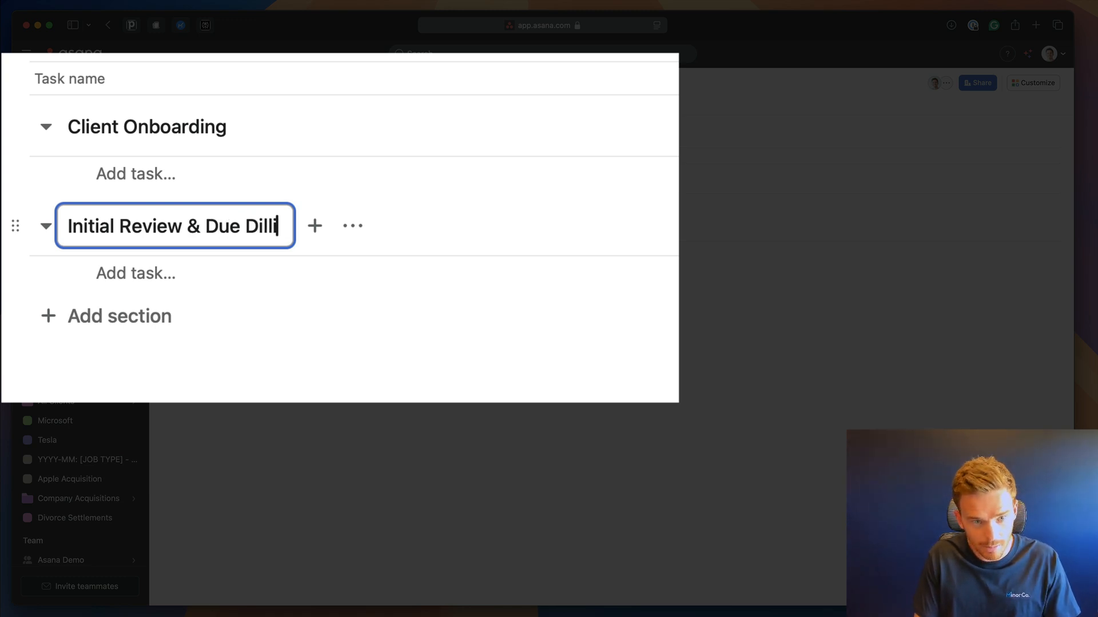
pyautogui.write('gence')
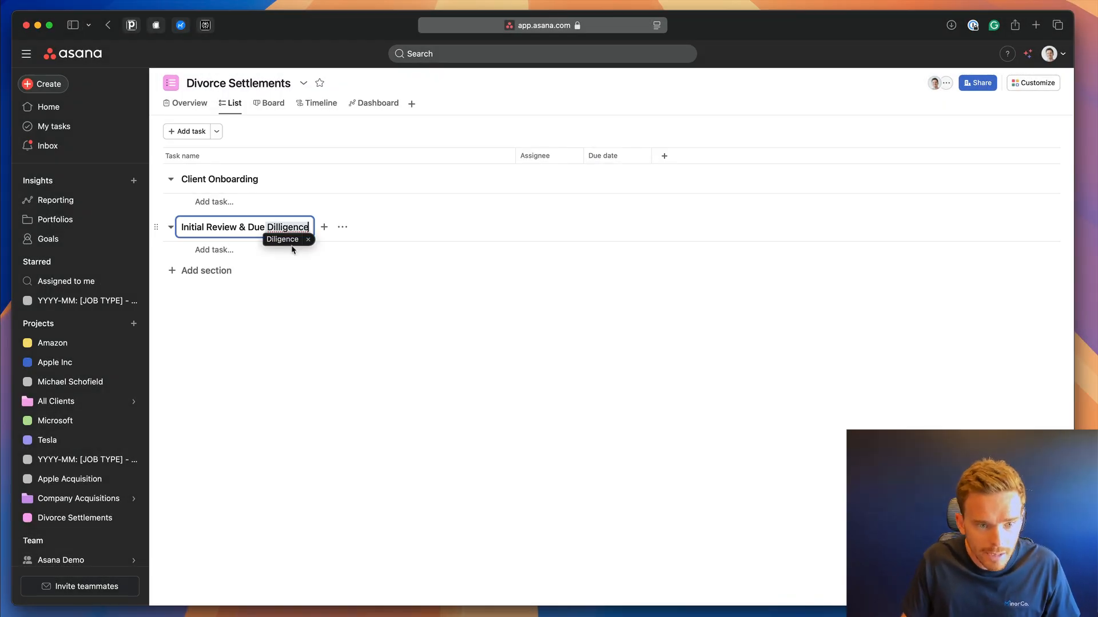
pyautogui.click(292, 245)
pyautogui.press('Return')
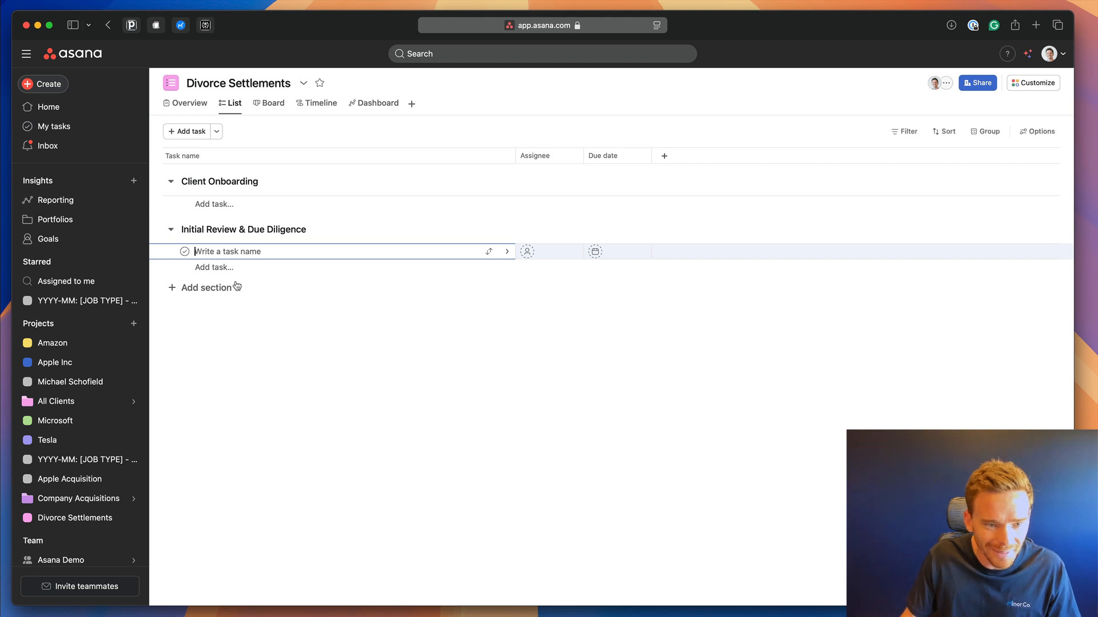
# Add sections Initial Pleadings, Court Filings and Closing & Settlement.
pyautogui.click(236, 286)
pyautogui.write('Initial Pleadings')
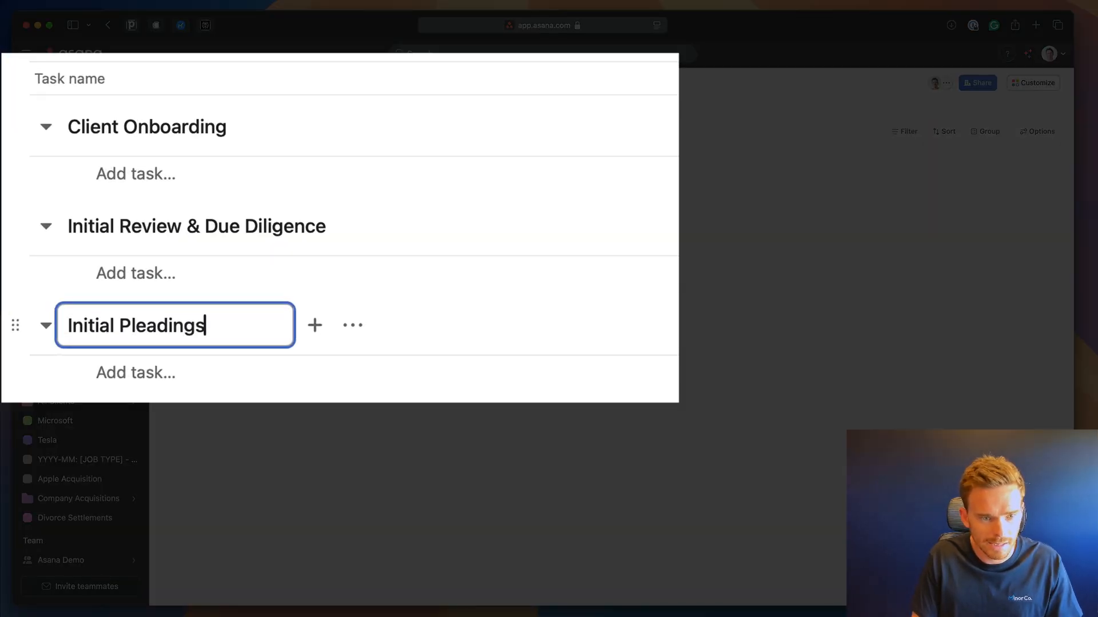
pyautogui.click(194, 324)
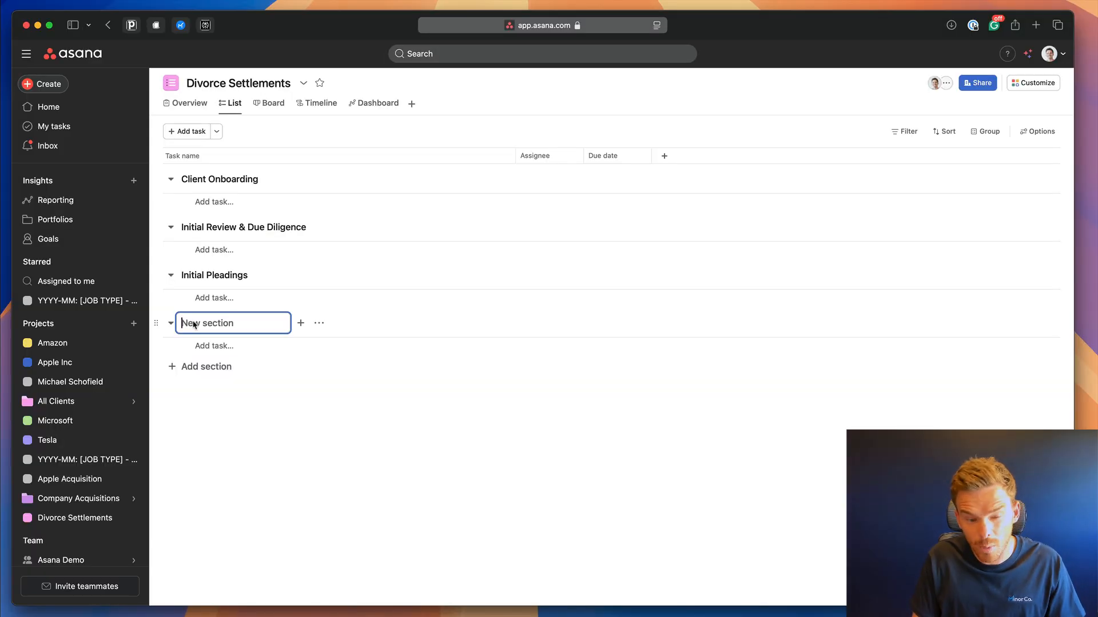
pyautogui.write('Court Filings')
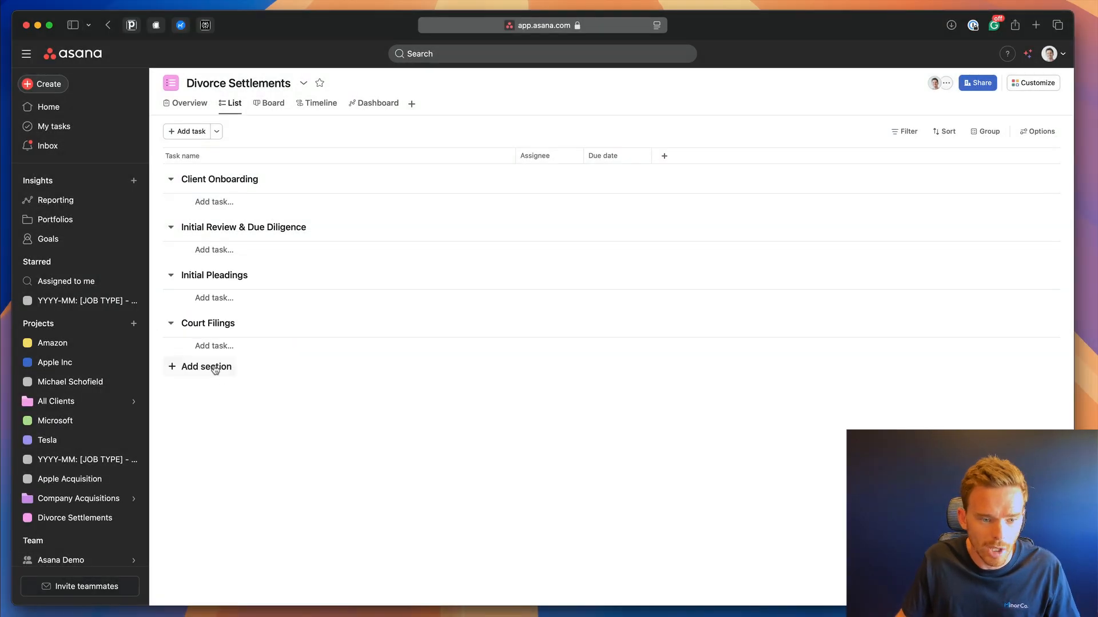
pyautogui.click(215, 368)
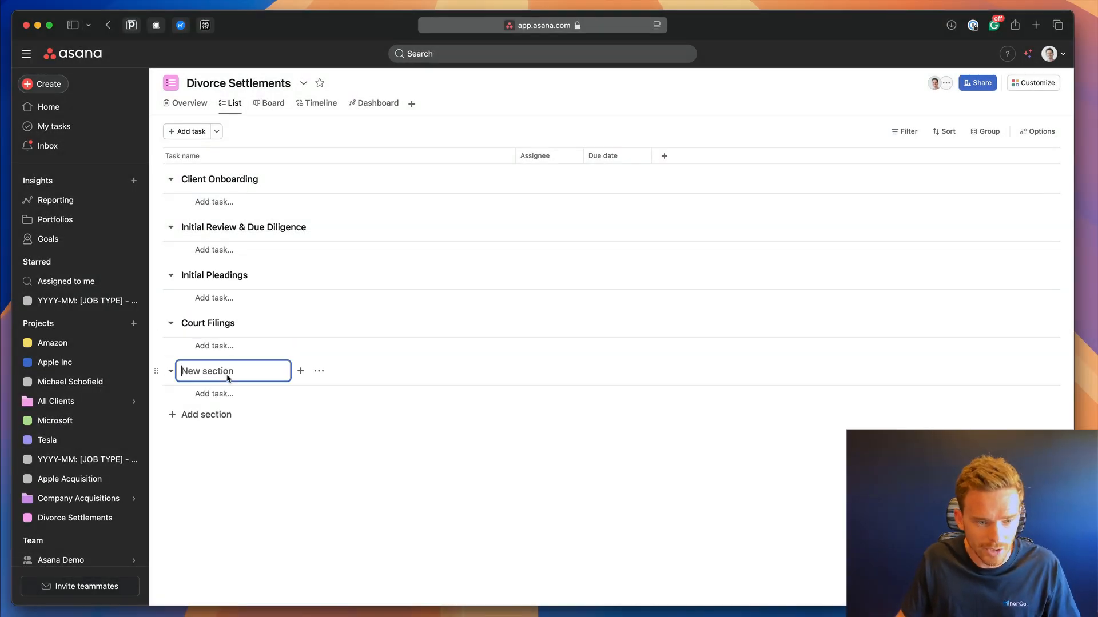
pyautogui.write('Closing')
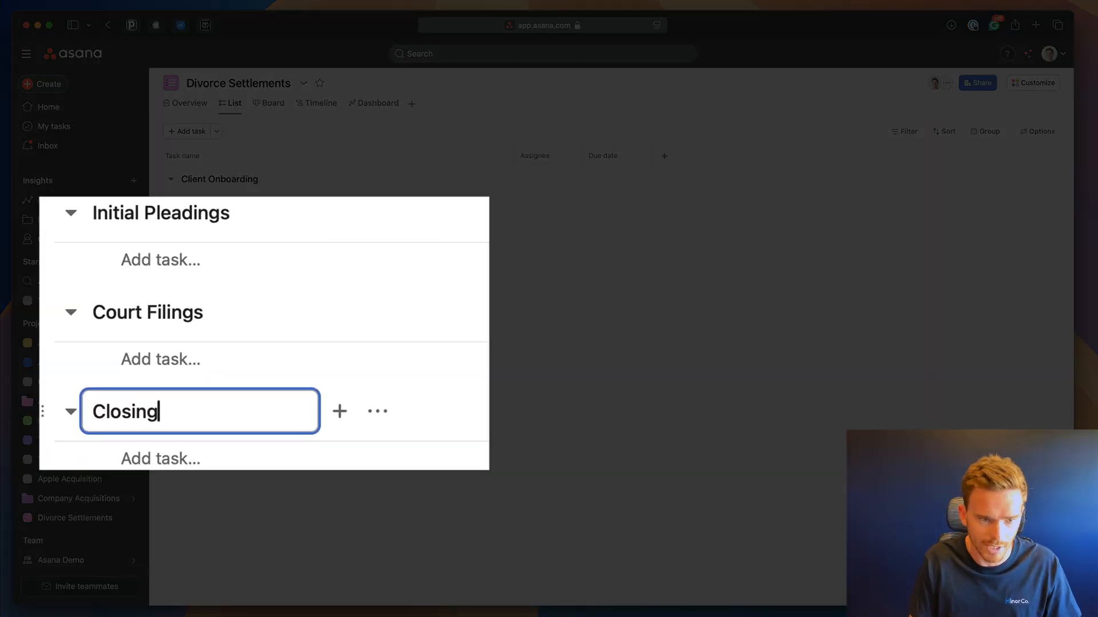
pyautogui.click(223, 495)
pyautogui.click(207, 371)
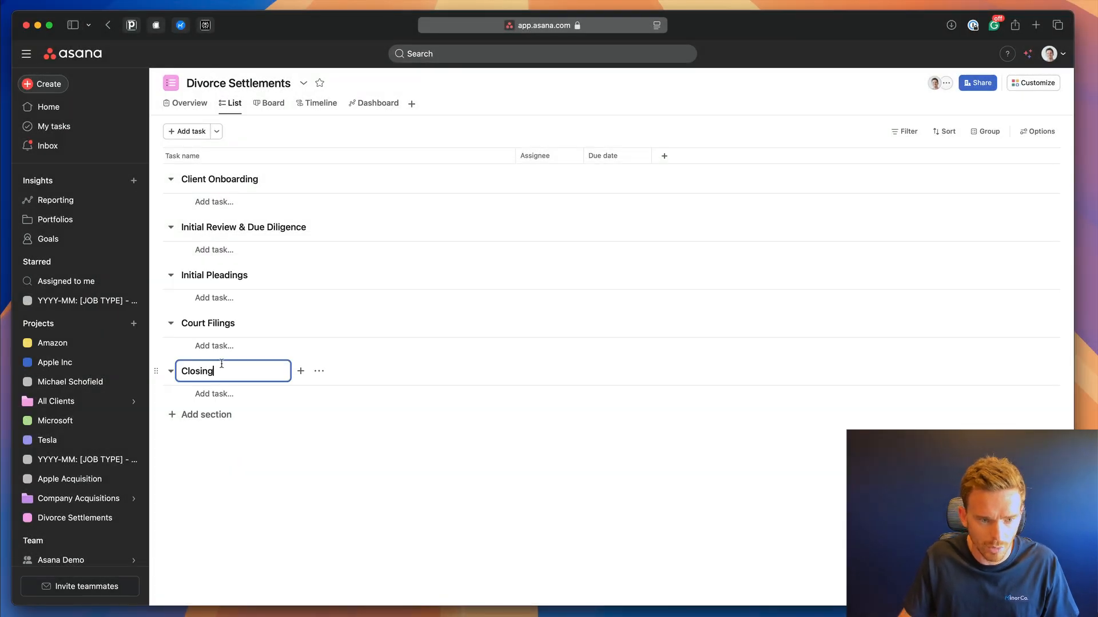
pyautogui.write('& S')
pyautogui.write('ett')
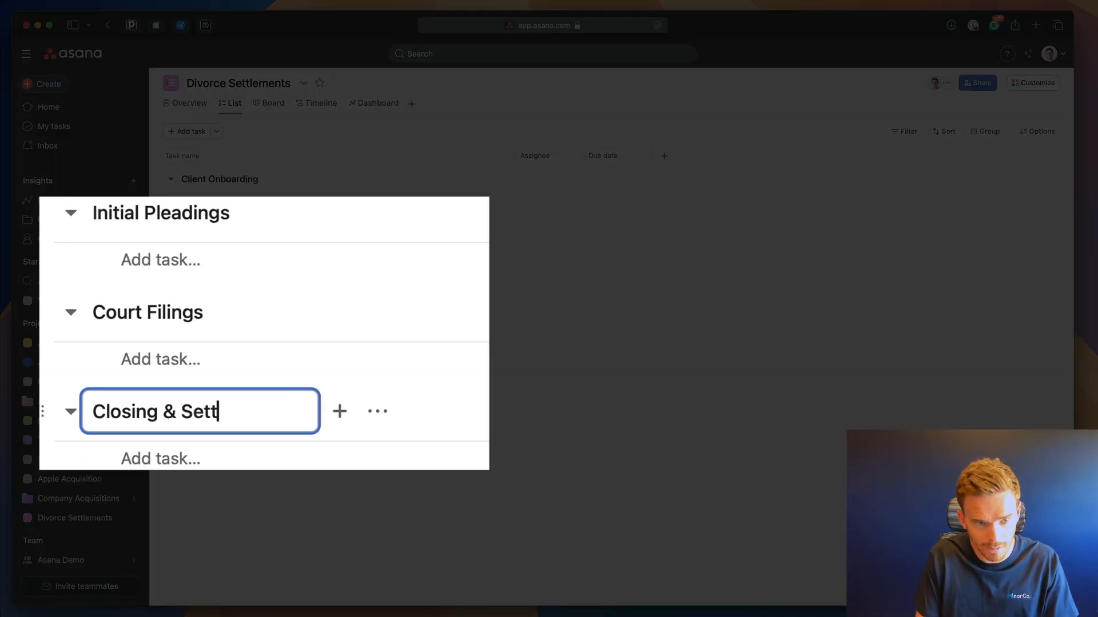
pyautogui.write('lement')
pyautogui.press('Return')
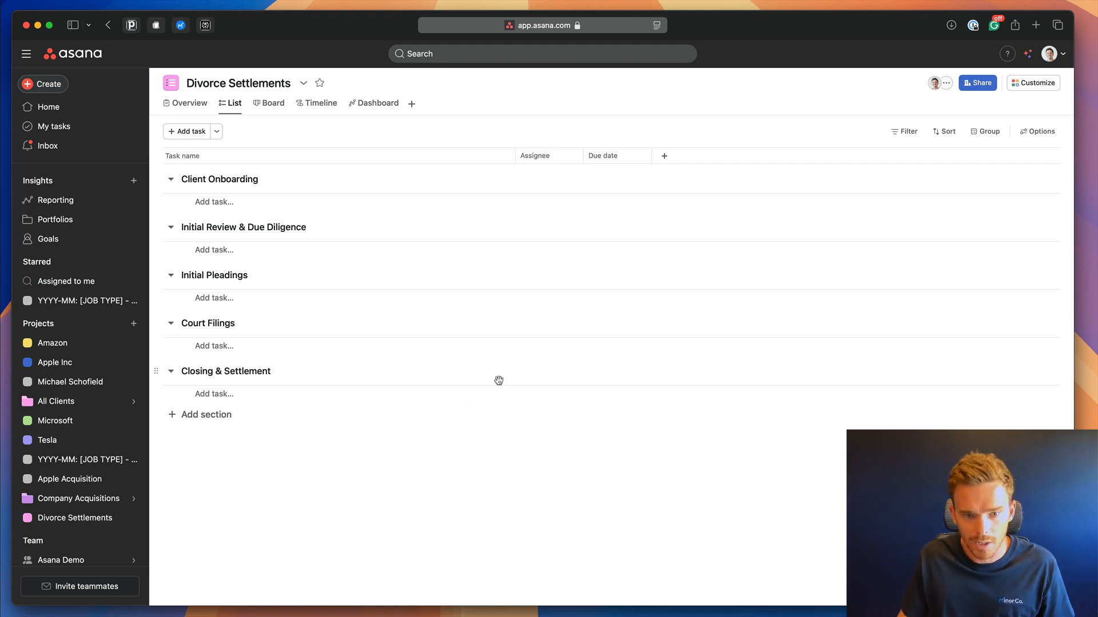
# Create a single-select 'Client Type' custom field with options Petitioner and Responder.
pyautogui.click(1034, 84)
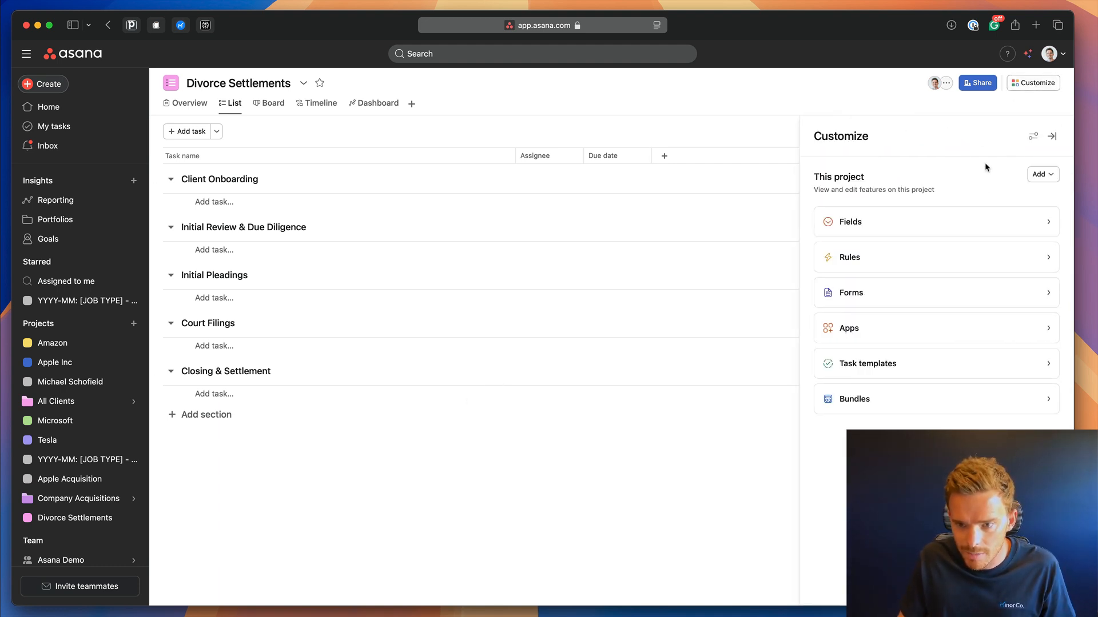
pyautogui.click(928, 222)
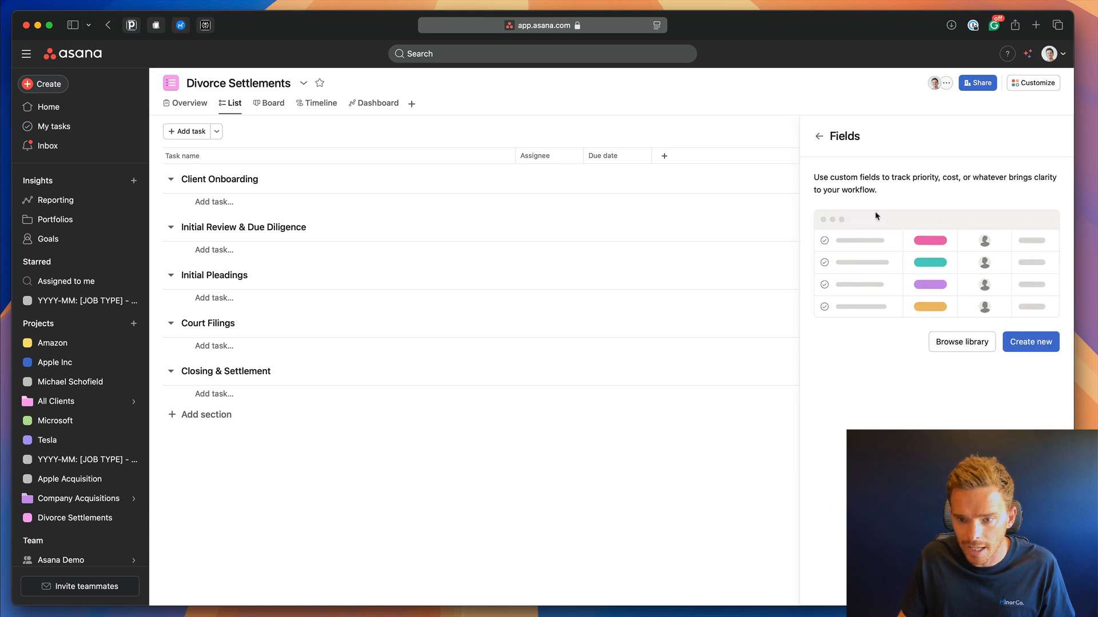
pyautogui.click(1009, 344)
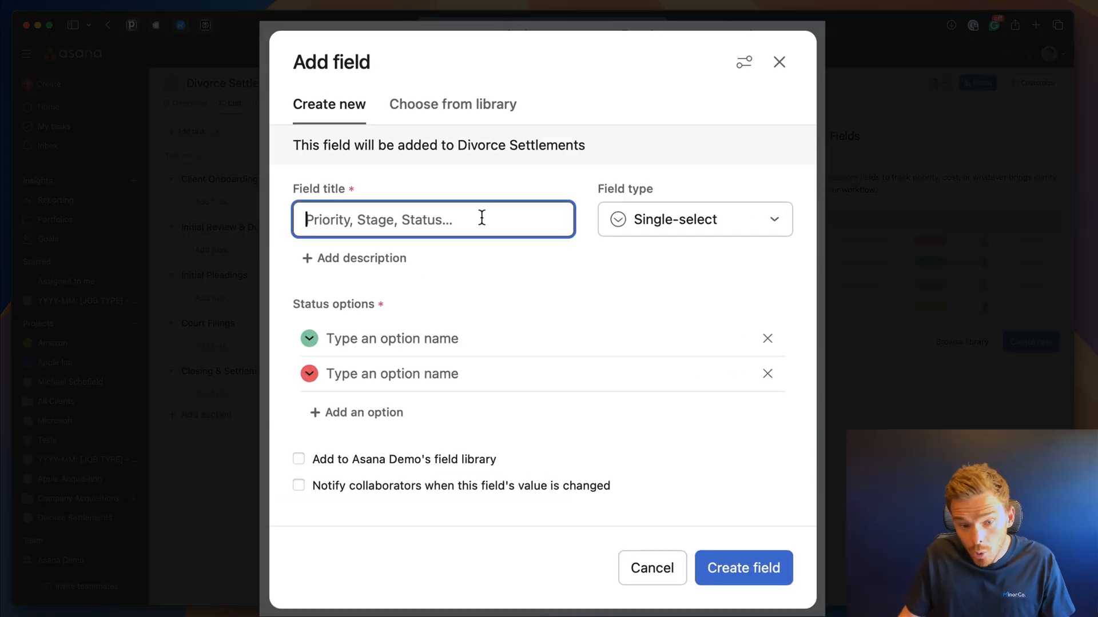
pyautogui.write('Client Type')
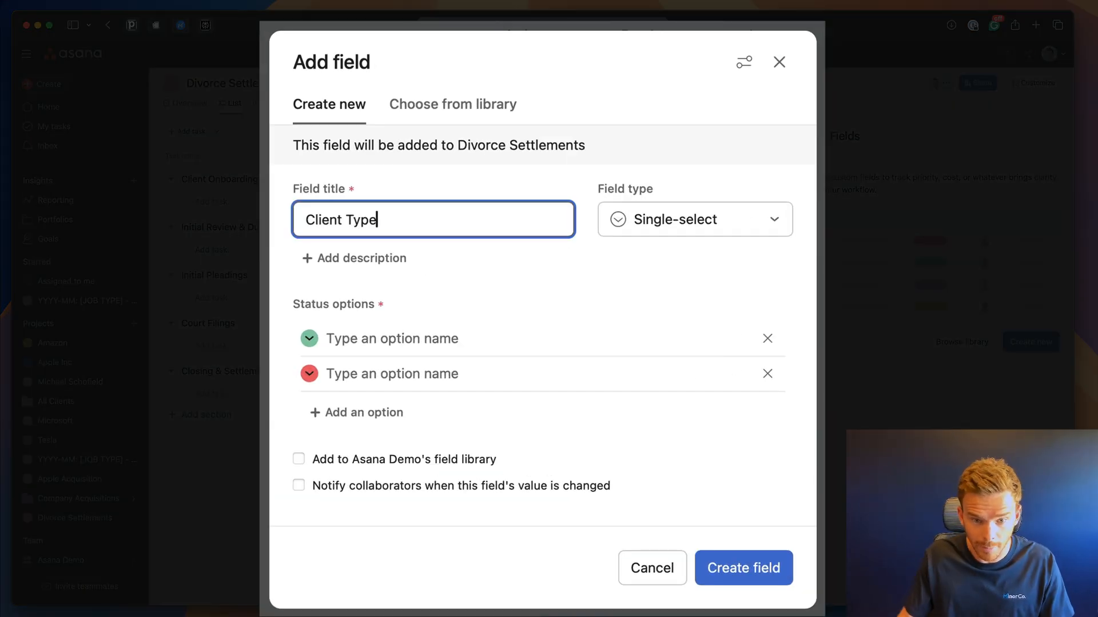
pyautogui.click(727, 228)
pyautogui.click(519, 319)
pyautogui.click(475, 337)
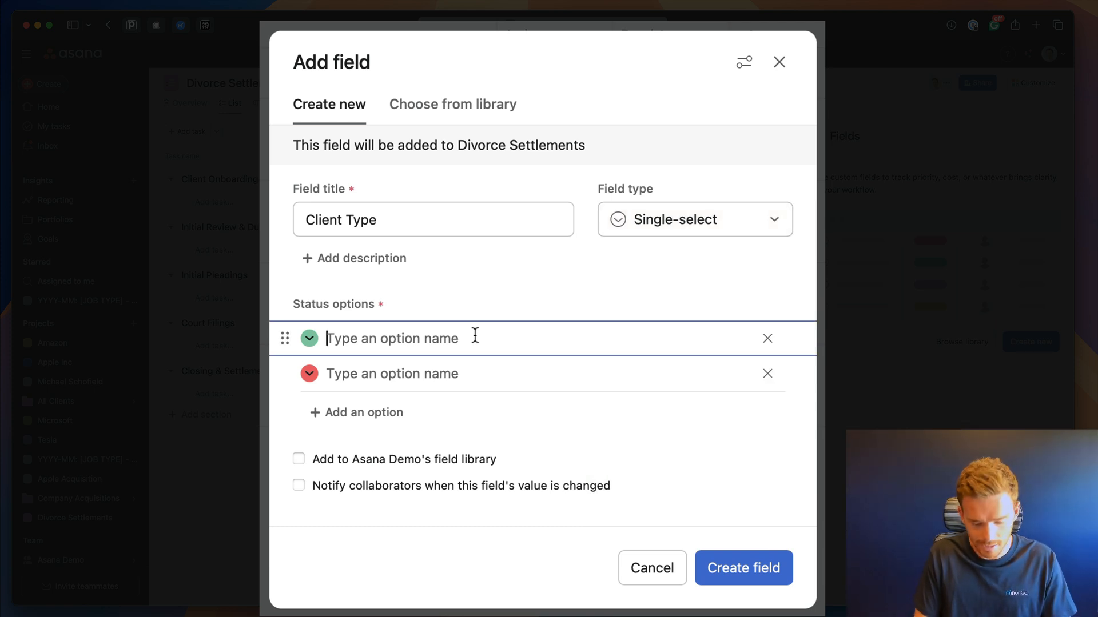
pyautogui.write('Petitioner')
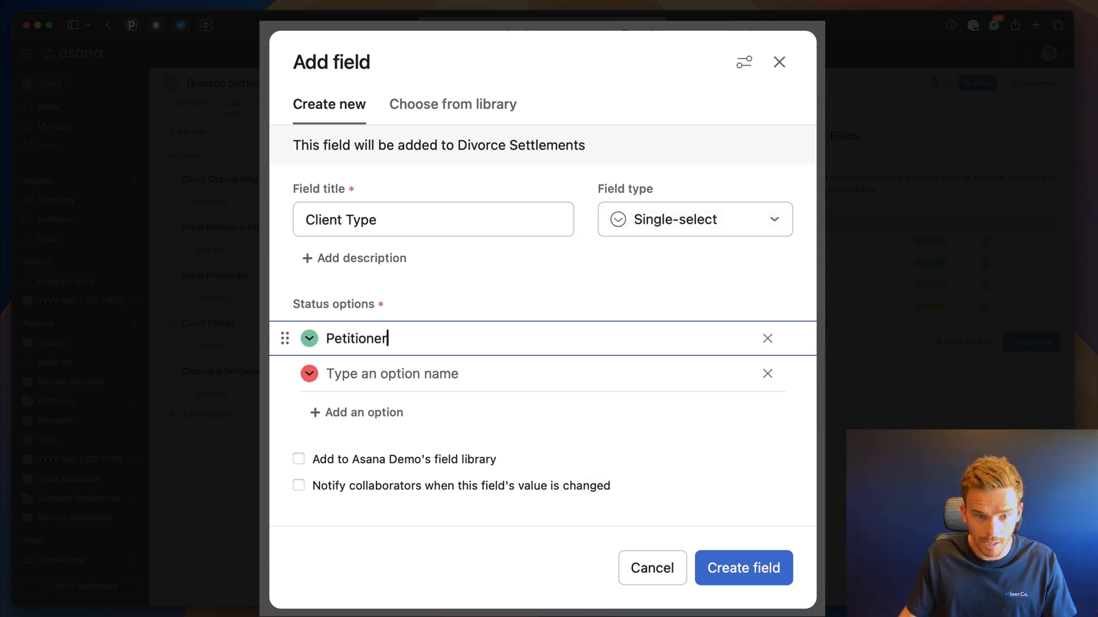
pyautogui.click(371, 373)
pyautogui.write('RE')
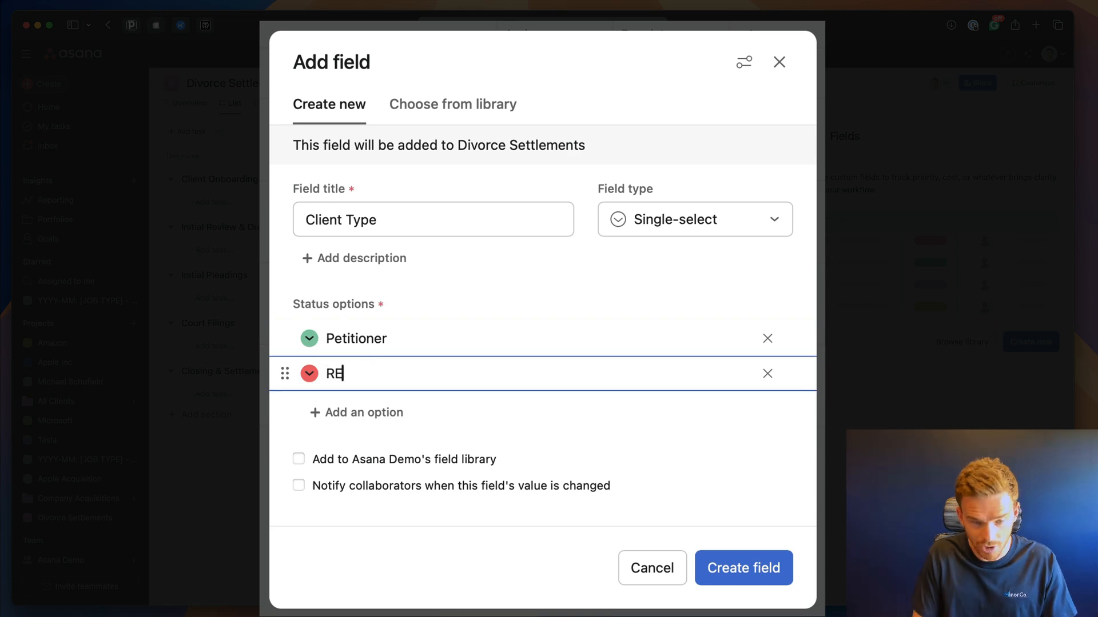
pyautogui.write('sponder')
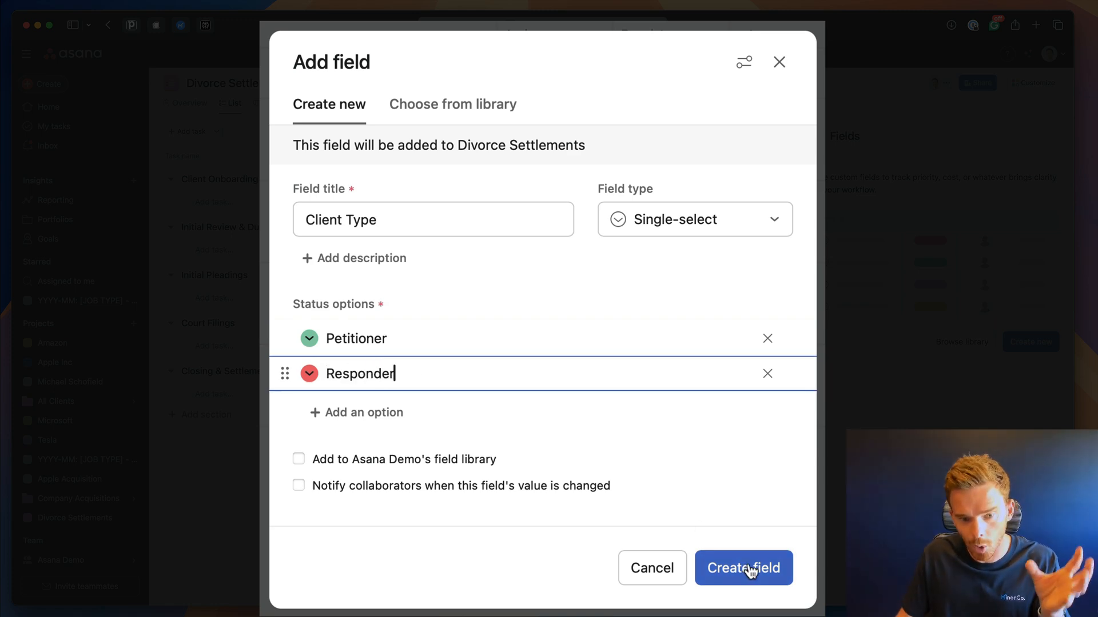
pyautogui.click(748, 569)
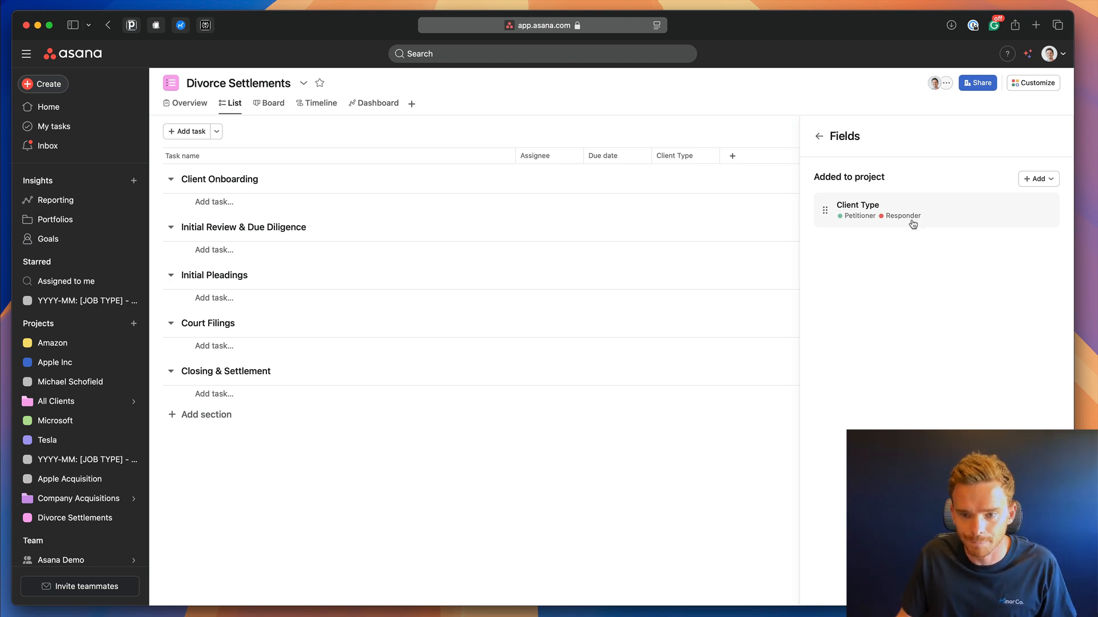
# Add task templates named 'Petitioner Template' and 'Responder Template' under Customize.
pyautogui.click(820, 137)
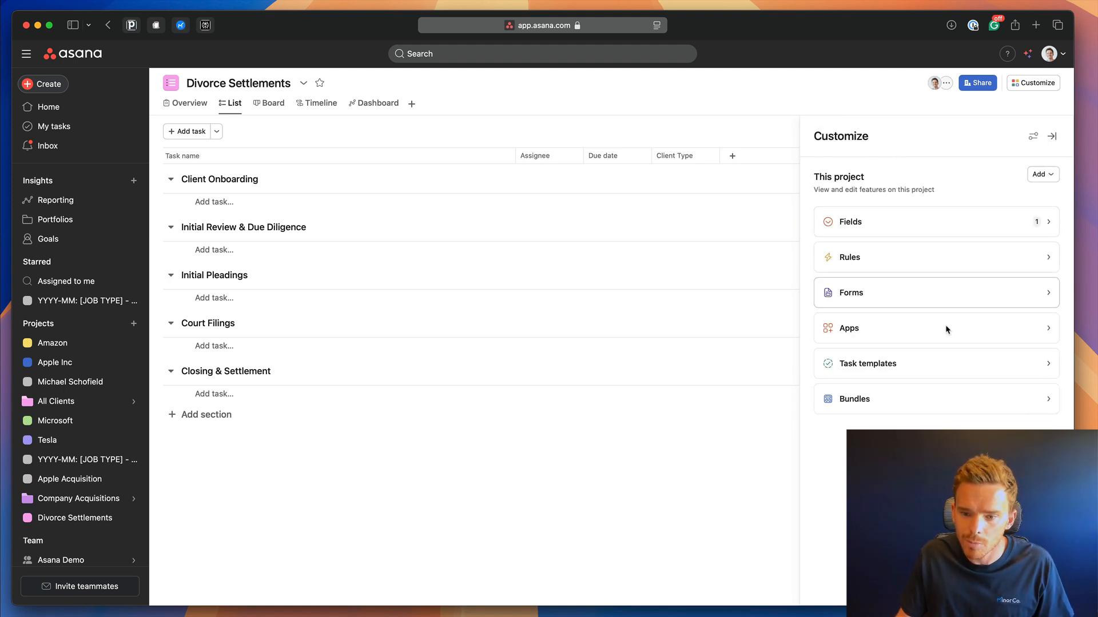
pyautogui.click(941, 370)
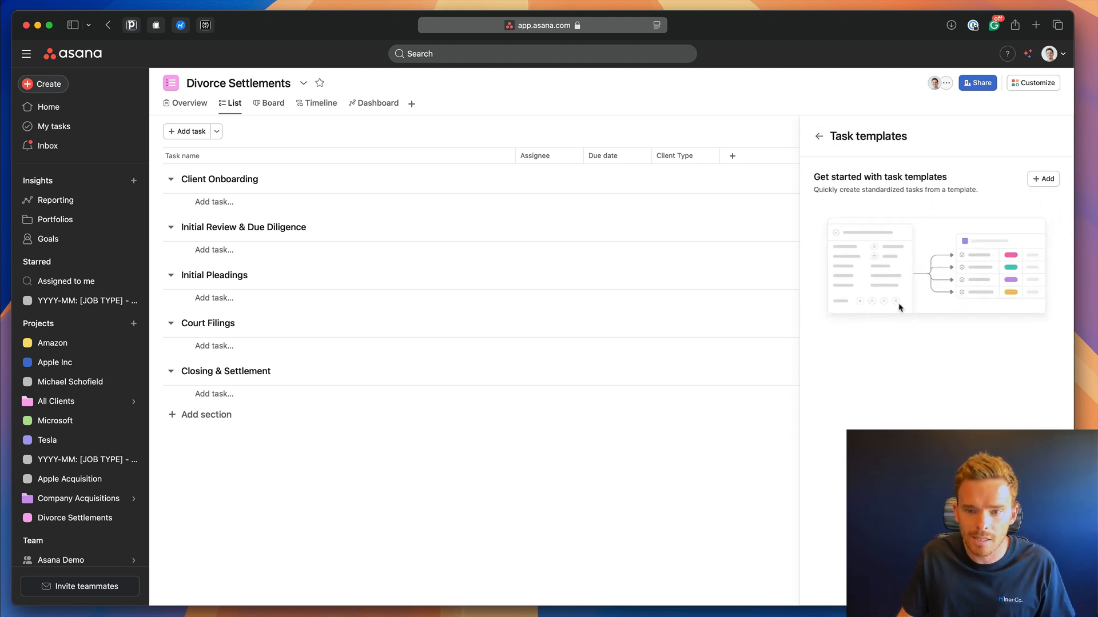
pyautogui.click(1044, 178)
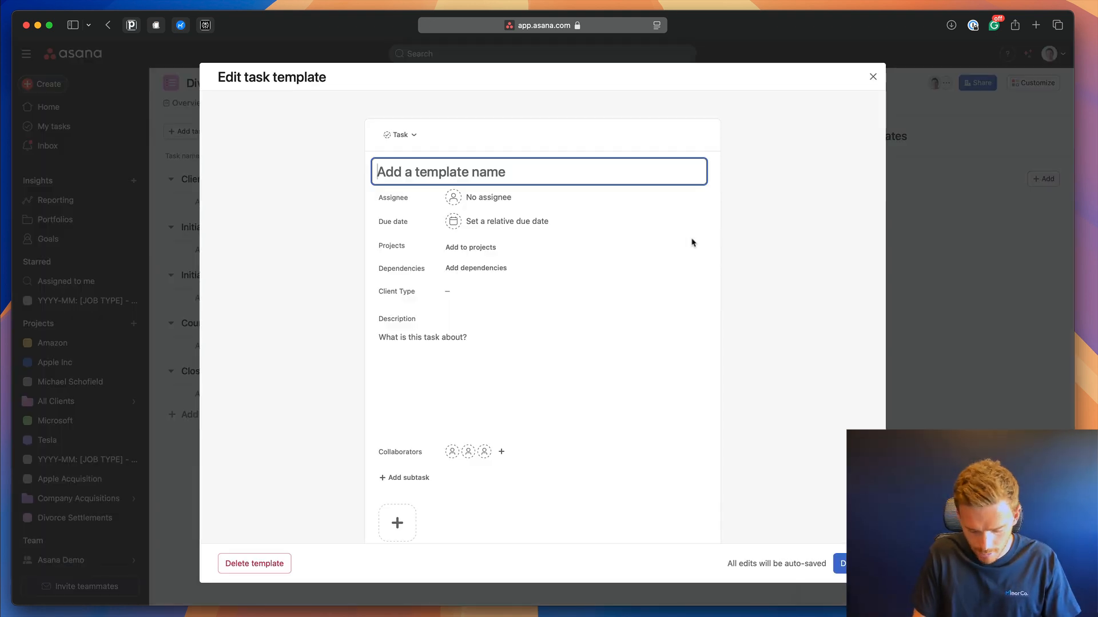
pyautogui.write('Petitioner Template')
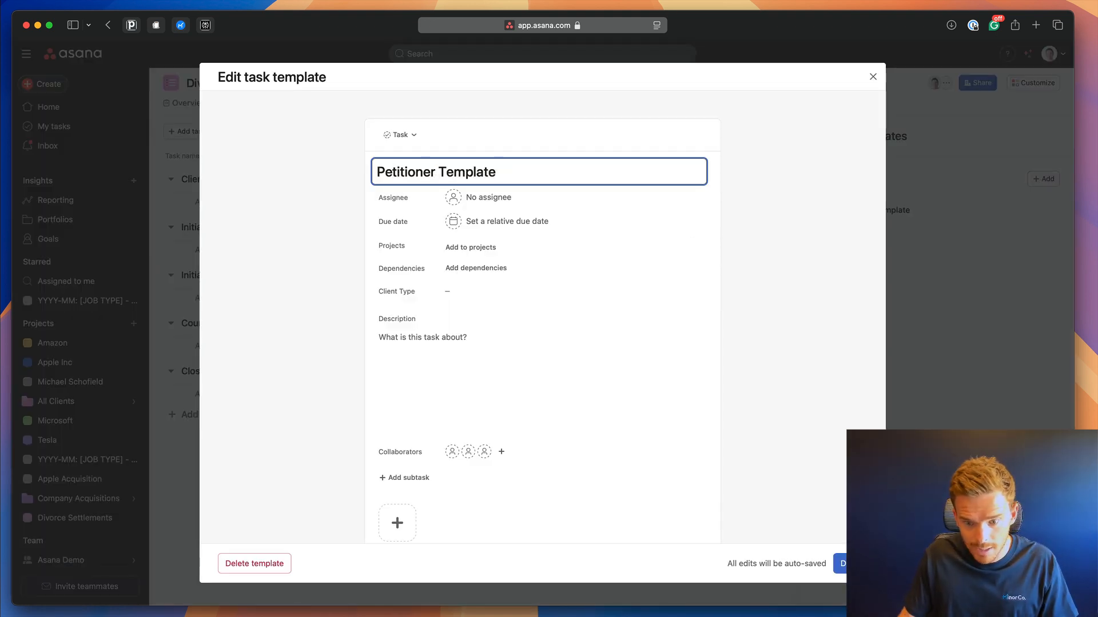
pyautogui.click(927, 328)
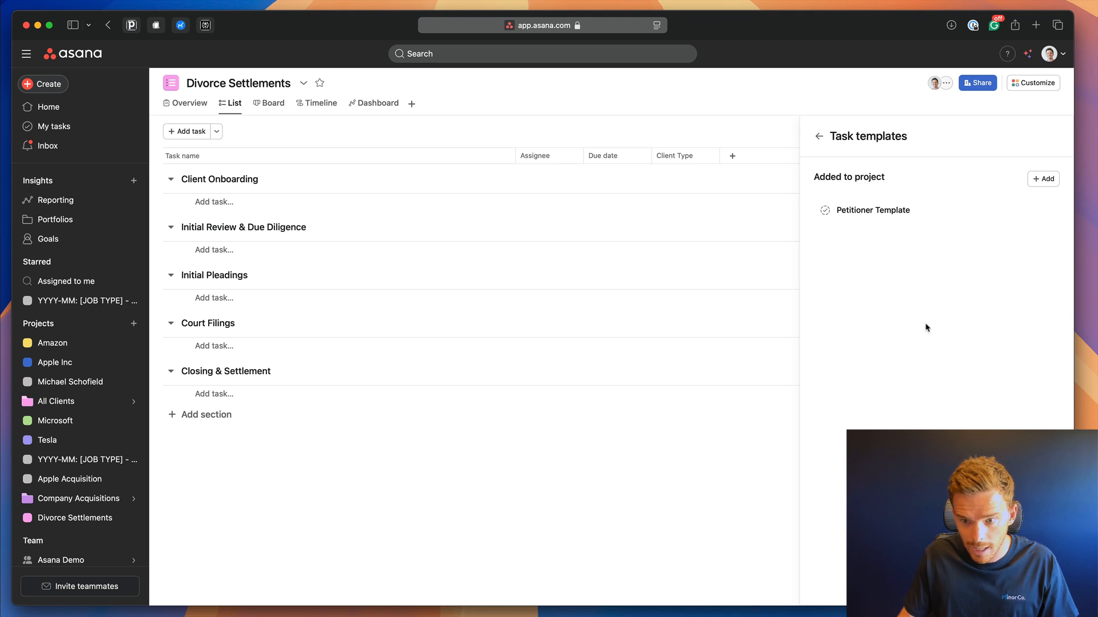
pyautogui.click(1032, 183)
pyautogui.write('Responder Template')
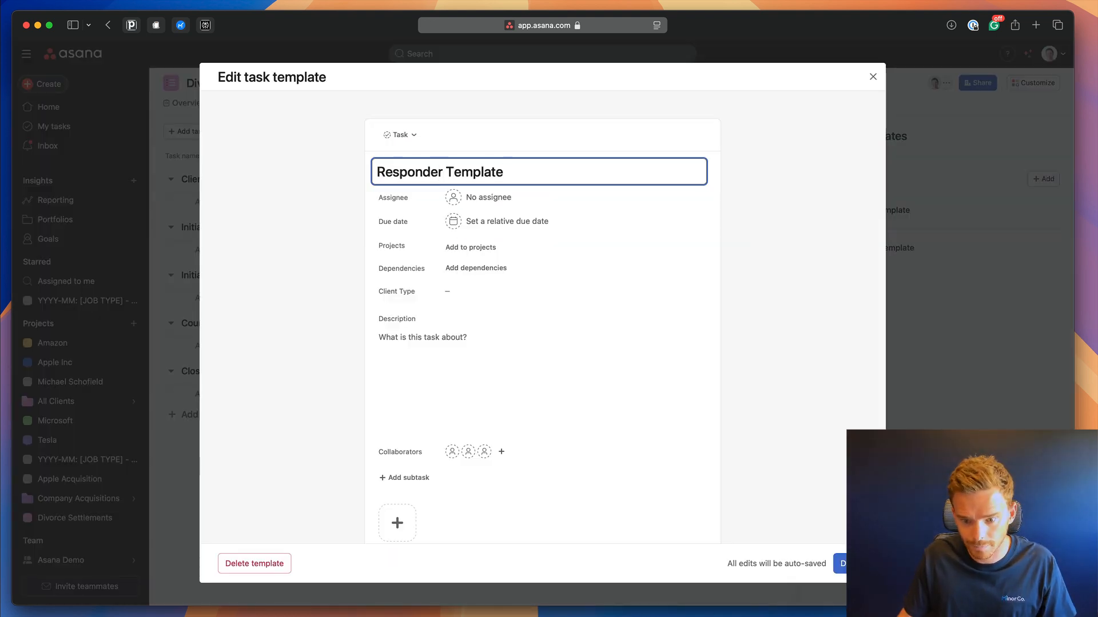
pyautogui.click(912, 461)
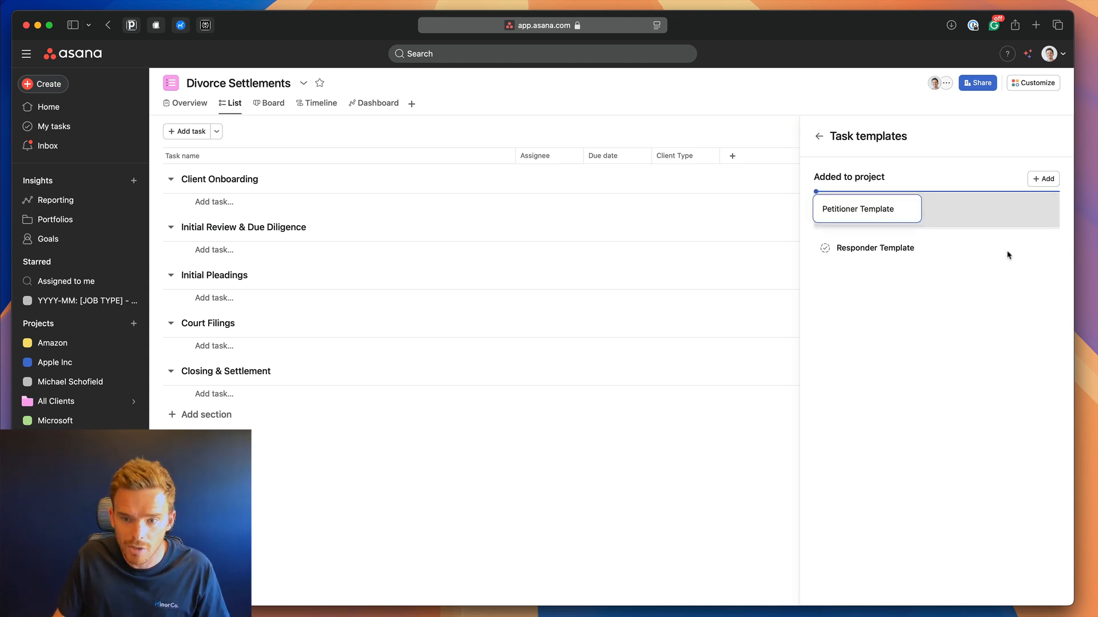
# Fill the Petitioner Template description with Name, Phone, Email, DoB, Occupation and Income lines.
pyautogui.click(958, 214)
pyautogui.click(422, 357)
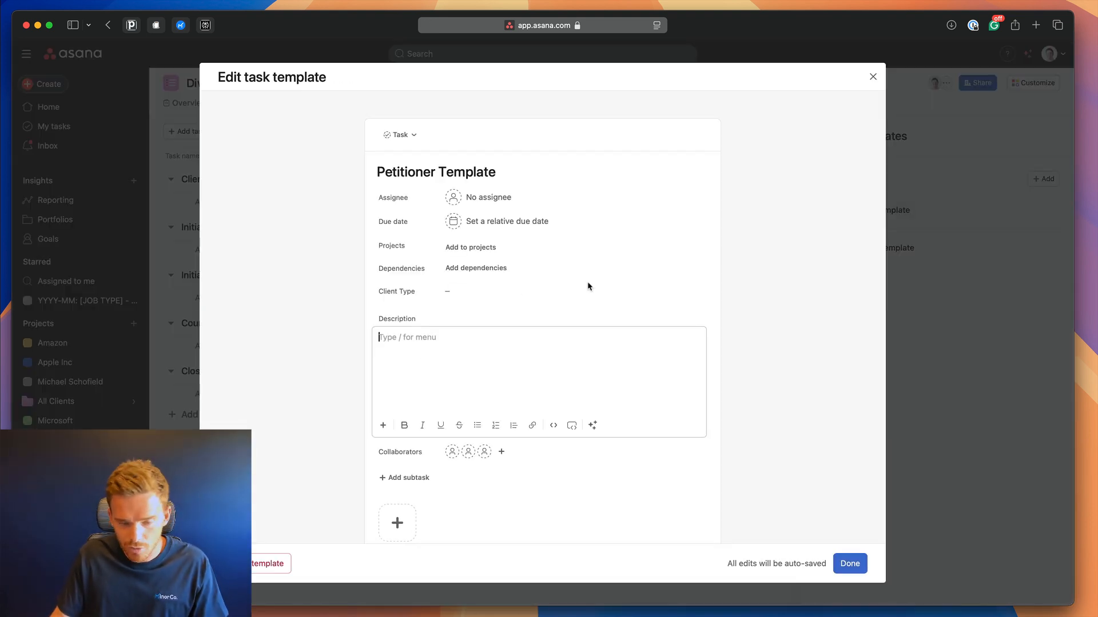
pyautogui.write('Name')
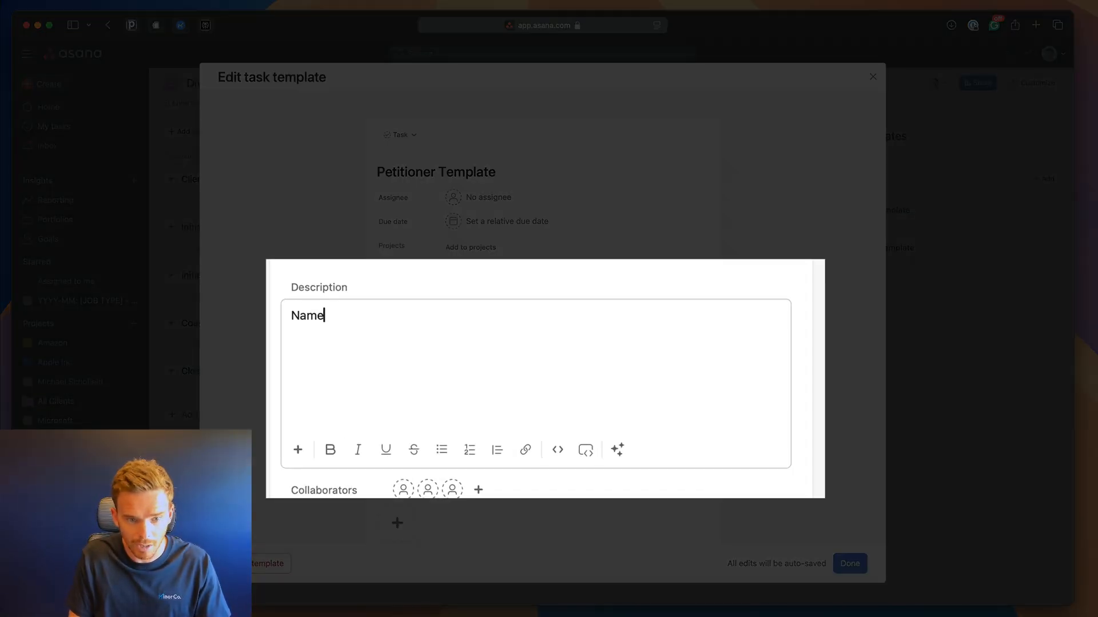
pyautogui.write(':')
pyautogui.press('Return')
pyautogui.write('Phone:')
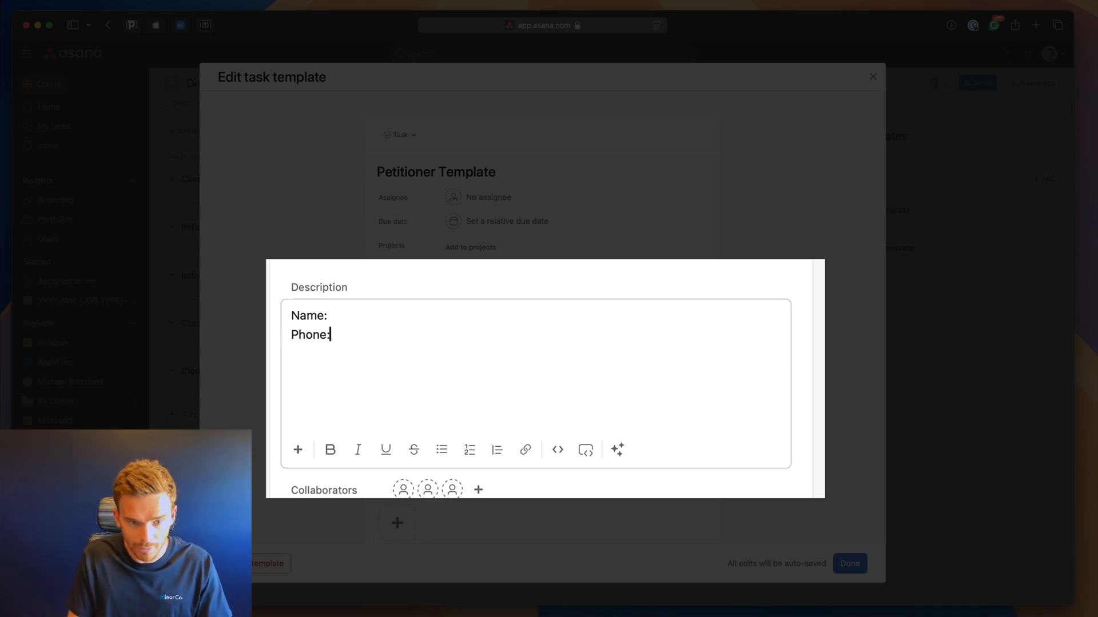
pyautogui.press('Return')
pyautogui.write('Email:')
pyautogui.press('Return')
pyautogui.write('Do')
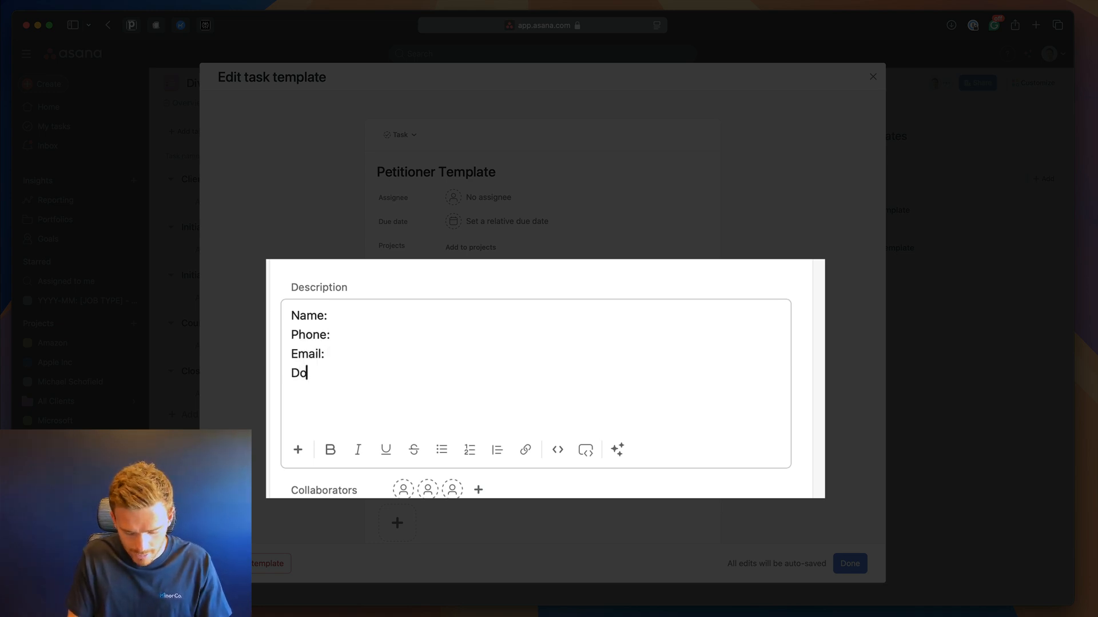
pyautogui.write('B:')
pyautogui.press('Return')
pyautogui.write('Occupat')
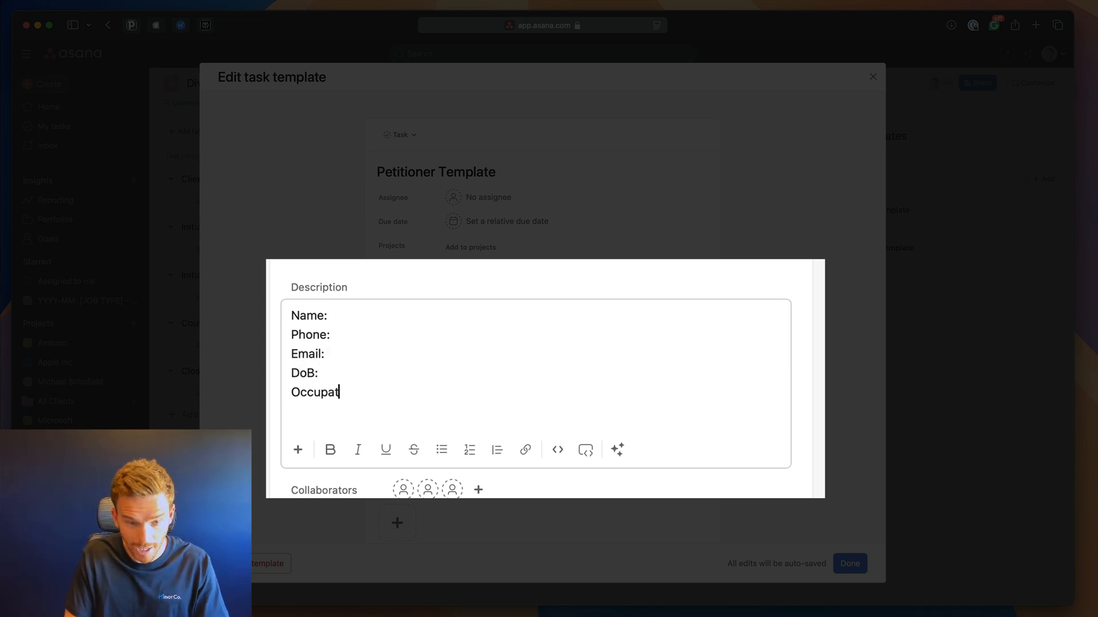
pyautogui.write('ion:')
pyautogui.press('Return')
pyautogui.write('Income:')
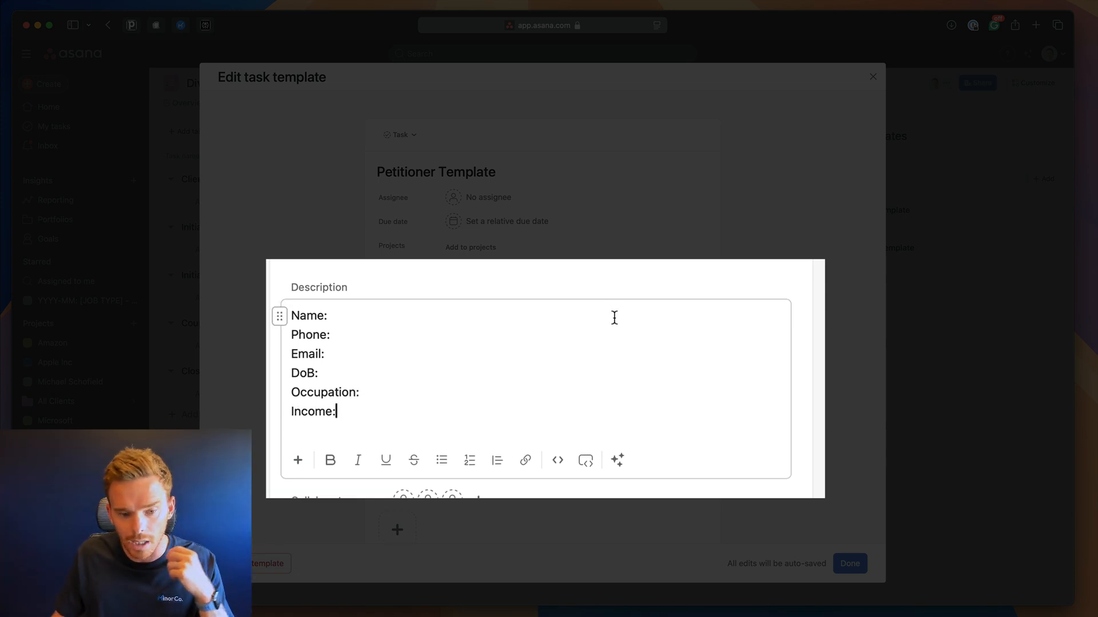
pyautogui.click(554, 373)
# Add subtasks 'Request proof of income' and 'Request proof of ID' and close the template.
pyautogui.scroll(-2, 542, 349)
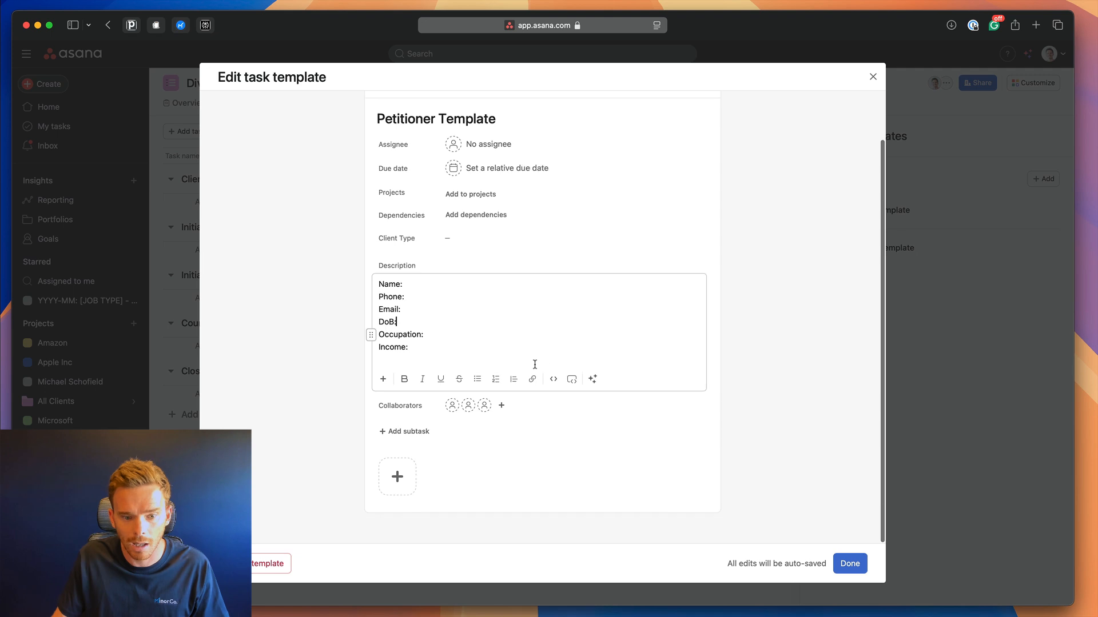
pyautogui.click(426, 435)
pyautogui.scroll(1, 461, 479)
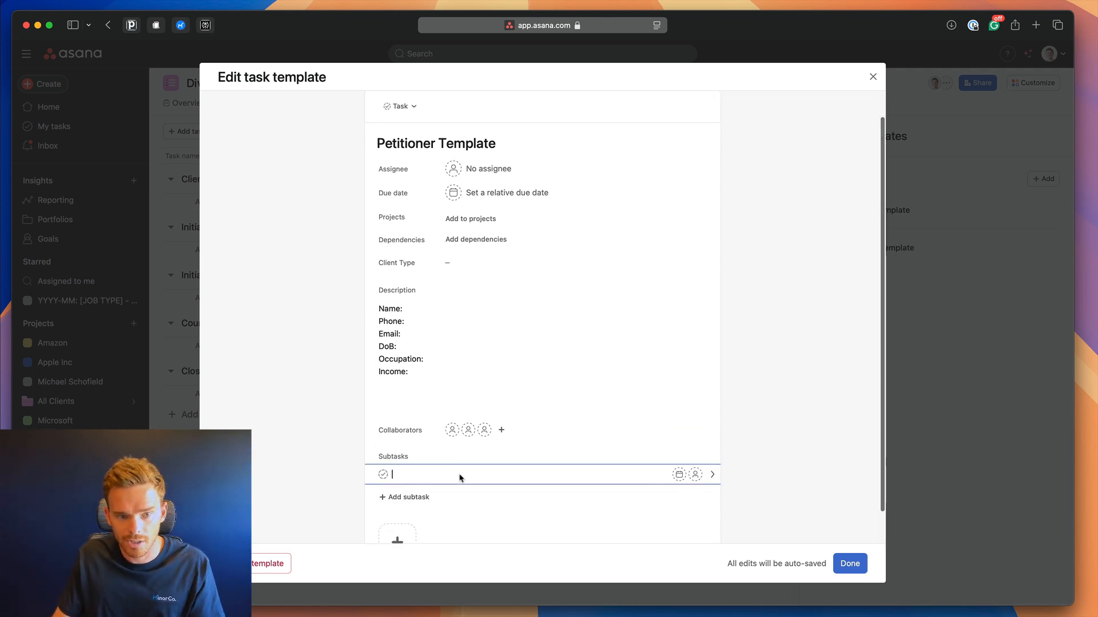
pyautogui.scroll(-1, 461, 478)
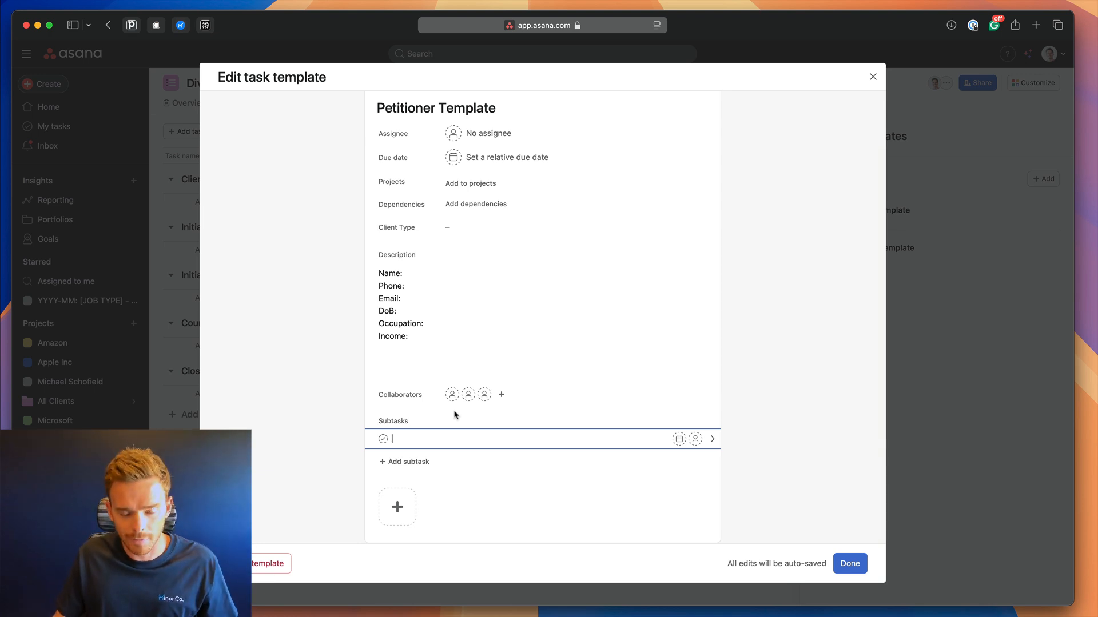
pyautogui.write('Req')
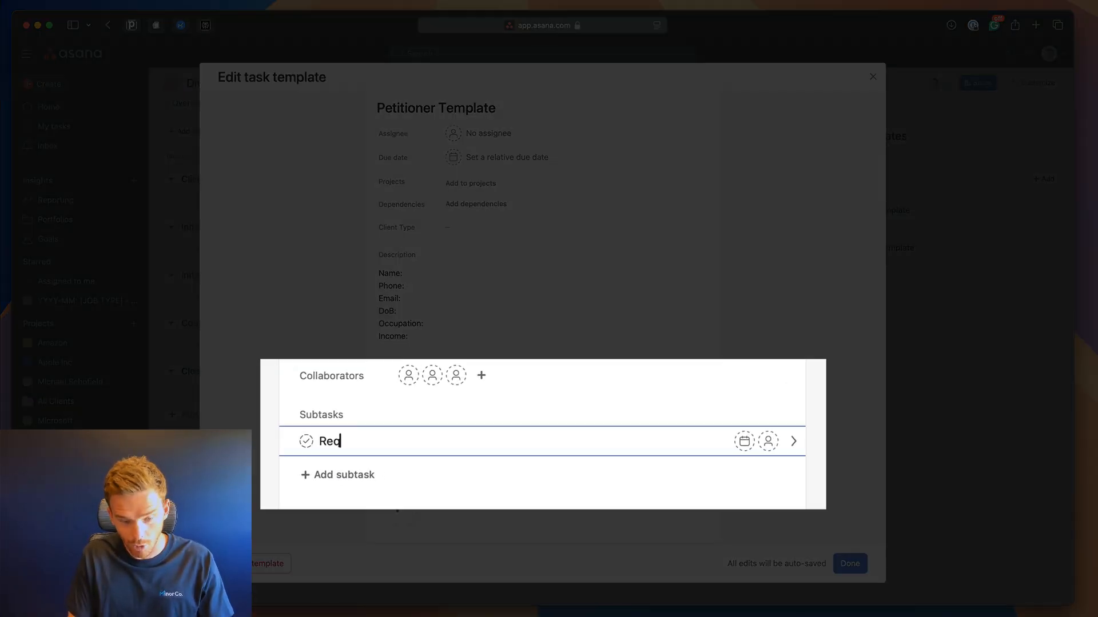
pyautogui.write('uest proof of in')
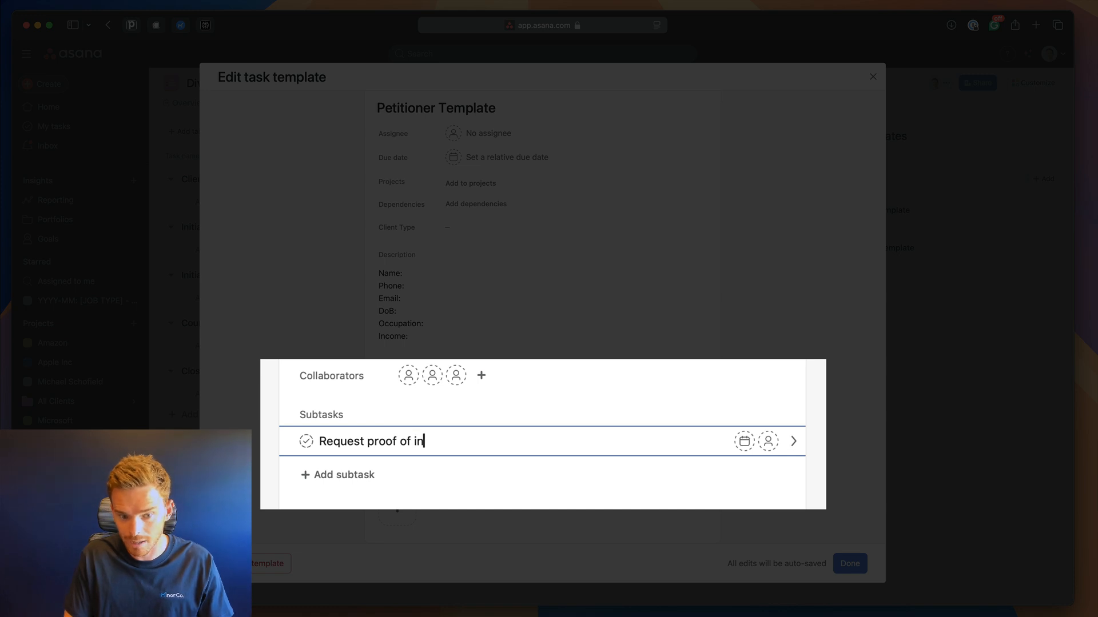
pyautogui.write('come')
pyautogui.press('Return')
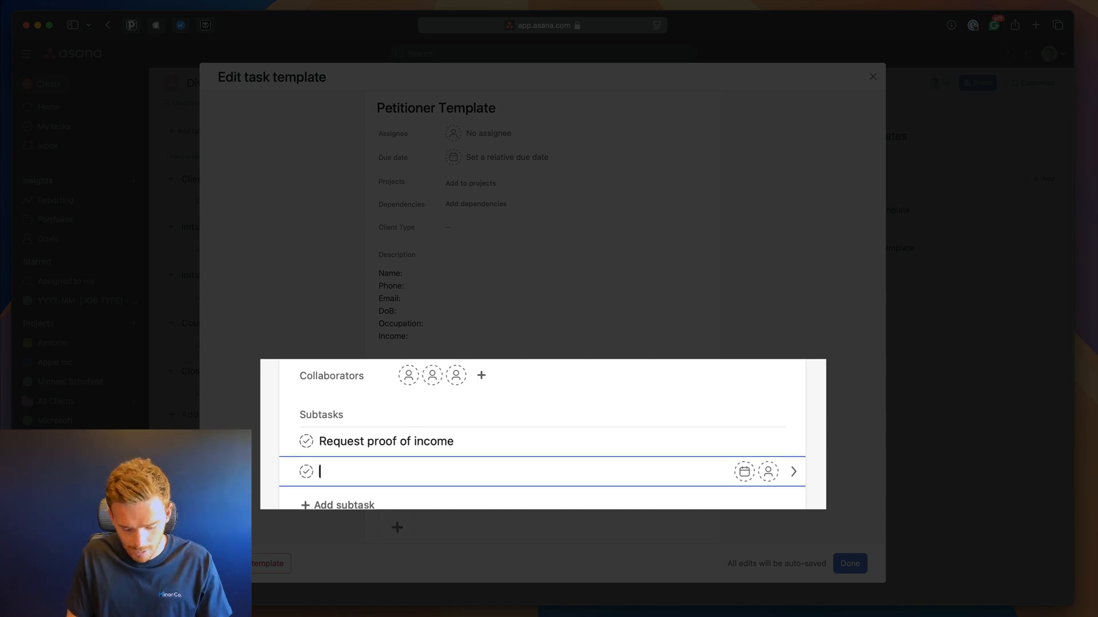
pyautogui.write('Request ')
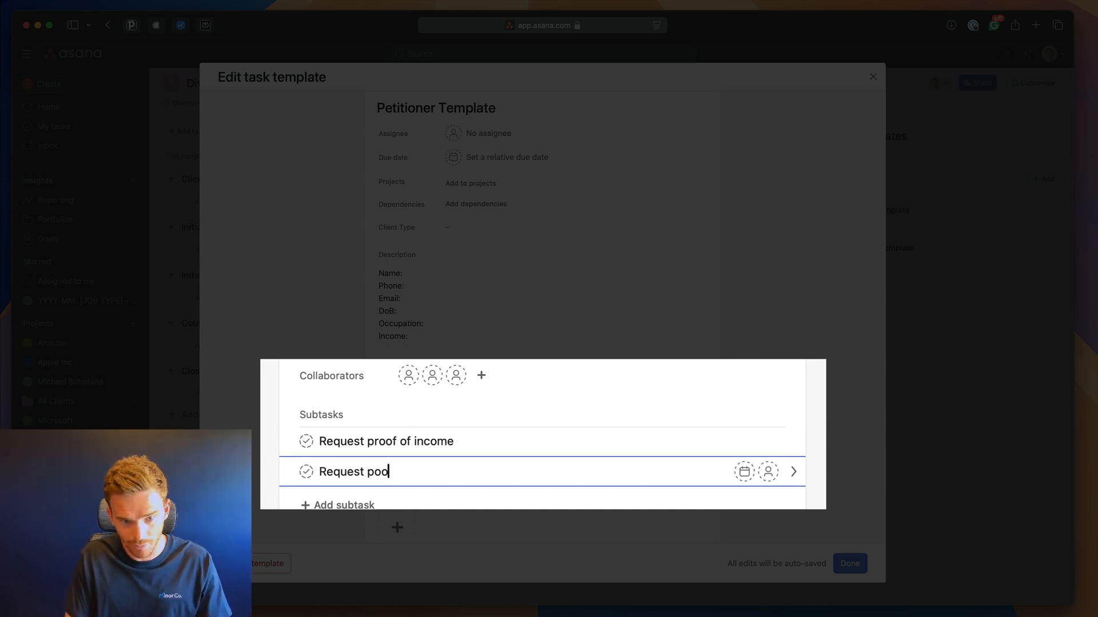
pyautogui.write('proof of UID')
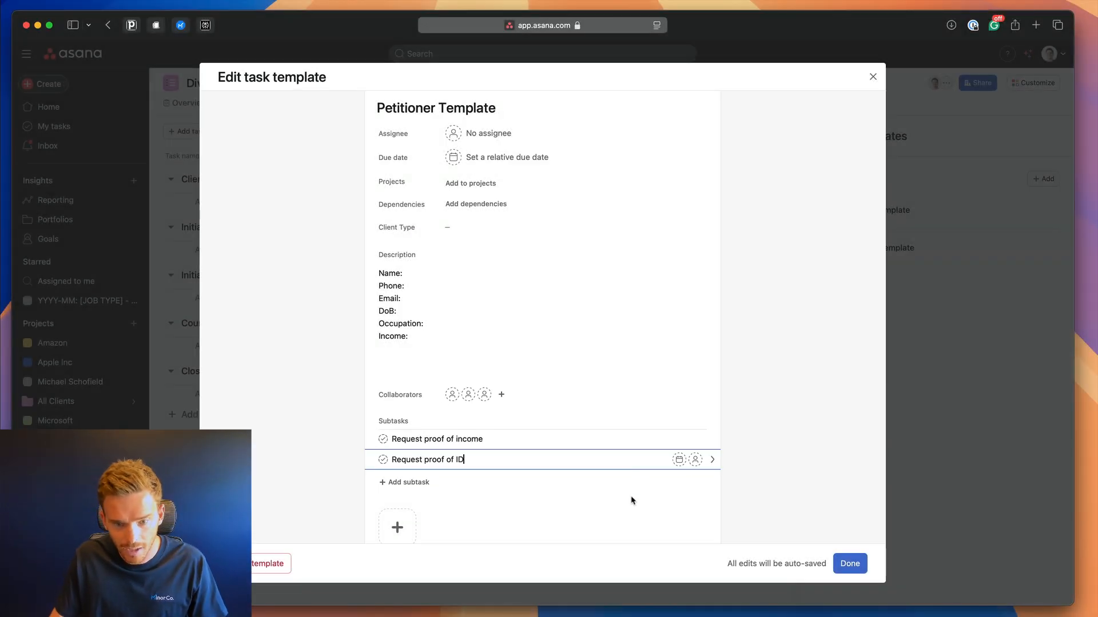
pyautogui.click(631, 497)
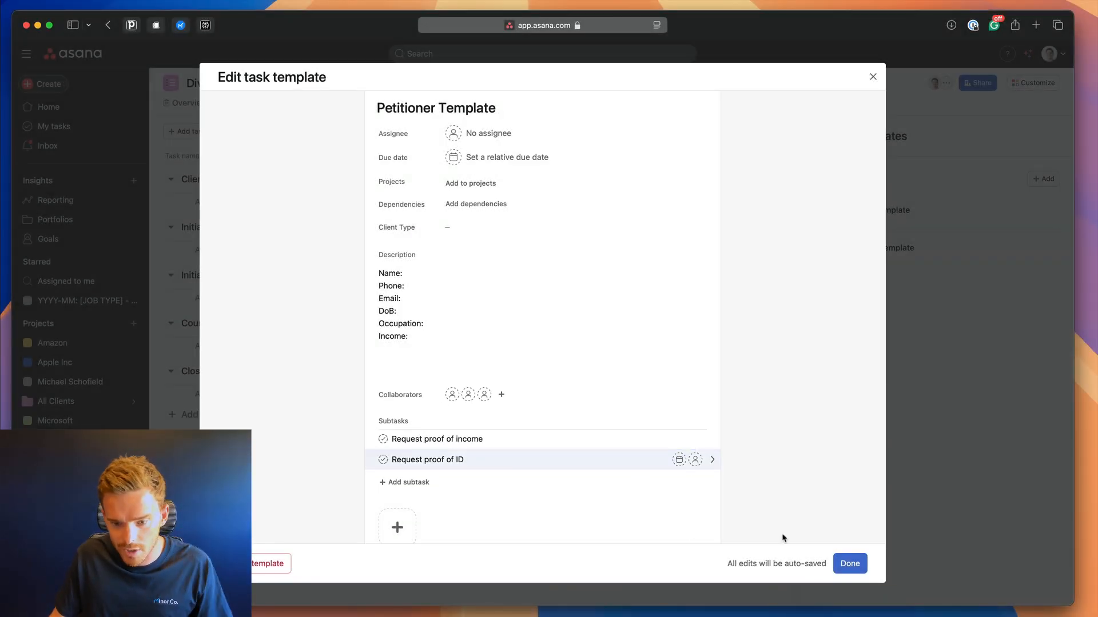
pyautogui.click(850, 563)
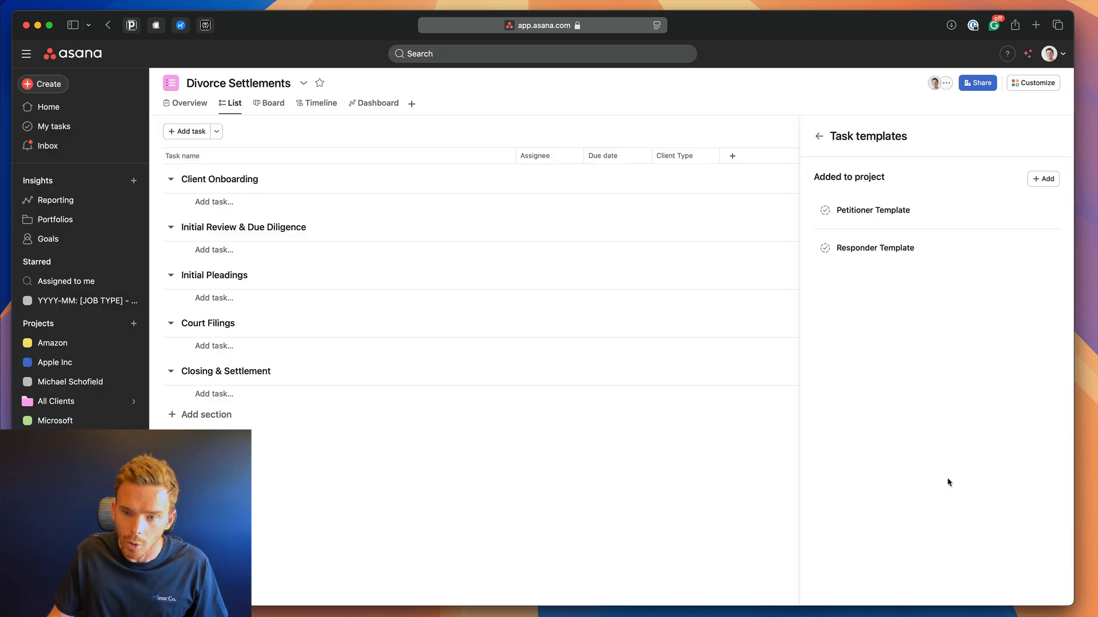
# Create a task from the Petitioner Template and check its copied description and subtasks.
pyautogui.click(819, 136)
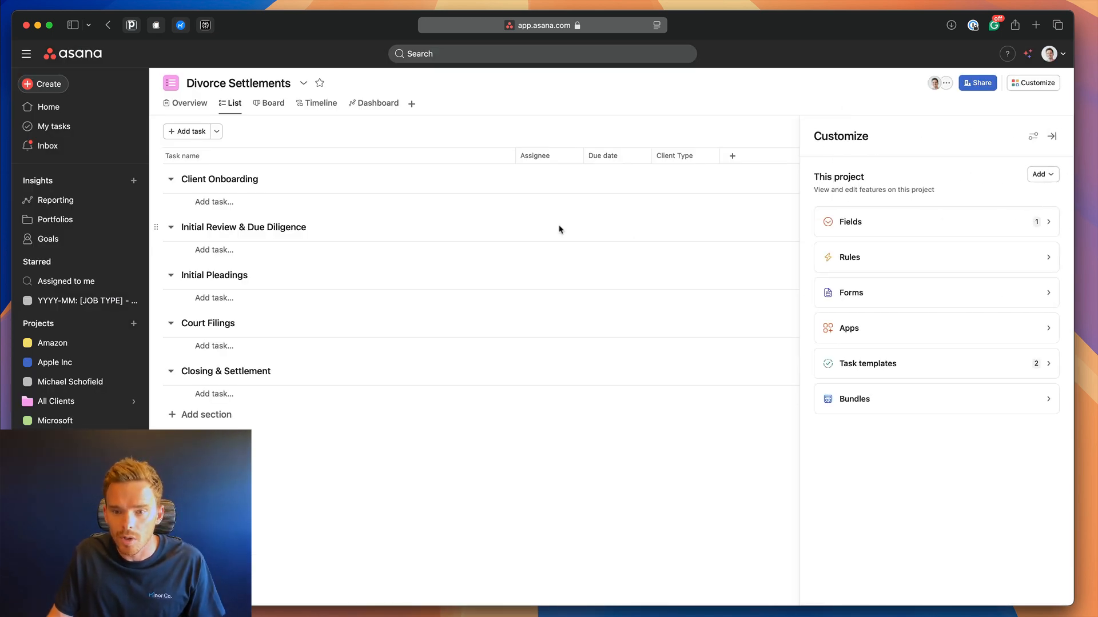
pyautogui.click(216, 131)
pyautogui.click(262, 258)
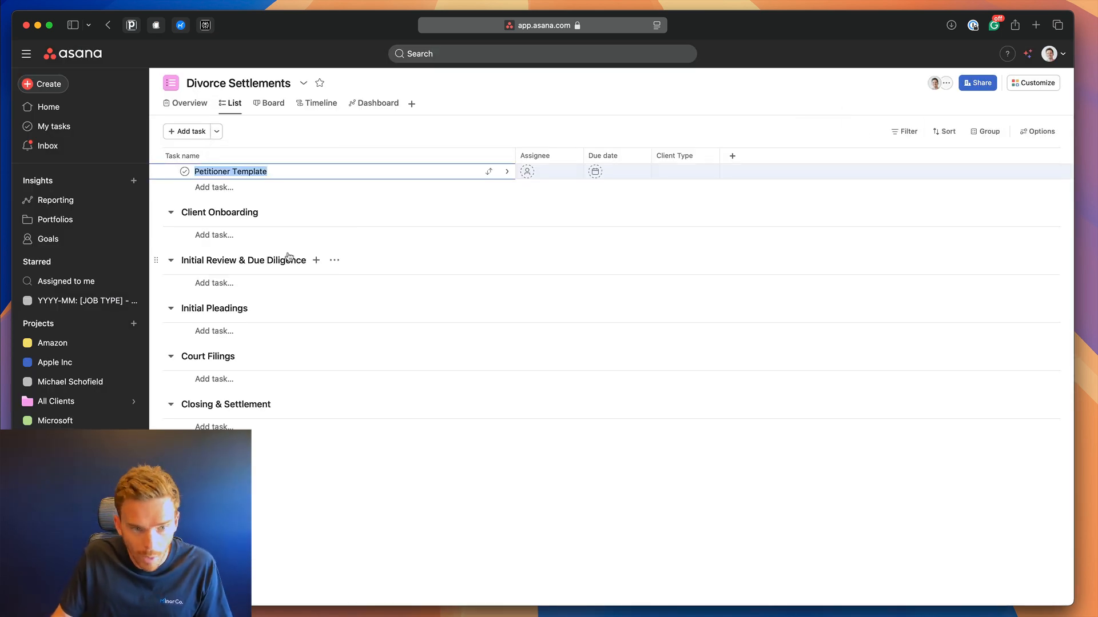
pyautogui.click(336, 170)
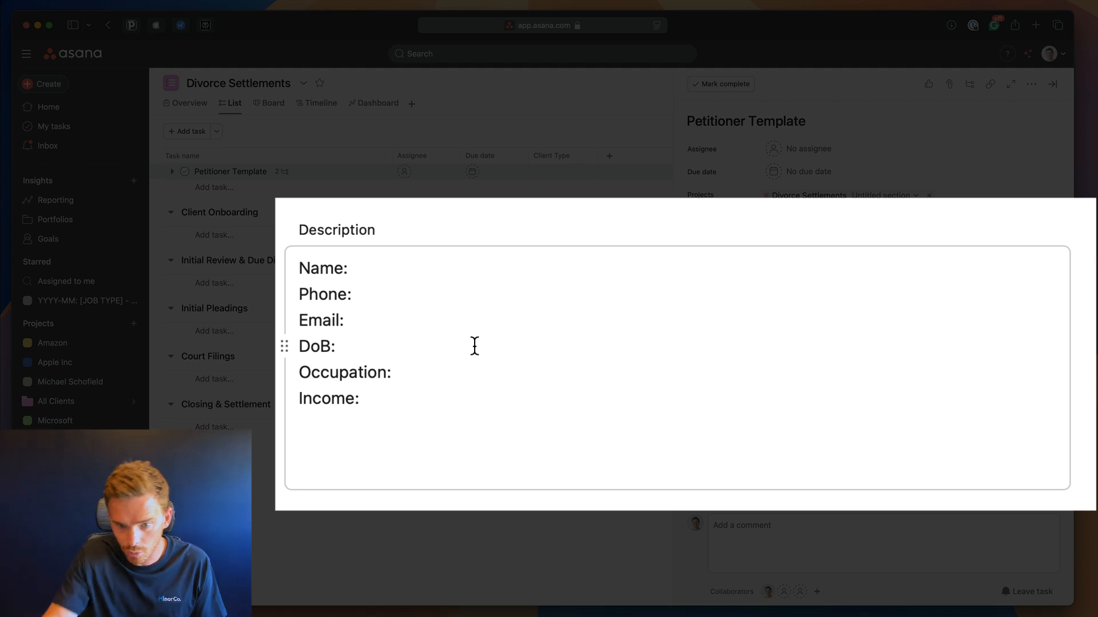
pyautogui.click(474, 345)
pyautogui.scroll(-3, 456, 430)
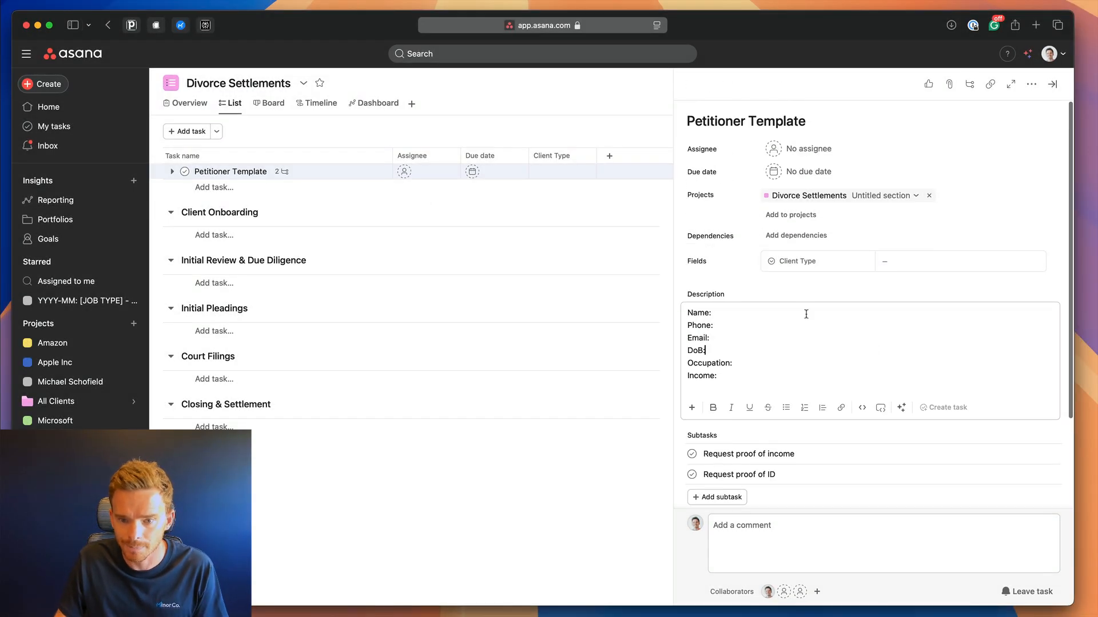
# Rename the task to the client's full name, move it into Client Onboarding, and set Client Type to Petitioner.
pyautogui.click(744, 121)
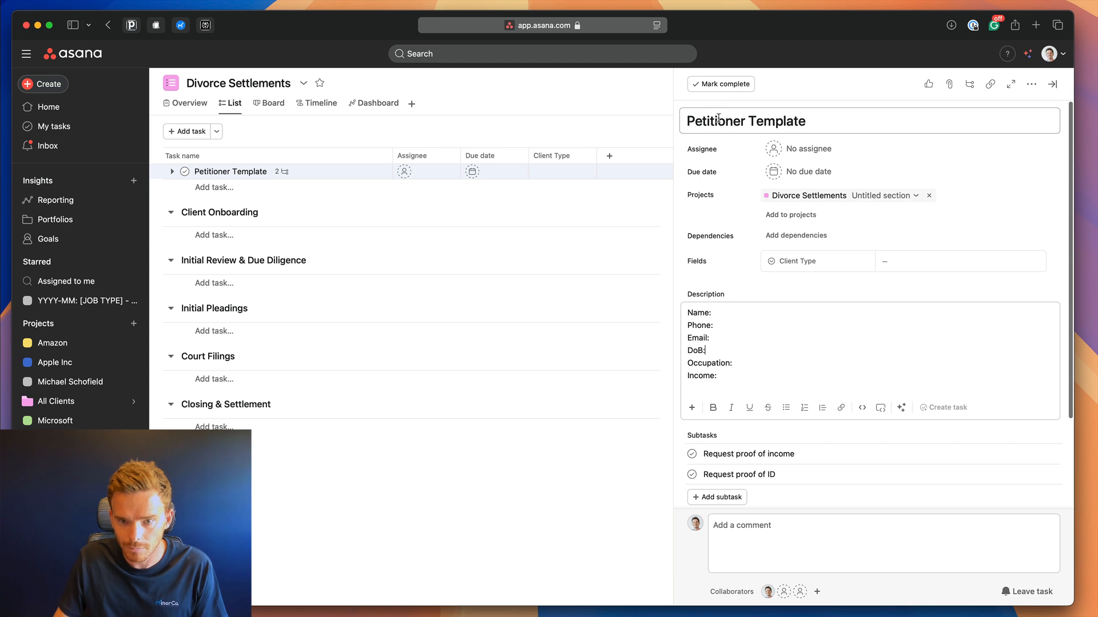
pyautogui.press('super+a')
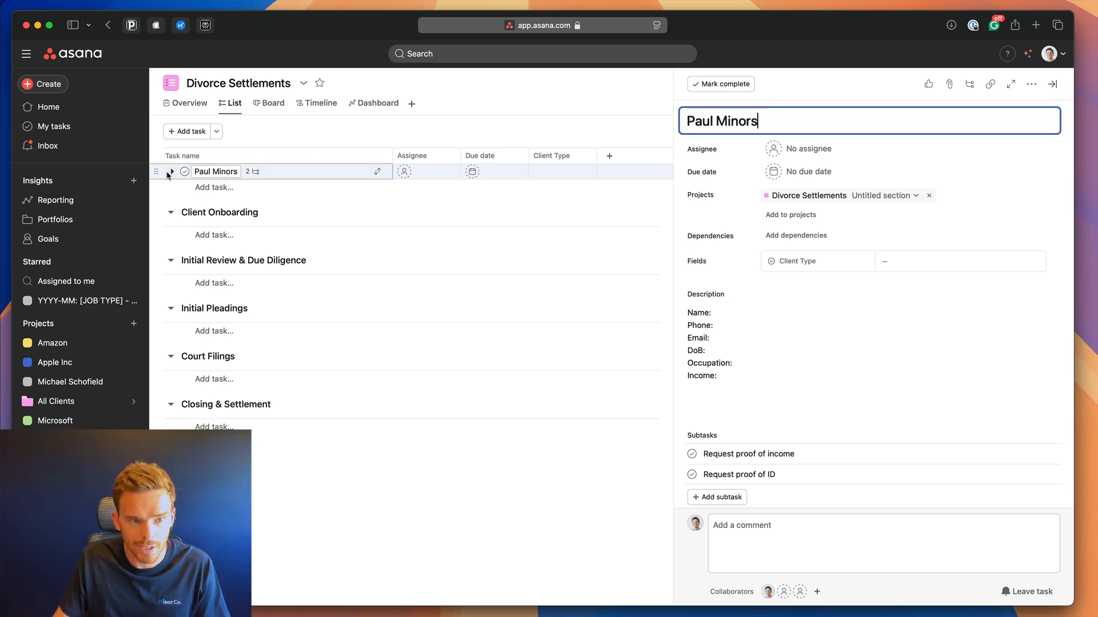
pyautogui.moveTo(169, 175); pyautogui.dragTo(334, 235)
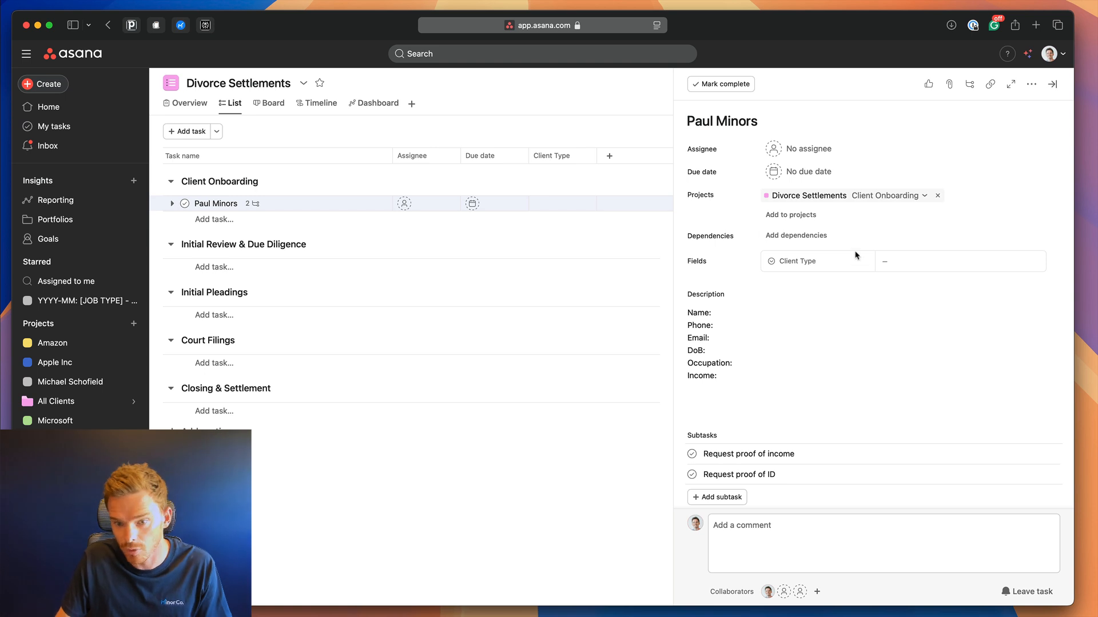
pyautogui.click(918, 261)
pyautogui.click(927, 298)
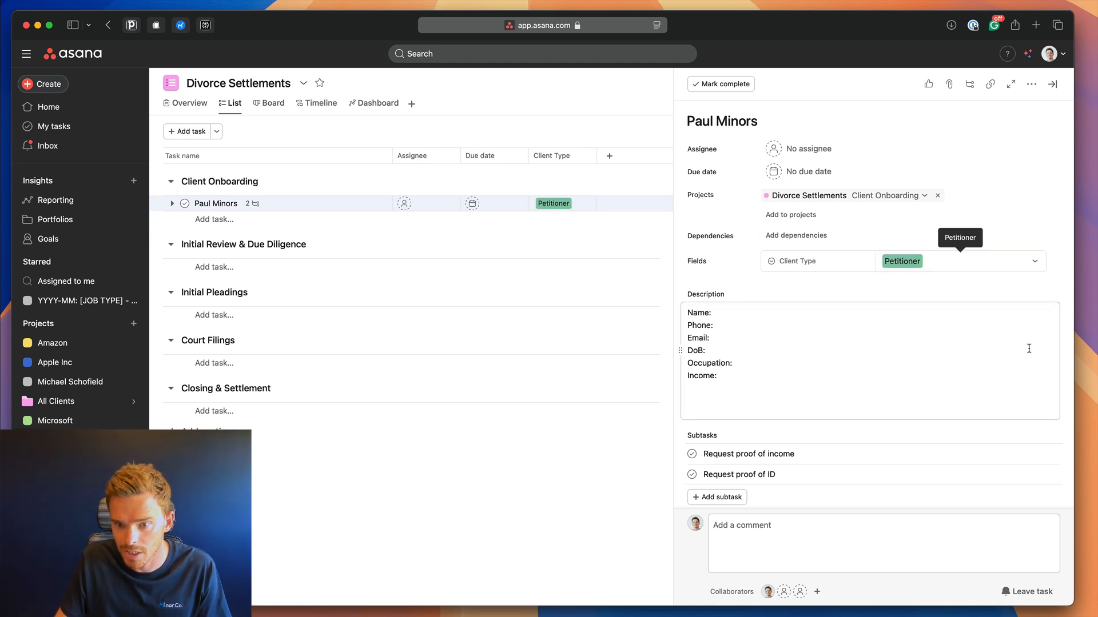
pyautogui.click(1054, 85)
pyautogui.click(1031, 83)
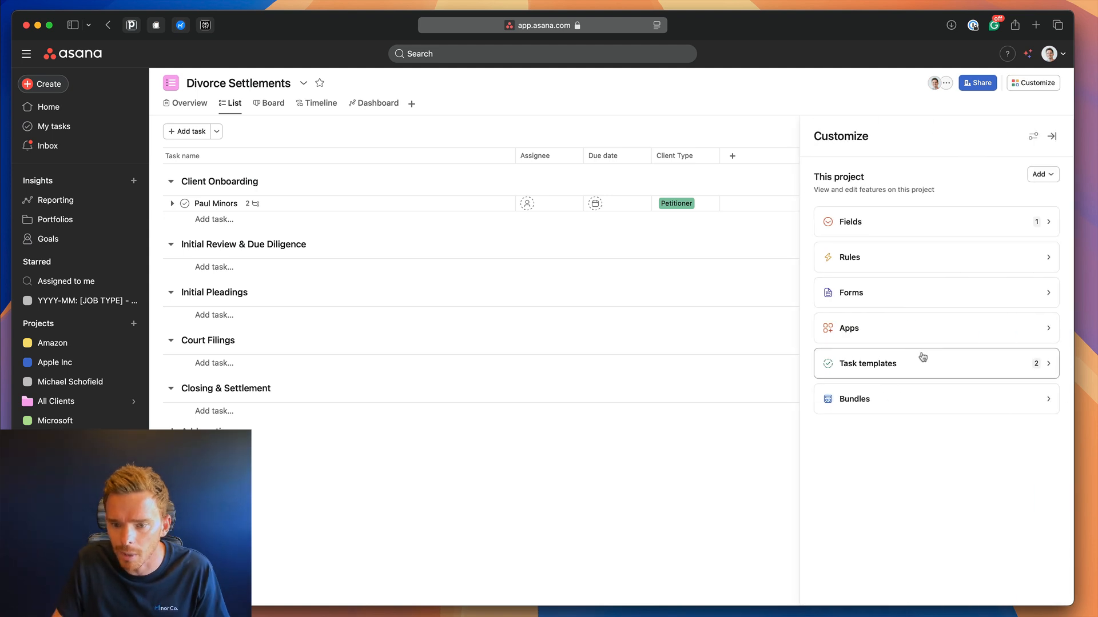
# In Task templates, set Client Type to Petitioner on Petitioner Template and Responder on Responder Template.
pyautogui.click(922, 357)
pyautogui.click(954, 209)
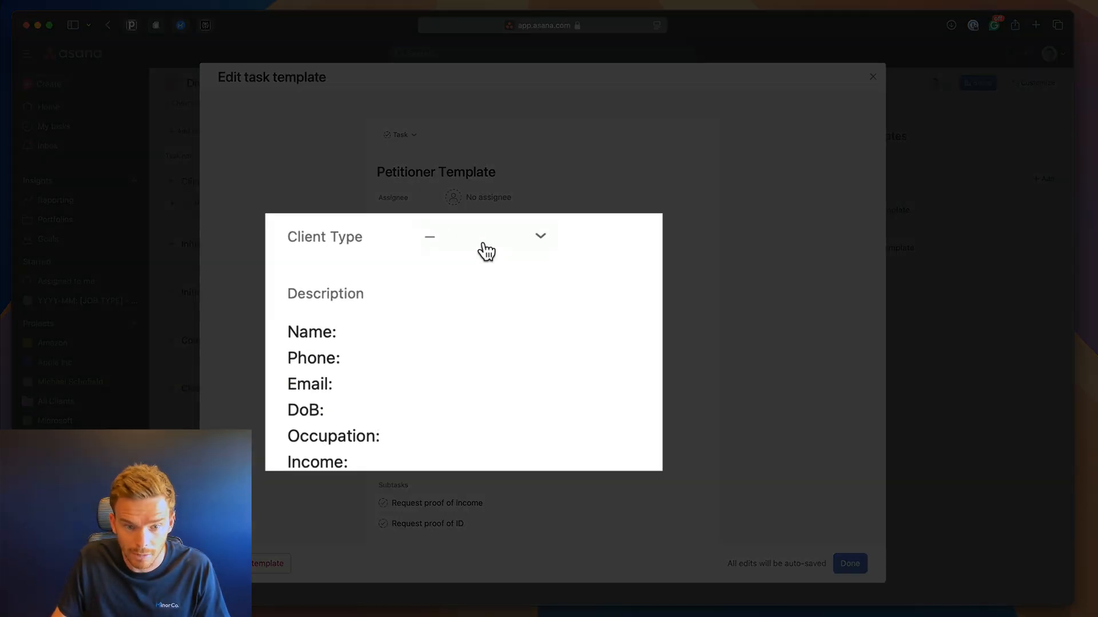
pyautogui.click(475, 293)
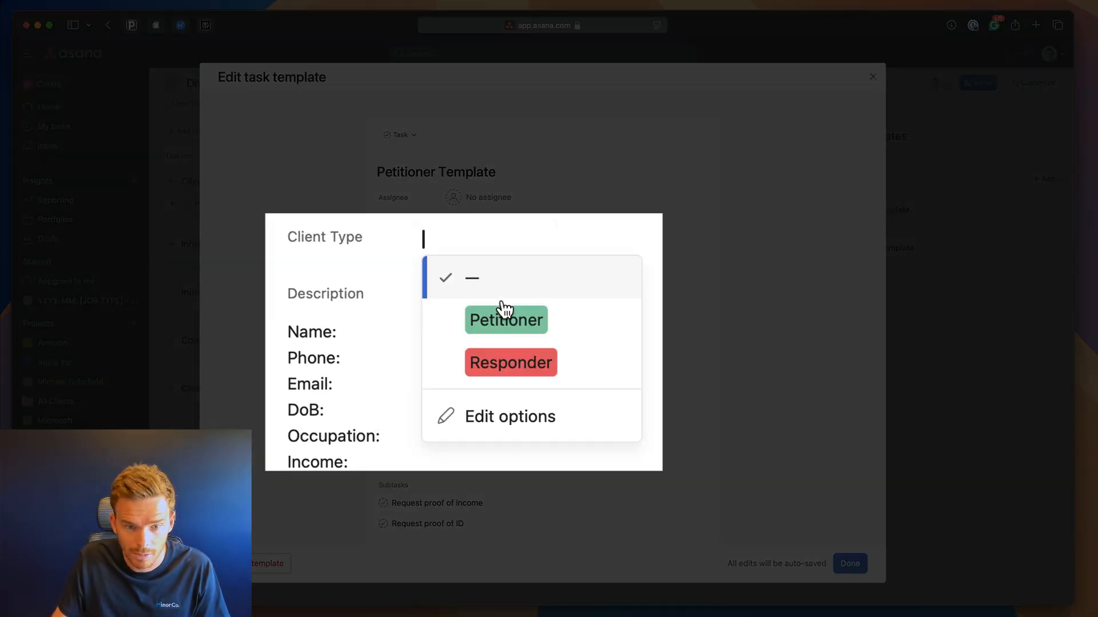
pyautogui.click(485, 331)
pyautogui.click(858, 572)
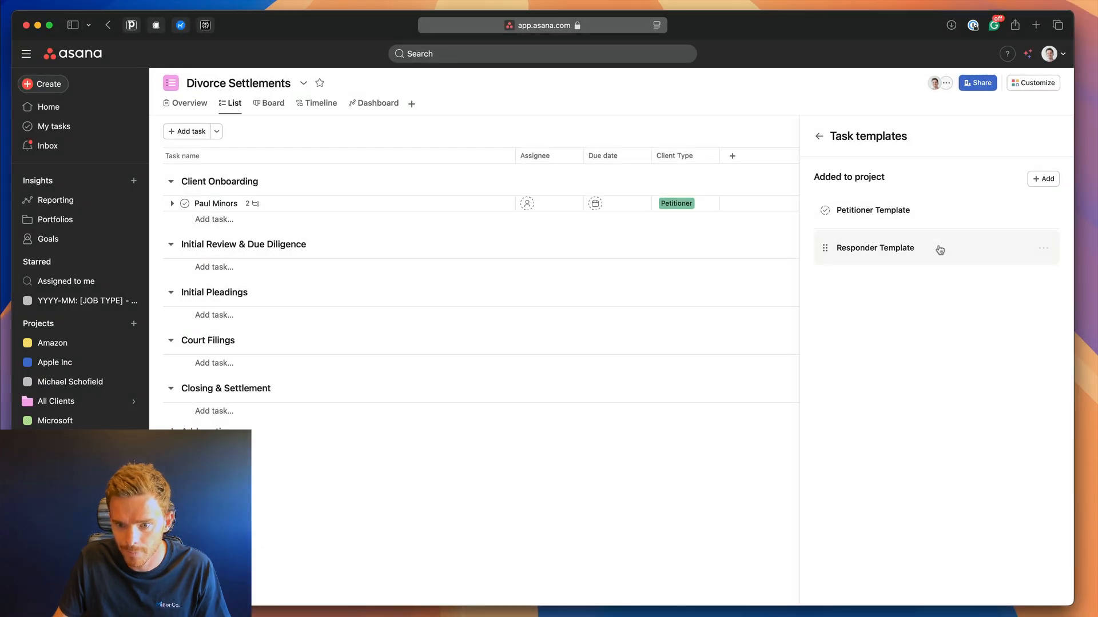
pyautogui.click(936, 248)
pyautogui.click(471, 292)
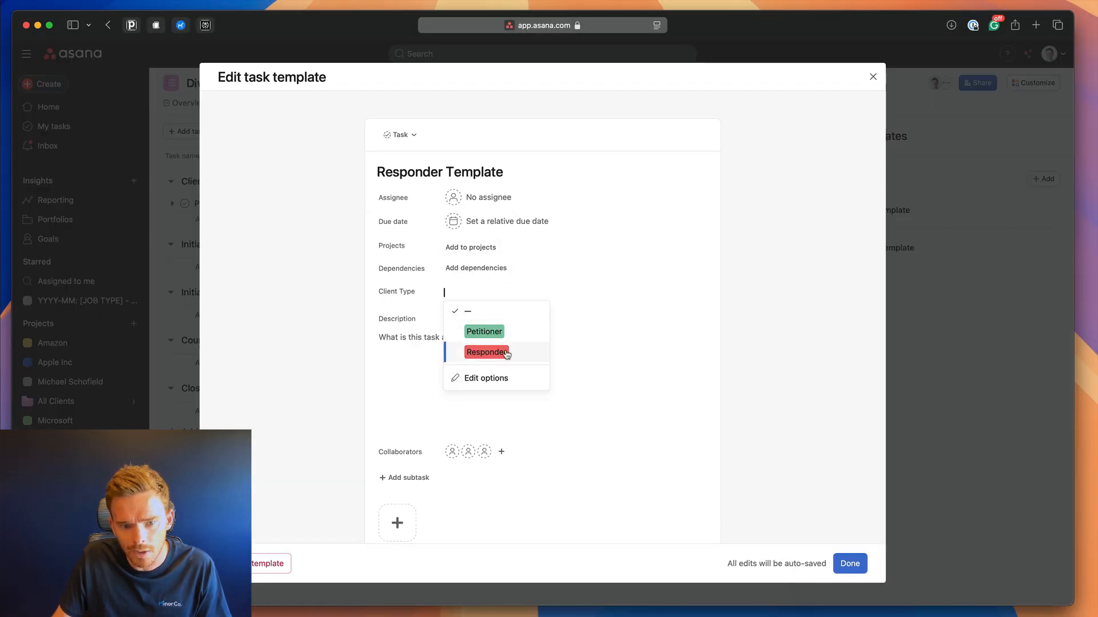
pyautogui.click(488, 352)
pyautogui.click(848, 571)
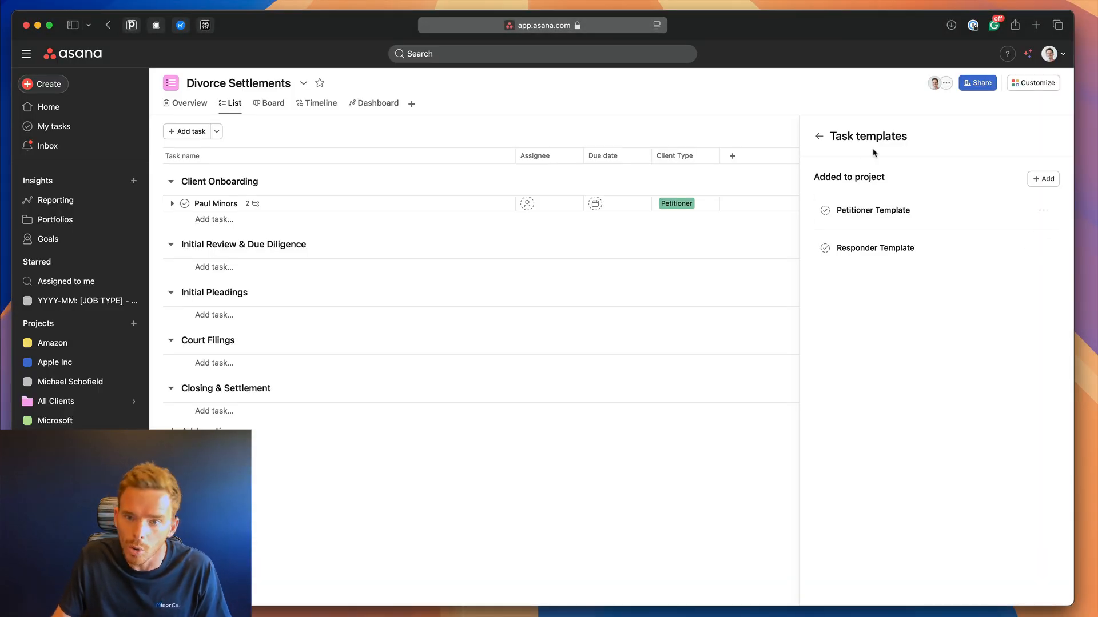
pyautogui.click(822, 139)
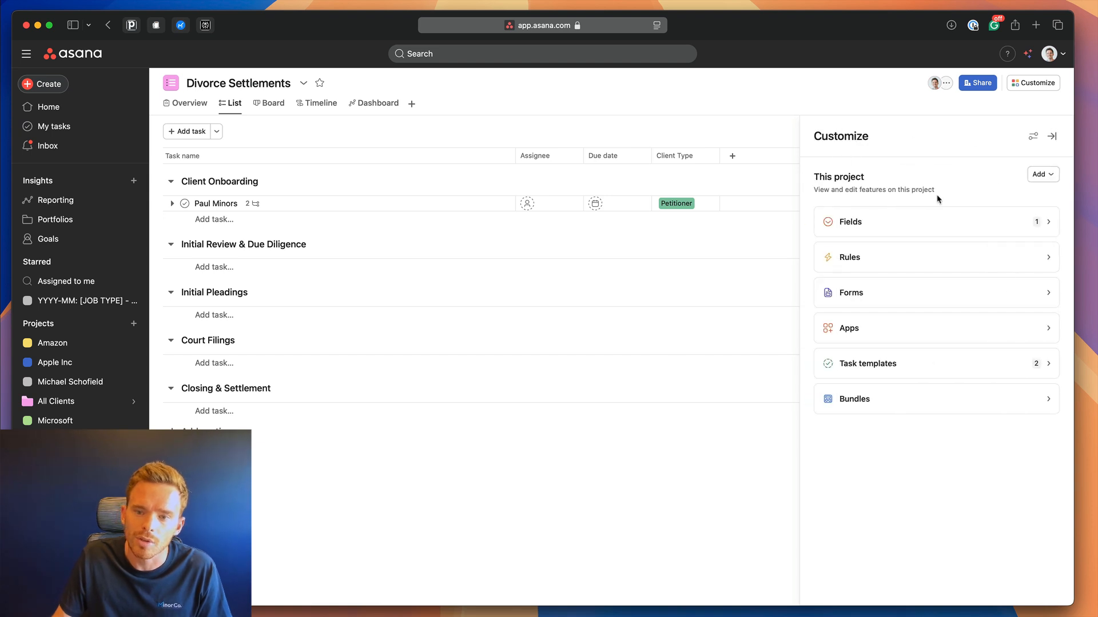
# Start a custom rule triggered when a task is moved to any section.
pyautogui.click(917, 256)
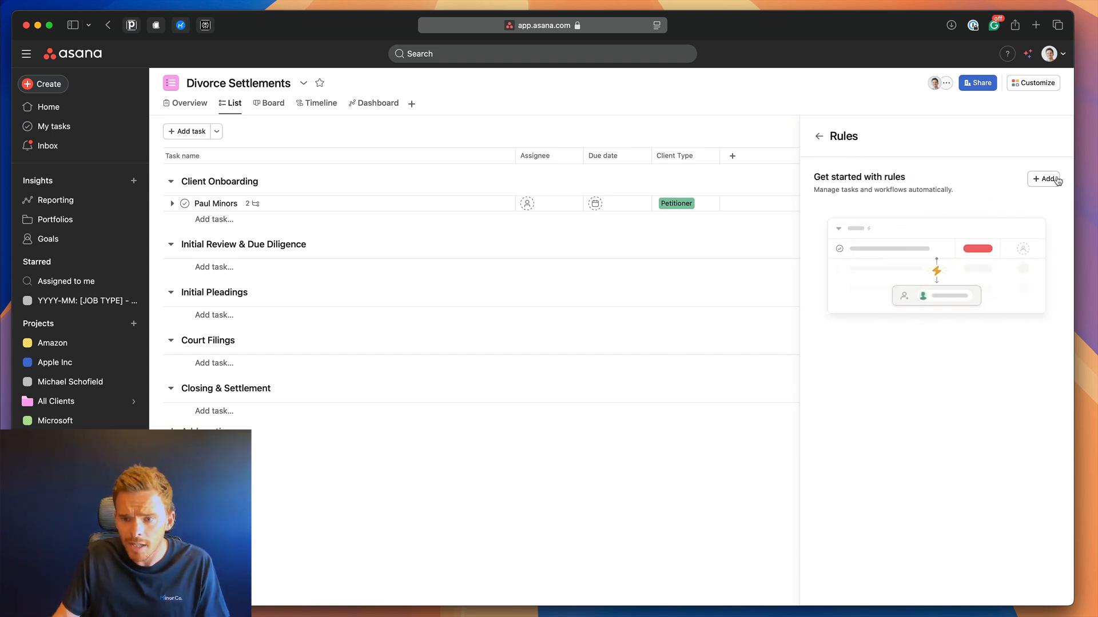
pyautogui.click(1056, 179)
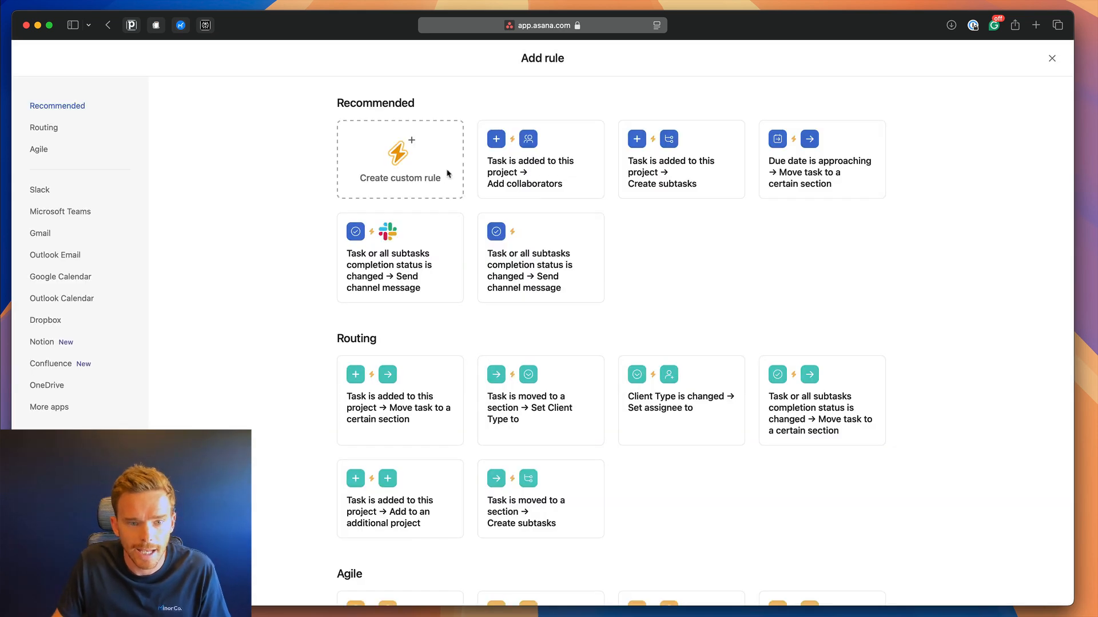
pyautogui.click(447, 174)
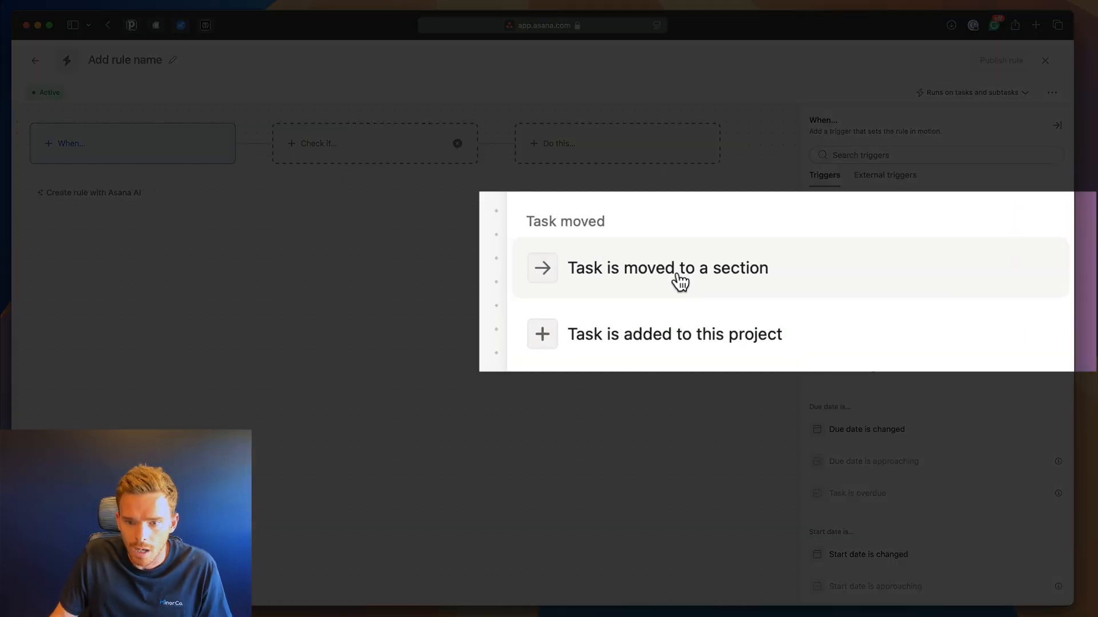
pyautogui.click(886, 246)
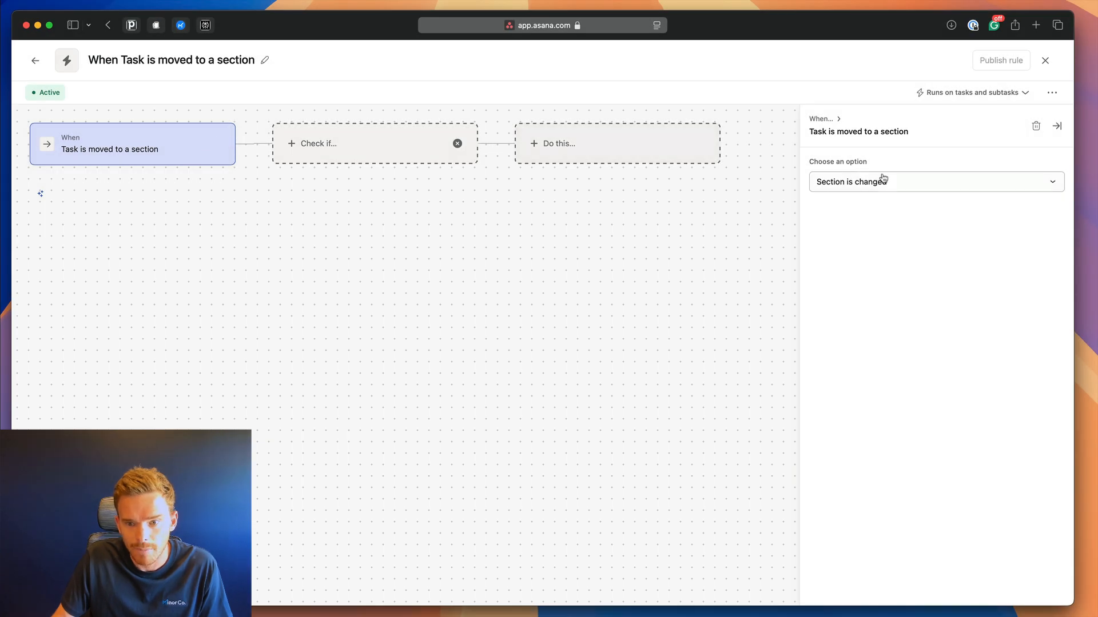
pyautogui.click(889, 183)
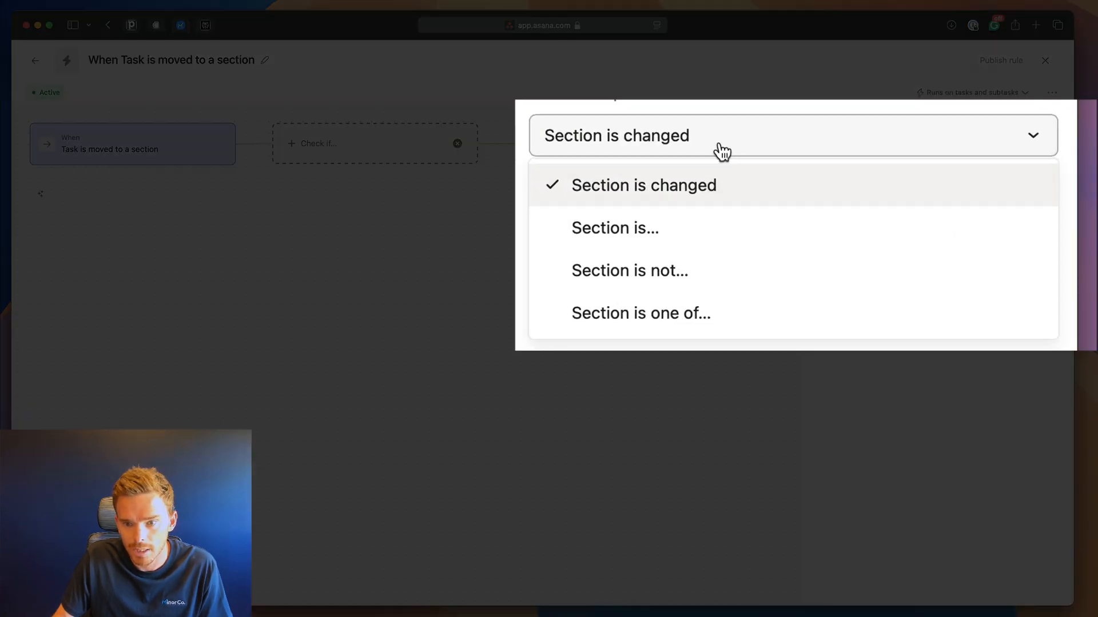
pyautogui.click(715, 199)
# Add conditions: Section is Initial Review & Due Diligence and Client Type is Petitioner.
pyautogui.click(421, 147)
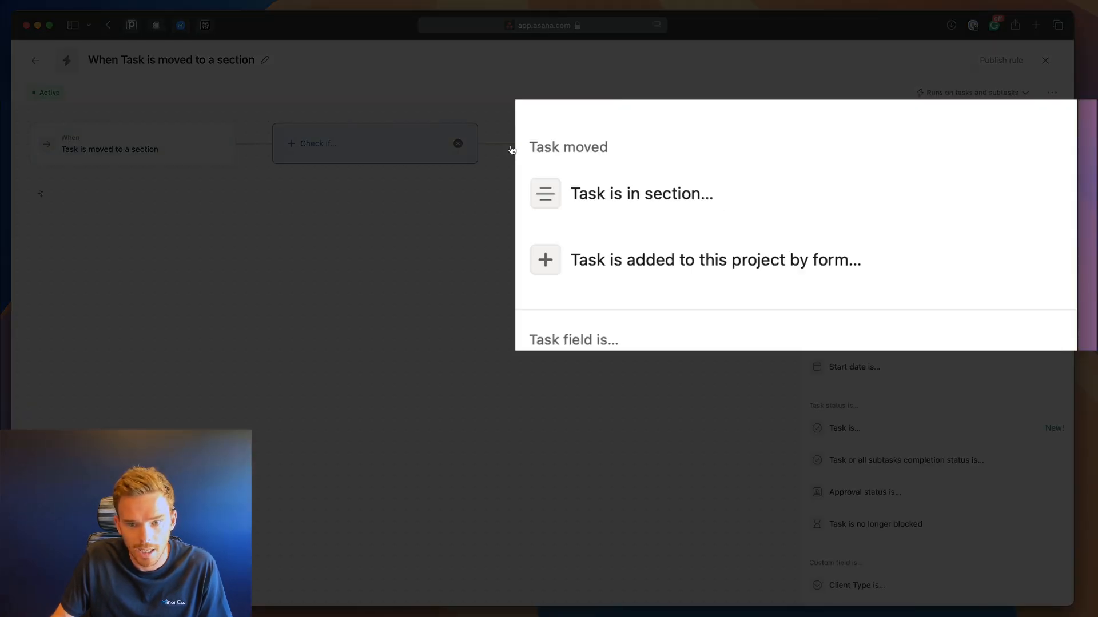
pyautogui.click(743, 210)
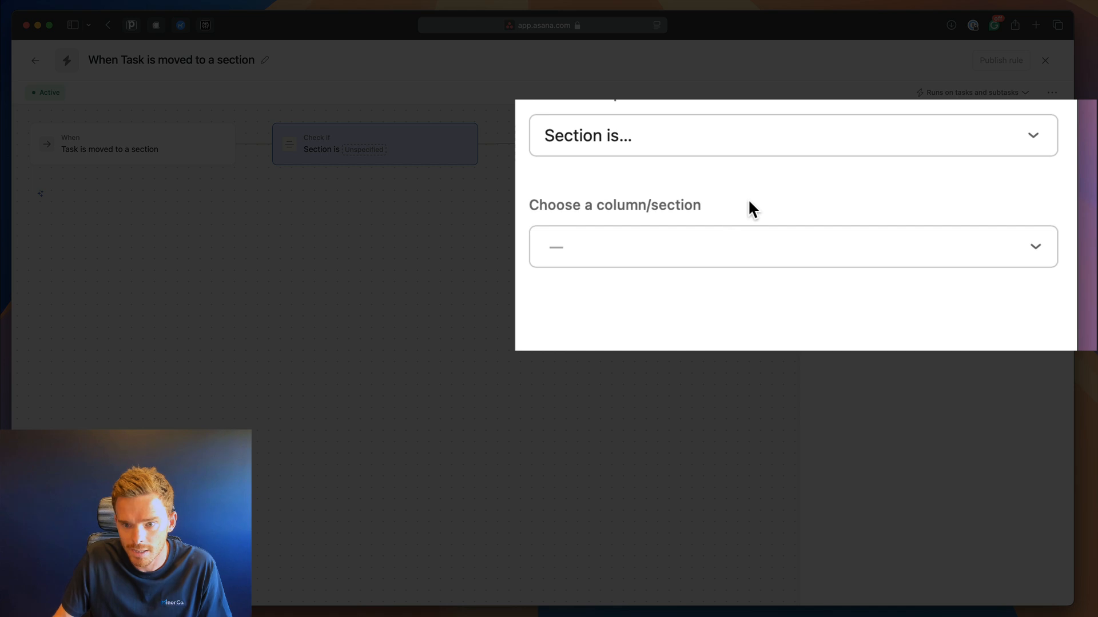
pyautogui.click(690, 241)
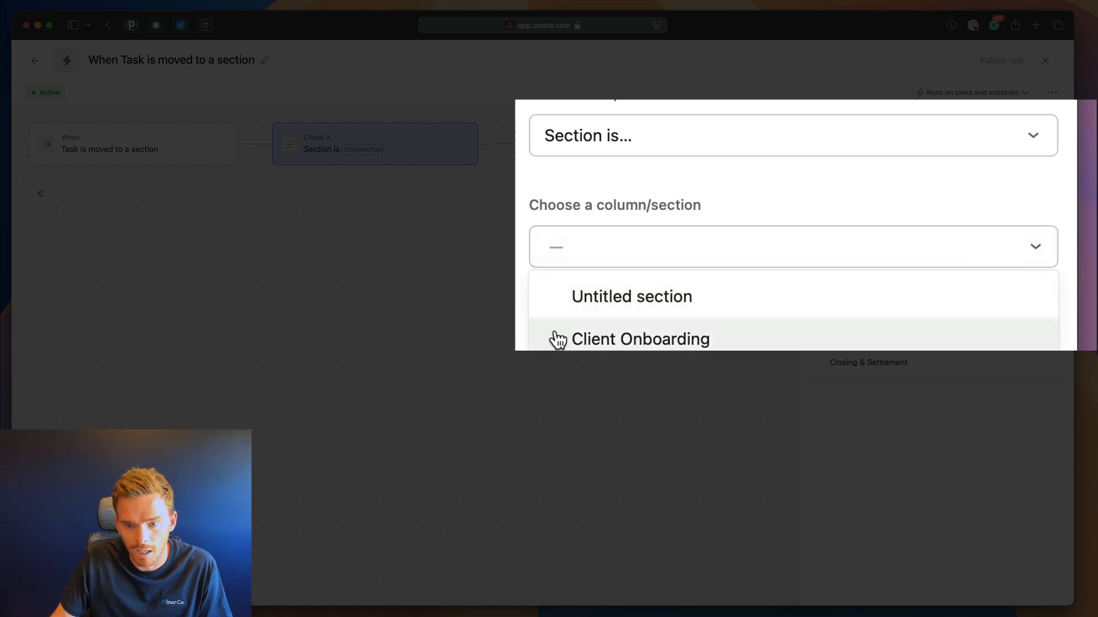
pyautogui.click(883, 301)
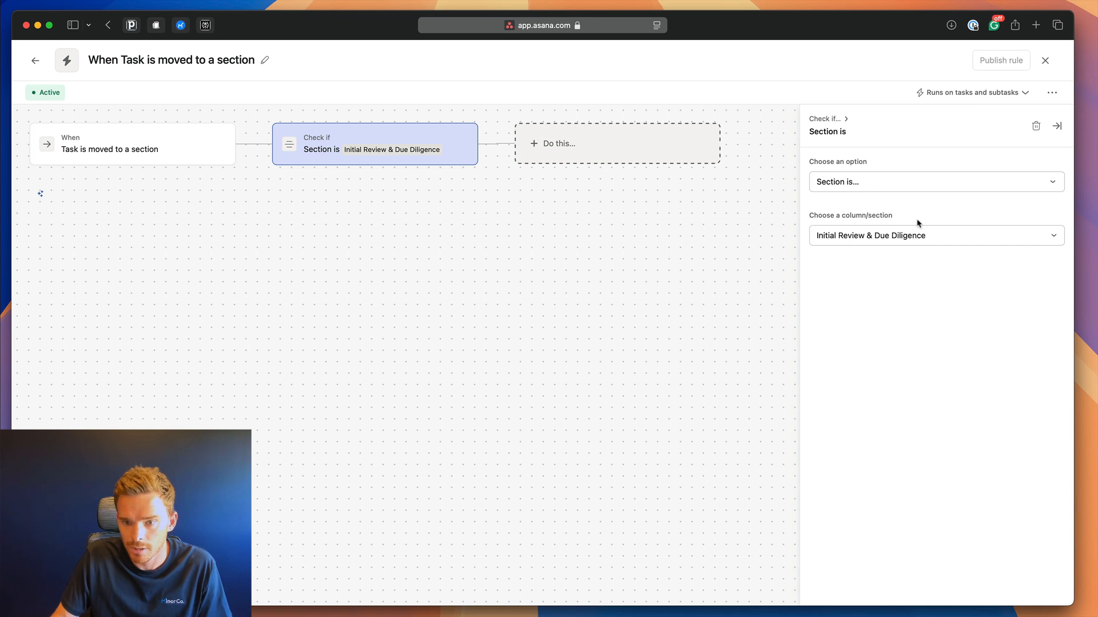
pyautogui.click(478, 185)
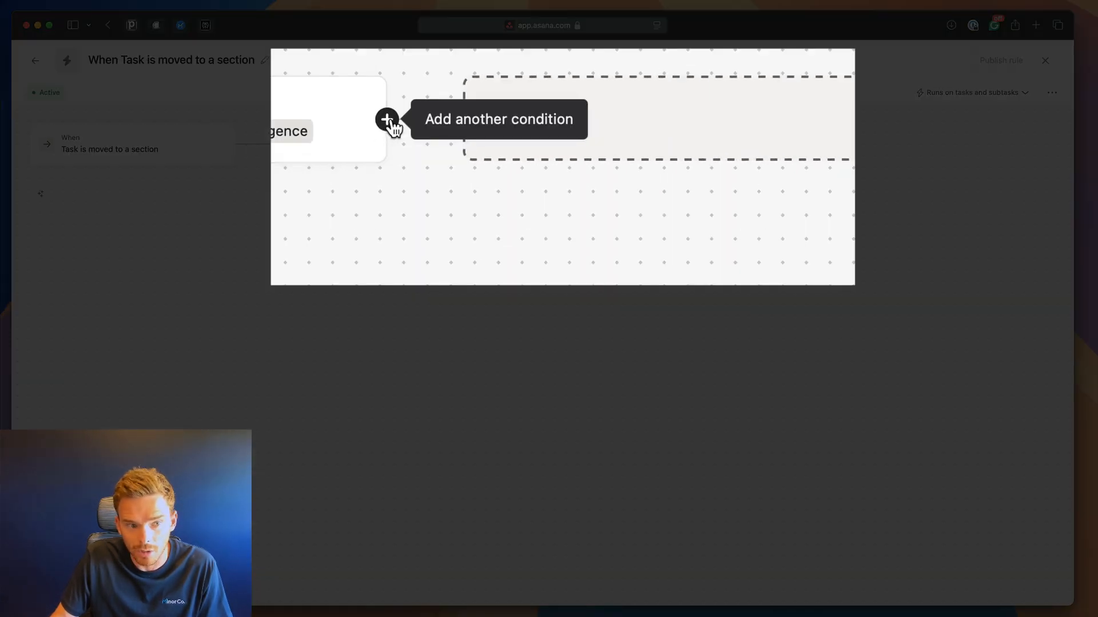
pyautogui.click(478, 144)
pyautogui.click(455, 166)
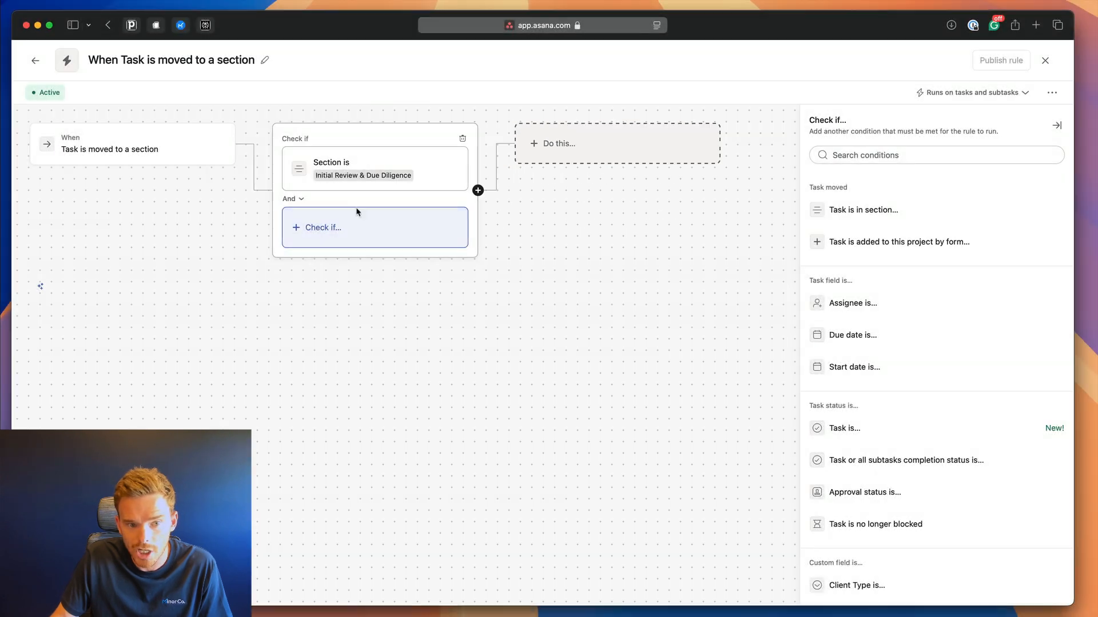
pyautogui.scroll(-4, 717, 226)
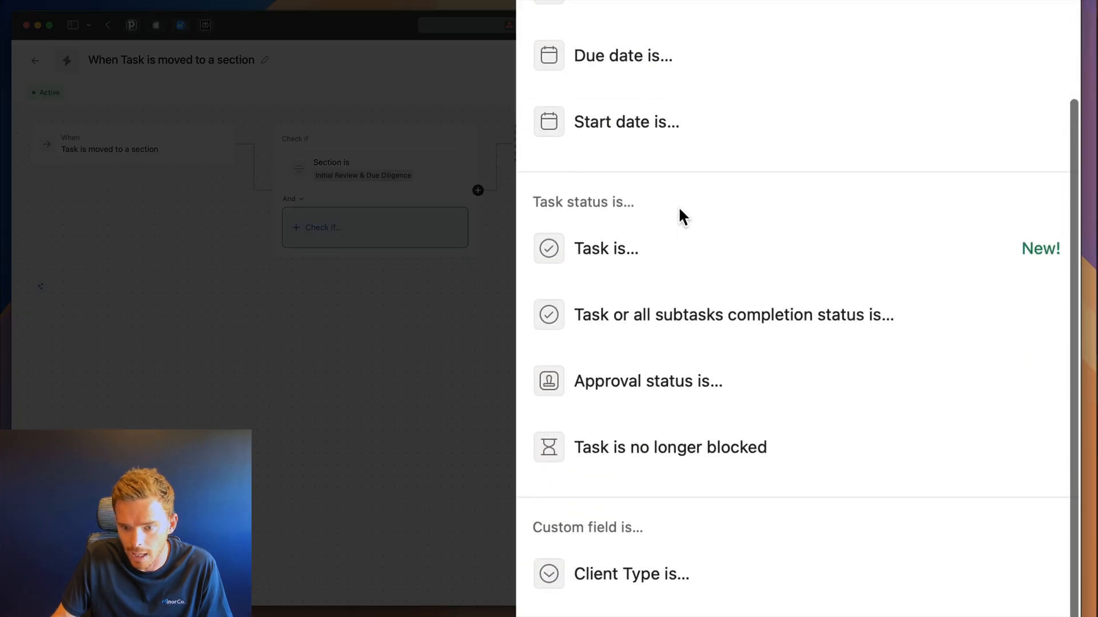
pyautogui.click(682, 591)
pyautogui.click(782, 75)
pyautogui.click(737, 121)
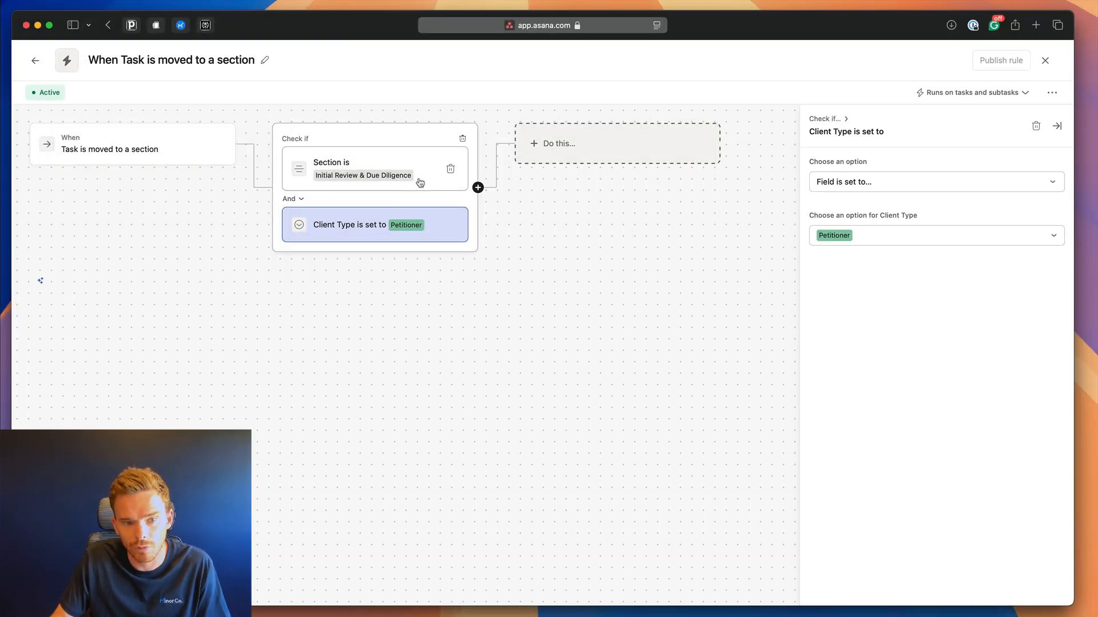
# Set the action to create subtasks 'Review housing situation' and 'Provide proof of income'.
pyautogui.click(600, 159)
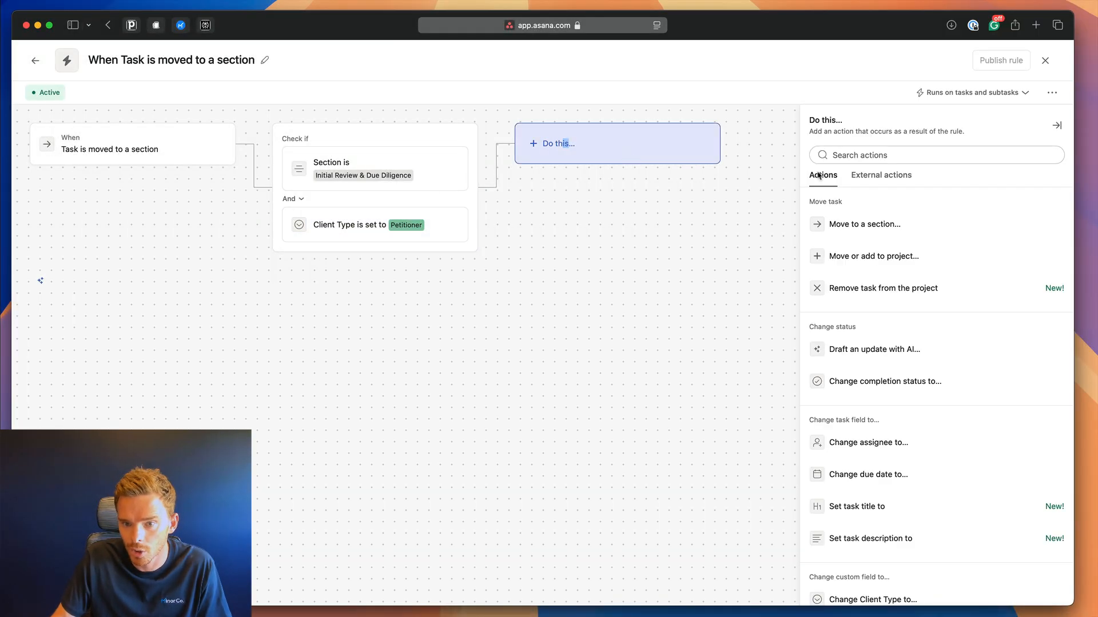
pyautogui.scroll(-6, 646, 223)
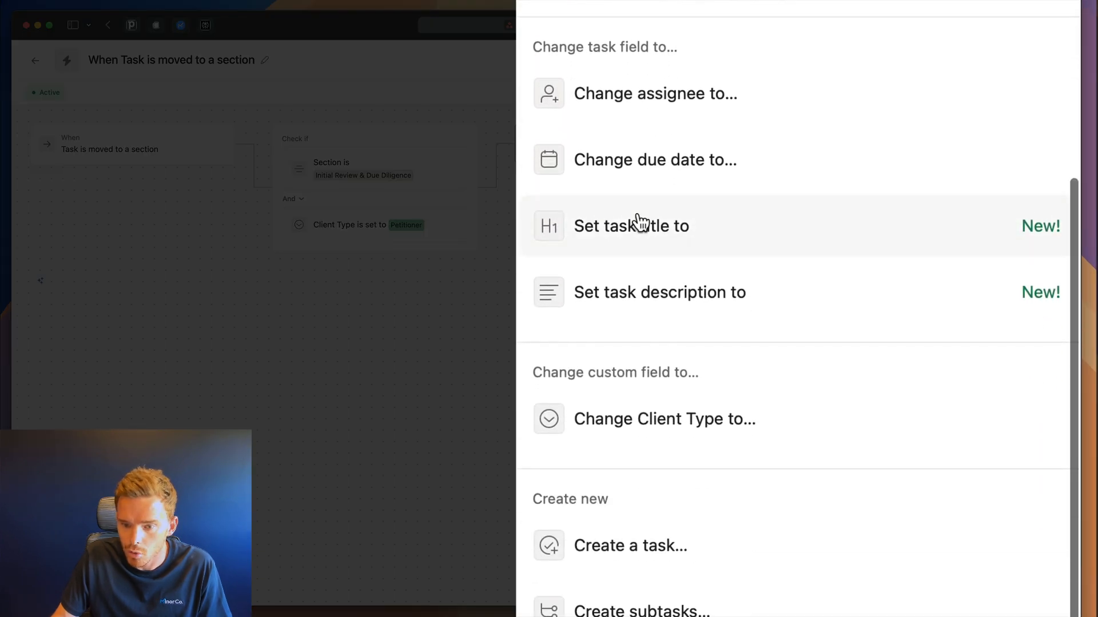
pyautogui.click(652, 358)
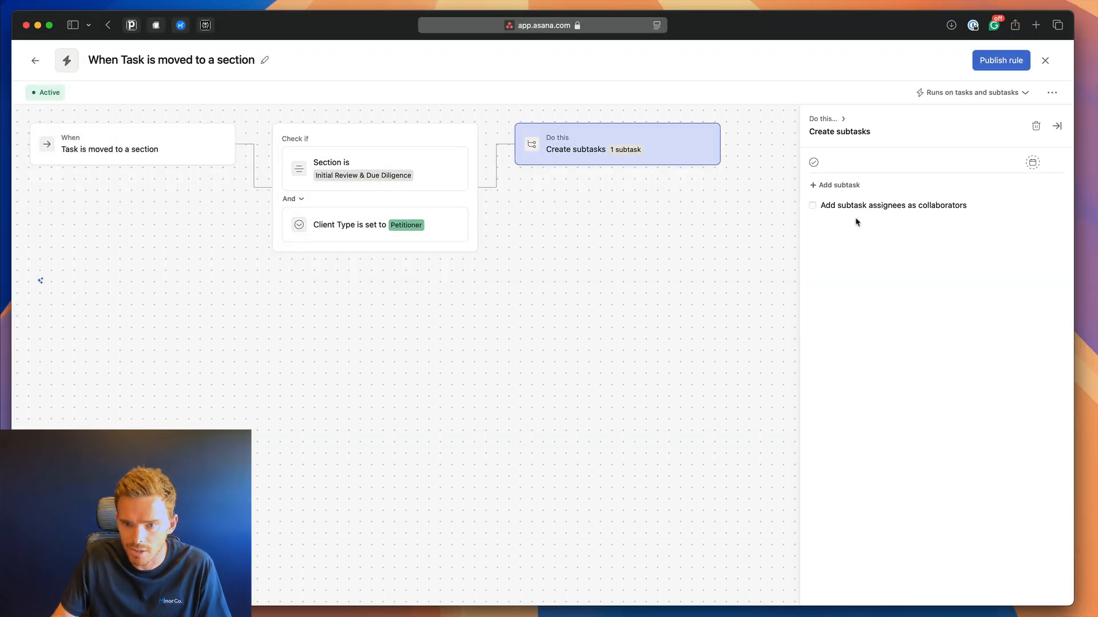
pyautogui.click(858, 163)
pyautogui.write('Review ')
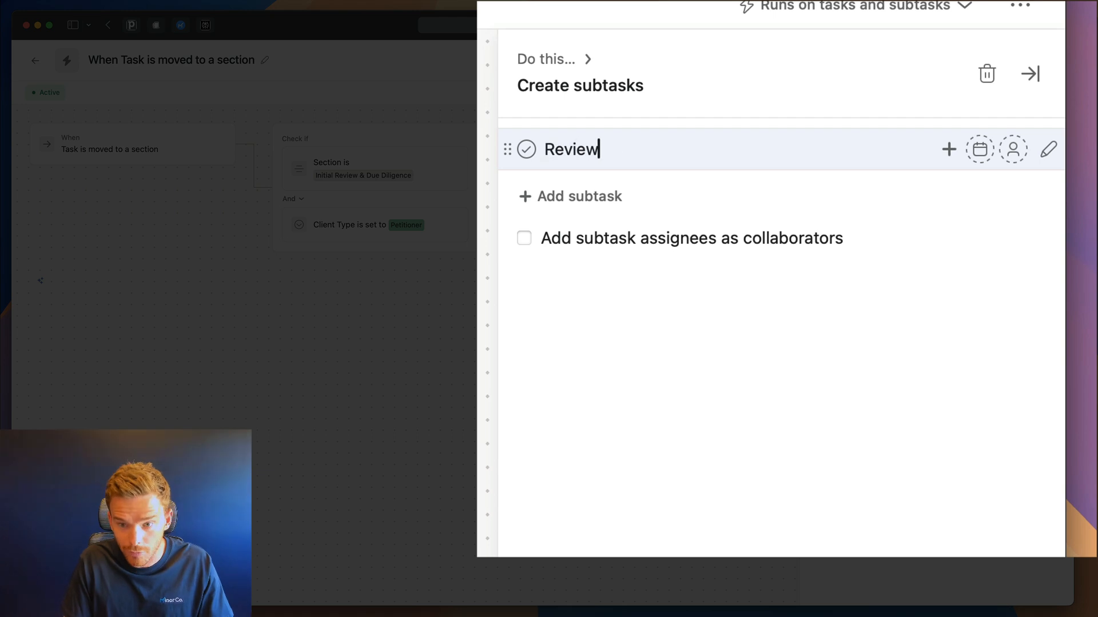
pyautogui.write('housinubg')
pyautogui.press('BackSpace')
pyautogui.press('BackSpace')
pyautogui.press('BackSpace')
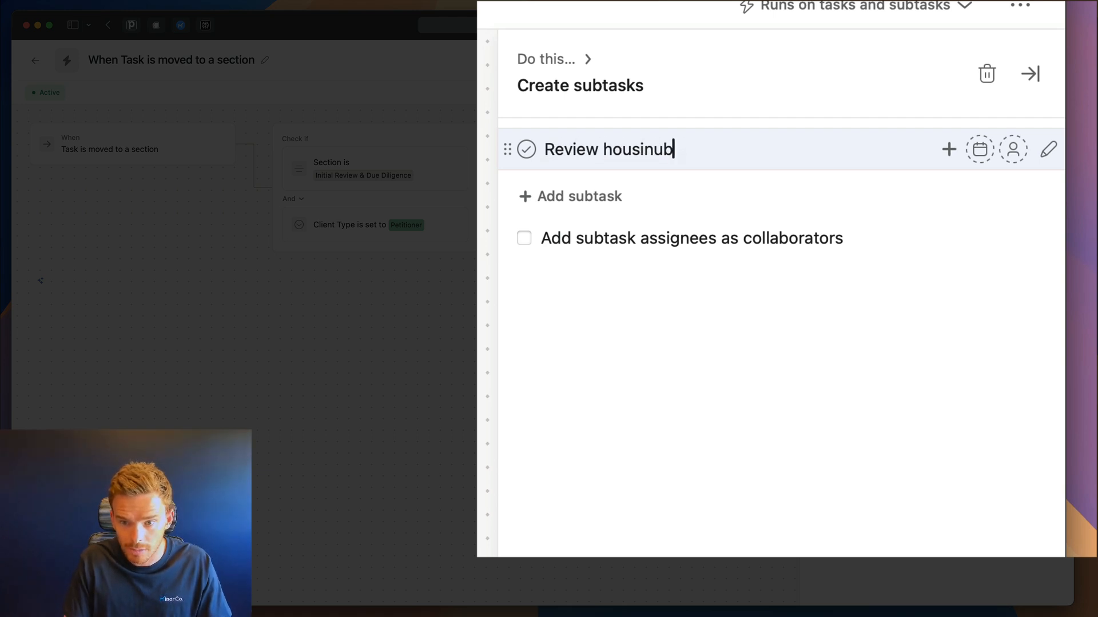
pyautogui.write('g situa')
pyautogui.write('tion')
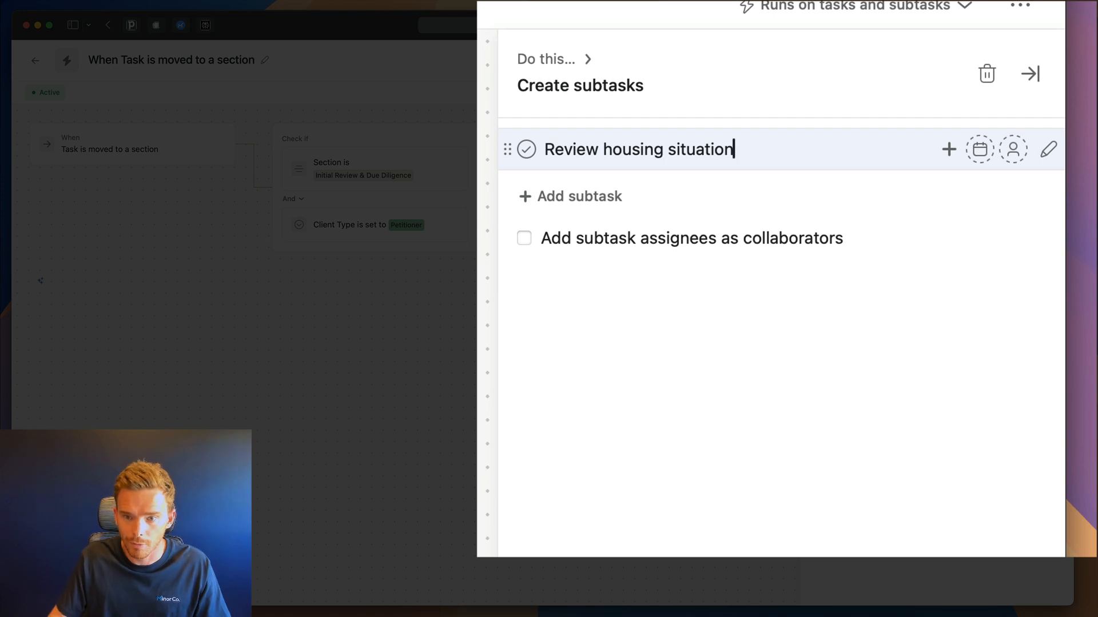
pyautogui.click(615, 197)
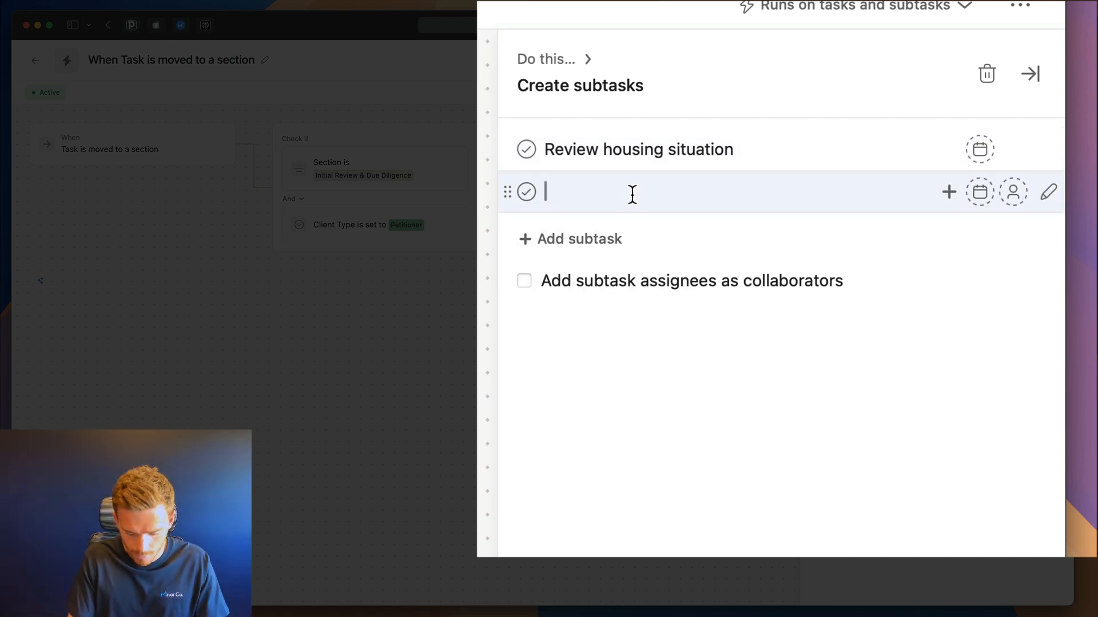
pyautogui.write('Provide proof of income')
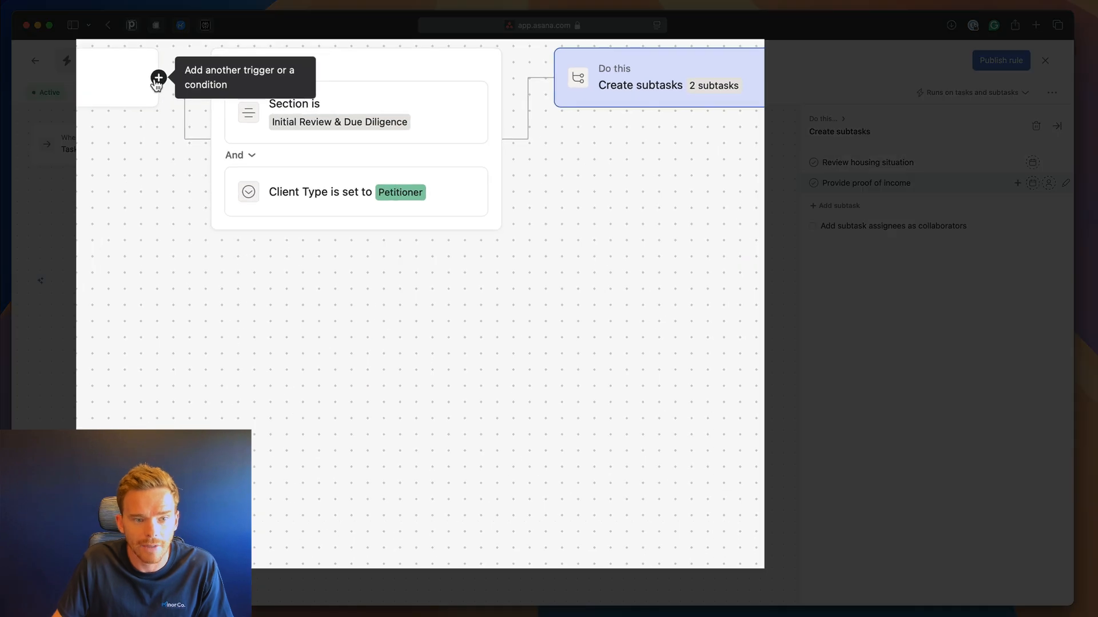
# Add an Otherwise-if branch requiring Section is Initial Review & Due Diligence.
pyautogui.click(235, 145)
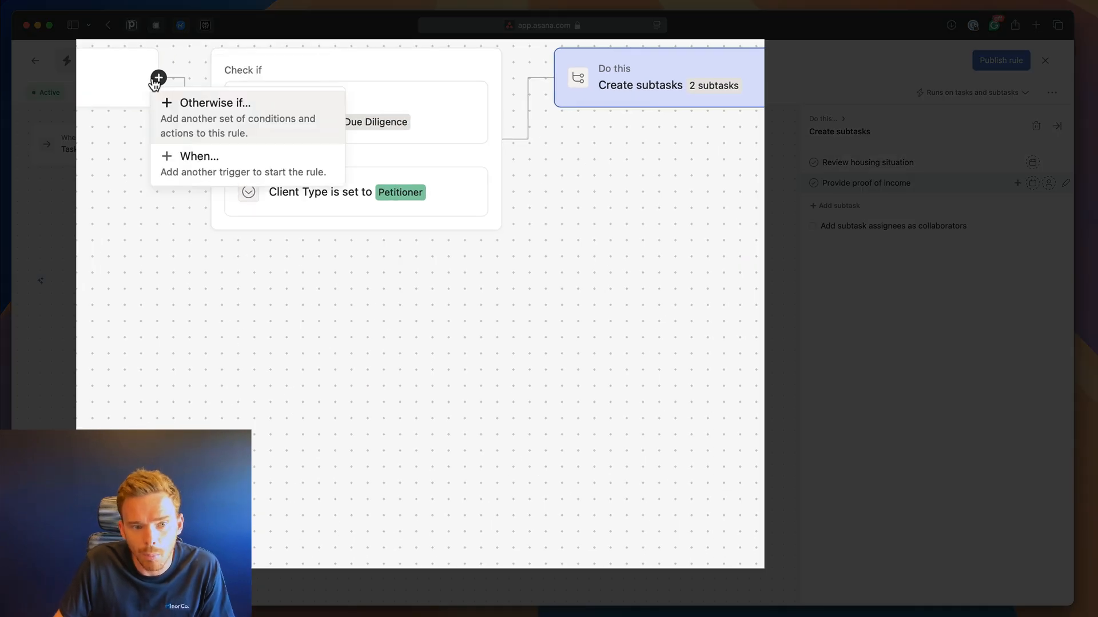
pyautogui.click(256, 120)
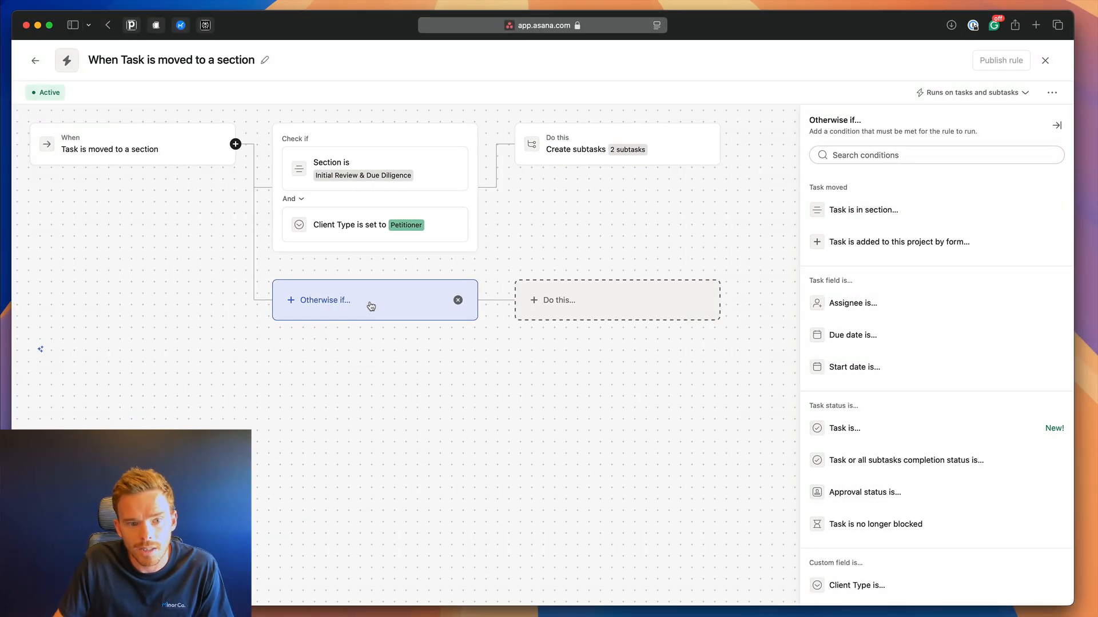
pyautogui.click(867, 212)
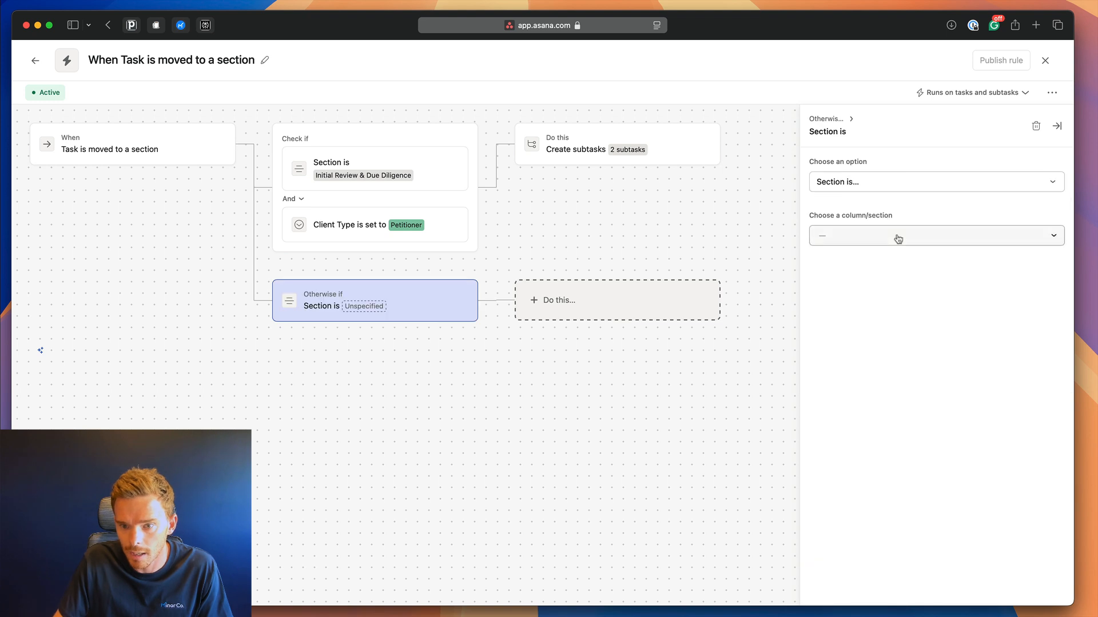
pyautogui.click(898, 238)
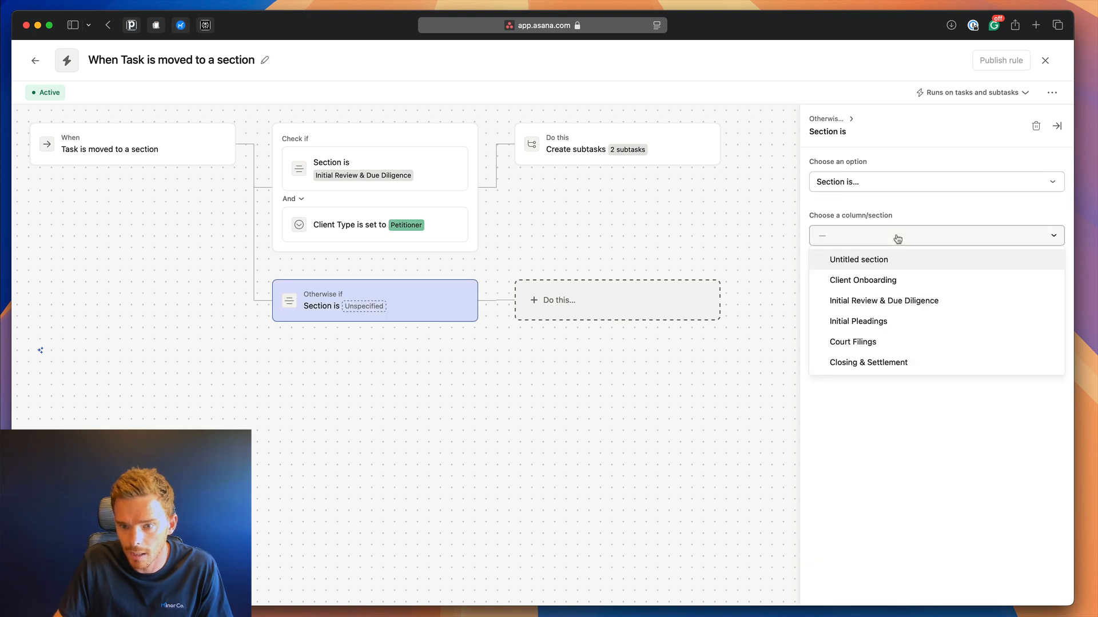
pyautogui.click(895, 303)
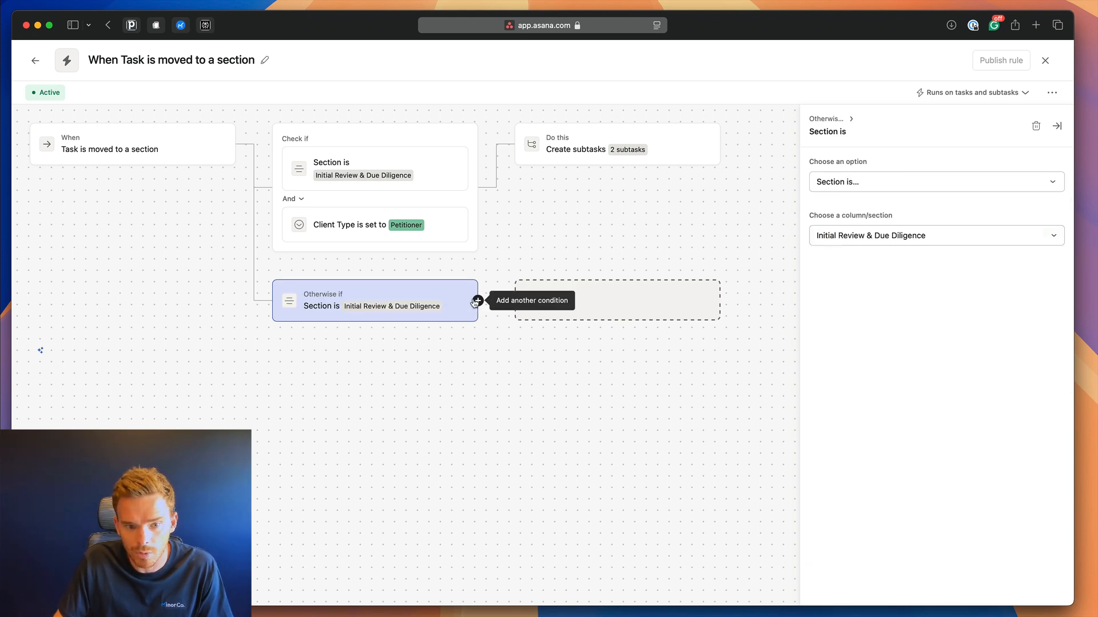
# Add a second branch condition requiring Client Type is Responder.
pyautogui.click(478, 300)
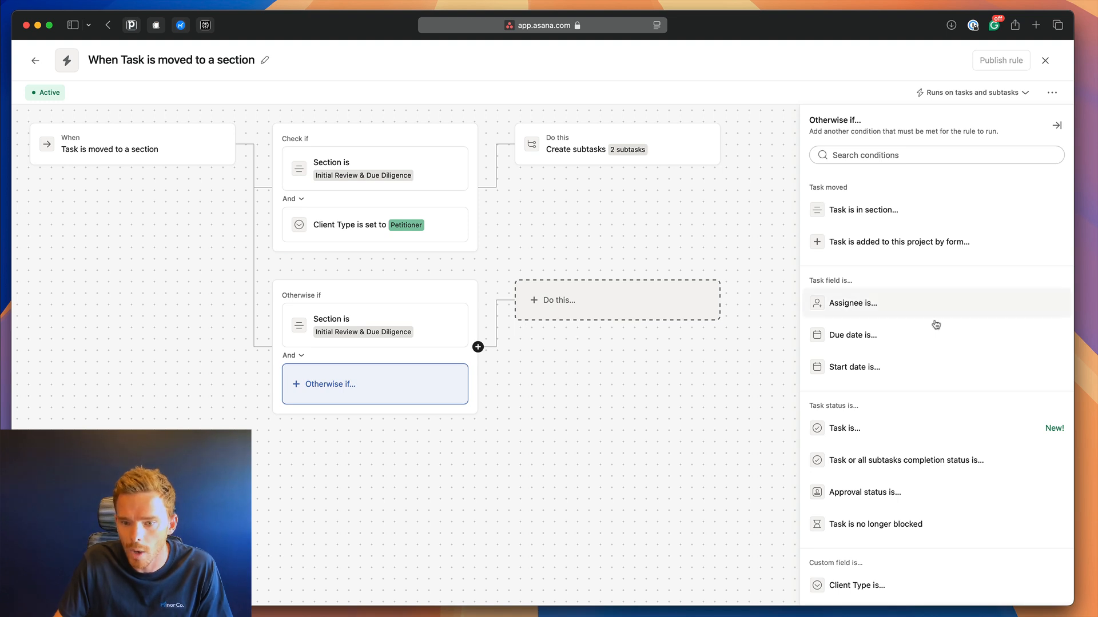
pyautogui.scroll(-3, 933, 326)
pyautogui.click(856, 489)
pyautogui.click(897, 231)
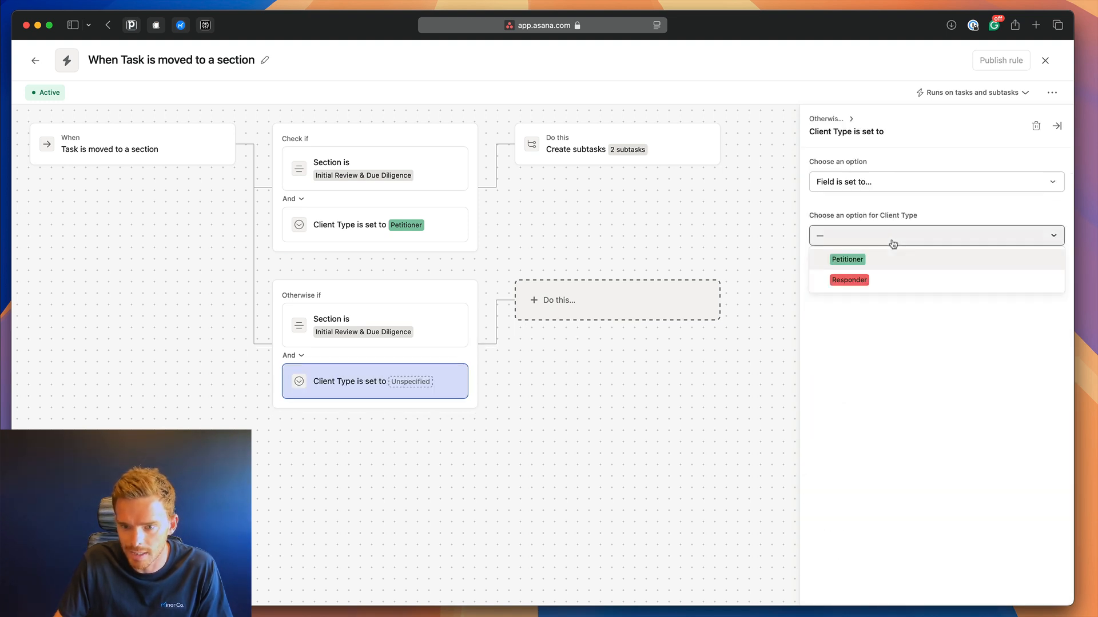
pyautogui.click(868, 282)
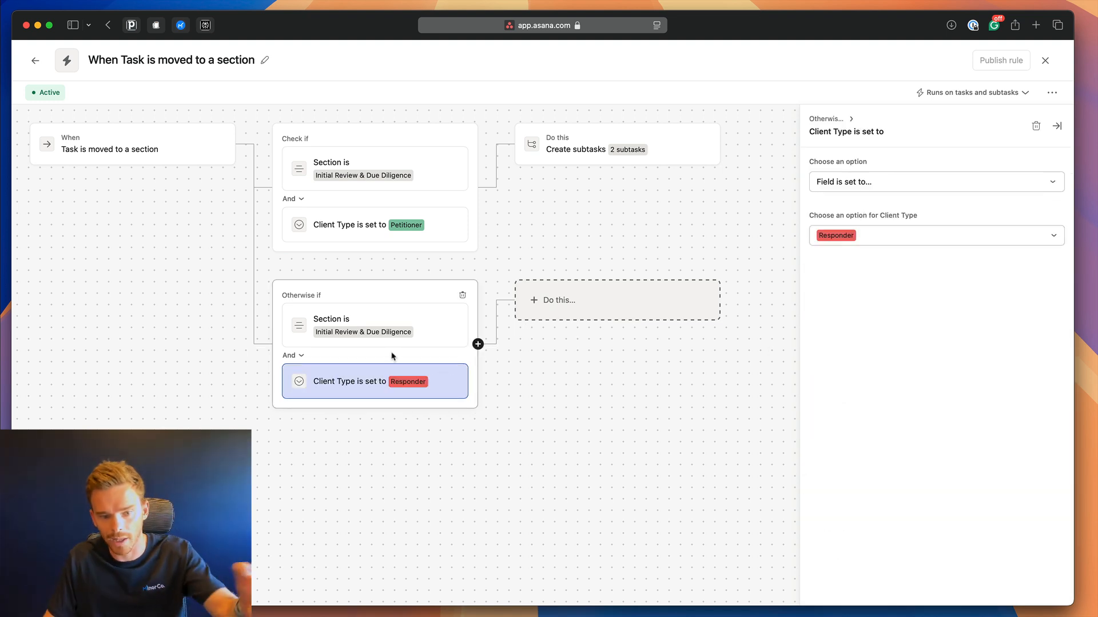
pyautogui.click(566, 301)
pyautogui.scroll(-5, 954, 337)
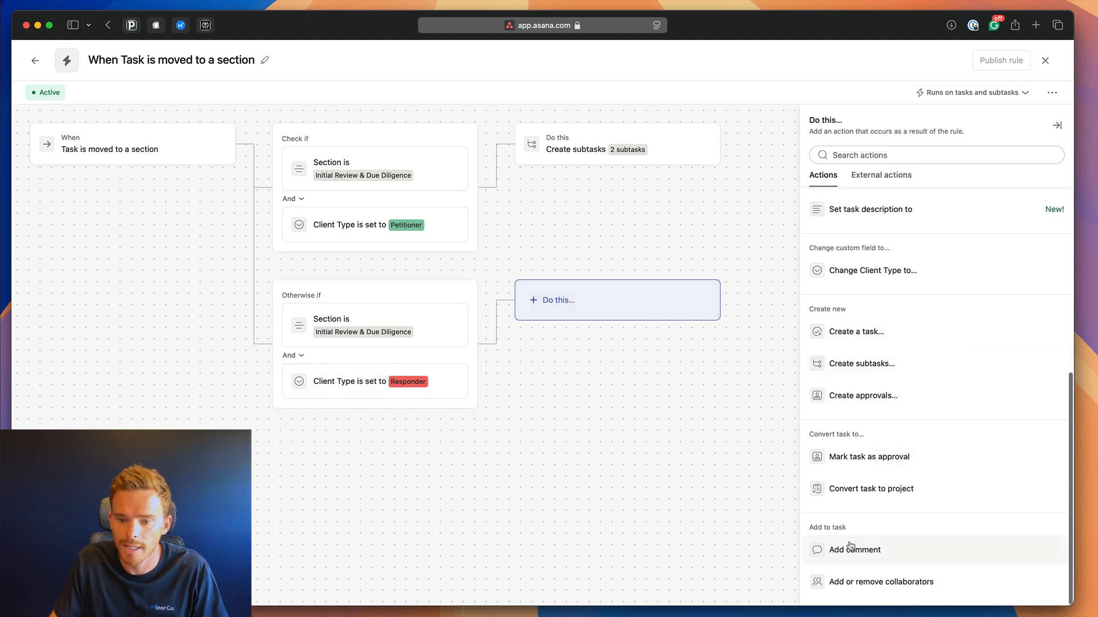
# Make the Responder branch create the subtask 'Provide statement of financial position'.
pyautogui.click(858, 365)
pyautogui.click(878, 164)
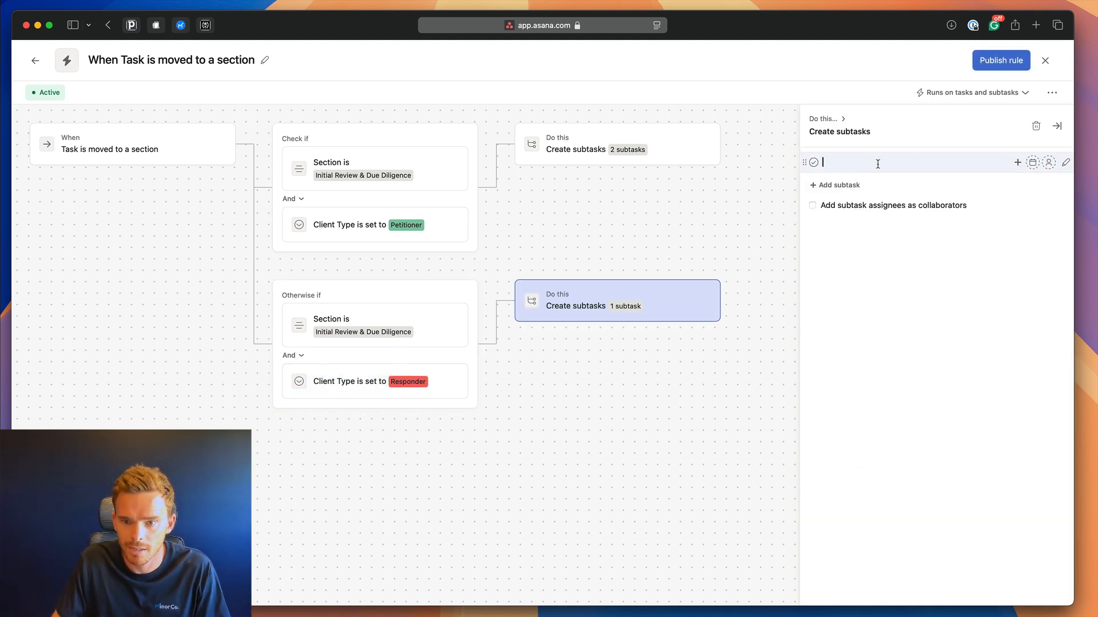
pyautogui.write('pro')
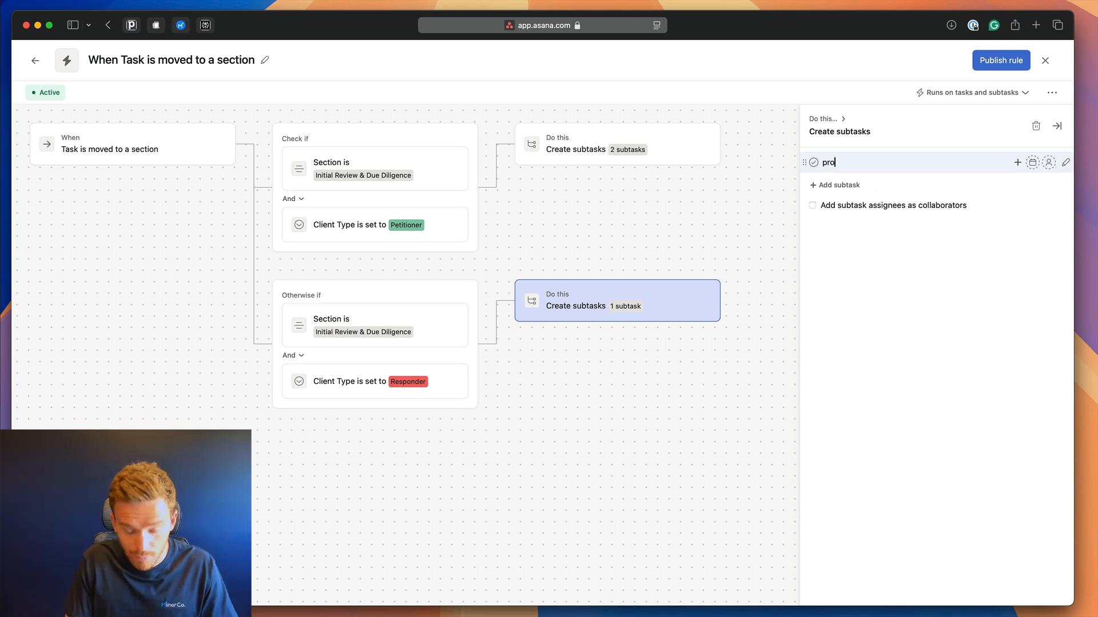
pyautogui.write('vide')
pyautogui.press('BackSpace')
pyautogui.press('BackSpace')
pyautogui.press('BackSpace')
pyautogui.press('BackSpace')
pyautogui.press('BackSpace')
pyautogui.press('BackSpace')
pyautogui.press('BackSpace')
pyautogui.write('Provid')
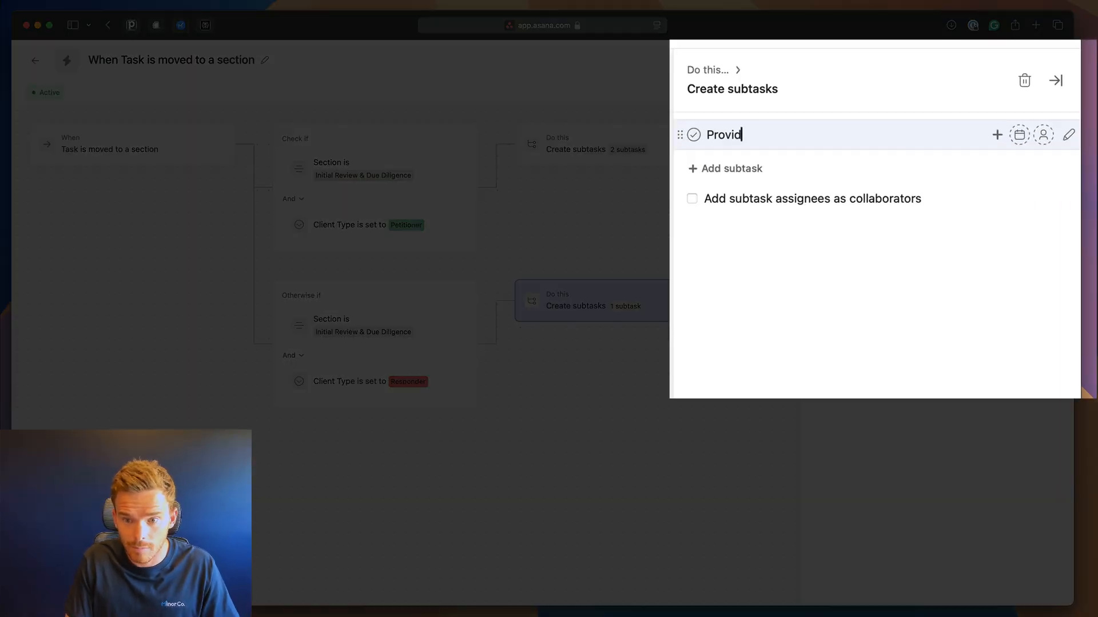
pyautogui.write('e statement of fina')
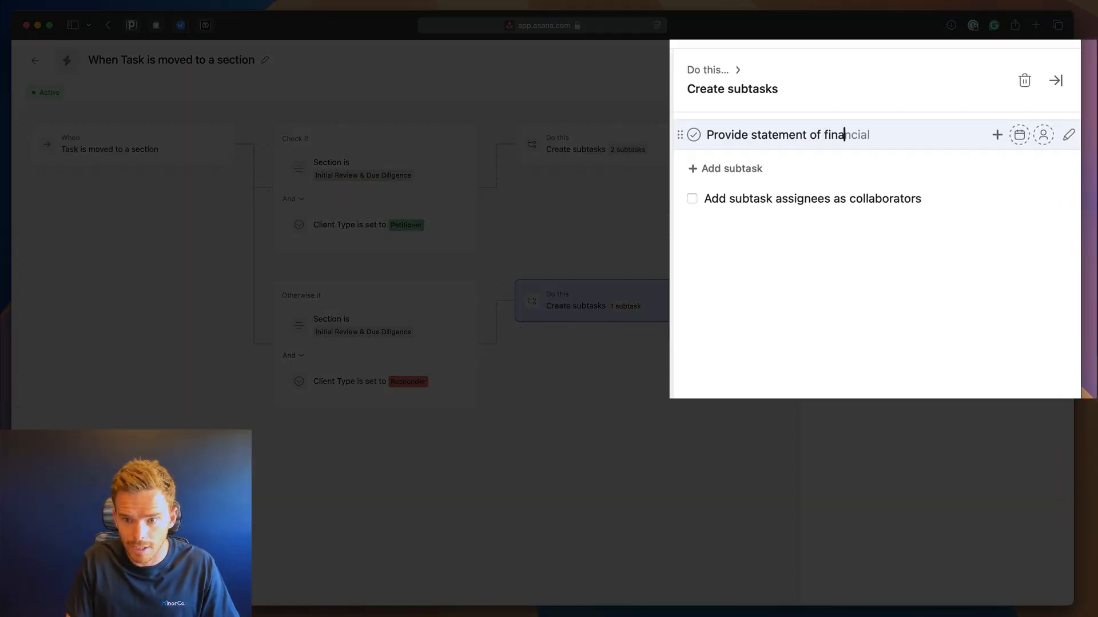
pyautogui.write('ncial posti')
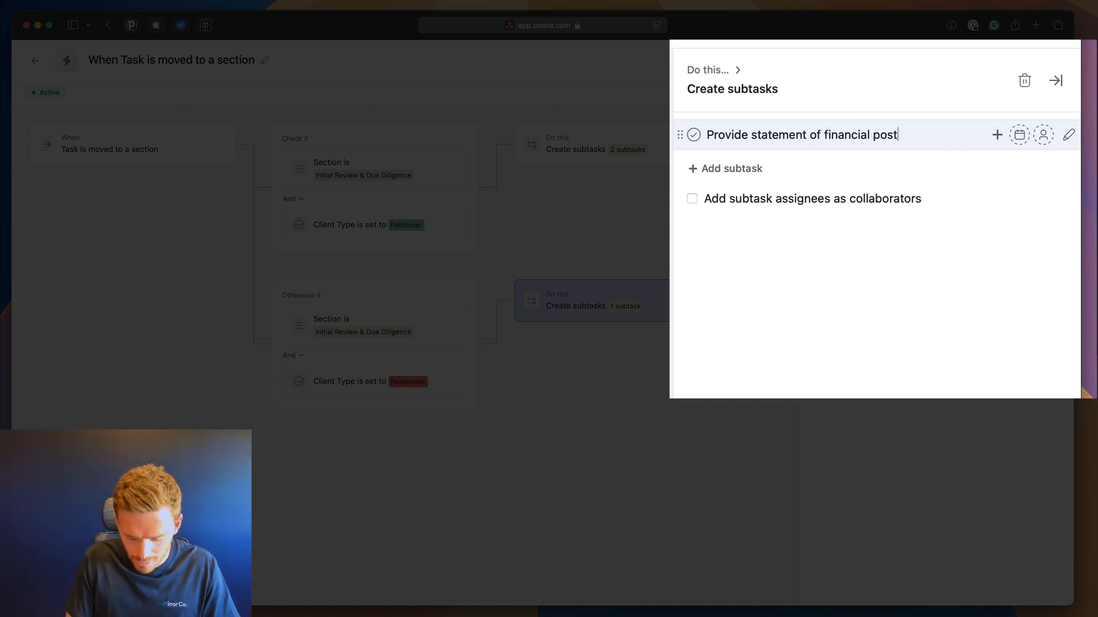
pyautogui.write('ition')
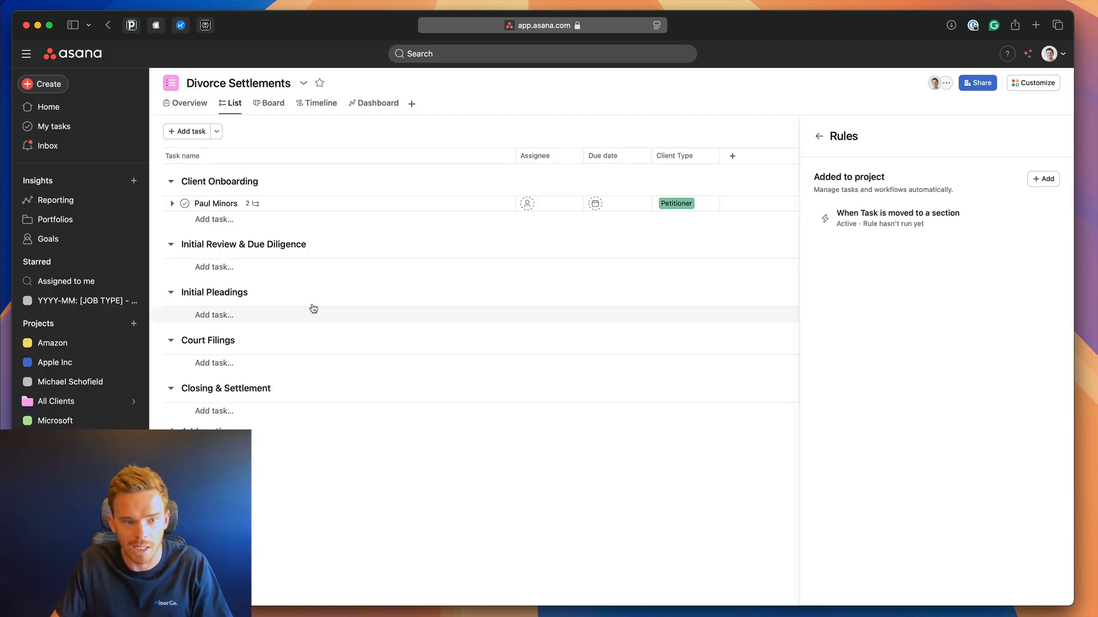
# Move the client task into Initial Review & Due Diligence and confirm it now has four subtasks.
pyautogui.moveTo(155, 202); pyautogui.dragTo(341, 252)
pyautogui.click(385, 256)
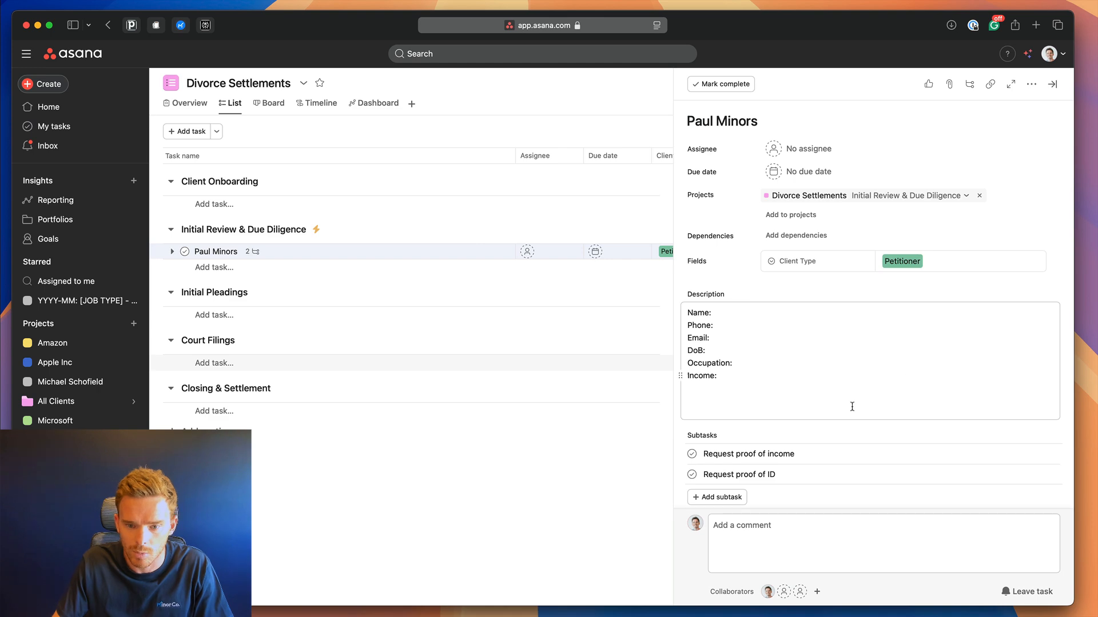
pyautogui.scroll(-5, 851, 406)
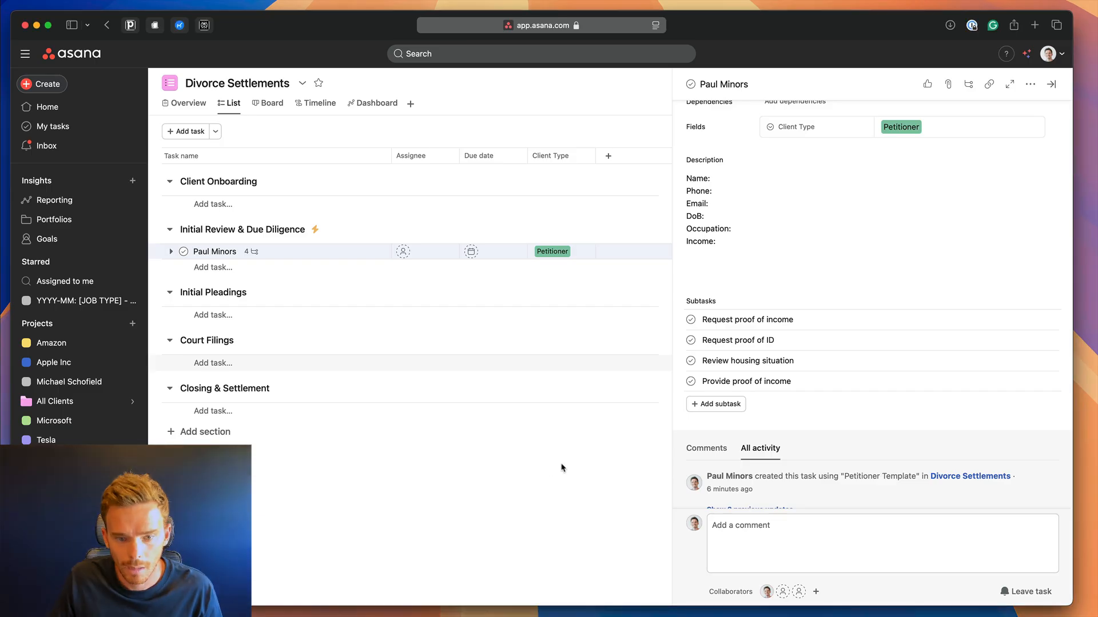
pyautogui.press('Escape')
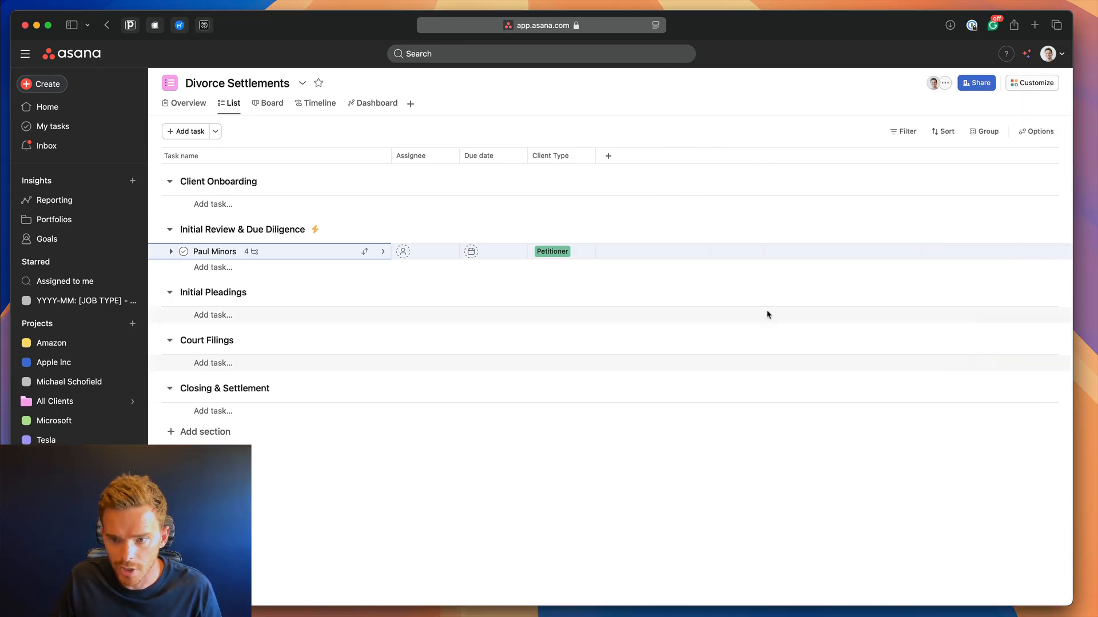
# Add the Estimated time and Actual time fields to the project, then open the client task.
pyautogui.click(1036, 84)
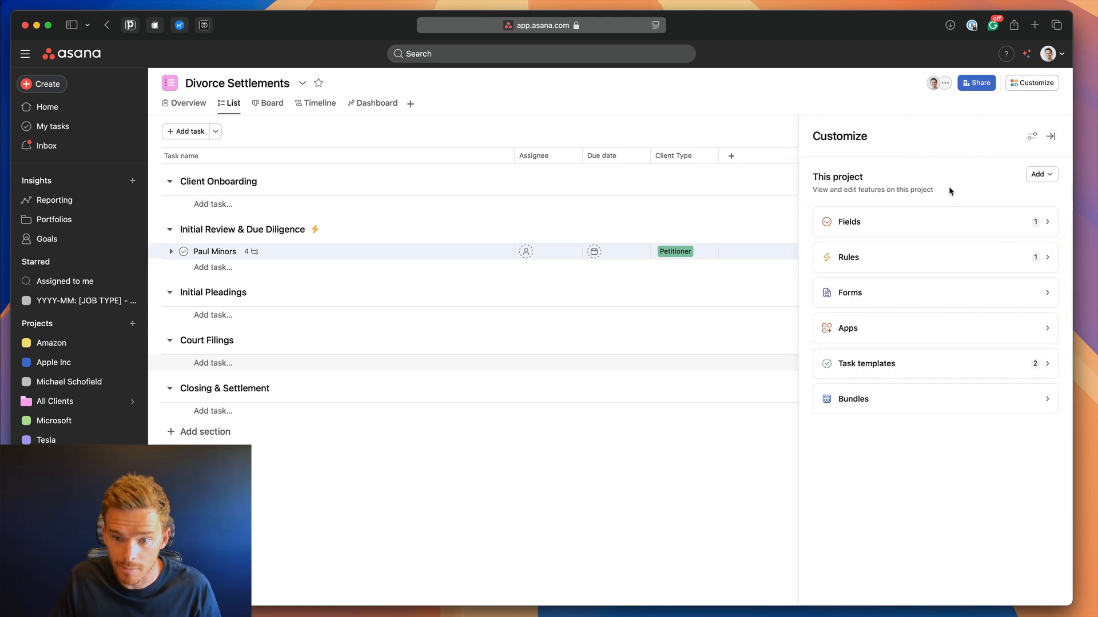
pyautogui.click(950, 230)
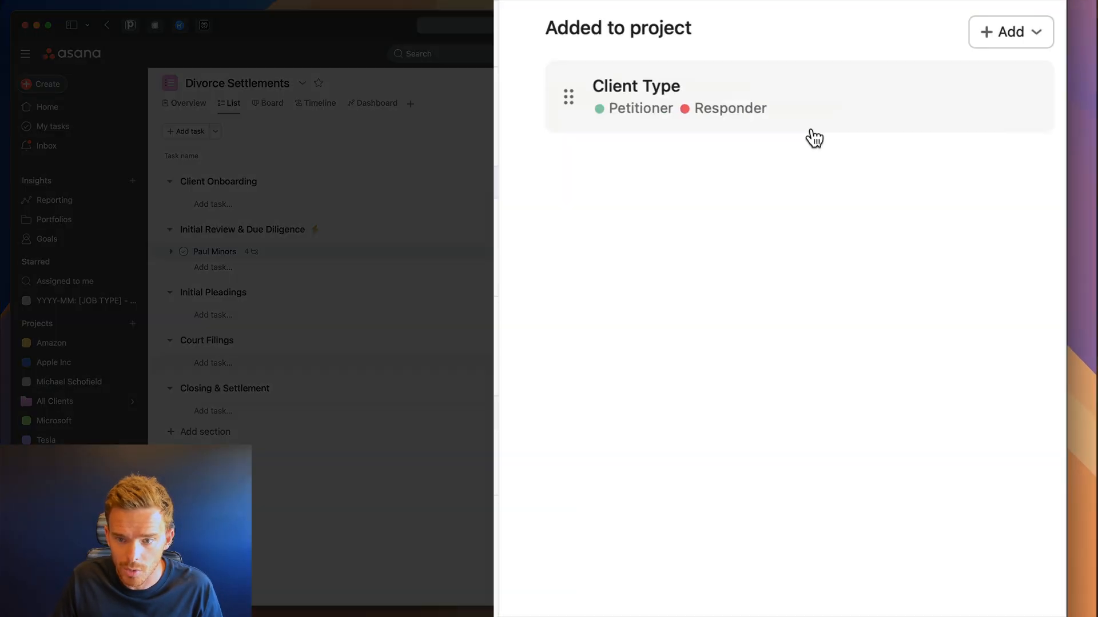
pyautogui.click(1039, 173)
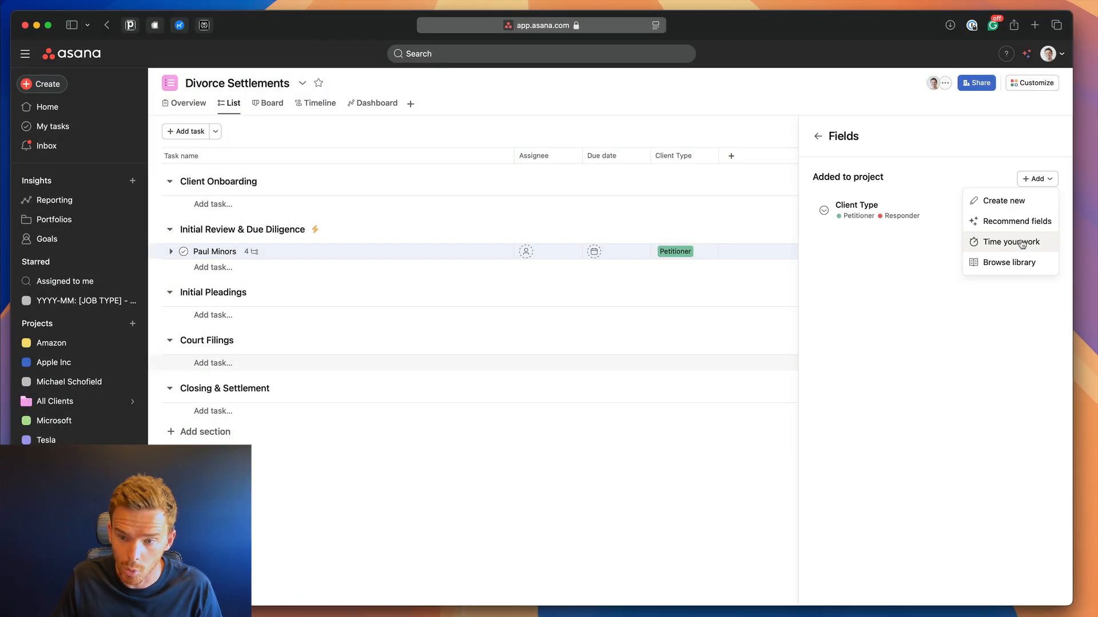
pyautogui.click(936, 165)
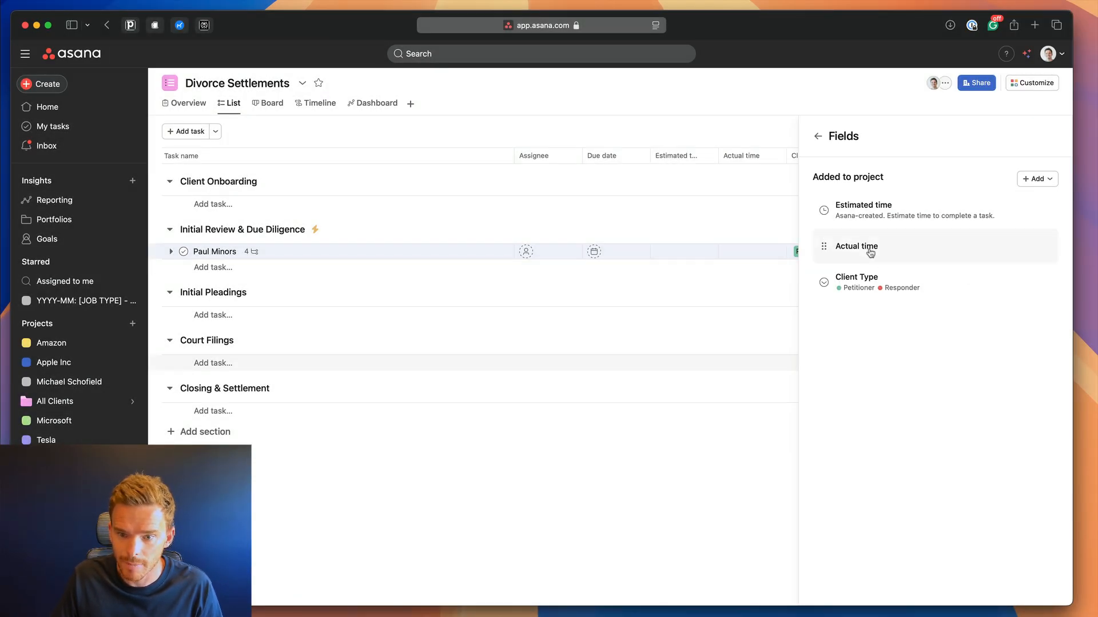
pyautogui.click(400, 252)
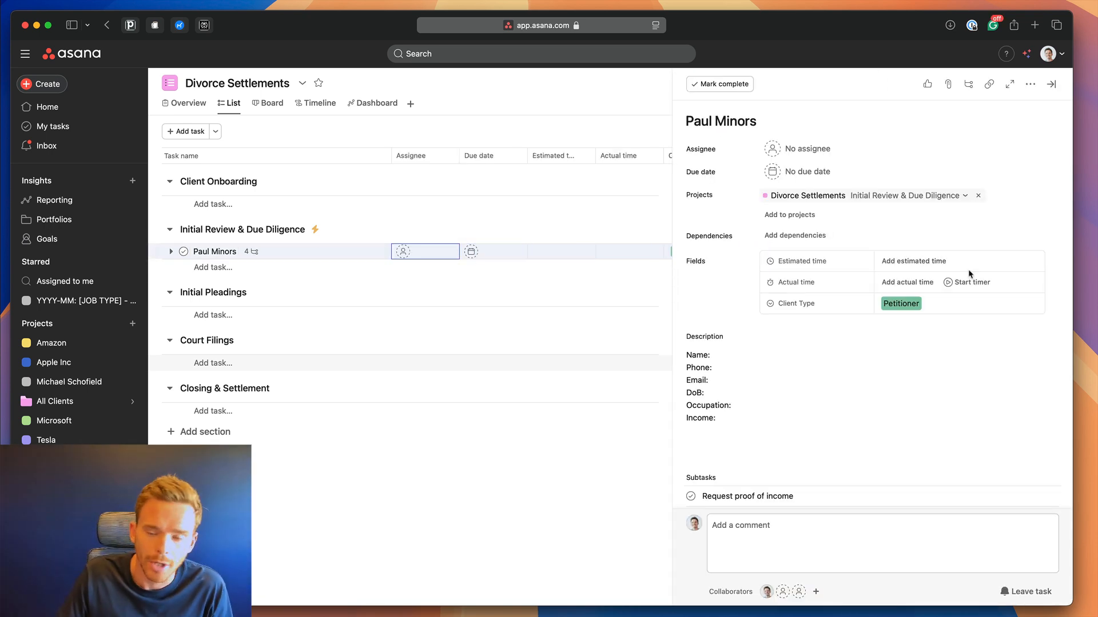
# Set the client task's estimated time to 20h.
pyautogui.click(915, 262)
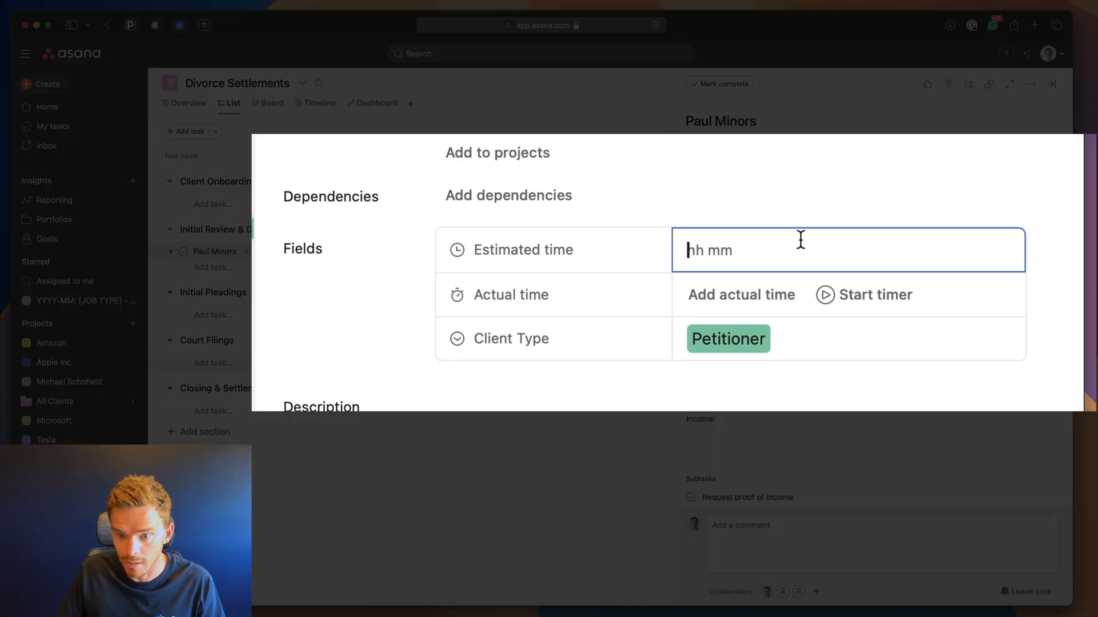
pyautogui.write('2000')
pyautogui.click(751, 407)
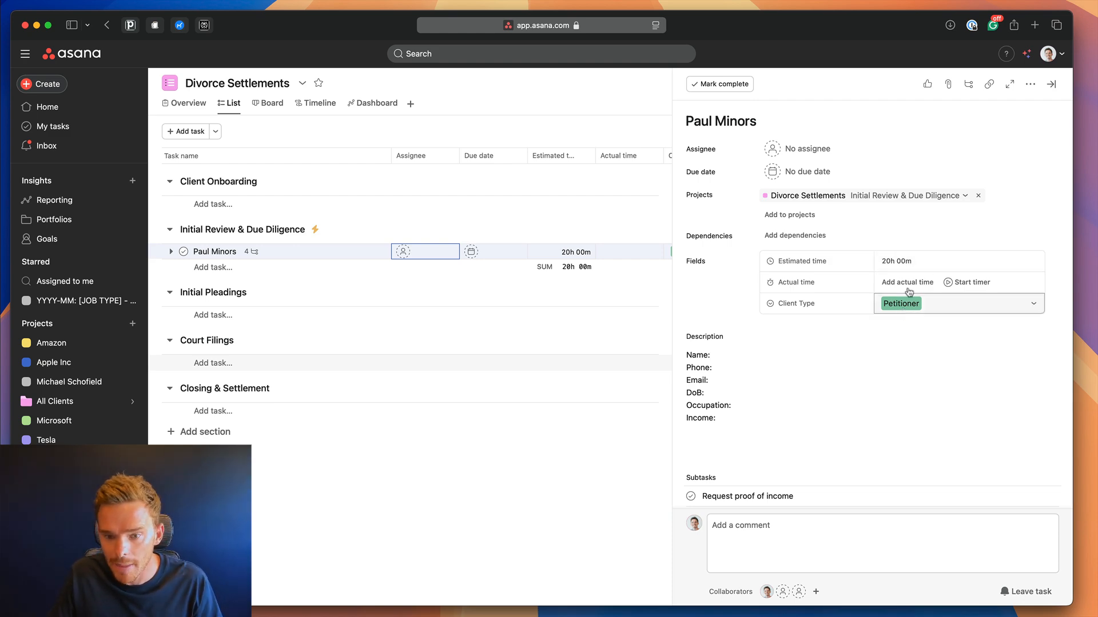
# Give the Review housing situation subtask a 2h estimate and 2h 30m actual time.
pyautogui.scroll(-5, 800, 355)
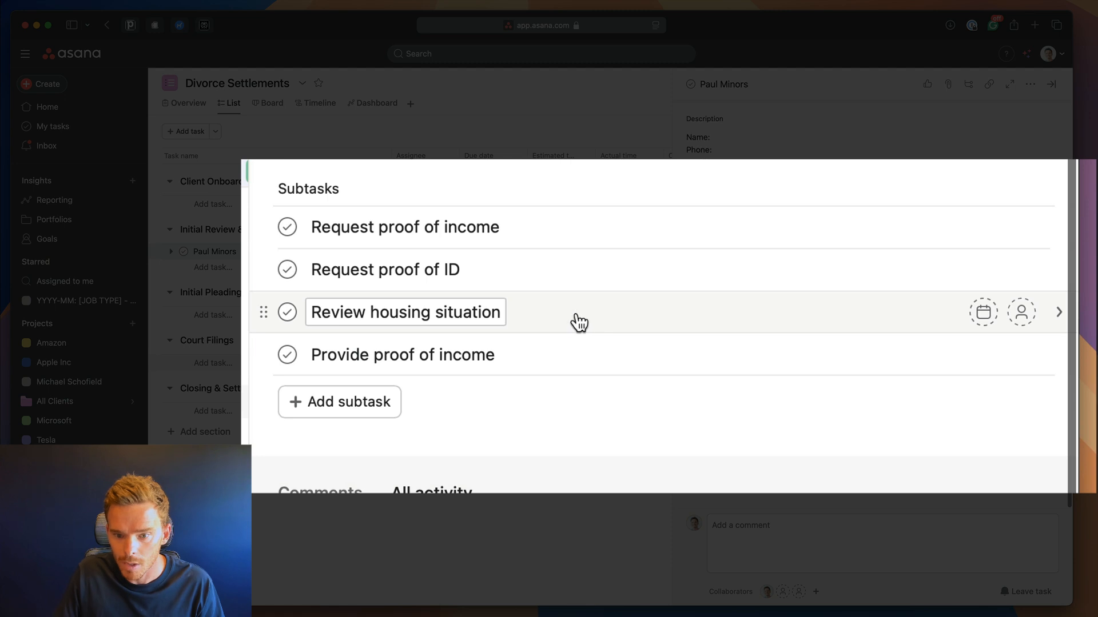
pyautogui.click(828, 322)
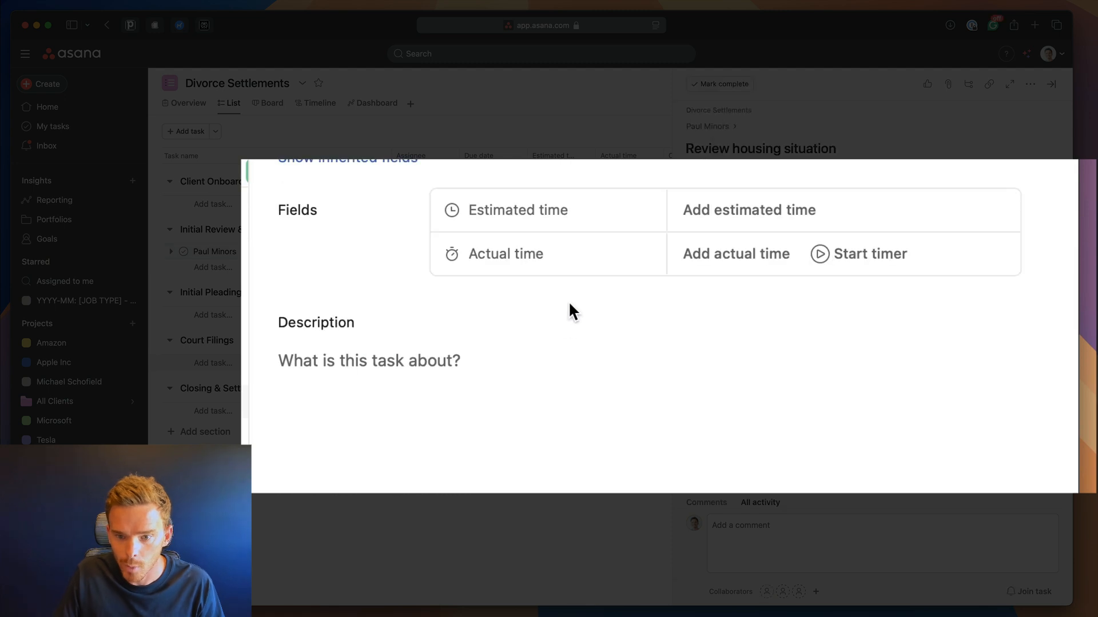
pyautogui.click(749, 209)
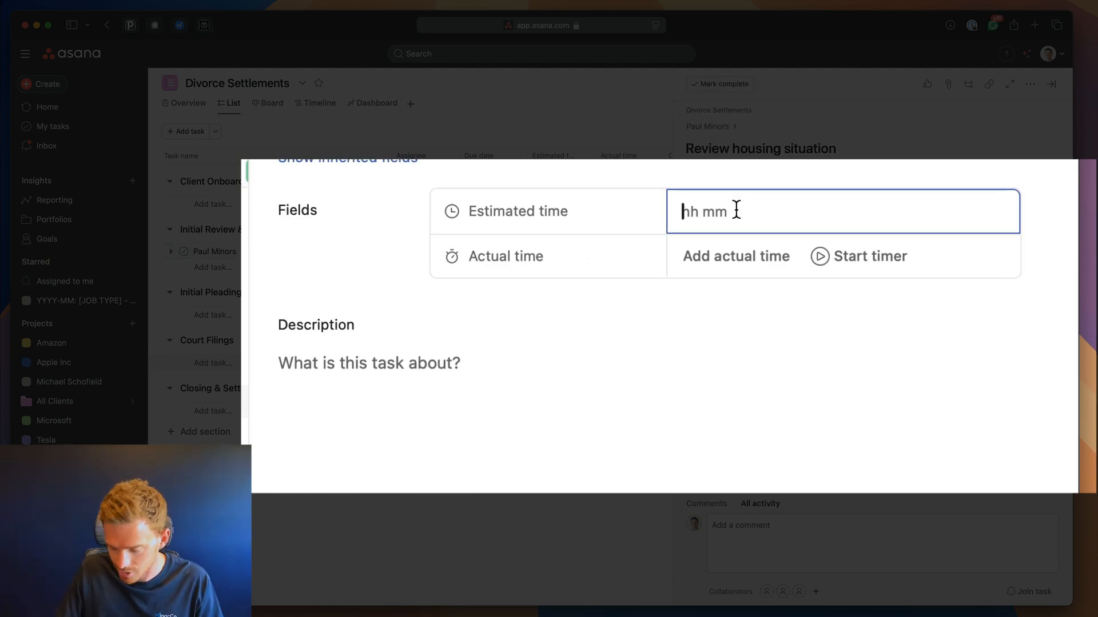
pyautogui.write('200')
pyautogui.press('Return')
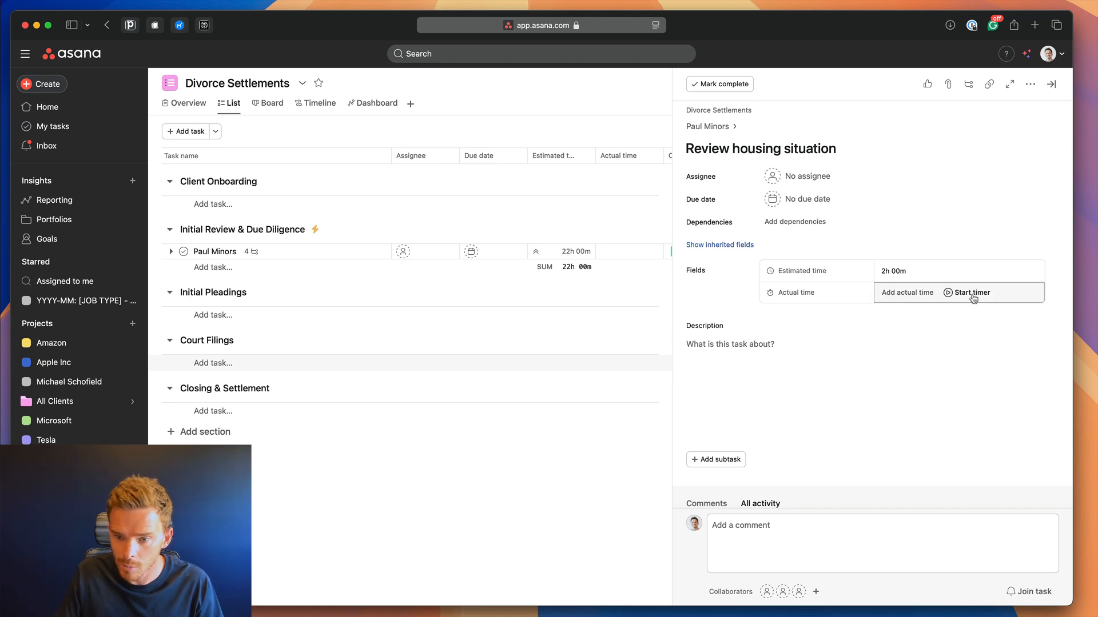
pyautogui.click(904, 293)
pyautogui.write('02:30')
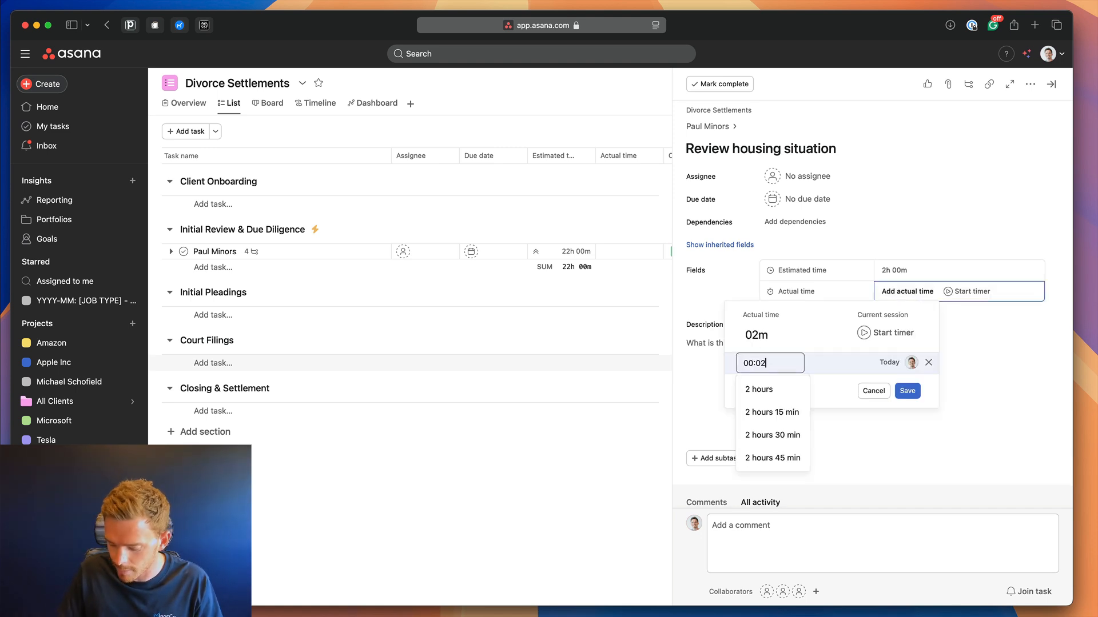
pyautogui.click(908, 391)
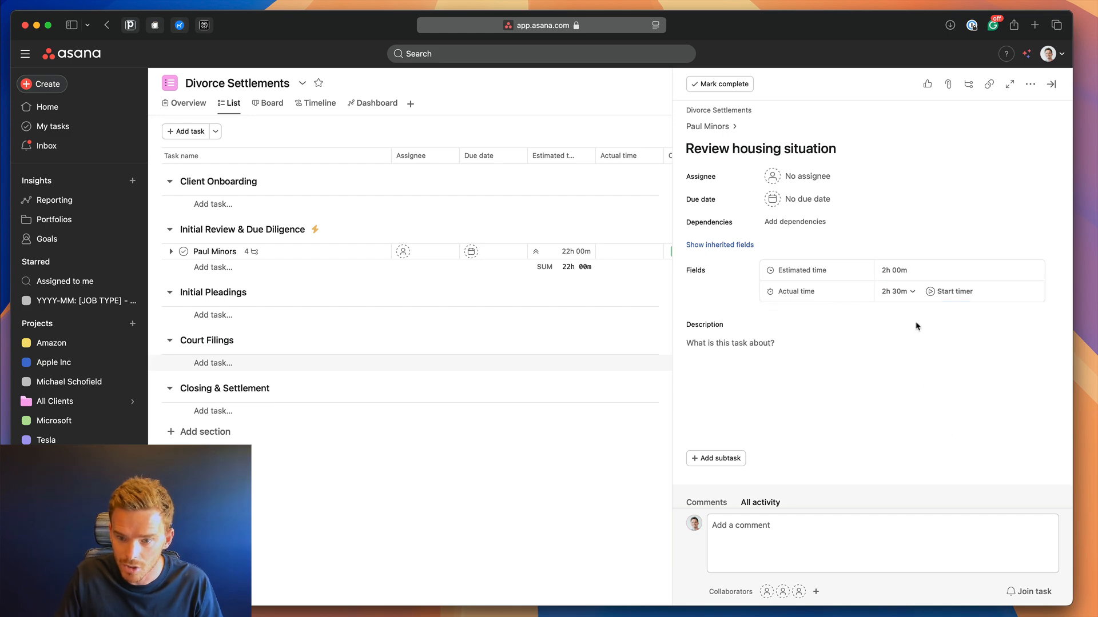
# Return to the parent task and close it to see the 22h and 2h 30m rolled-up totals.
pyautogui.click(714, 134)
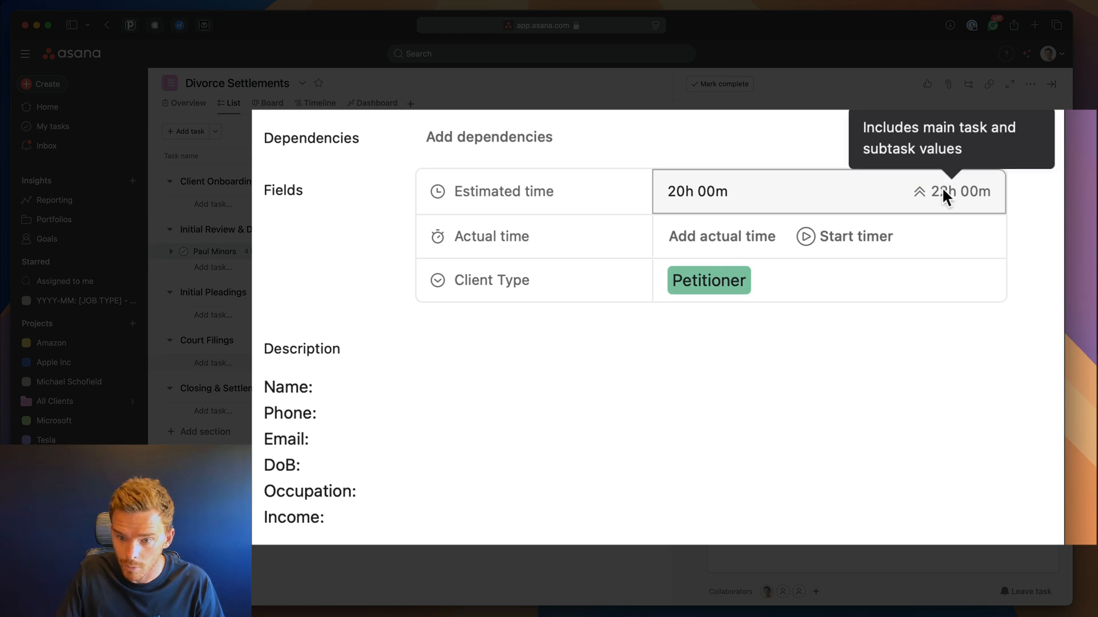
pyautogui.moveTo(969, 197)
pyautogui.scroll(-1, 958, 203)
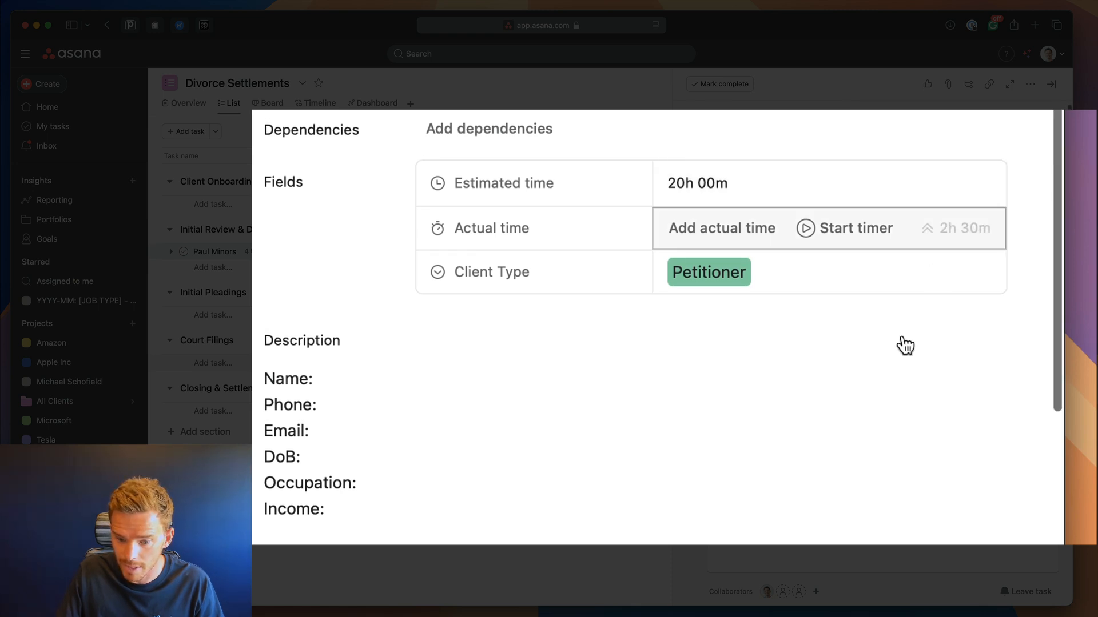
pyautogui.moveTo(915, 227)
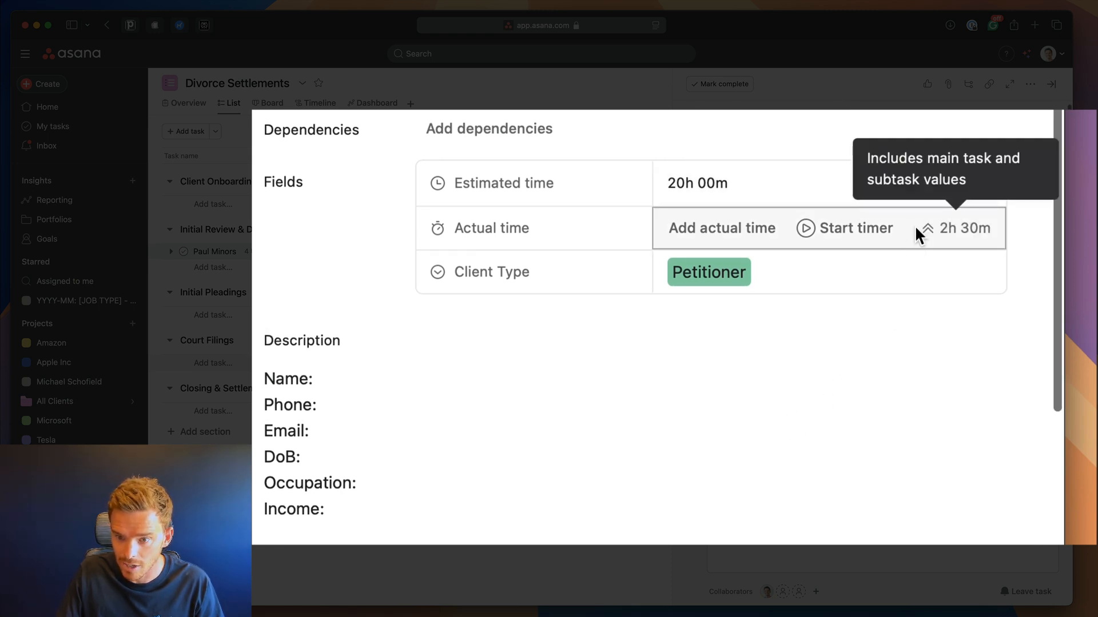
pyautogui.click(1051, 83)
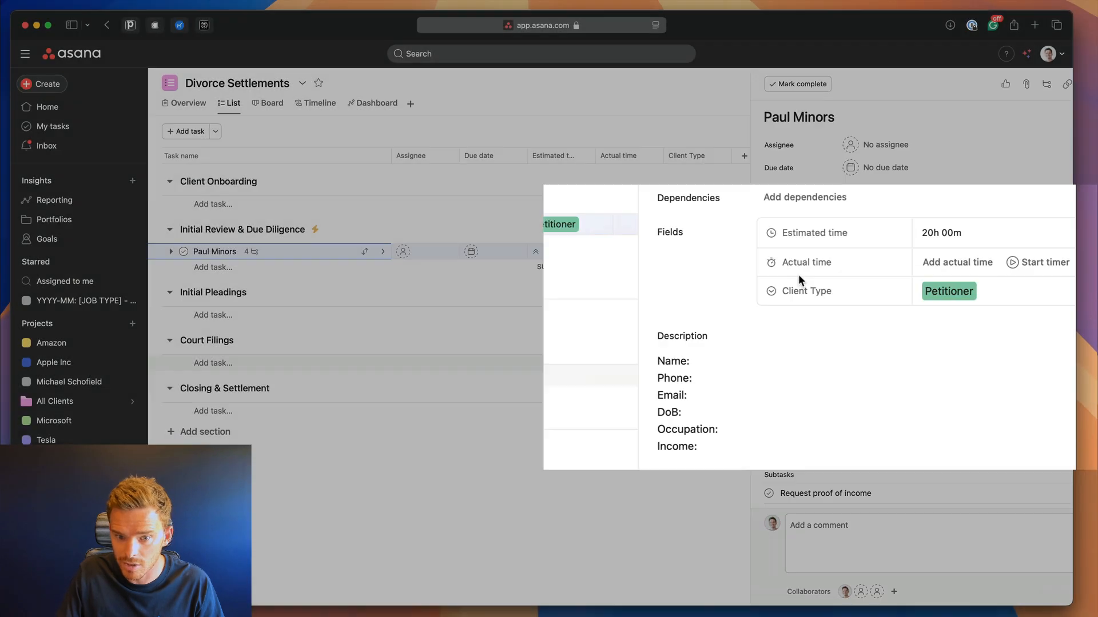